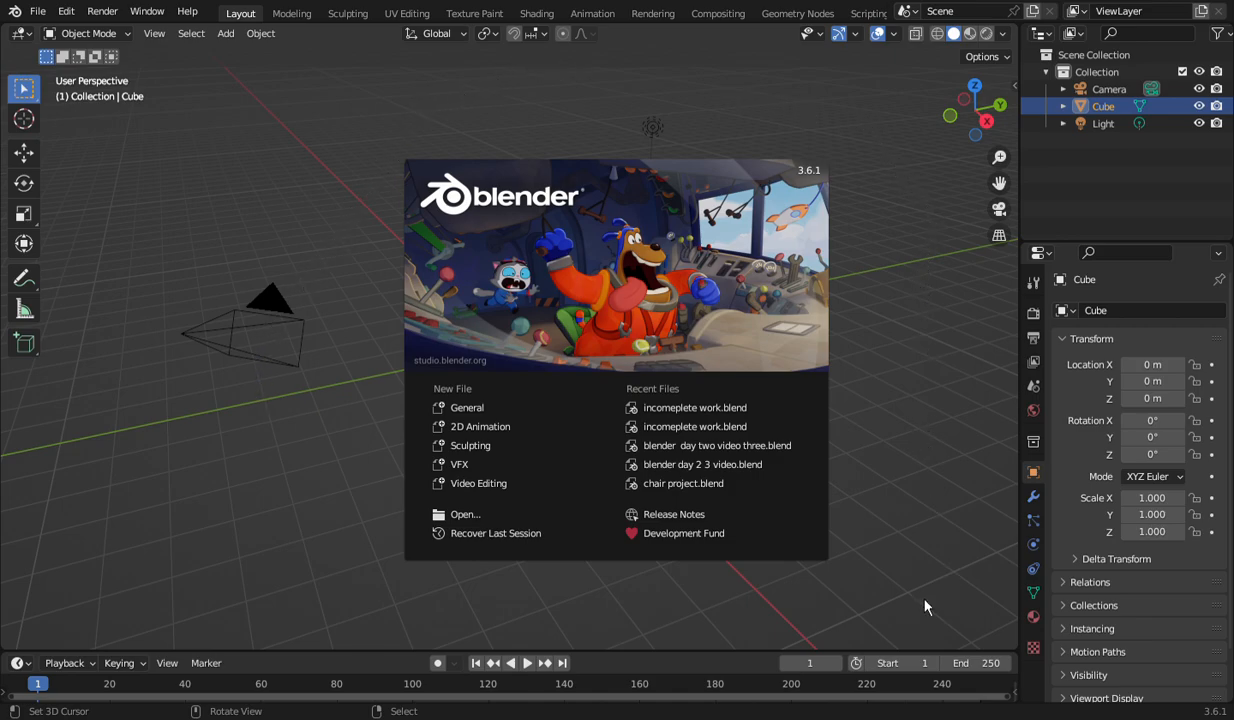
Dismiss the splash screen and switch the default cube to Edit Mode.
{"action": "left_click", "coordinate": [277, 168]}
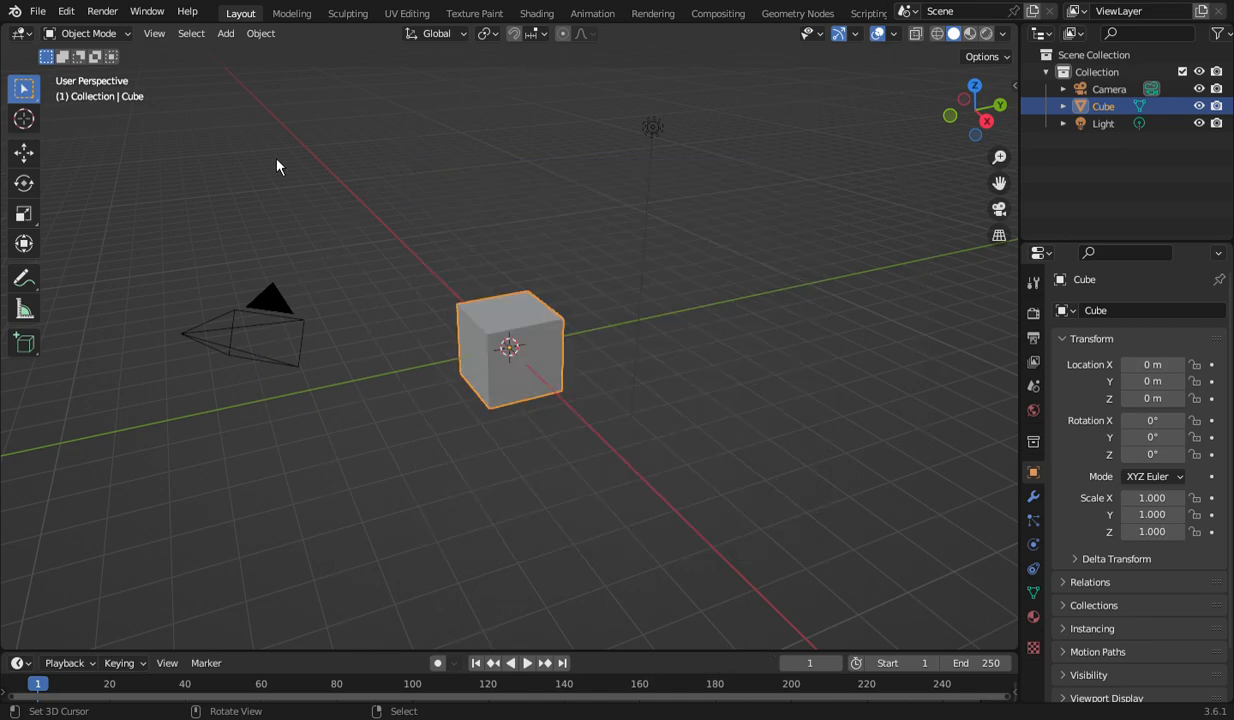
{"action": "left_click_drag", "start_coordinate": [973, 108], "coordinate": [227, 133]}
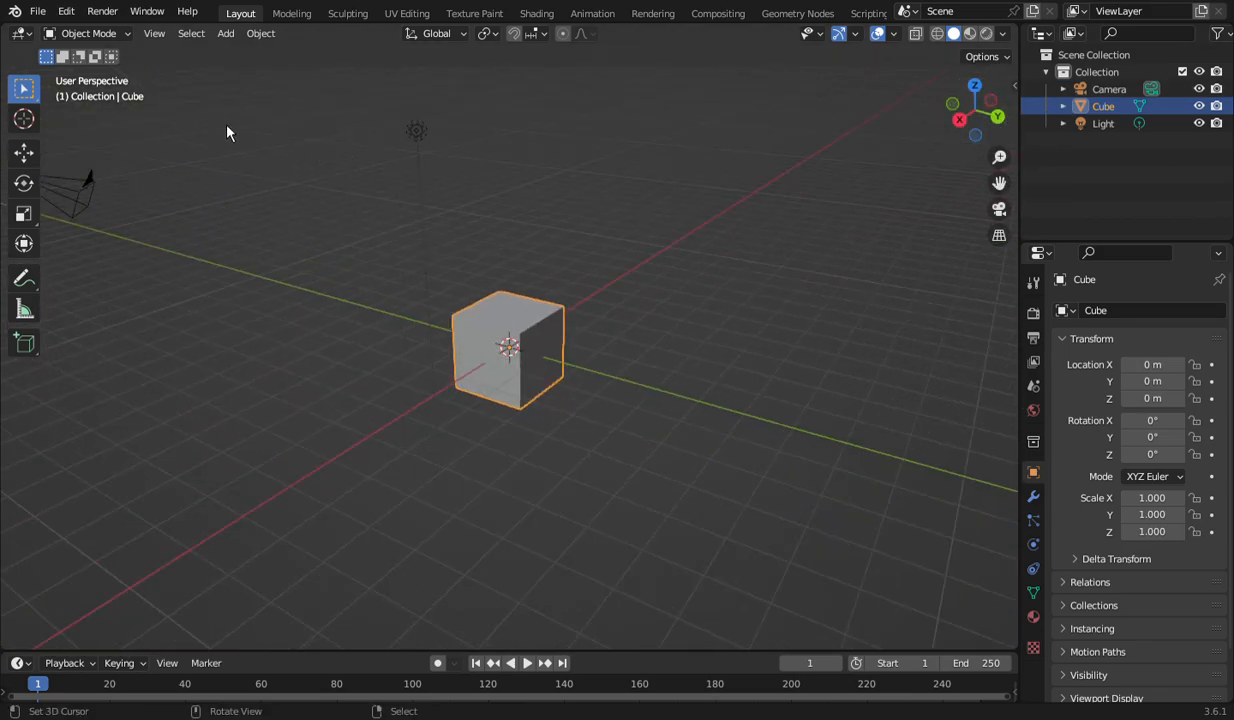
{"action": "left_click", "coordinate": [90, 33]}
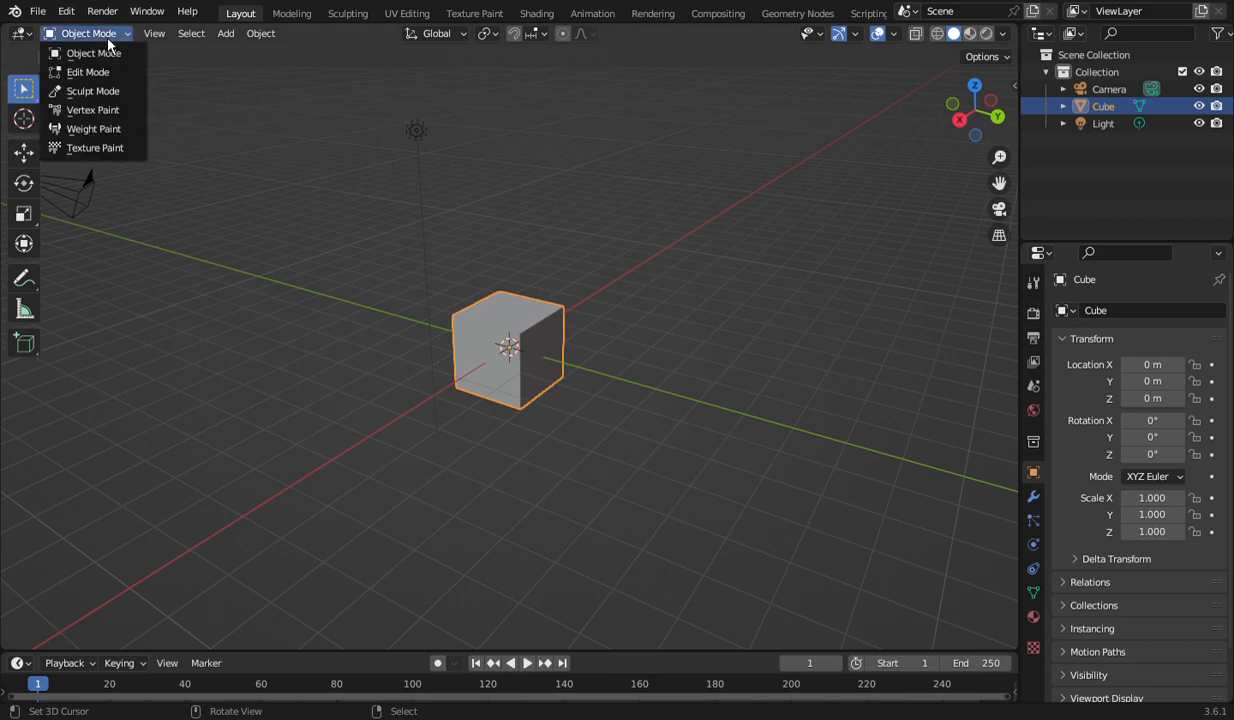
{"action": "left_click", "coordinate": [85, 71]}
{"action": "scroll", "coordinate": [589, 332], "scroll_direction": "up", "scroll_amount": 2}
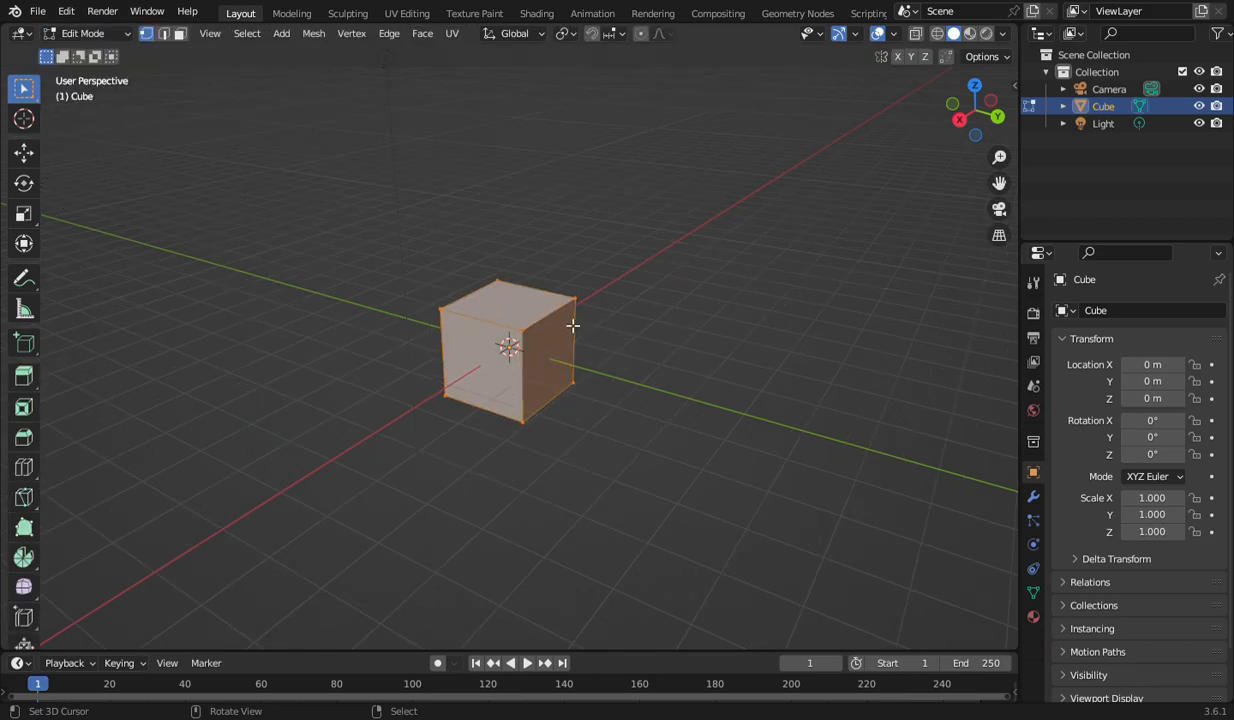
{"action": "left_click", "coordinate": [508, 300]}
{"action": "scroll", "coordinate": [553, 381], "scroll_direction": "up", "scroll_amount": 3}
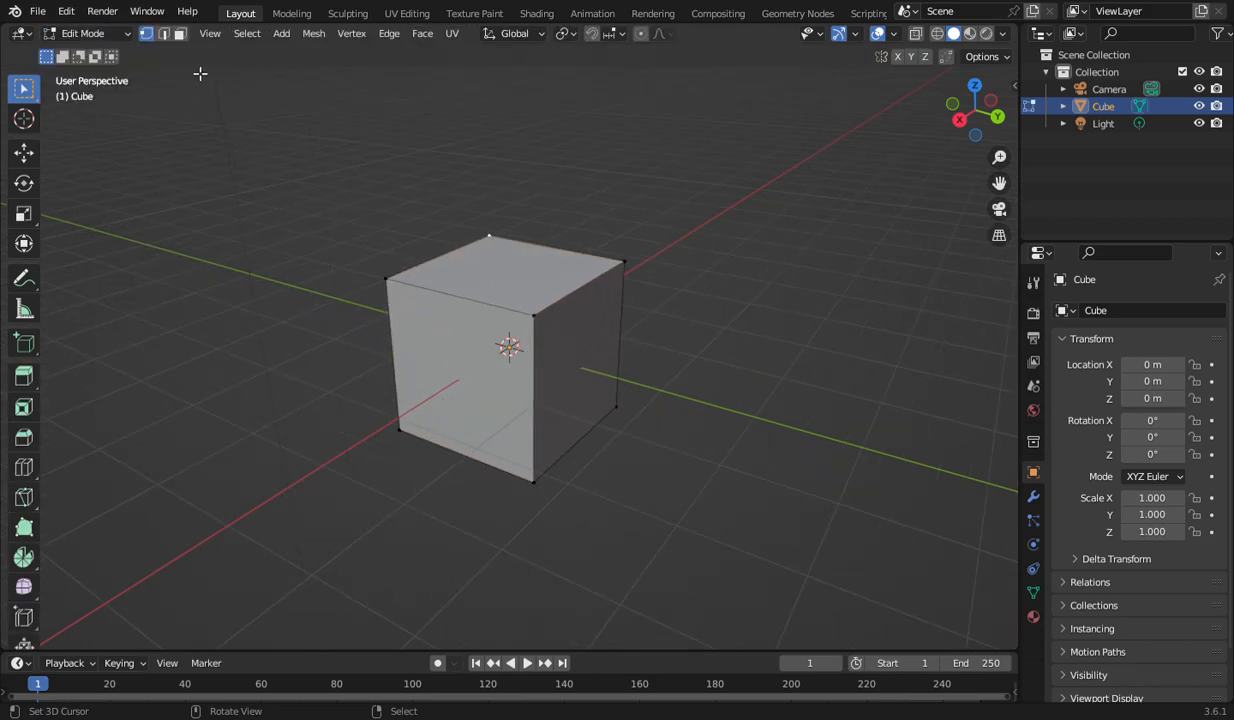
Move the cube's top face up along Z to stretch the cube into a tall column about three times as high as wide.
{"action": "left_click", "coordinate": [180, 36]}
{"action": "left_click", "coordinate": [512, 260]}
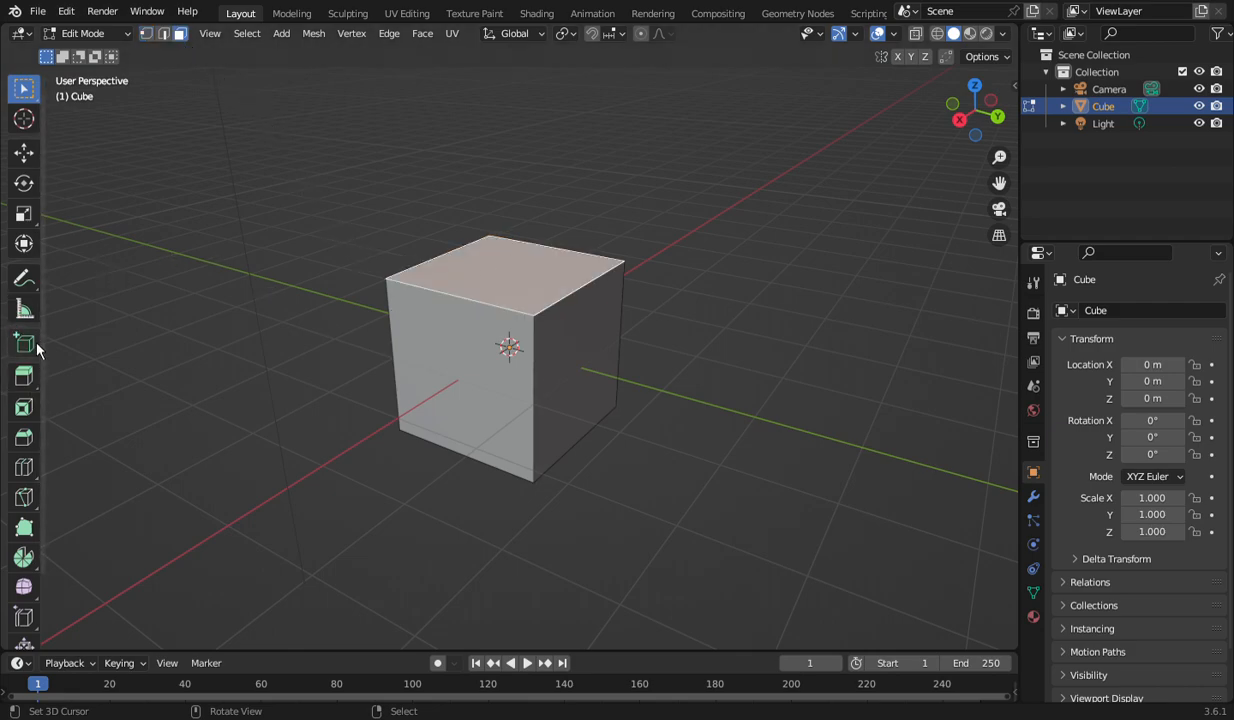
{"action": "left_click", "coordinate": [38, 152]}
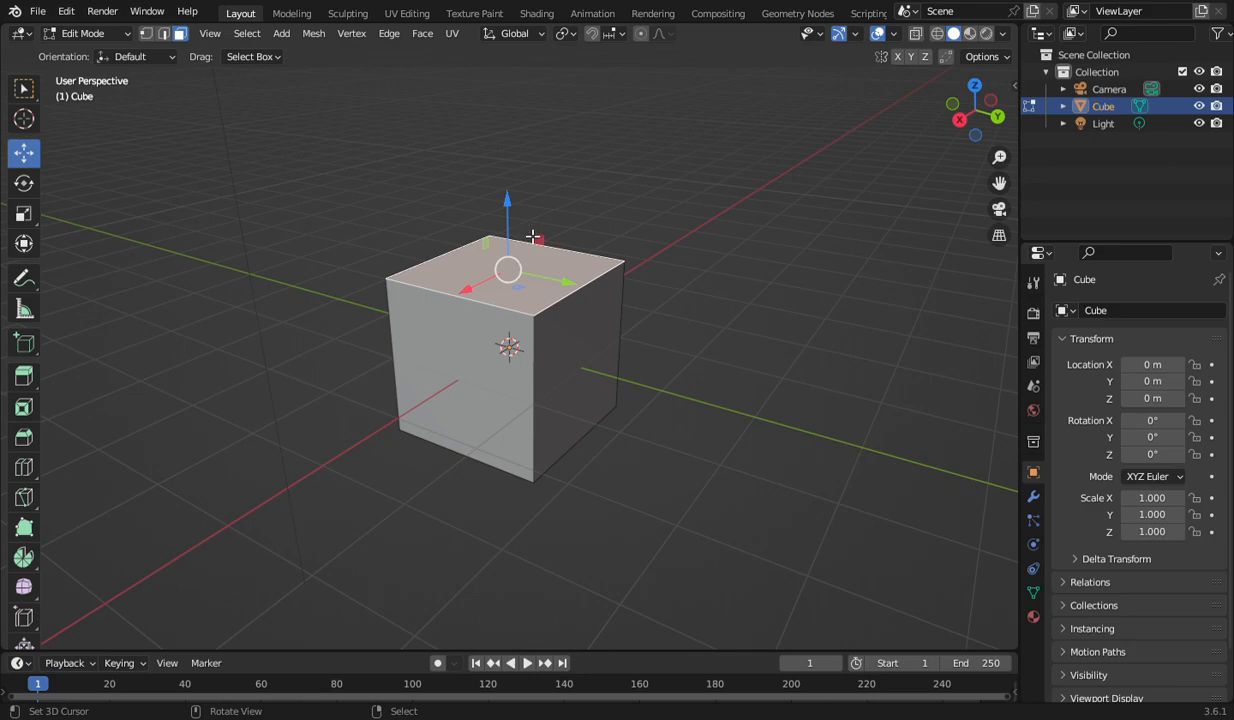
{"action": "left_click_drag", "start_coordinate": [519, 230], "coordinate": [512, 487]}
{"action": "scroll", "coordinate": [562, 464], "scroll_direction": "down", "scroll_amount": 3}
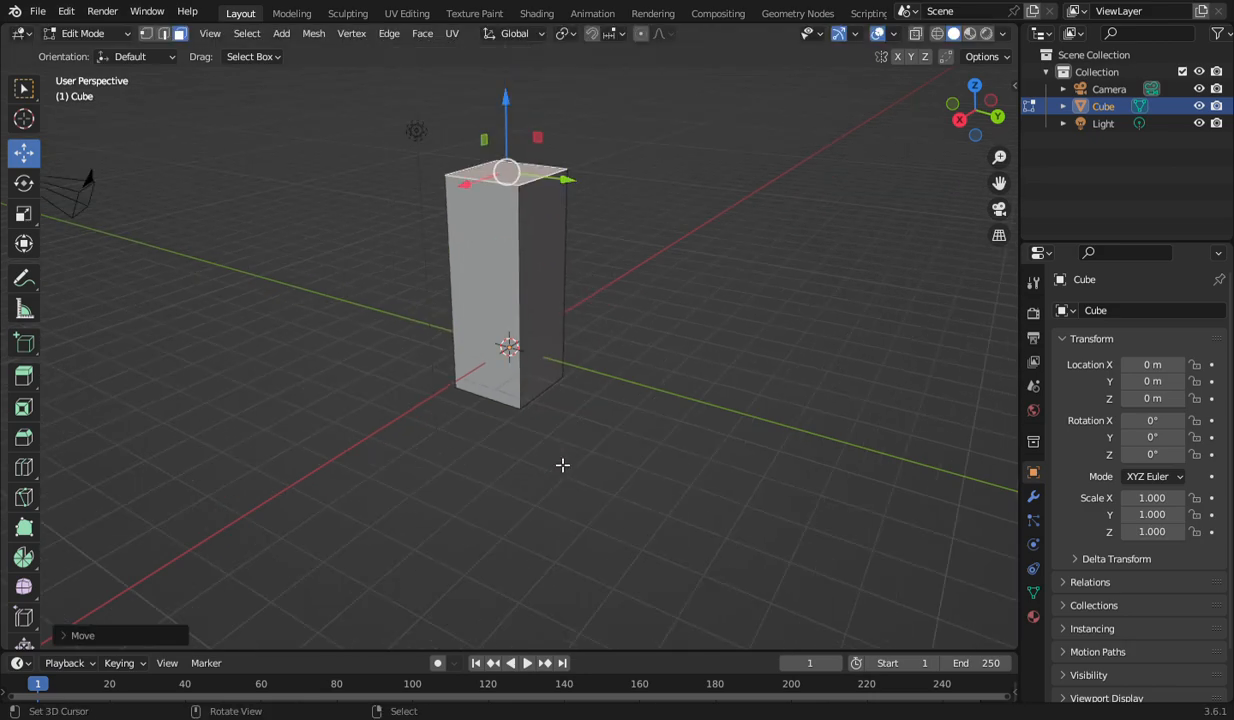
{"action": "left_click_drag", "start_coordinate": [510, 155], "coordinate": [505, 119]}
Inset the column's +Y side face by about 0.46 m.
{"action": "left_click", "coordinate": [24, 375]}
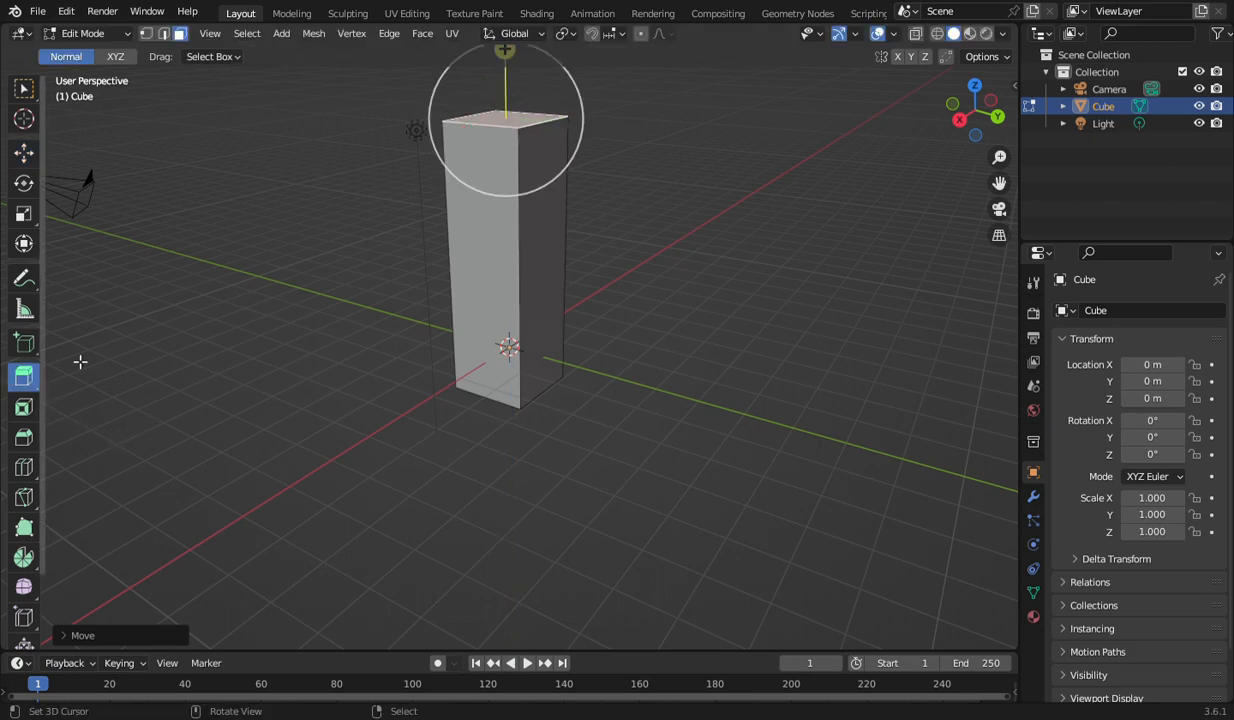
{"action": "left_click", "coordinate": [538, 262]}
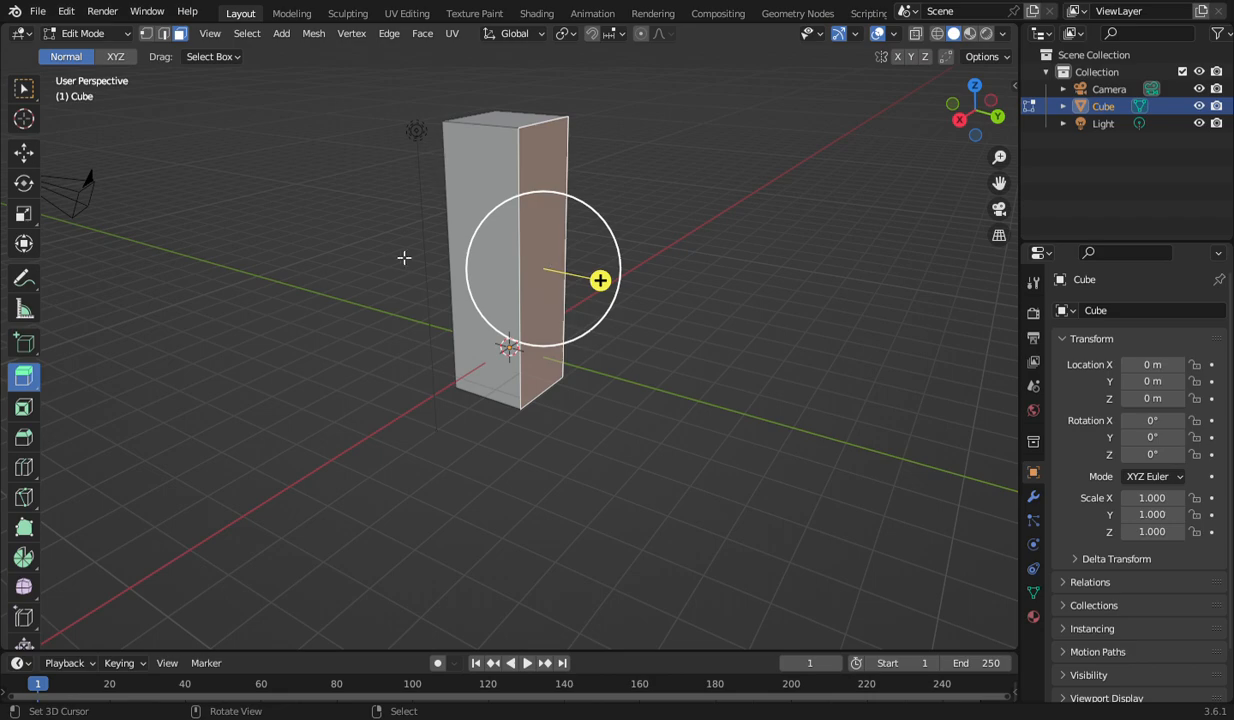
{"action": "left_click_drag", "start_coordinate": [986, 132], "coordinate": [942, 118]}
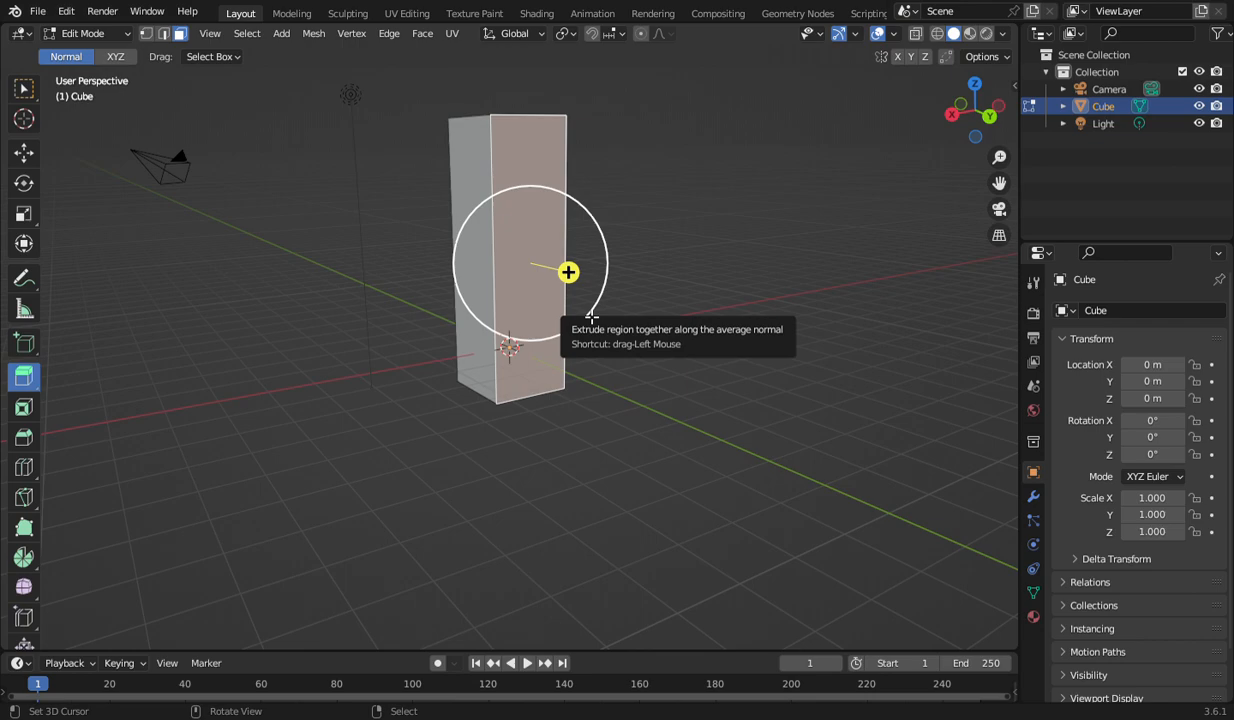
{"action": "key", "text": "i"}
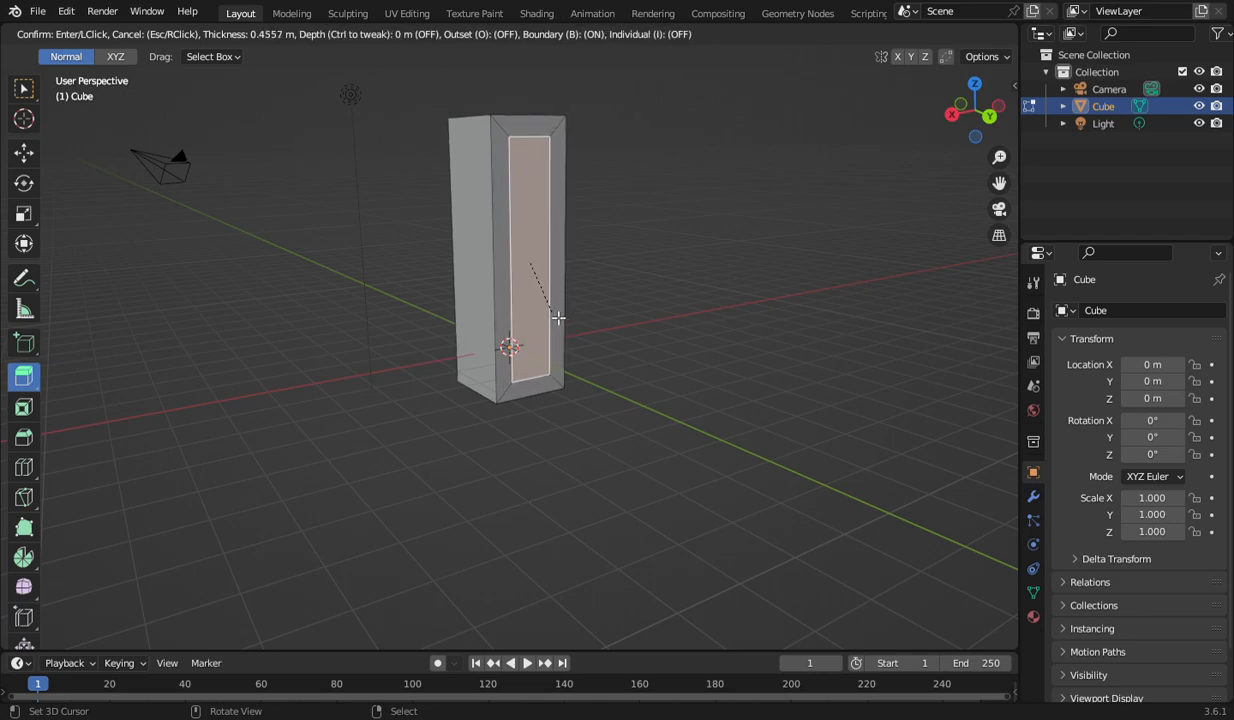
{"action": "left_click", "coordinate": [566, 272]}
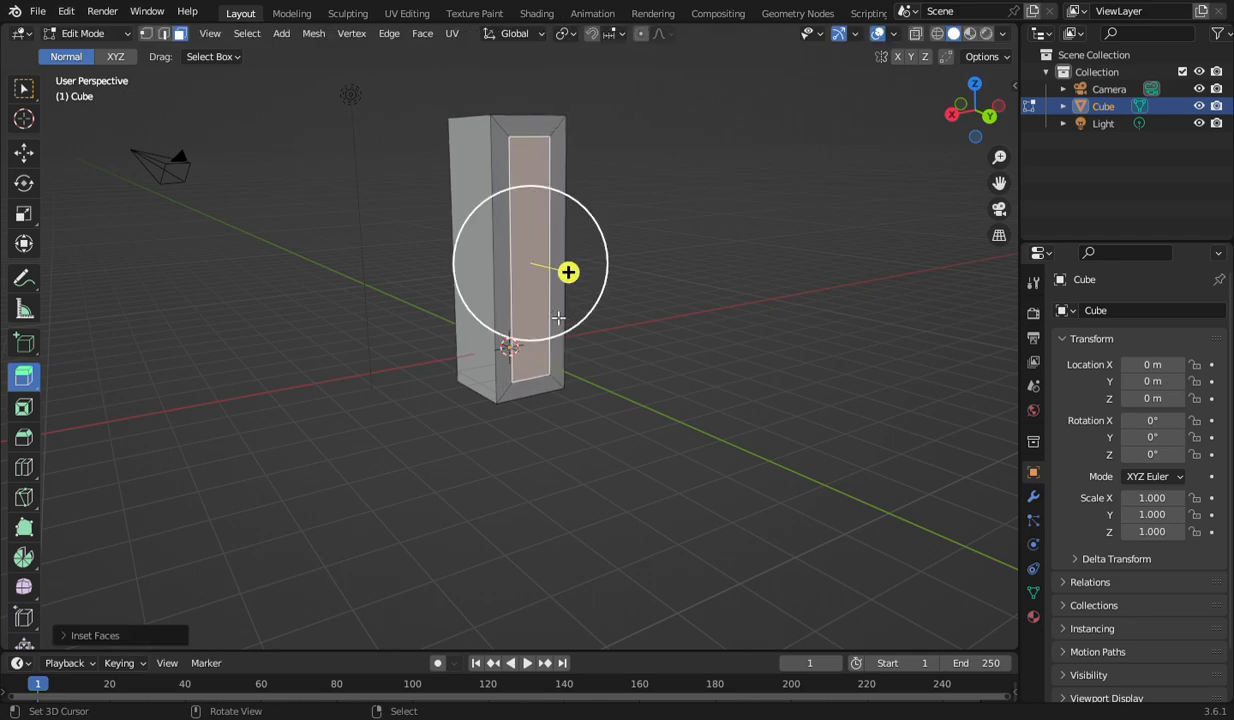
Scale the upper and lower edges of the inset face closer together along Z to shorten the inner rectangle.
{"action": "left_click", "coordinate": [592, 430]}
{"action": "left_click", "coordinate": [568, 405]}
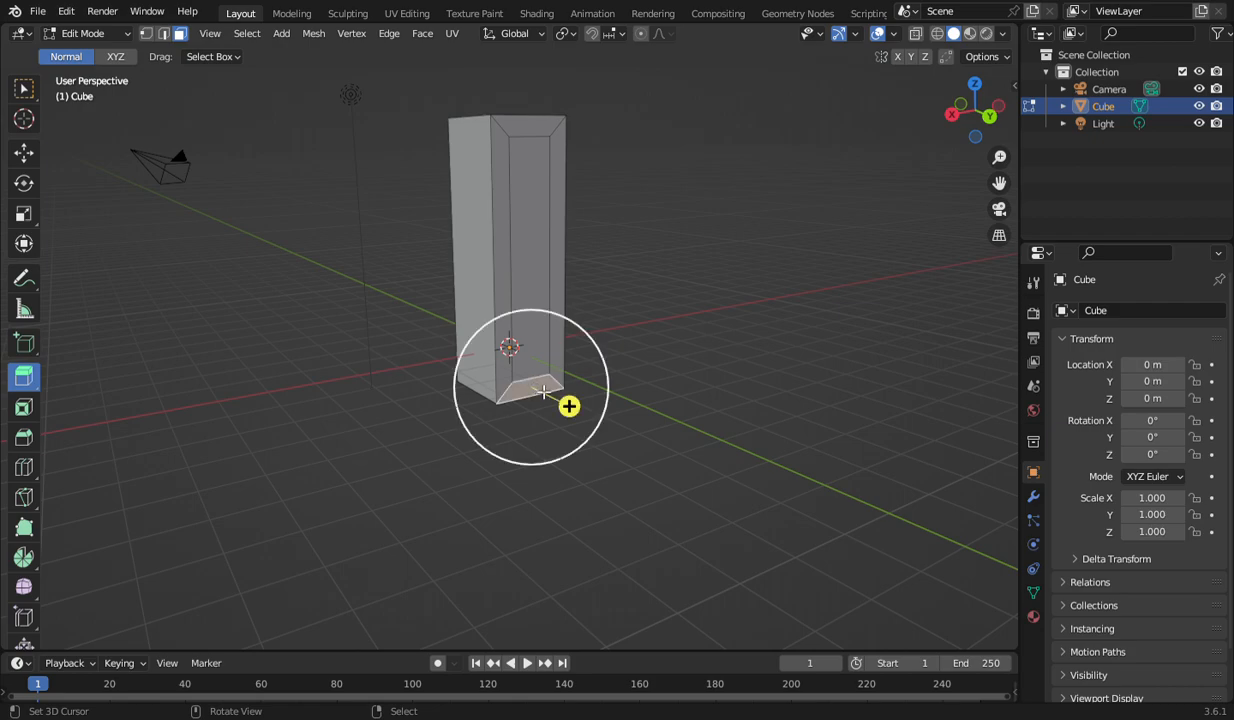
{"action": "left_click", "coordinate": [166, 34]}
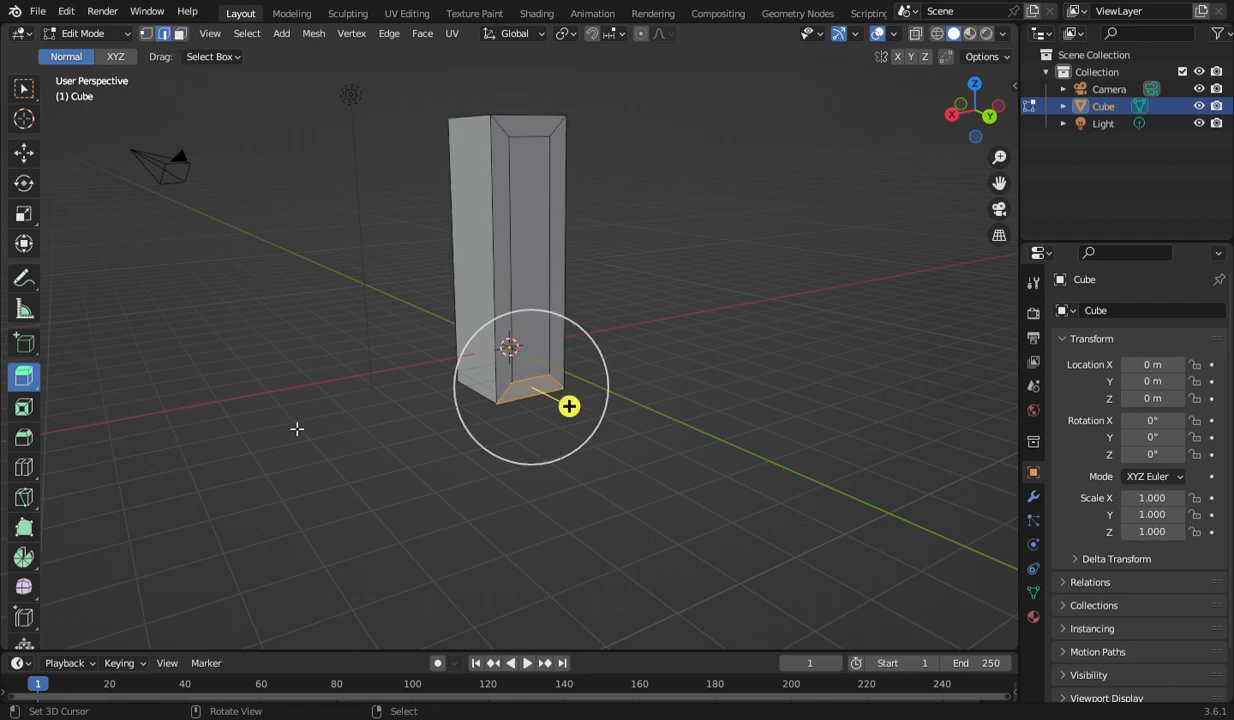
{"action": "right_click", "coordinate": [540, 382]}
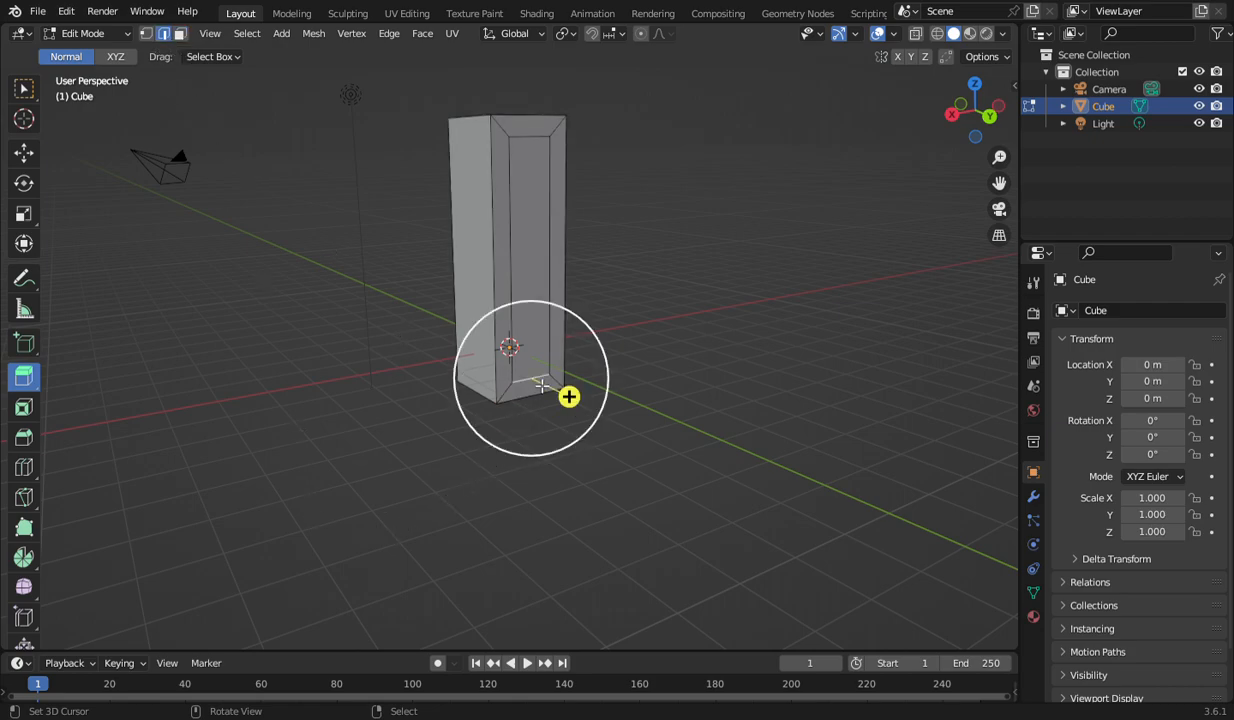
{"action": "right_click", "coordinate": [537, 138], "text": "shift"}
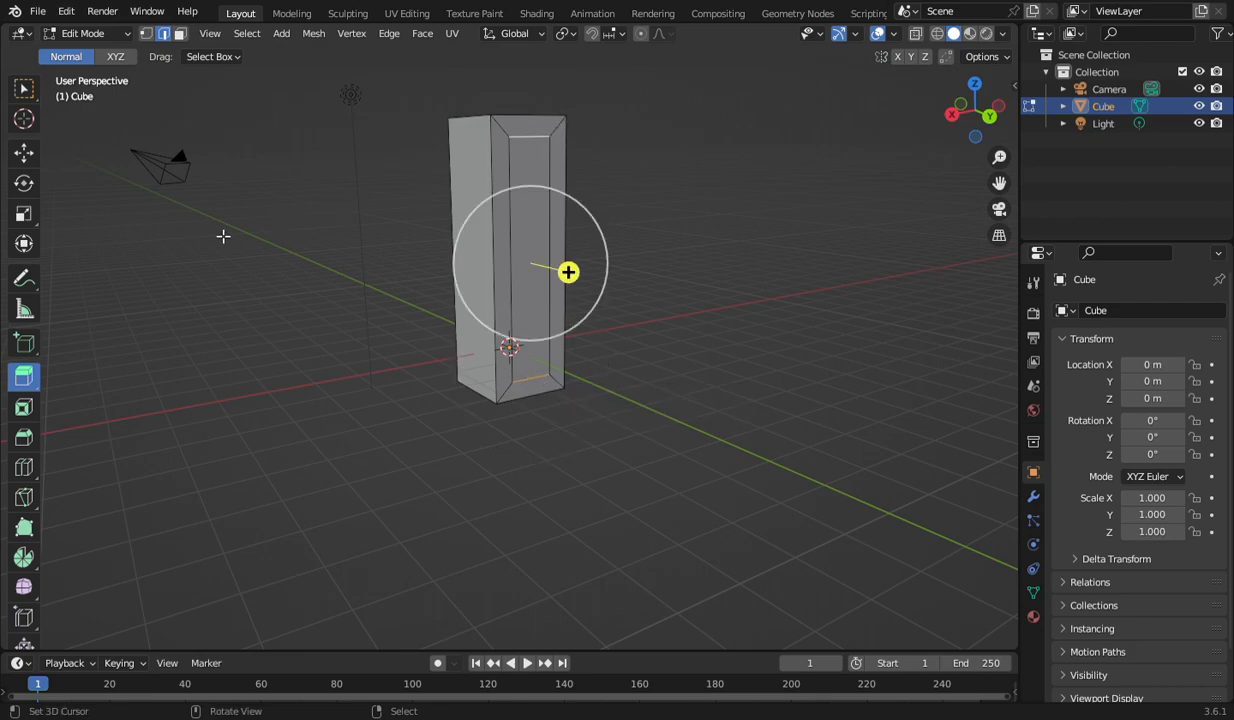
{"action": "left_click", "coordinate": [30, 224]}
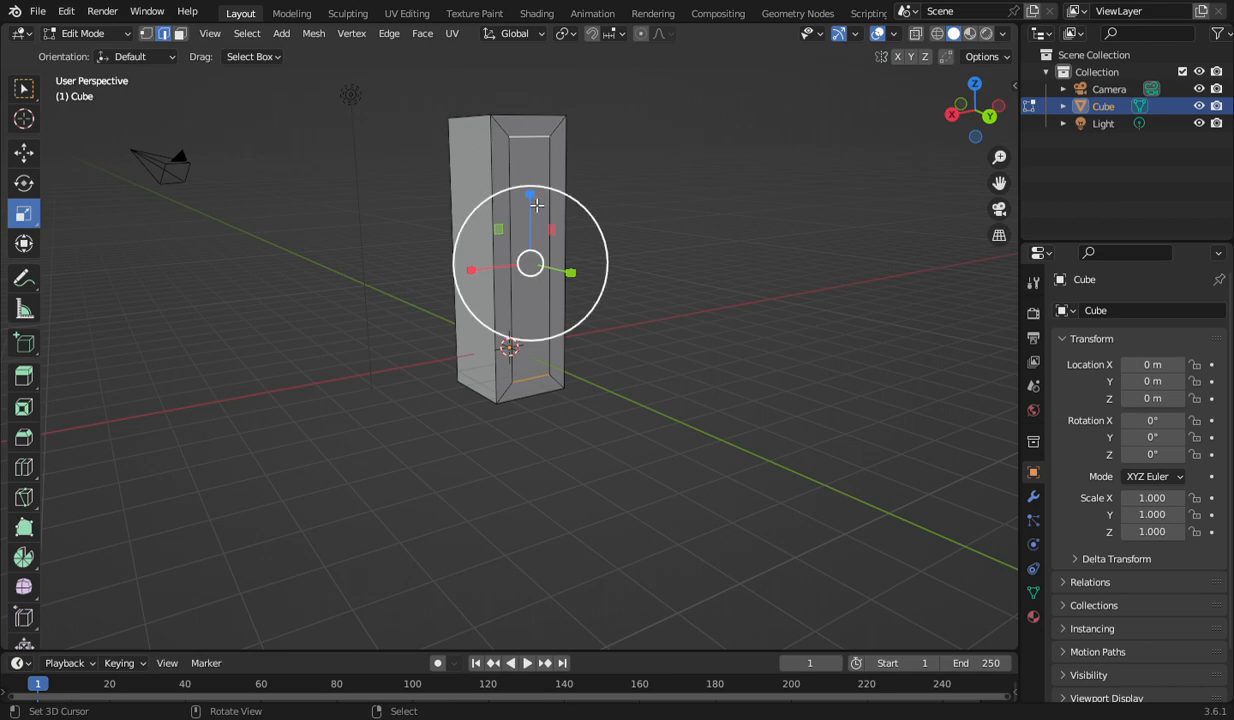
{"action": "left_click_drag", "start_coordinate": [530, 195], "coordinate": [529, 236]}
{"action": "left_click", "coordinate": [680, 318]}
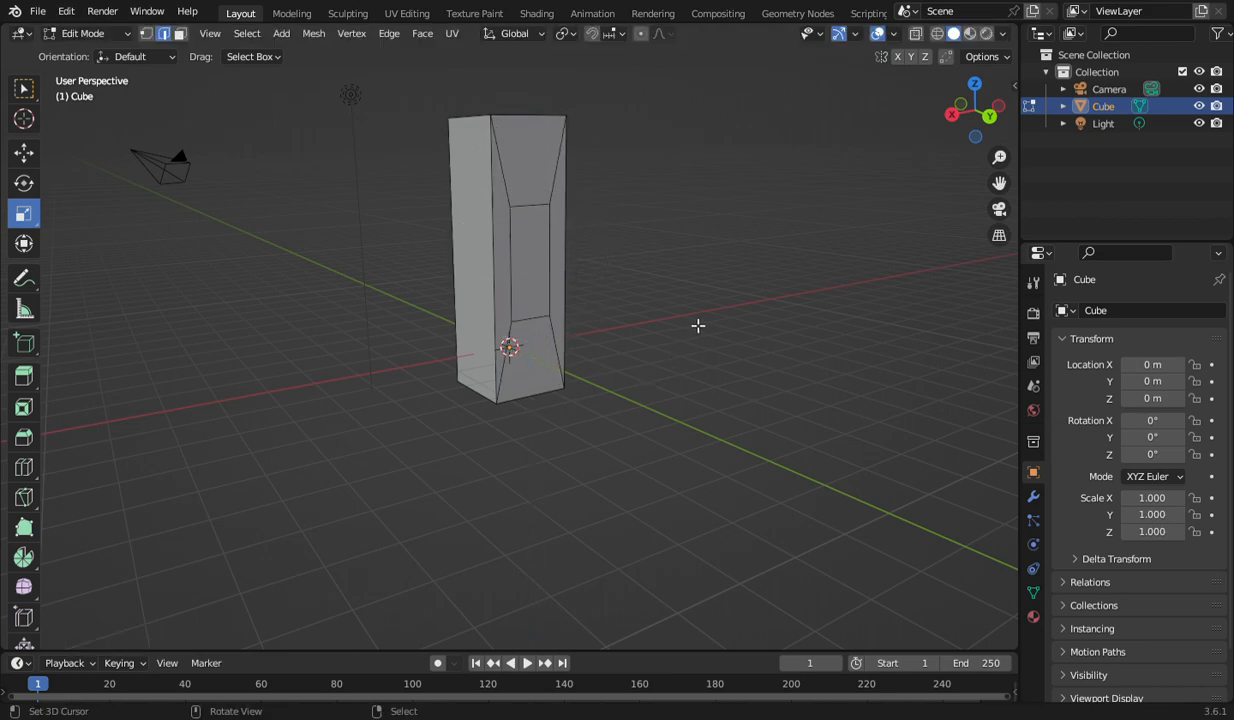
Extrude the inner rectangular face outward along +Y into a long handle.
{"action": "left_click", "coordinate": [546, 287]}
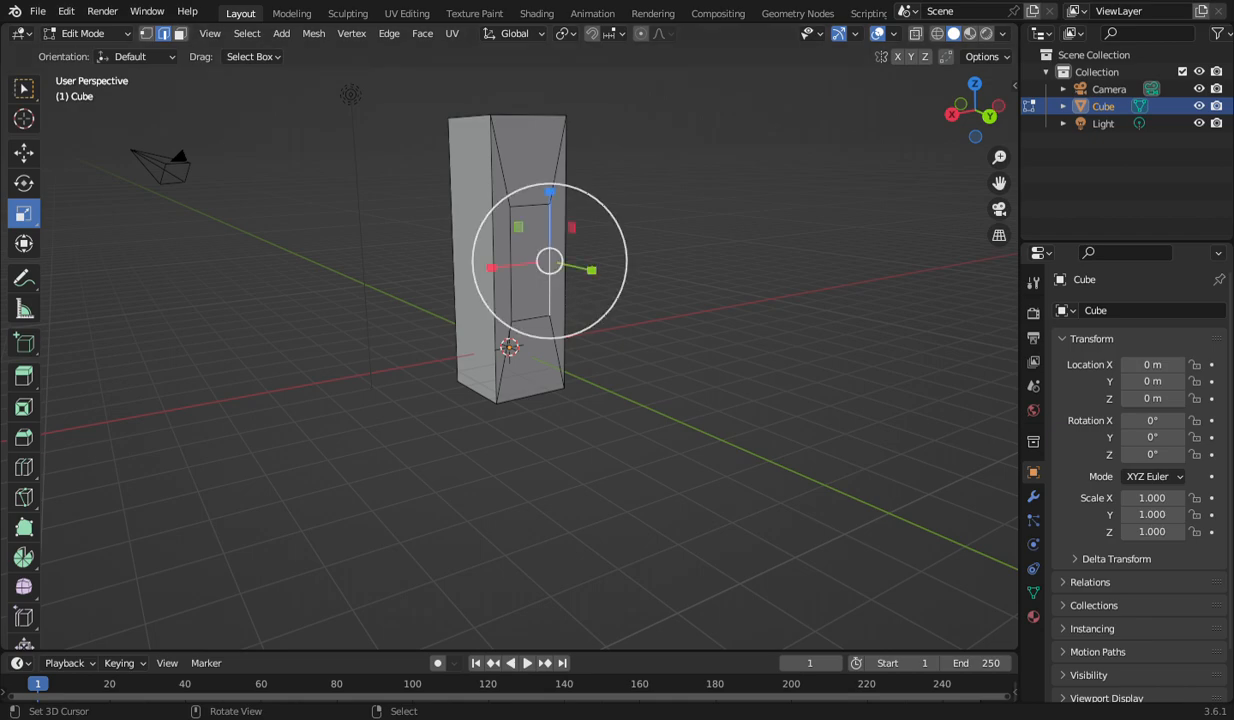
{"action": "left_click", "coordinate": [214, 116]}
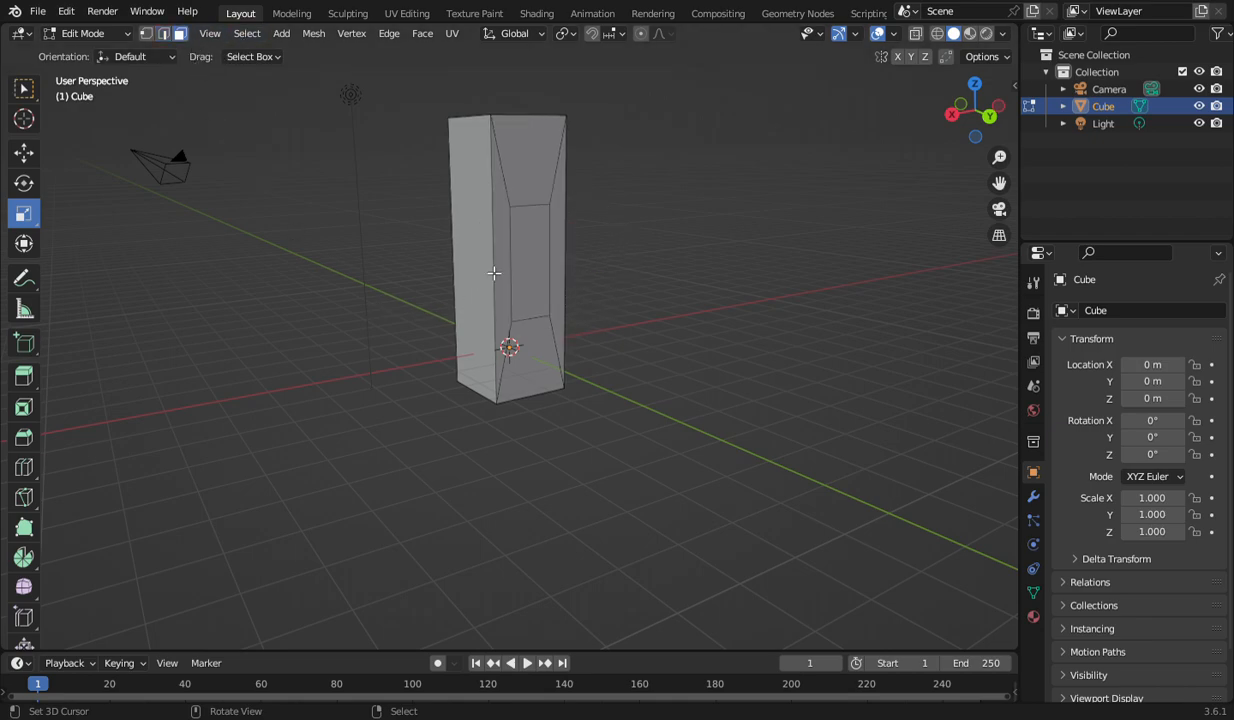
{"action": "left_click", "coordinate": [529, 249]}
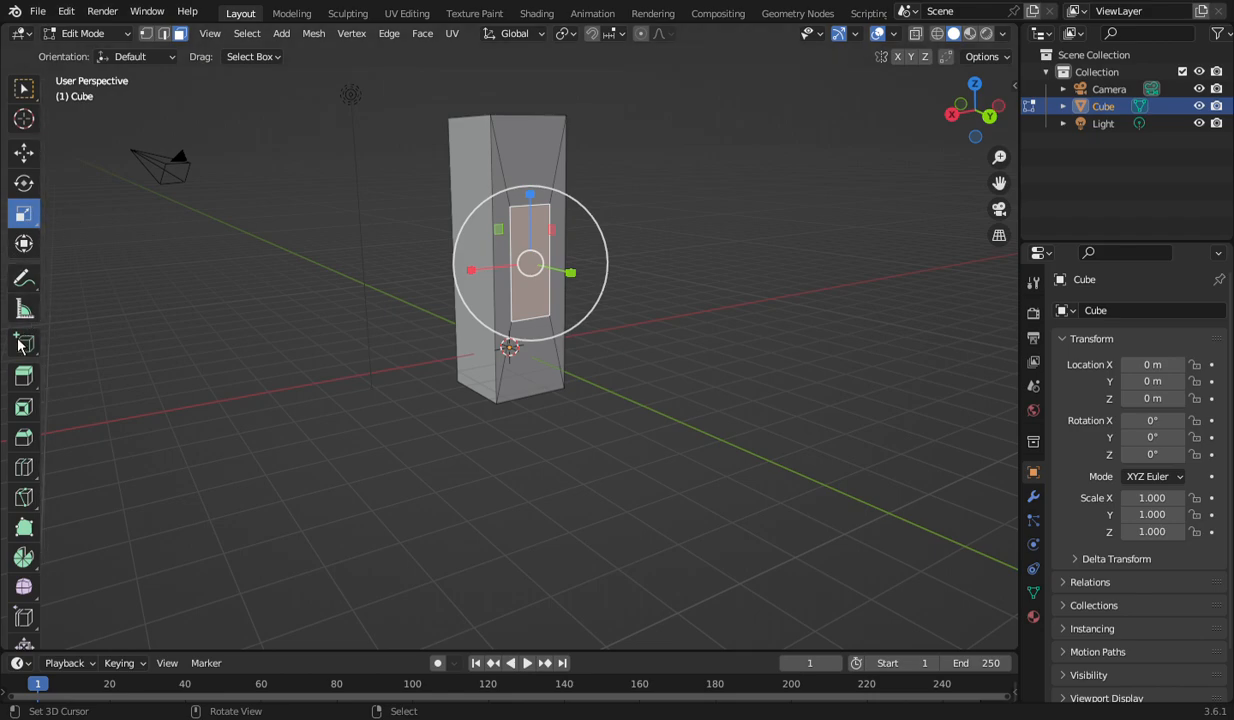
{"action": "left_click", "coordinate": [24, 376]}
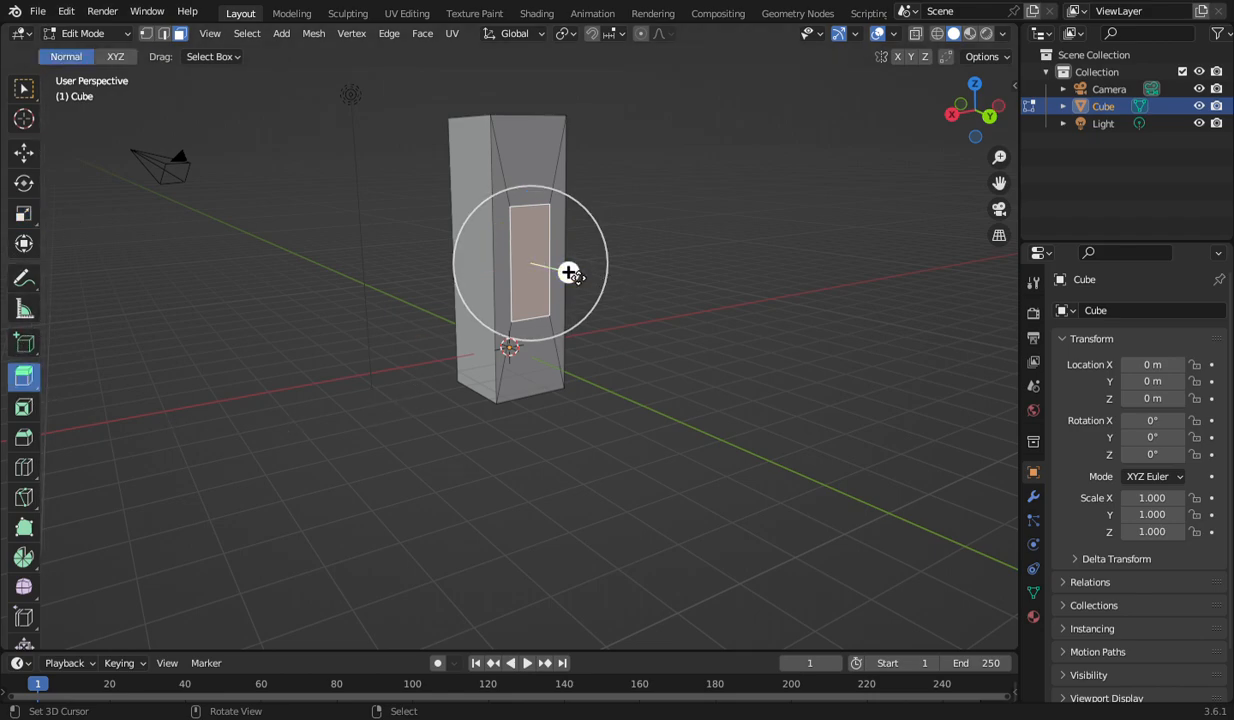
{"action": "left_click_drag", "start_coordinate": [567, 271], "coordinate": [905, 398]}
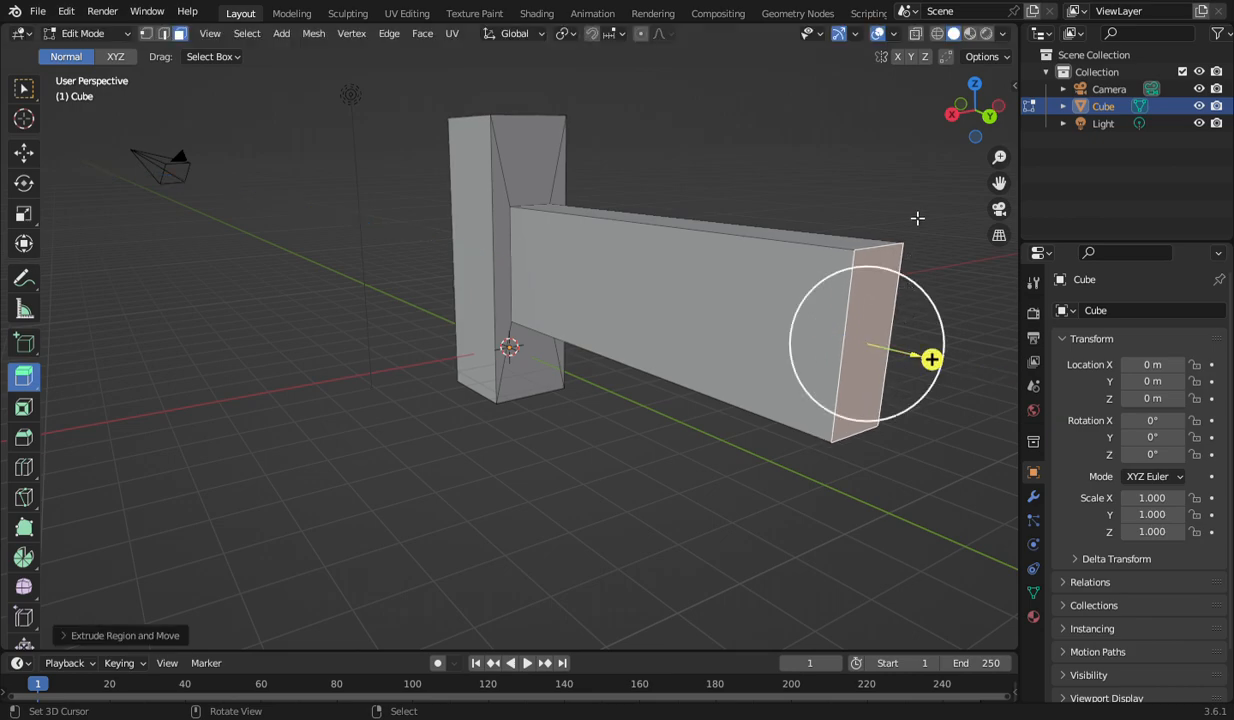
Extrude the column's side face opposite the handle outward along -Y to thicken the head.
{"action": "middle_click_drag", "start_coordinate": [931, 359], "coordinate": [339, 168]}
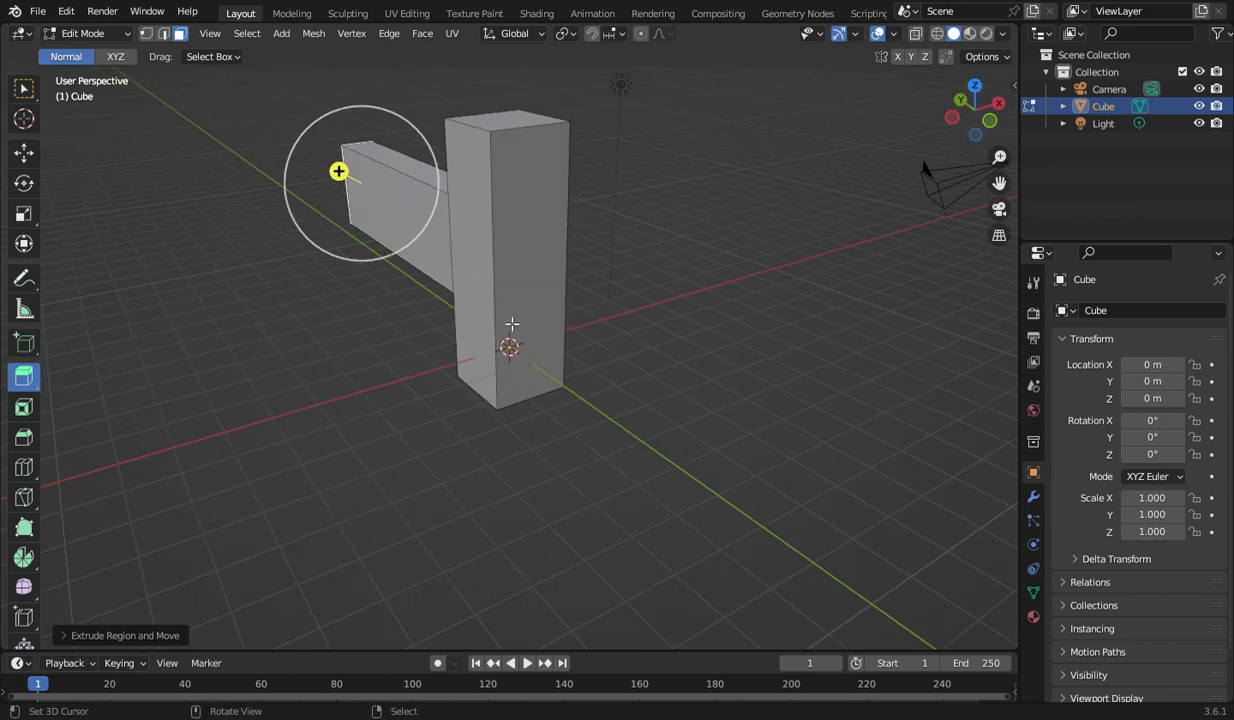
{"action": "left_click", "coordinate": [545, 289]}
{"action": "left_click_drag", "start_coordinate": [569, 295], "coordinate": [651, 337]}
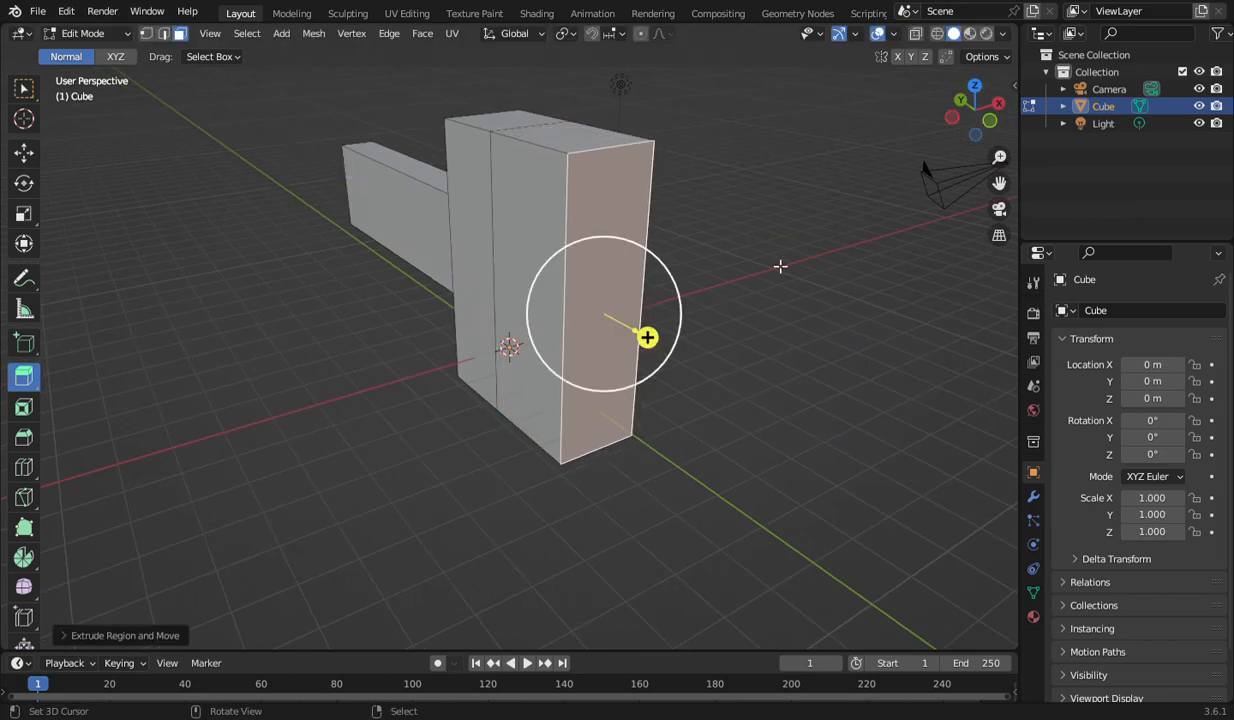
{"action": "key", "text": "g"}
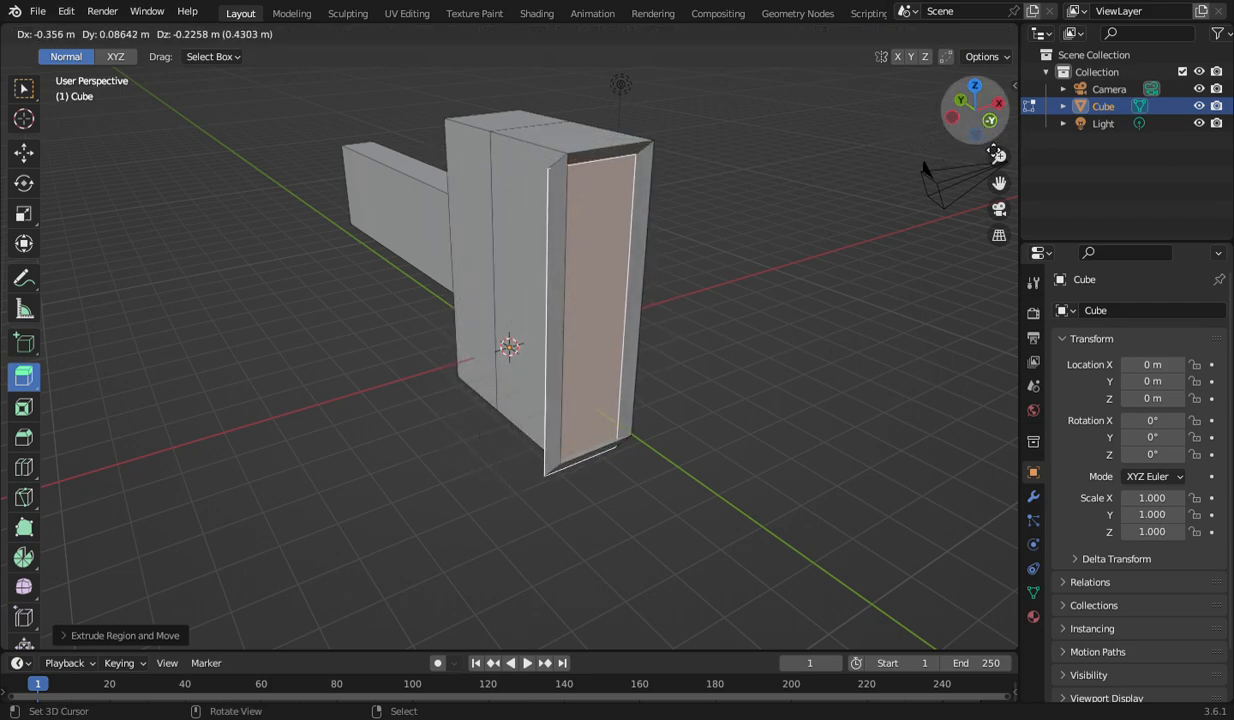
{"action": "right_click", "coordinate": [1010, 138]}
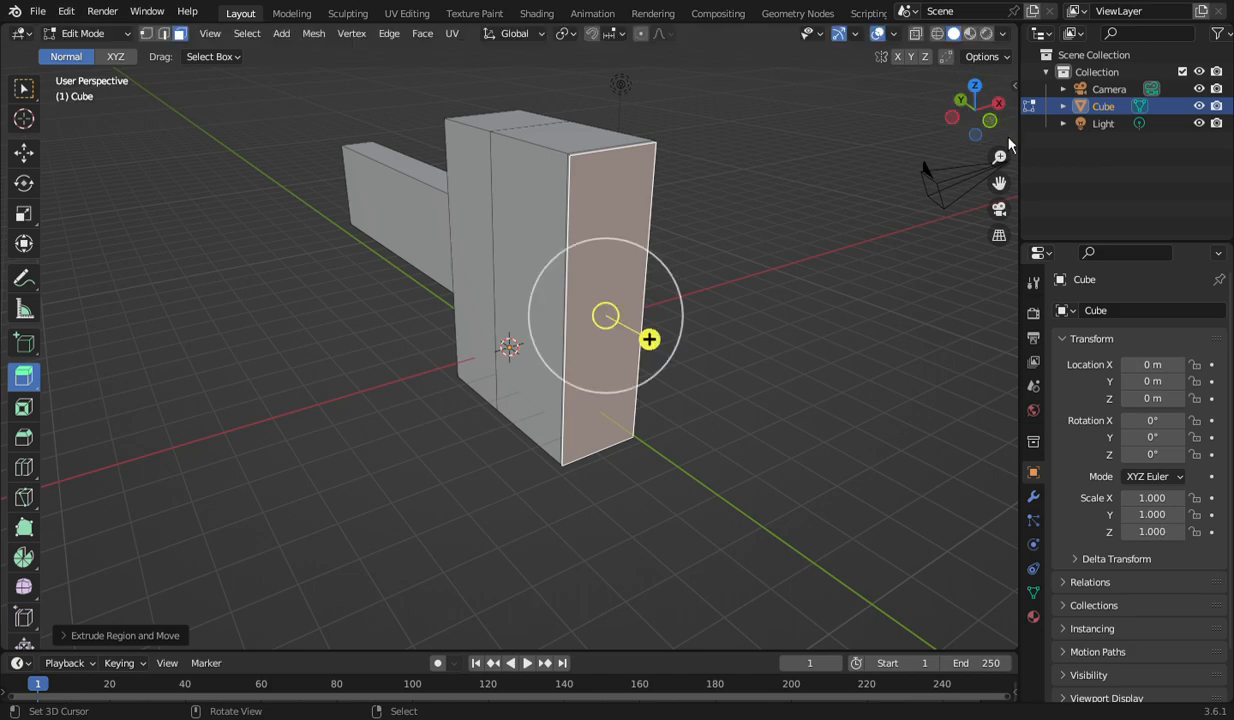
Extrude the head's two bottom faces together a short distance downward.
{"action": "left_click_drag", "start_coordinate": [990, 126], "coordinate": [752, 12]}
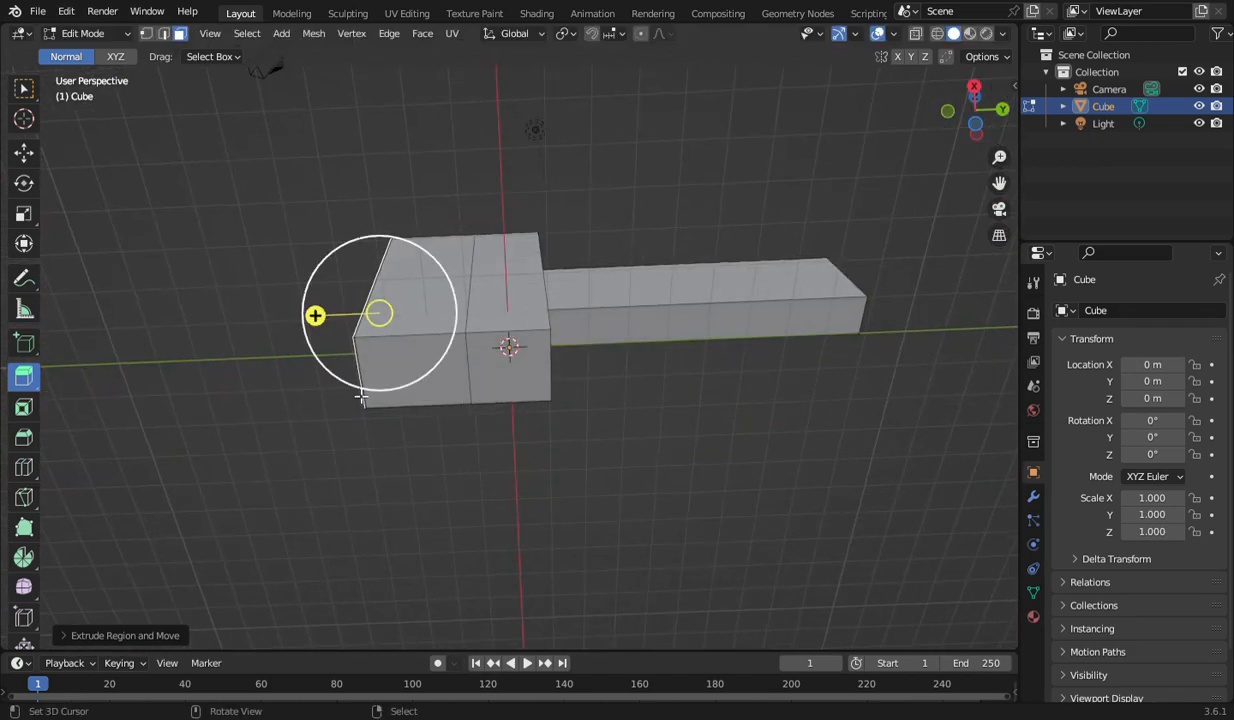
{"action": "right_click", "coordinate": [416, 379]}
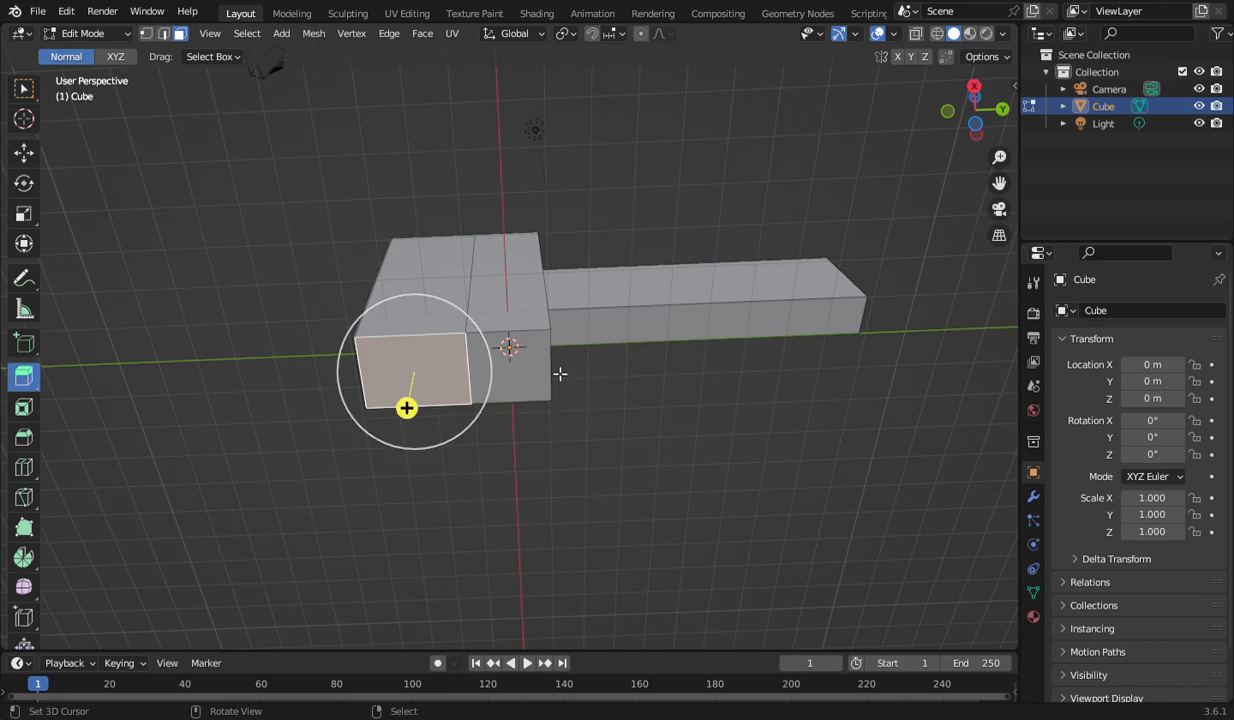
{"action": "right_click", "coordinate": [538, 376], "text": "shift"}
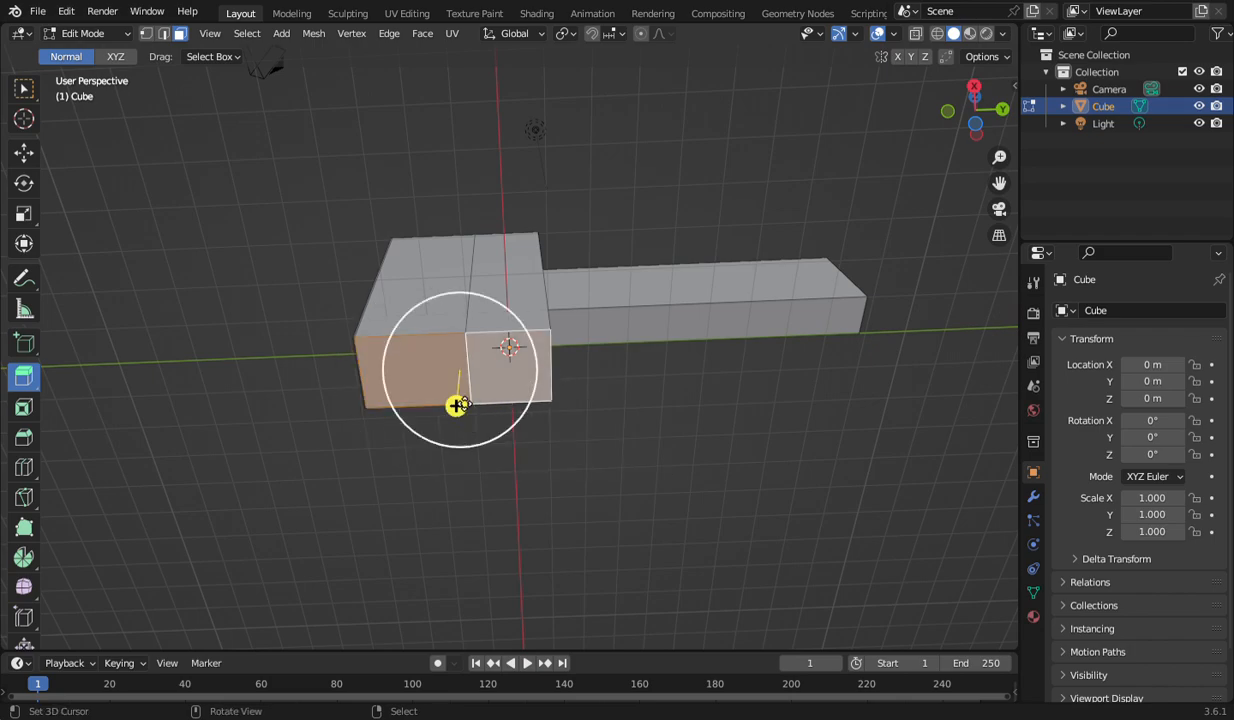
{"action": "left_click_drag", "start_coordinate": [457, 405], "coordinate": [466, 452]}
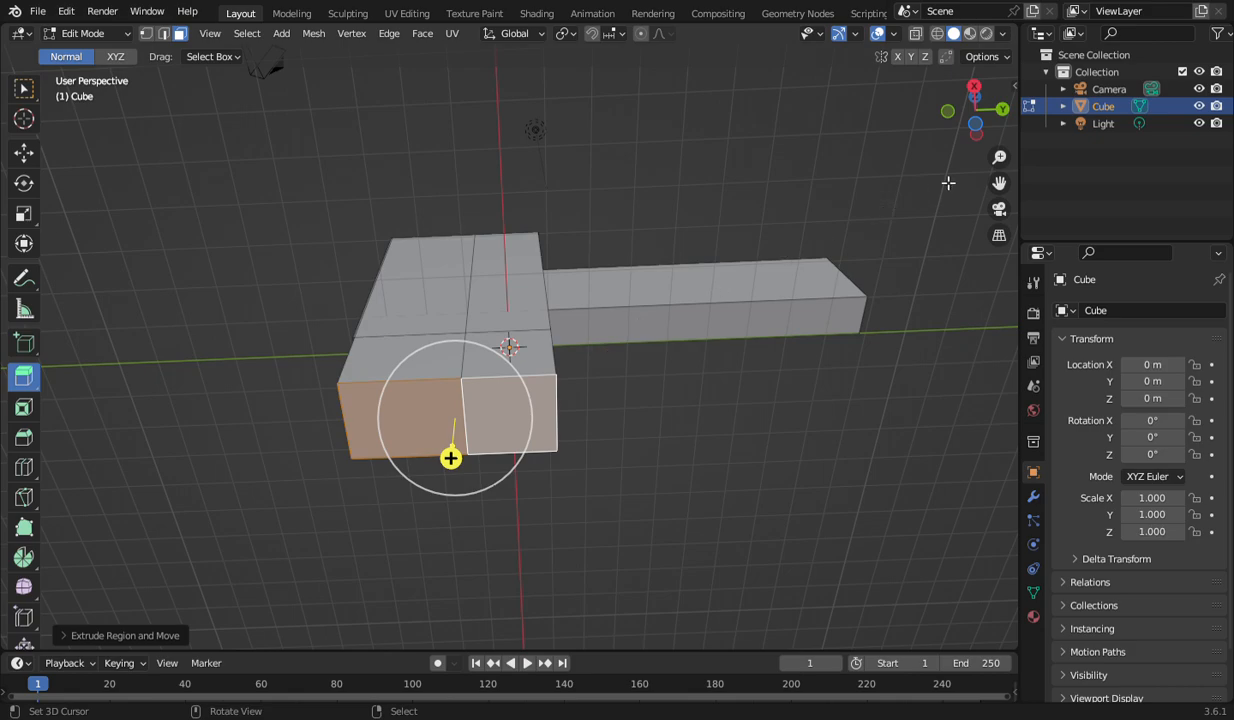
Extrude the head's two top faces a short distance upward, keeping the bottom faces in the selection.
{"action": "left_click_drag", "start_coordinate": [975, 112], "coordinate": [1004, 147]}
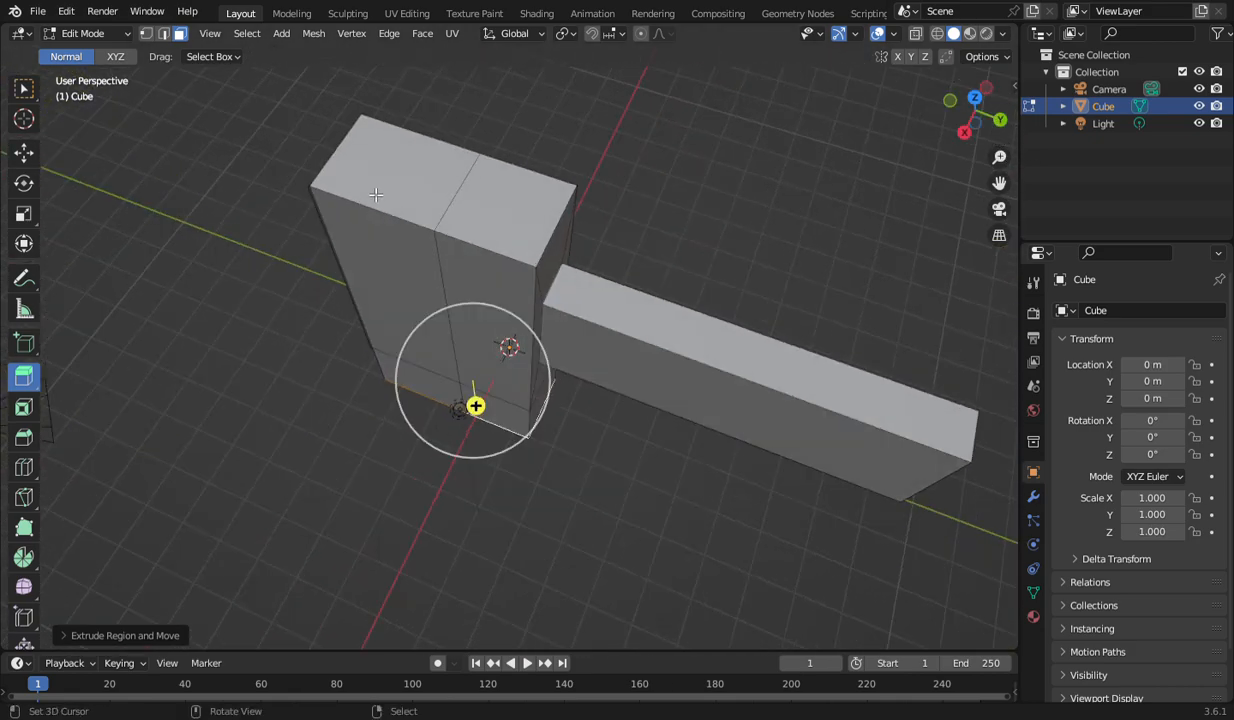
{"action": "left_click", "coordinate": [419, 157], "text": "shift"}
{"action": "left_click", "coordinate": [526, 218], "text": "shift"}
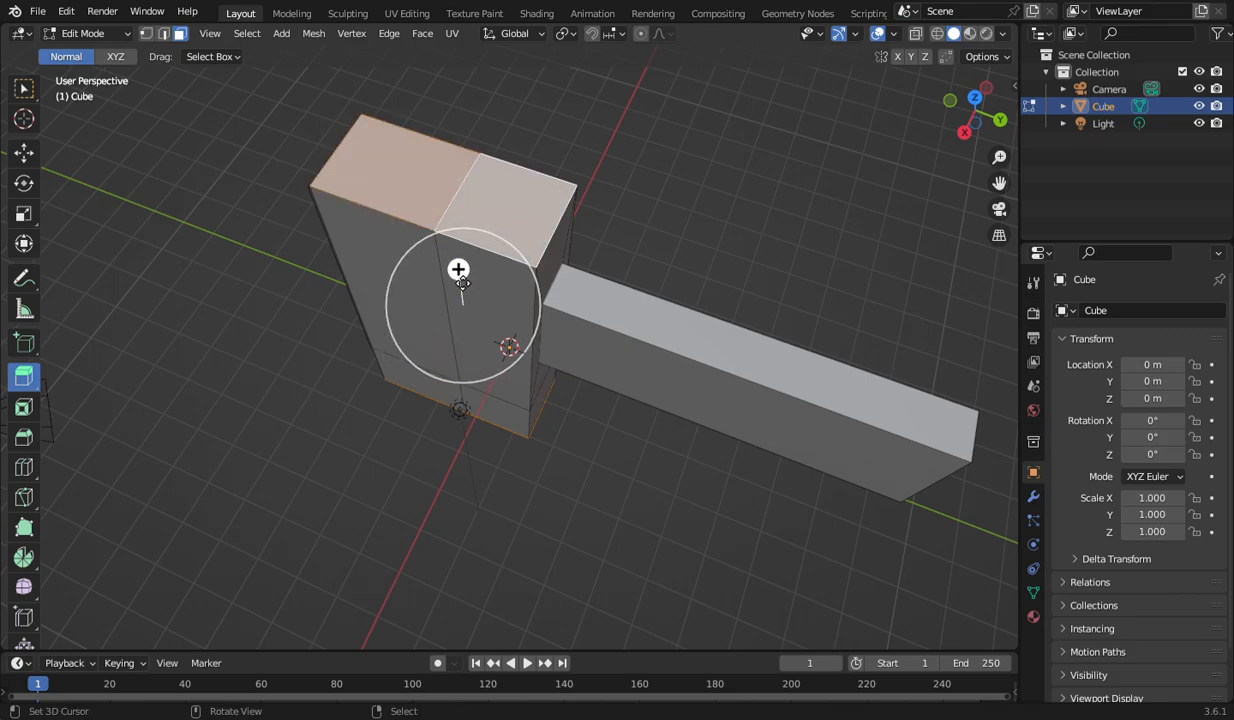
{"action": "left_click_drag", "start_coordinate": [465, 272], "coordinate": [466, 249]}
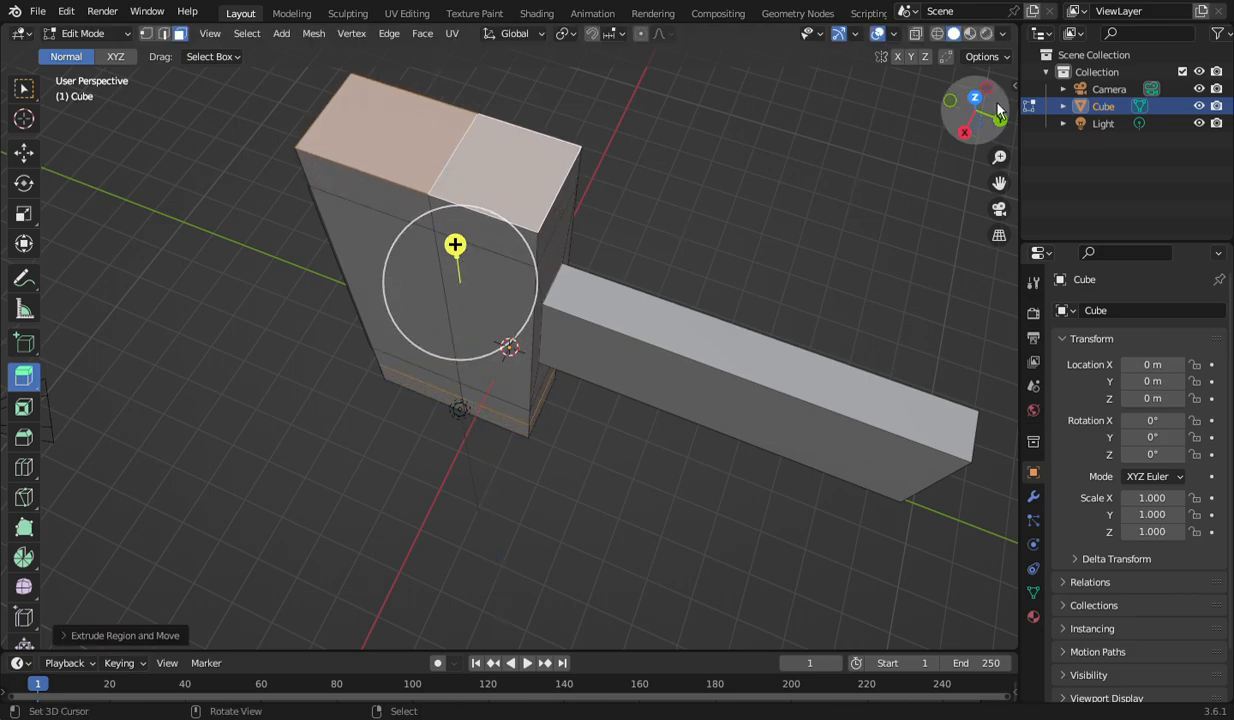
Select all six faces on the head's +X side and extrude them together a short distance outward.
{"action": "left_click_drag", "start_coordinate": [983, 127], "coordinate": [212, 14]}
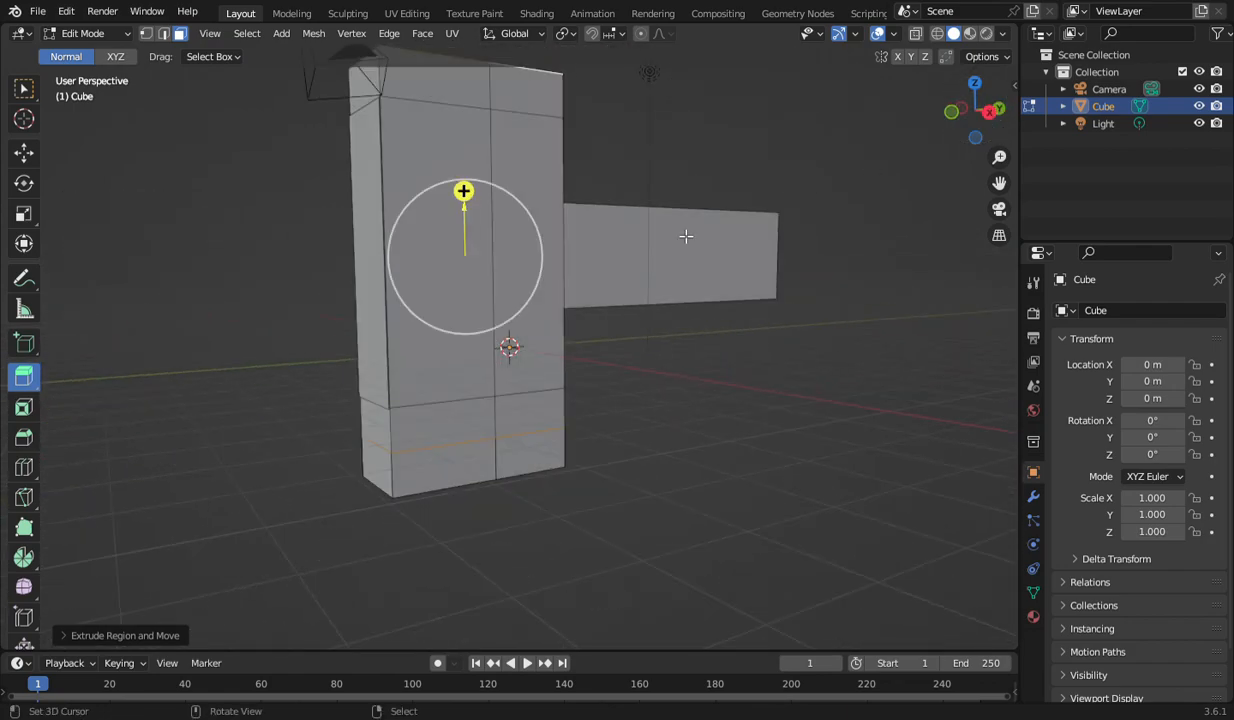
{"action": "left_click", "coordinate": [425, 281]}
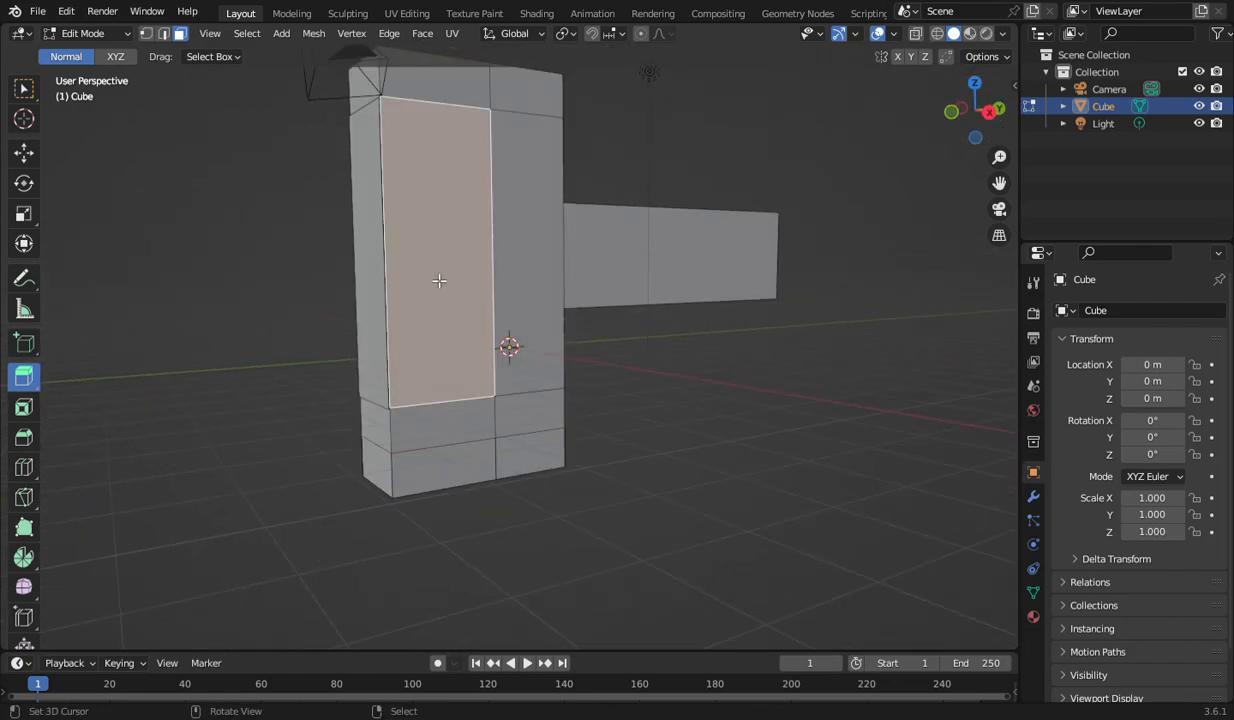
{"action": "left_click", "coordinate": [530, 275], "text": "shift"}
{"action": "left_click", "coordinate": [452, 91], "text": "shift"}
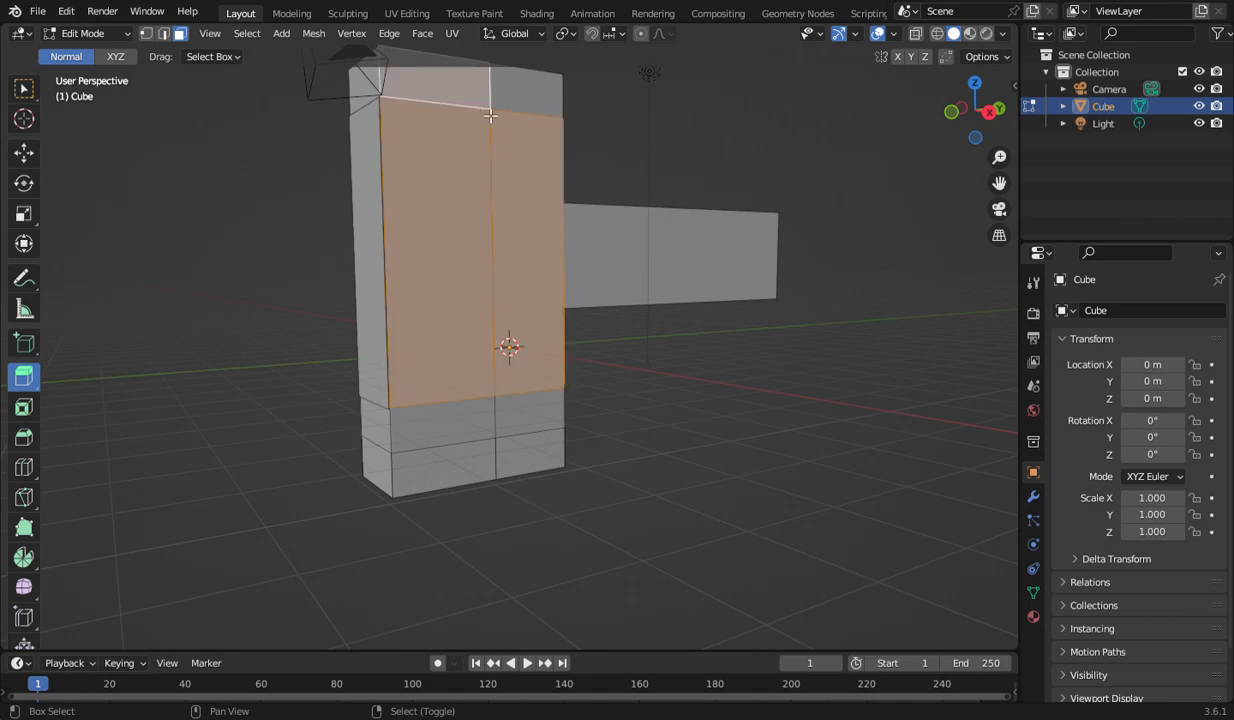
{"action": "left_click", "coordinate": [531, 97], "text": "shift"}
{"action": "left_click", "coordinate": [479, 416], "text": "shift"}
{"action": "left_click", "coordinate": [527, 401], "text": "shift"}
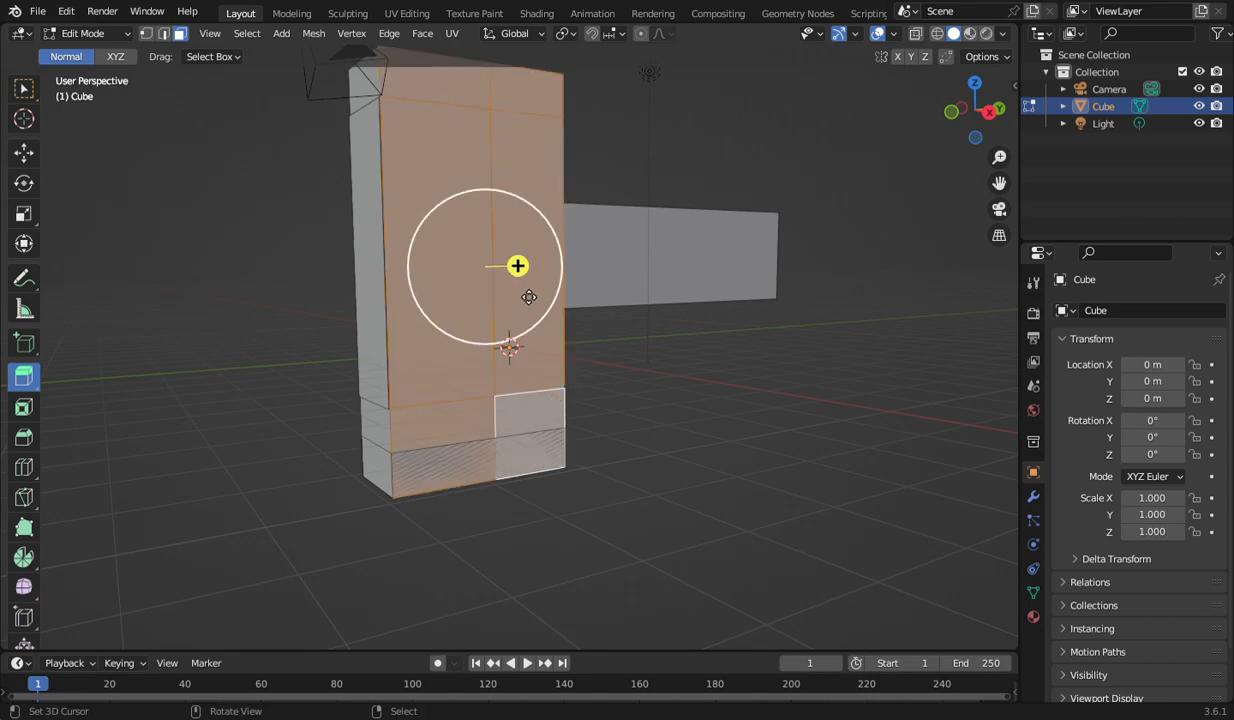
{"action": "left_click_drag", "start_coordinate": [533, 281], "coordinate": [562, 276]}
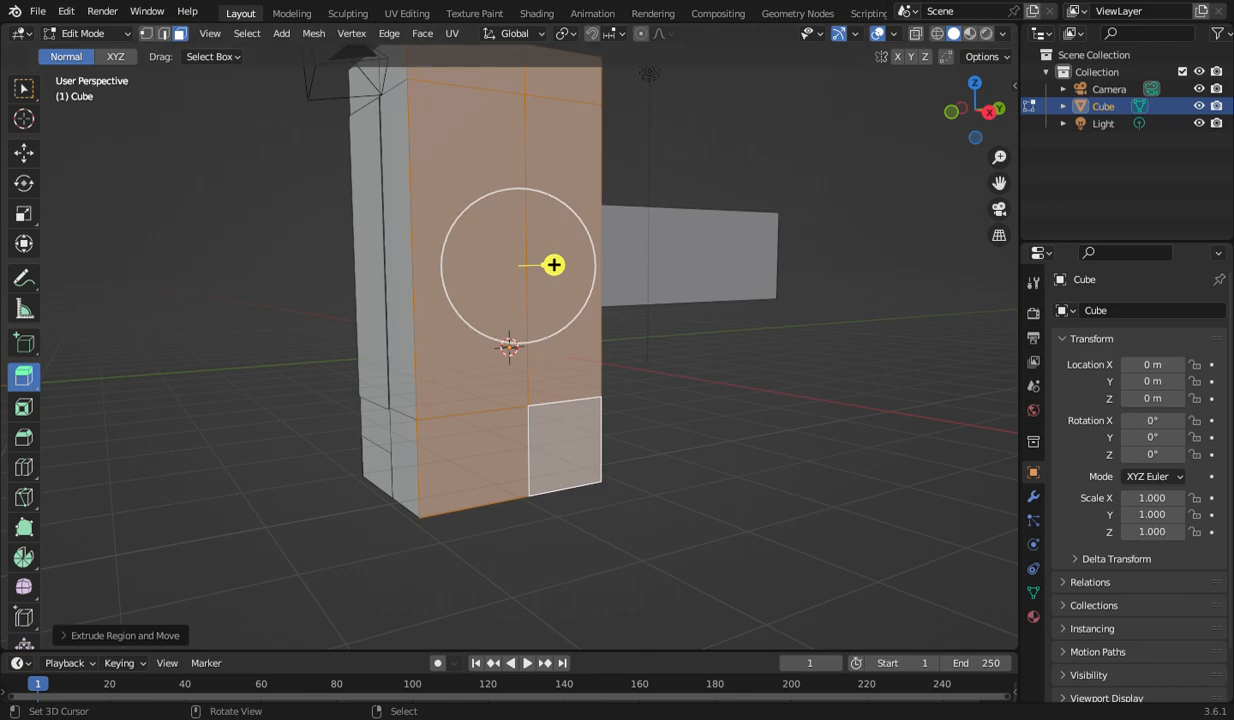
Select all six faces on the head's -X side and extrude them together a short distance outward.
{"action": "left_click_drag", "start_coordinate": [993, 127], "coordinate": [920, 118]}
{"action": "right_click", "coordinate": [508, 350]}
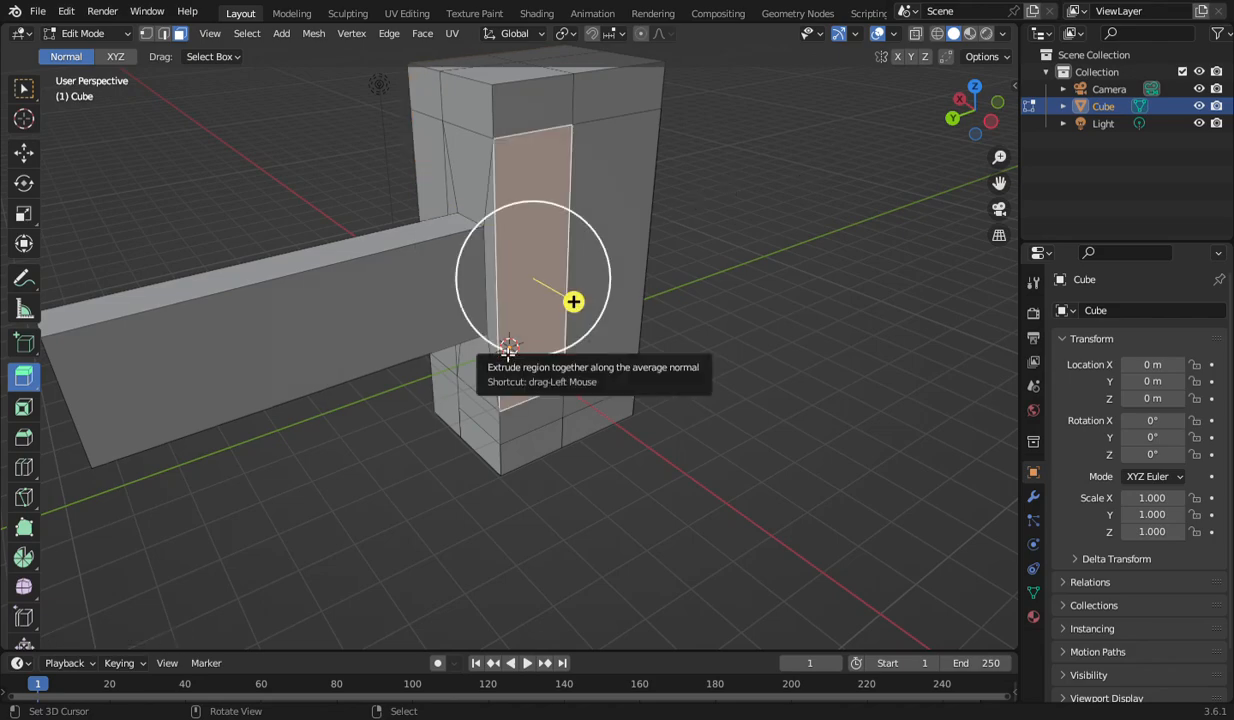
{"action": "right_click", "coordinate": [528, 115], "text": "shift"}
{"action": "right_click", "coordinate": [603, 118], "text": "shift"}
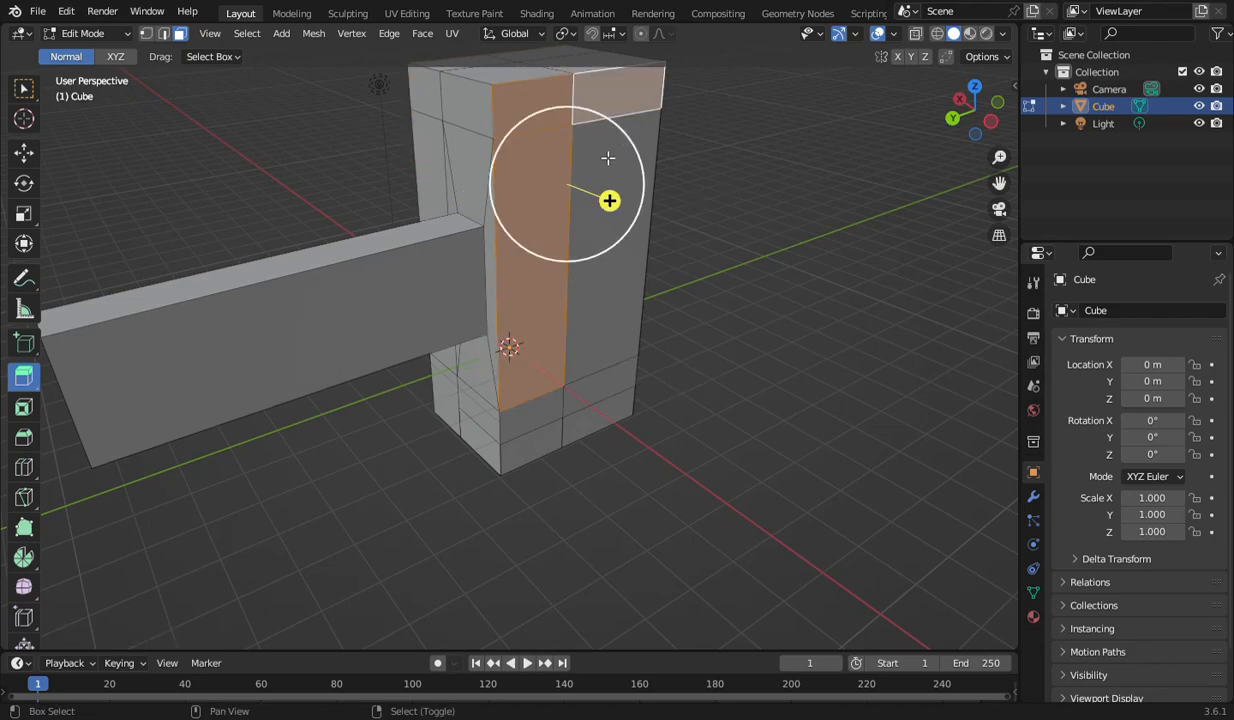
{"action": "right_click", "coordinate": [612, 272], "text": "shift"}
{"action": "right_click", "coordinate": [524, 410], "text": "shift"}
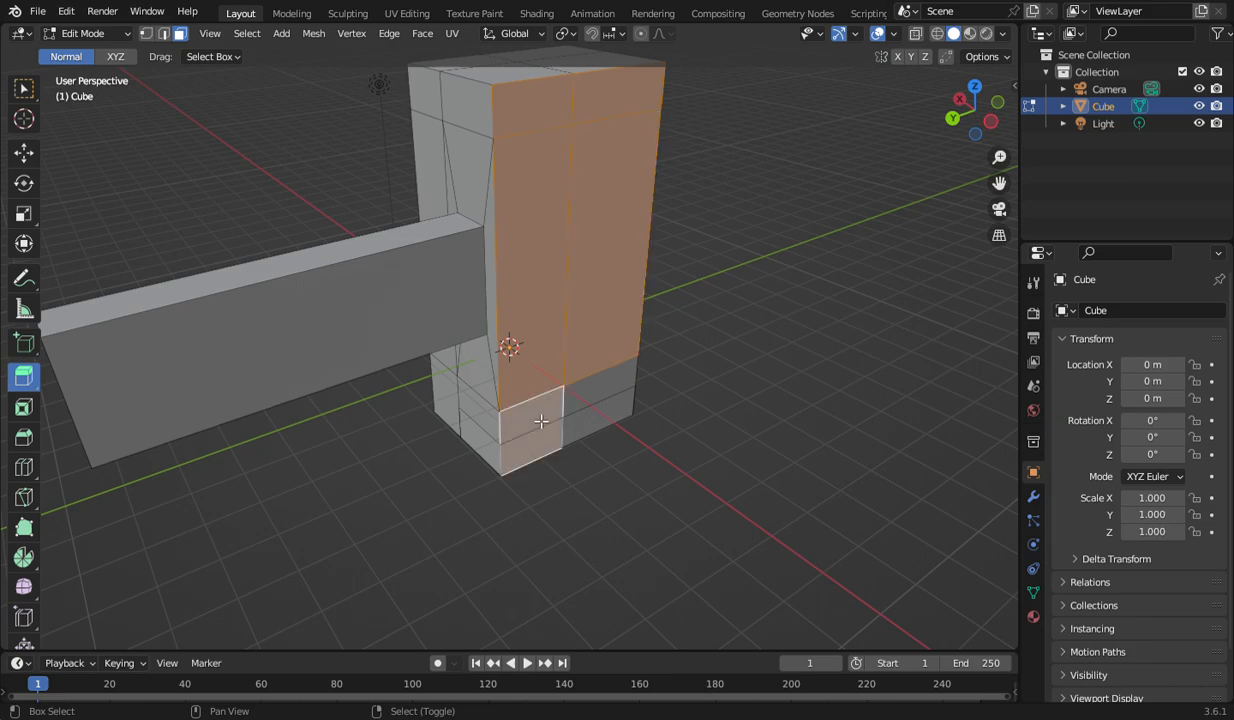
{"action": "right_click", "coordinate": [605, 433], "text": "shift"}
{"action": "left_click_drag", "start_coordinate": [619, 297], "coordinate": [652, 312]}
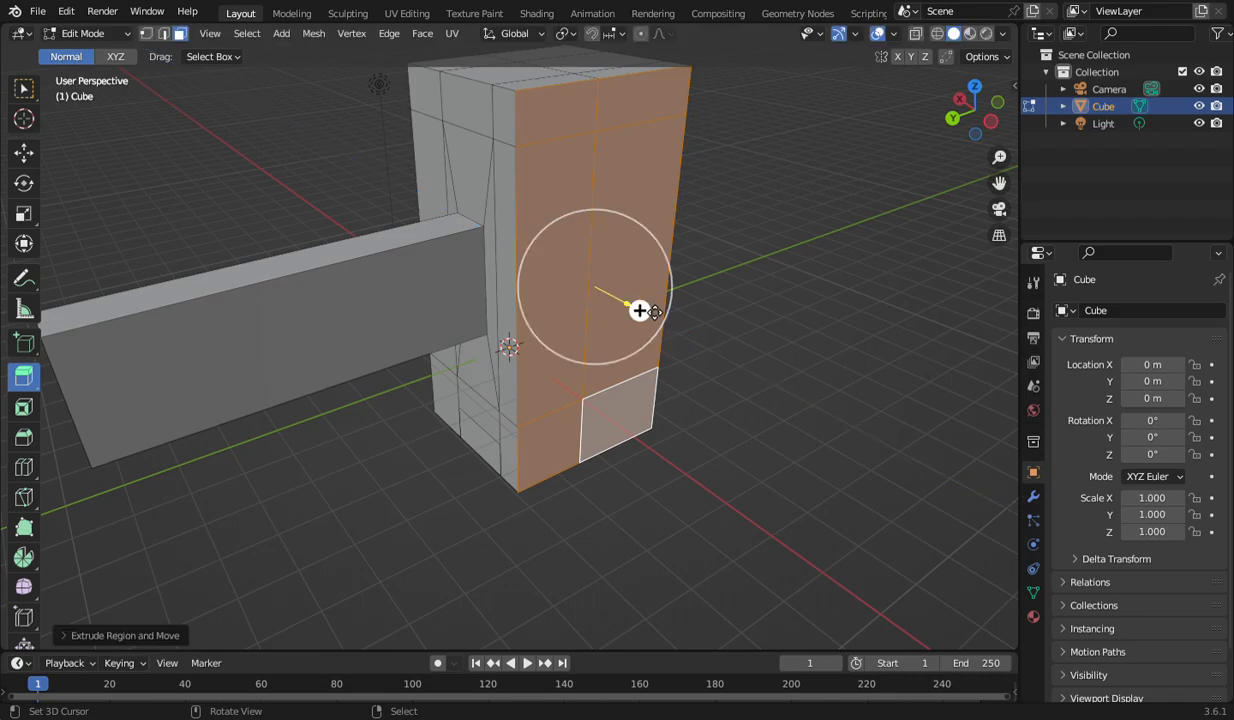
Extrude the handle's long +X side face slightly outward to thicken the handle, and clear the selection.
{"action": "left_click_drag", "start_coordinate": [976, 136], "coordinate": [682, 128]}
{"action": "left_click_drag", "start_coordinate": [968, 120], "coordinate": [796, 150]}
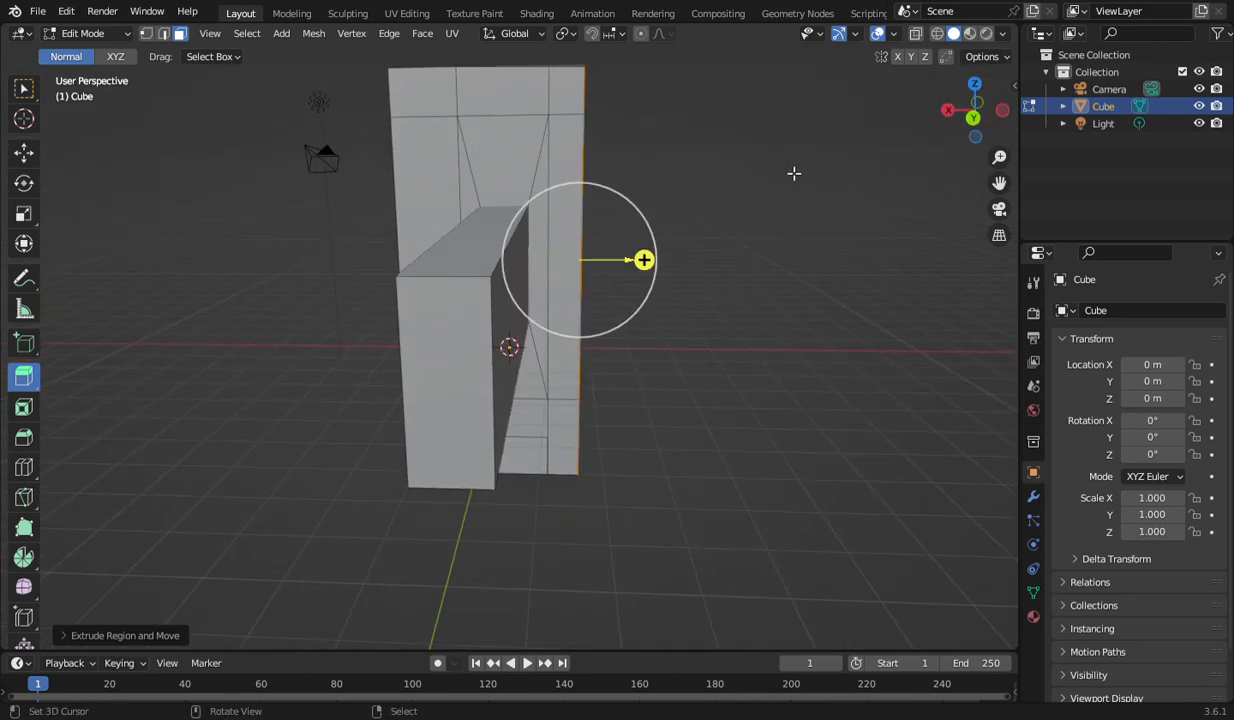
{"action": "left_click_drag", "start_coordinate": [948, 127], "coordinate": [1008, 130]}
{"action": "right_click", "coordinate": [647, 312]}
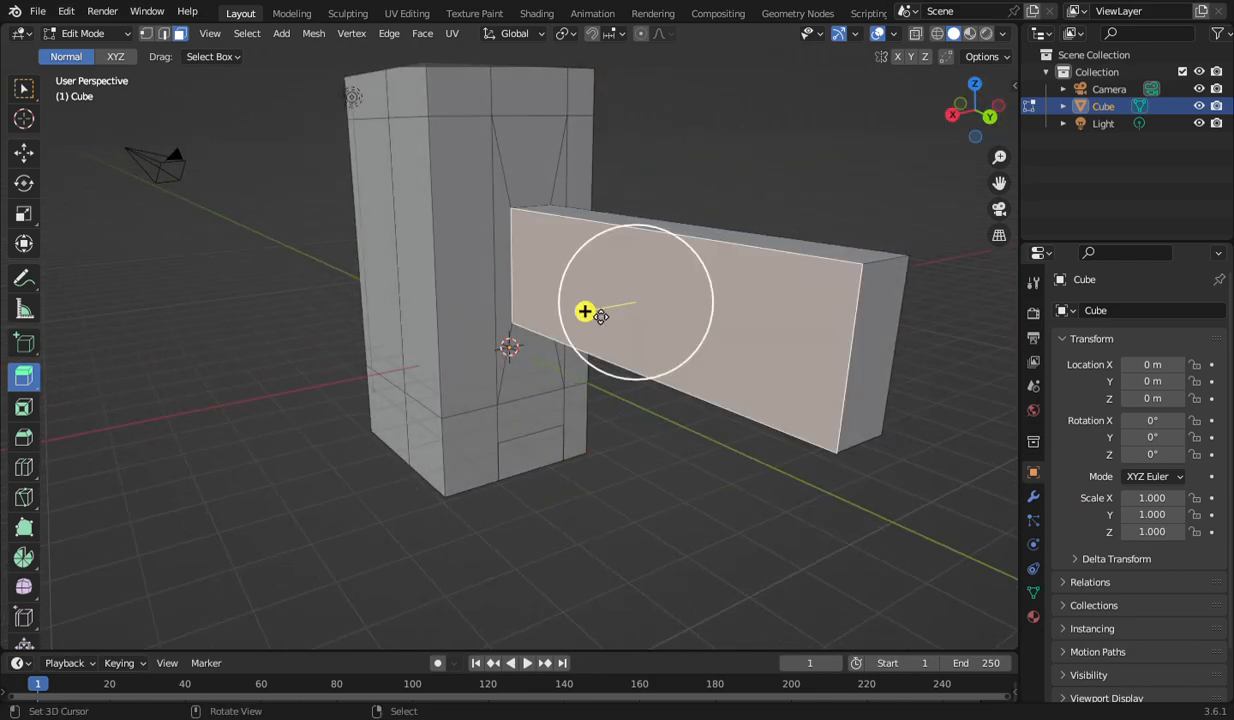
{"action": "left_click_drag", "start_coordinate": [584, 312], "coordinate": [573, 323]}
{"action": "left_click", "coordinate": [639, 532]}
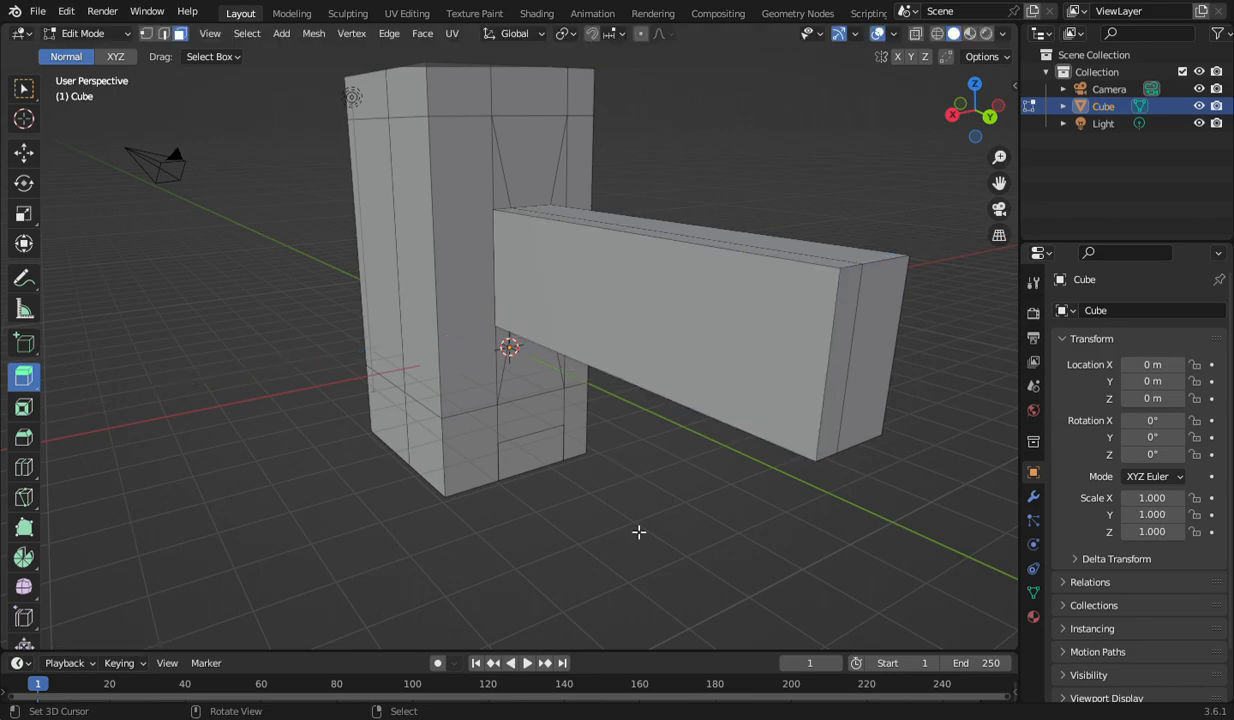
Switch to Object Mode and examine the hammer's overall shape from several sides.
{"action": "left_click_drag", "start_coordinate": [985, 127], "coordinate": [748, 240]}
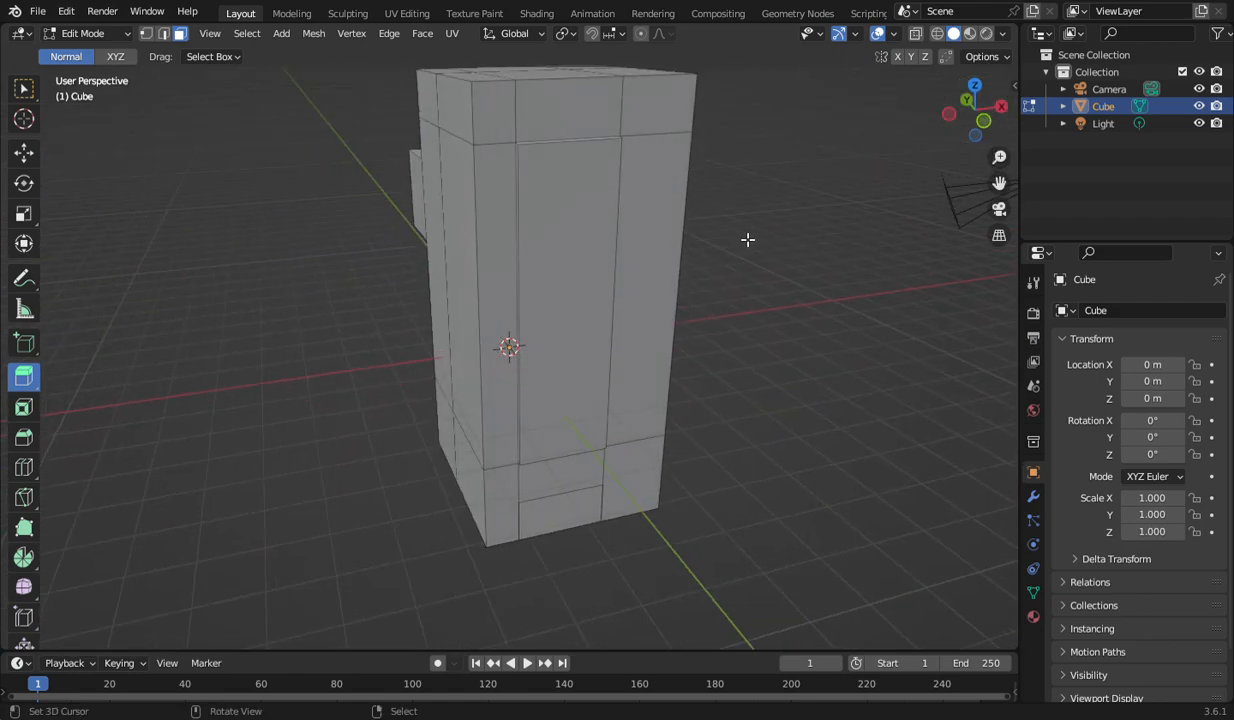
{"action": "left_click_drag", "start_coordinate": [965, 115], "coordinate": [75, 100]}
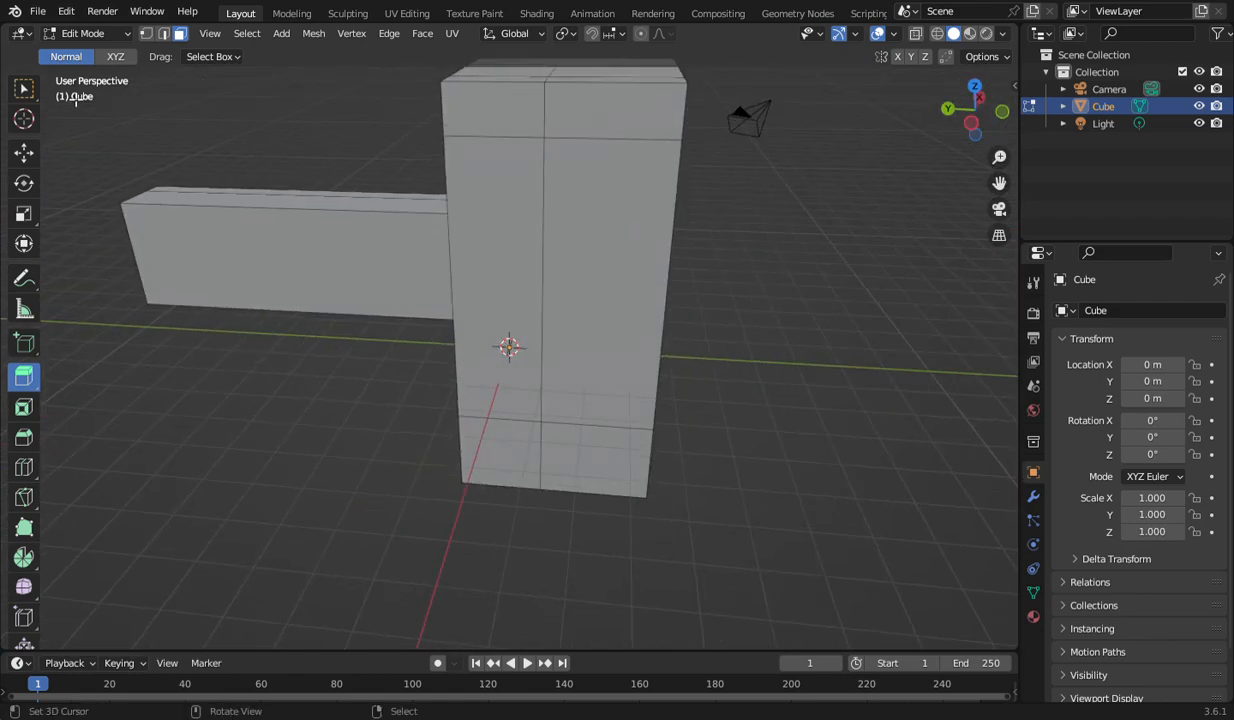
{"action": "left_click", "coordinate": [100, 33]}
{"action": "left_click", "coordinate": [95, 52]}
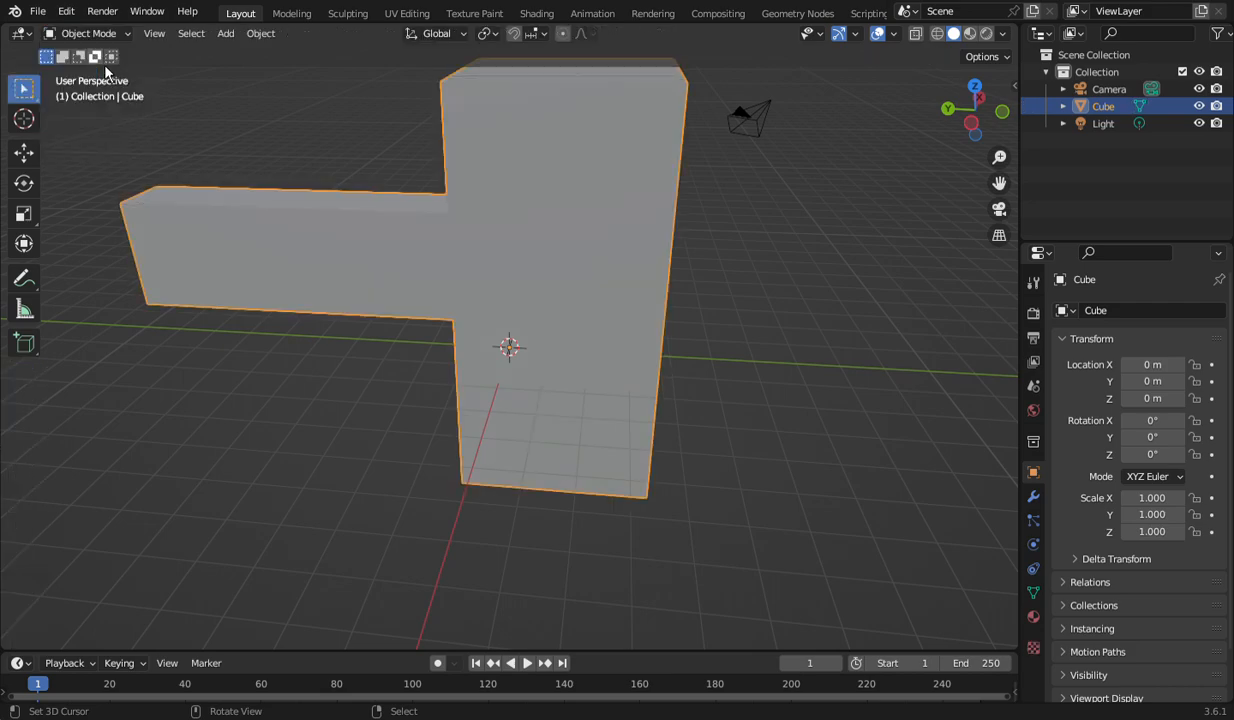
{"action": "scroll", "coordinate": [398, 240], "scroll_direction": "down", "scroll_amount": 2}
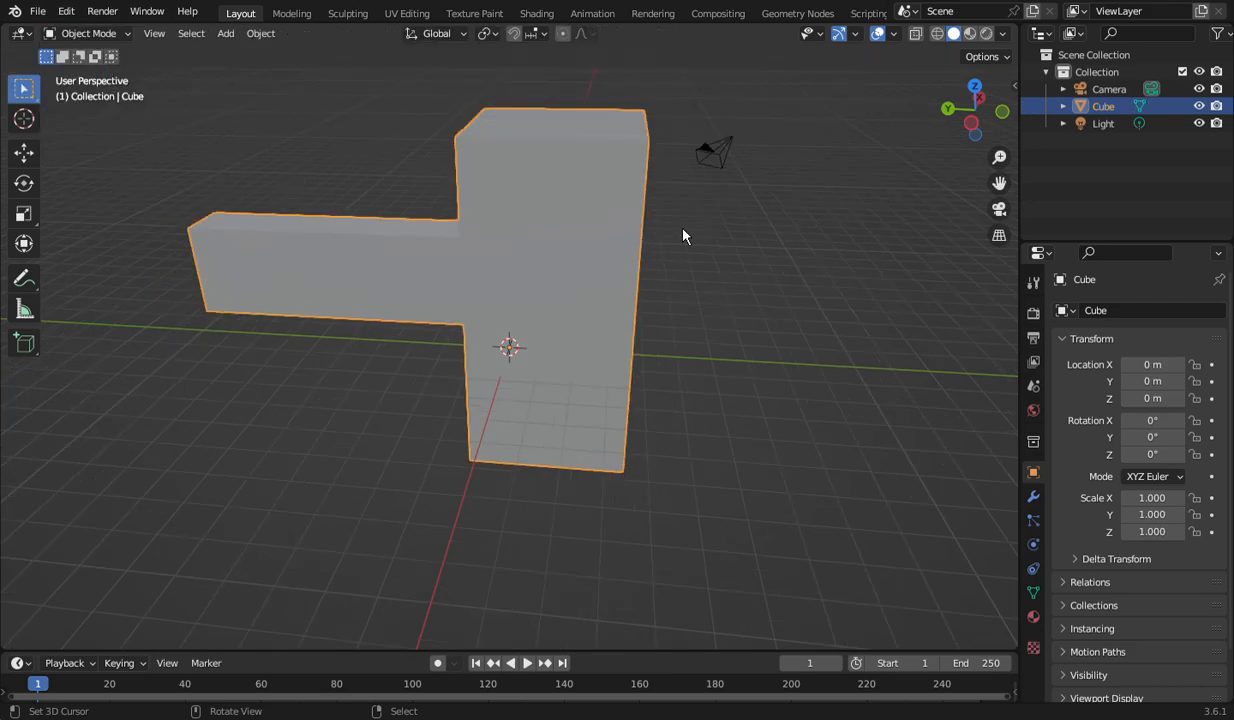
{"action": "left_click_drag", "start_coordinate": [1000, 92], "coordinate": [18, 136]}
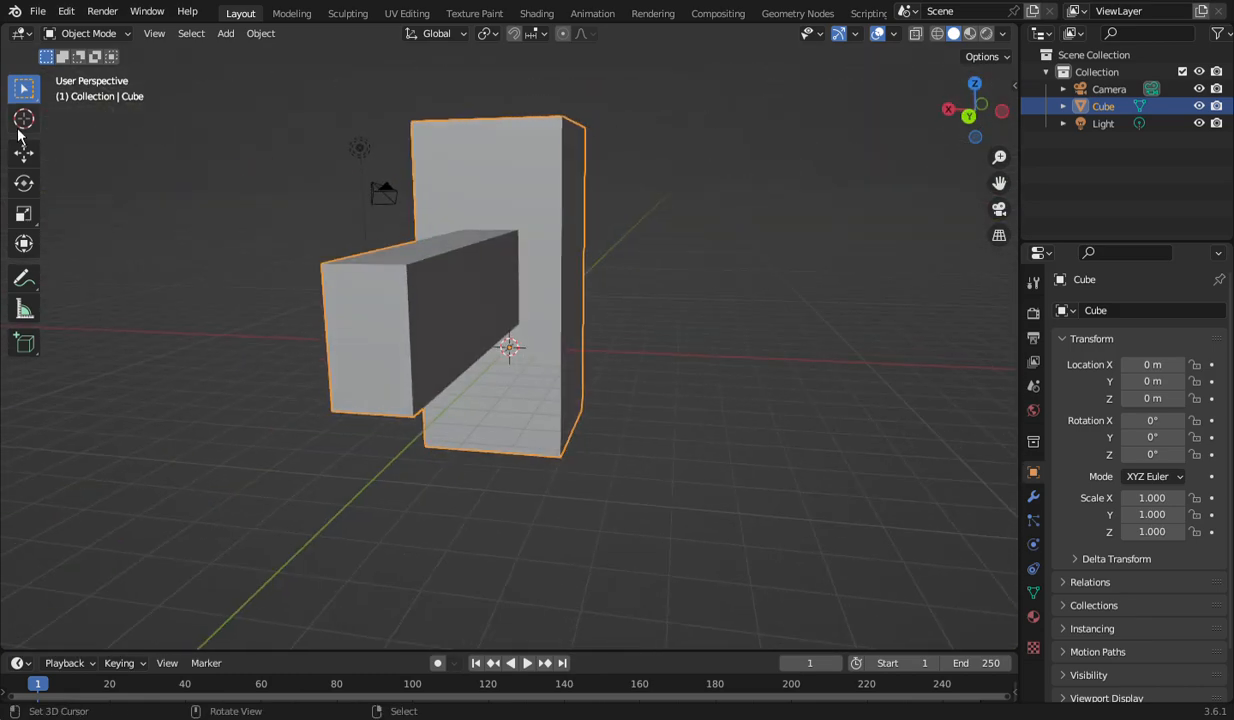
Return to Edit Mode and extrude both faces at the handle's free end outward along +Y to lengthen it.
{"action": "left_click", "coordinate": [117, 40]}
{"action": "left_click", "coordinate": [118, 75]}
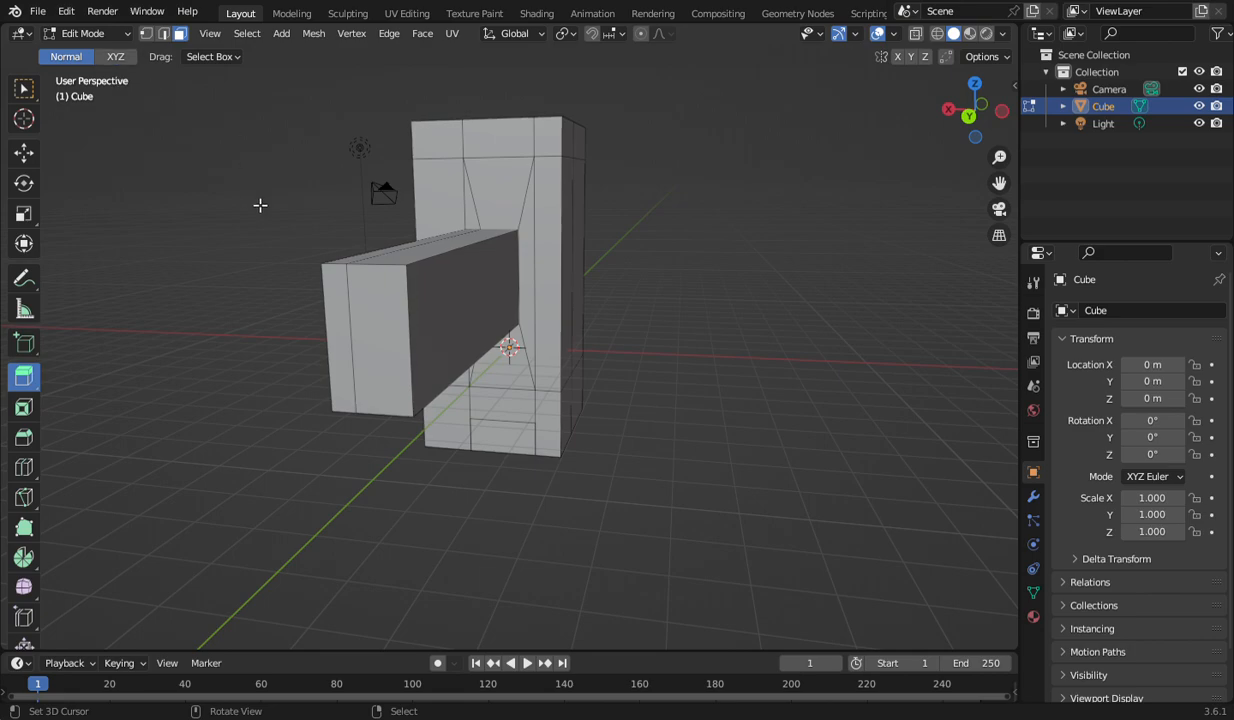
{"action": "left_click", "coordinate": [348, 352]}
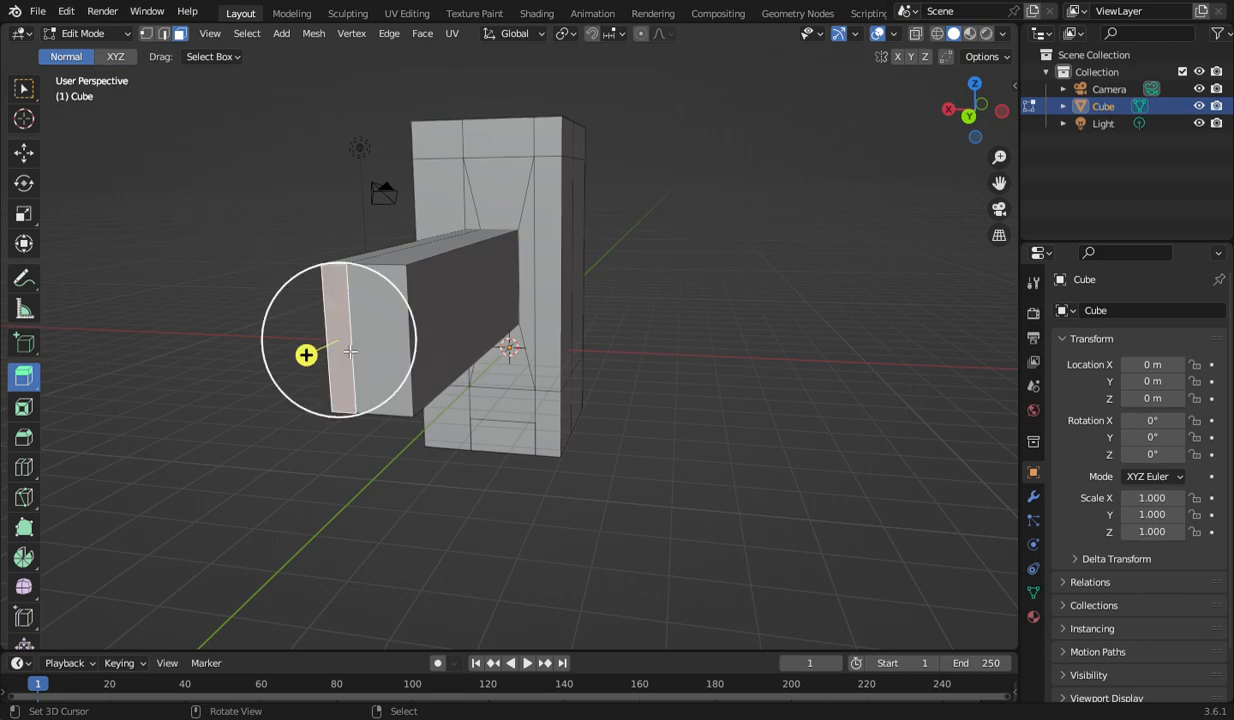
{"action": "left_click", "coordinate": [376, 361], "text": "shift"}
{"action": "left_click_drag", "start_coordinate": [331, 356], "coordinate": [234, 423]}
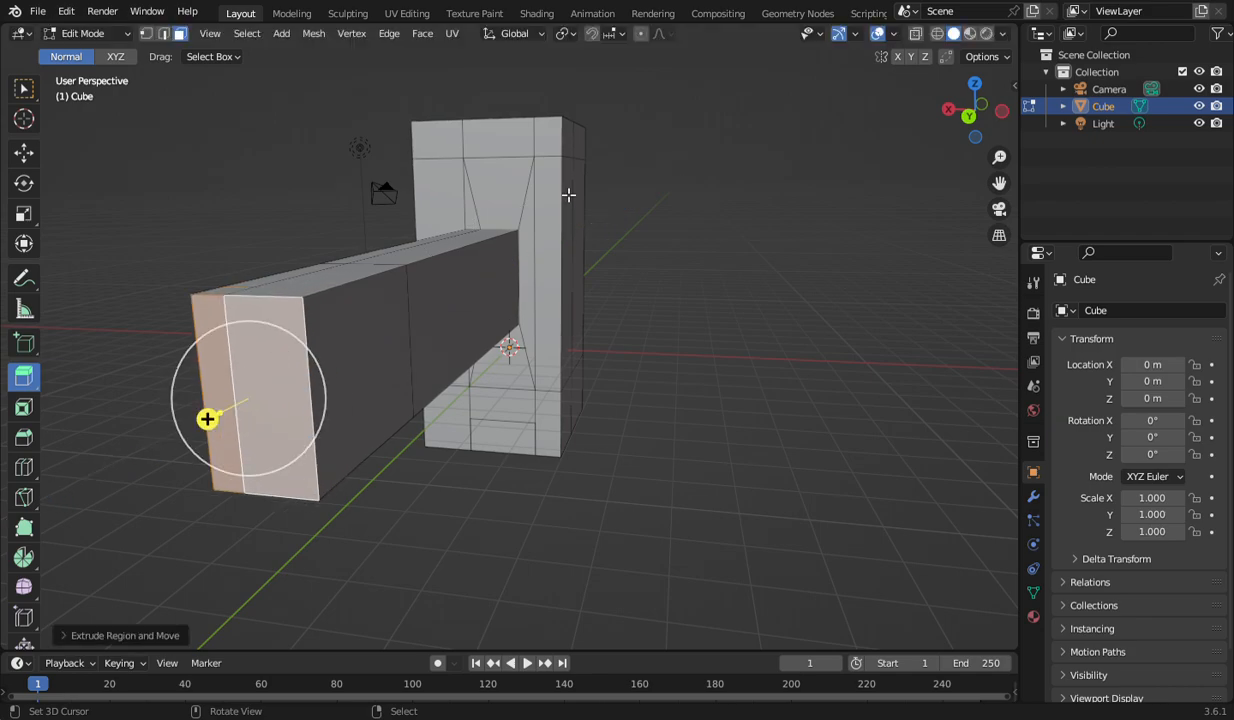
Select the three tall faces on the head's back, opposite the handle, and extrude them by a tiny amount.
{"action": "left_click_drag", "start_coordinate": [940, 130], "coordinate": [818, 199]}
{"action": "left_click_drag", "start_coordinate": [978, 112], "coordinate": [825, 122]}
{"action": "left_click", "coordinate": [548, 322]}
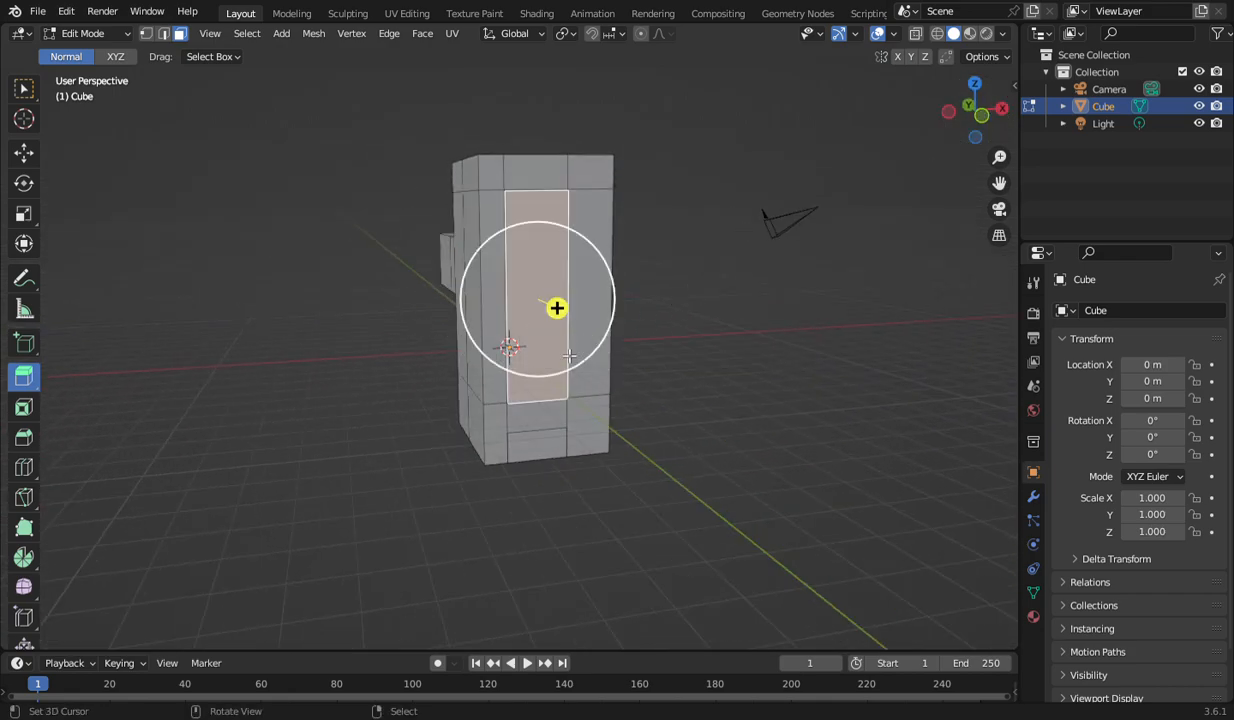
{"action": "left_click_drag", "start_coordinate": [567, 338], "coordinate": [566, 334]}
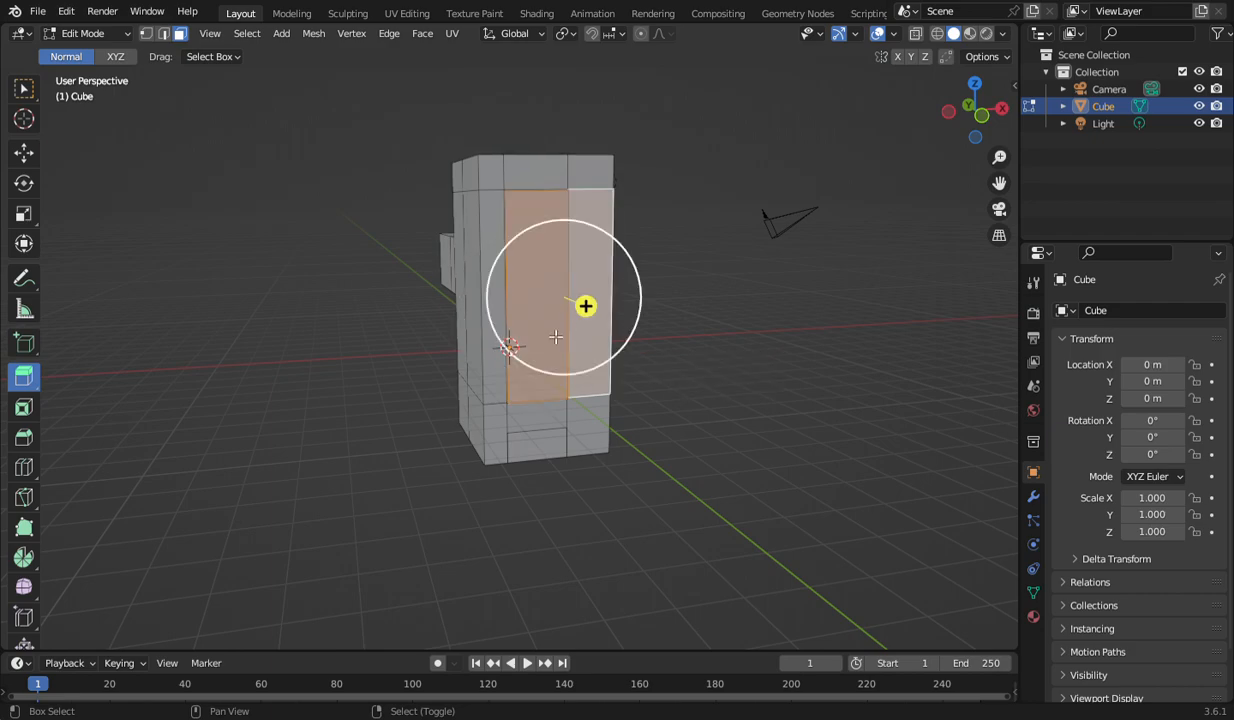
{"action": "right_click", "coordinate": [497, 327], "text": "shift"}
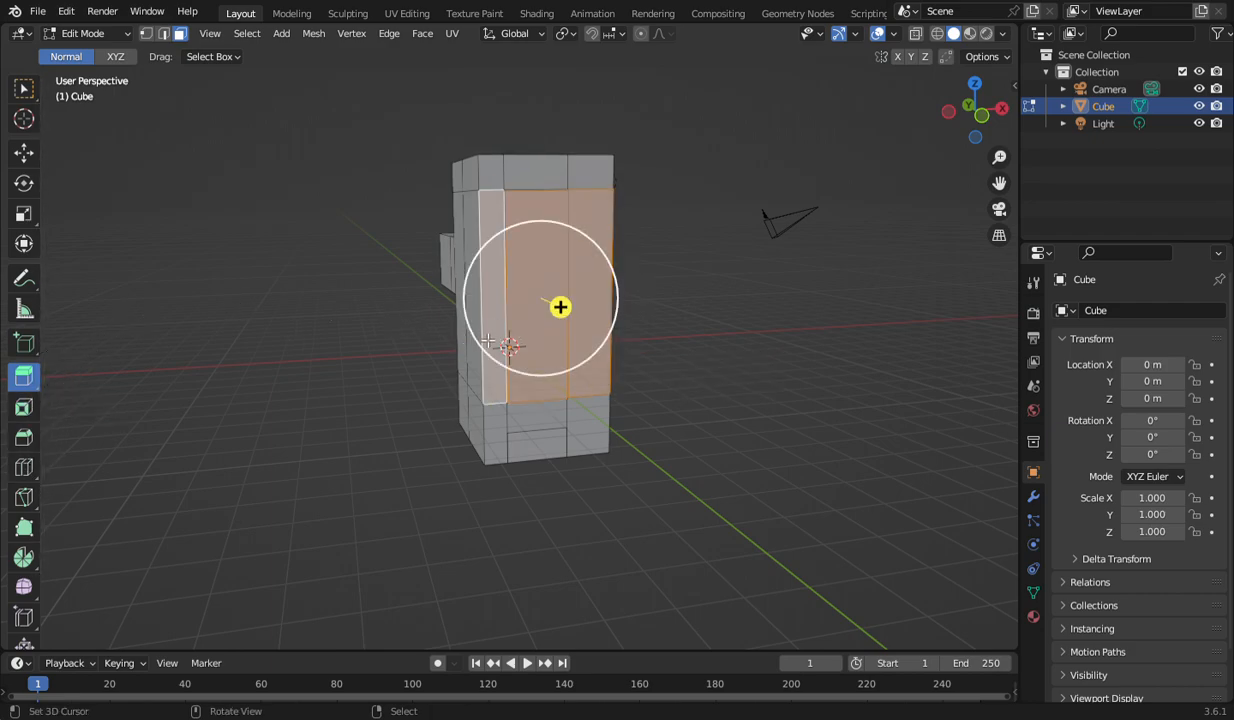
{"action": "mouse_move", "coordinate": [560, 307]}
{"action": "left_mouse_down"}
{"action": "mouse_move", "coordinate": [578, 319]}
{"action": "mouse_move", "coordinate": [569, 314]}
{"action": "left_mouse_up"}
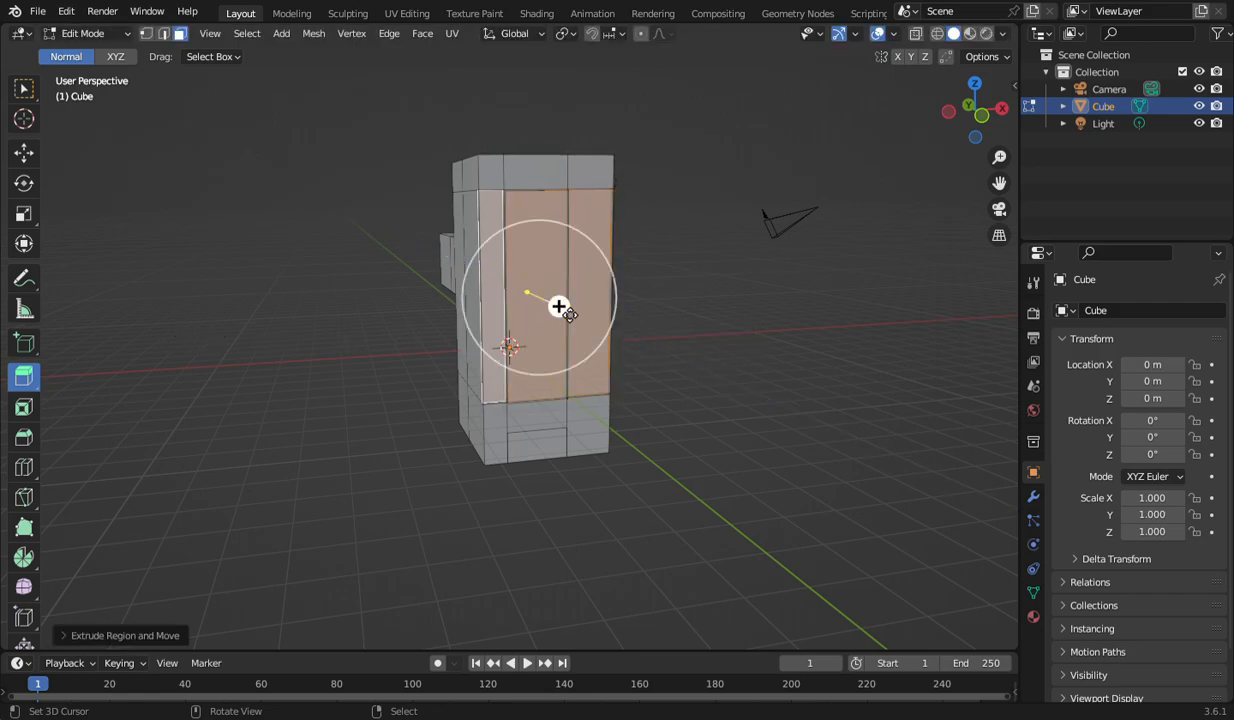
Apply a very thin inset to the three selected tall faces on the head's back.
{"action": "left_click", "coordinate": [25, 410]}
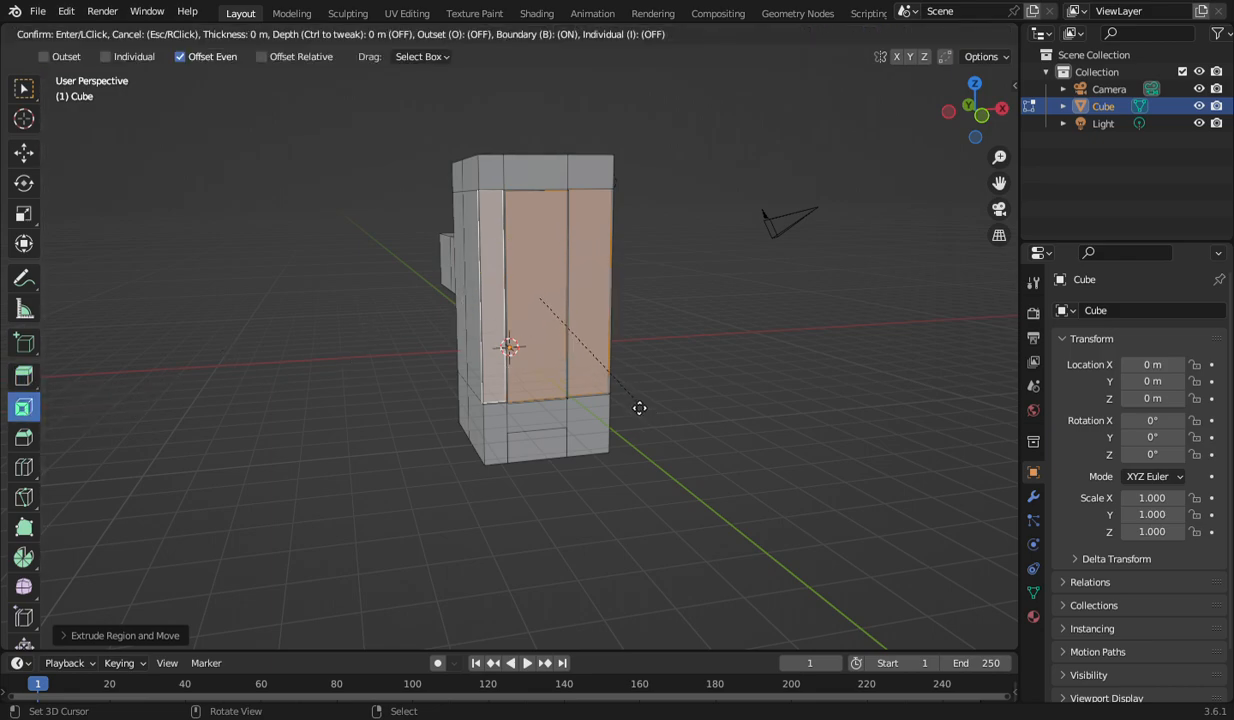
{"action": "left_click_drag", "start_coordinate": [606, 363], "coordinate": [560, 319]}
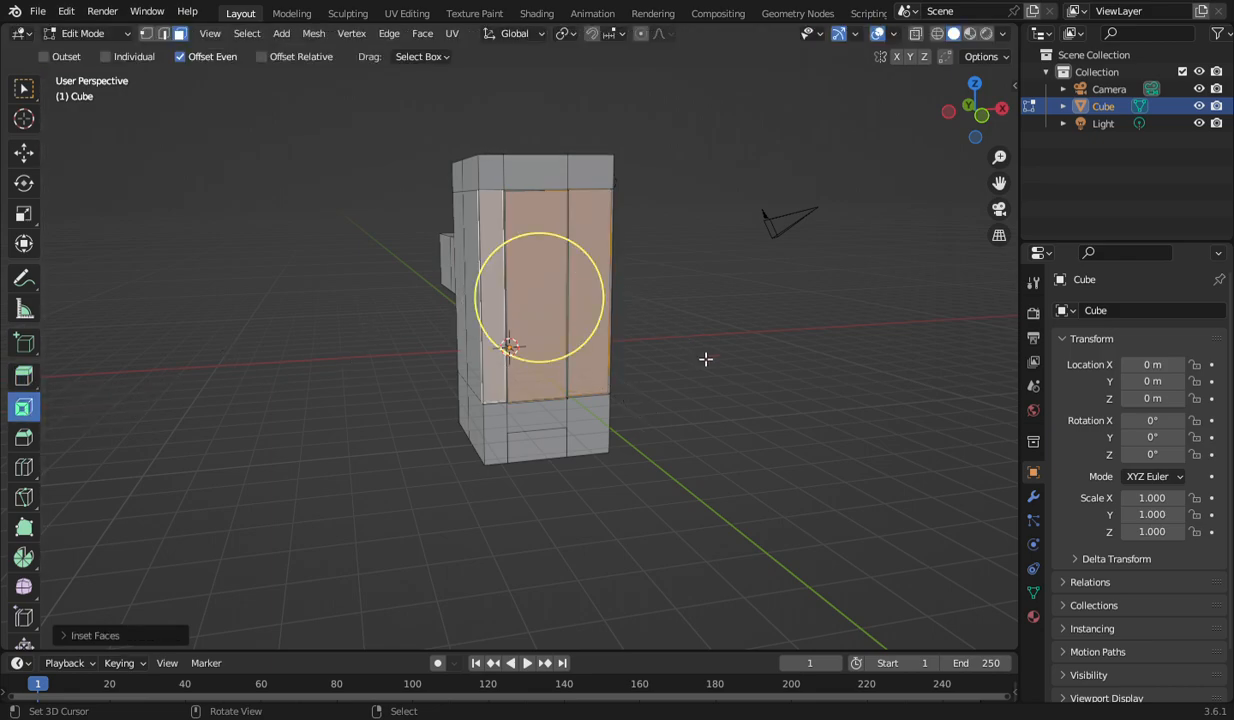
{"action": "right_click", "coordinate": [766, 407]}
Reselect the three tall faces on the head's back and extrude them a short distance outward along -Y.
{"action": "mouse_move", "coordinate": [1002, 132]}
{"action": "left_mouse_down"}
{"action": "mouse_move", "coordinate": [868, 160]}
{"action": "mouse_move", "coordinate": [986, 138]}
{"action": "left_mouse_up"}
{"action": "right_click", "coordinate": [564, 303]}
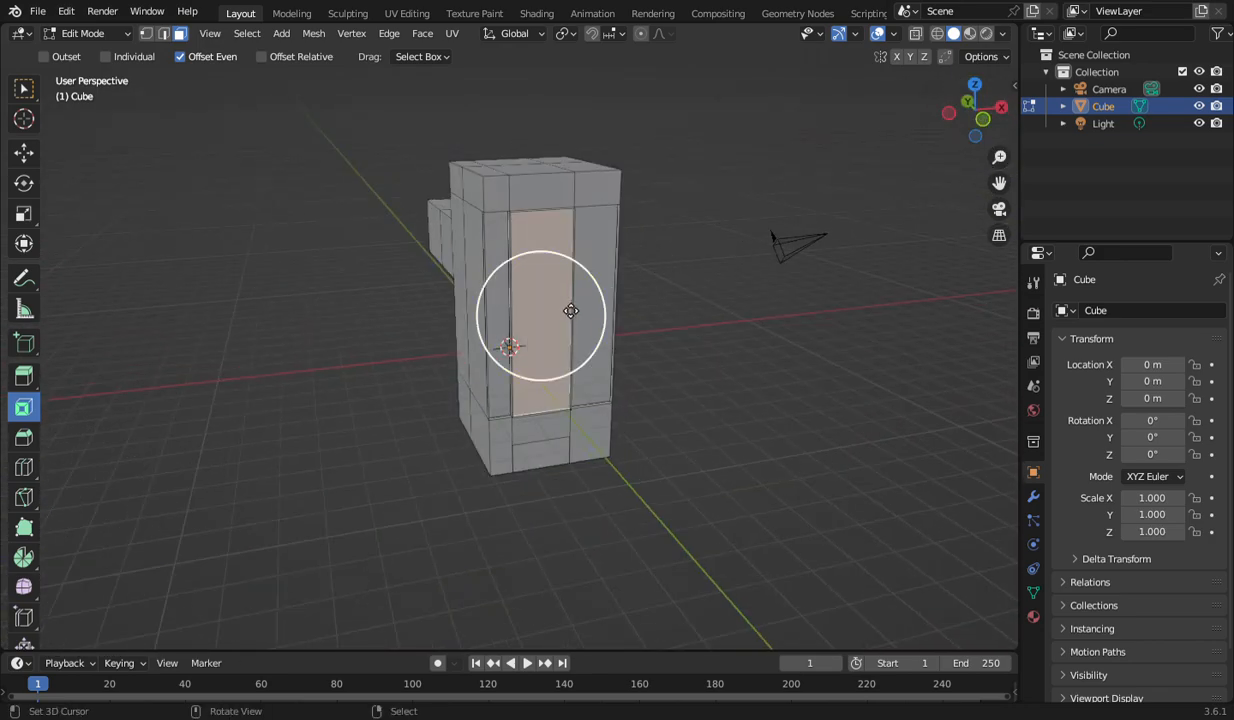
{"action": "right_click", "coordinate": [610, 236], "text": "shift"}
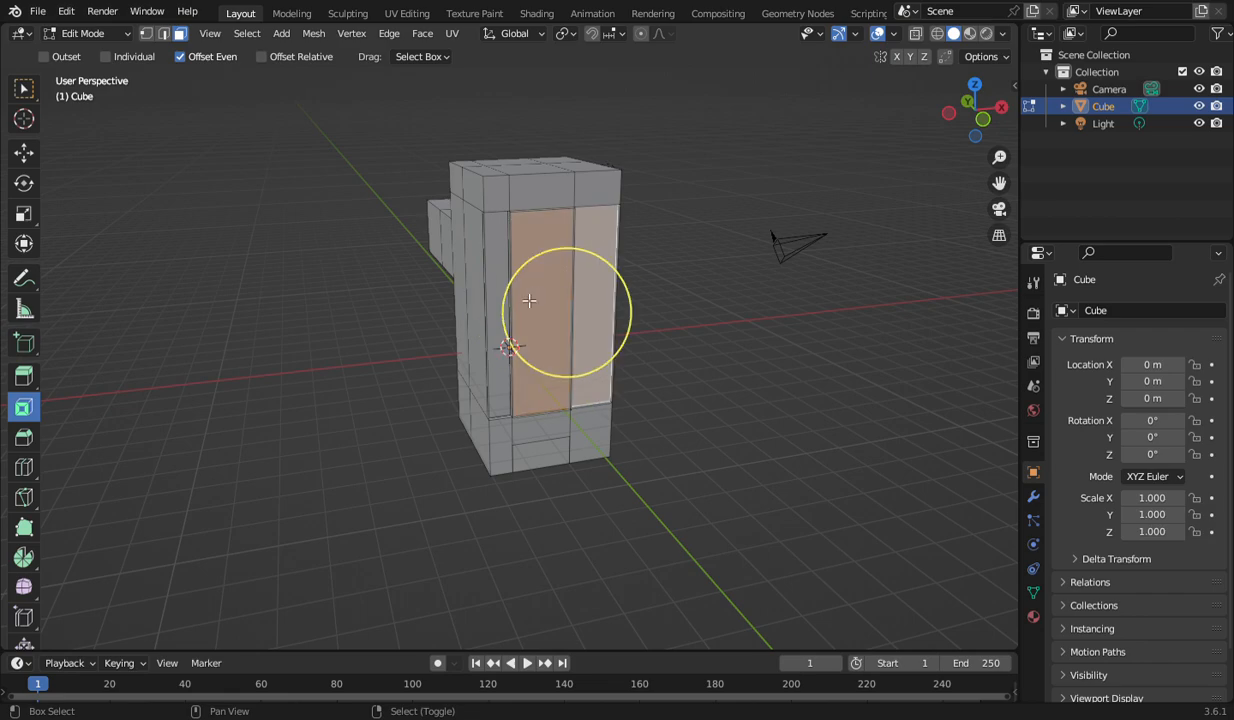
{"action": "right_click", "coordinate": [502, 287], "text": "shift"}
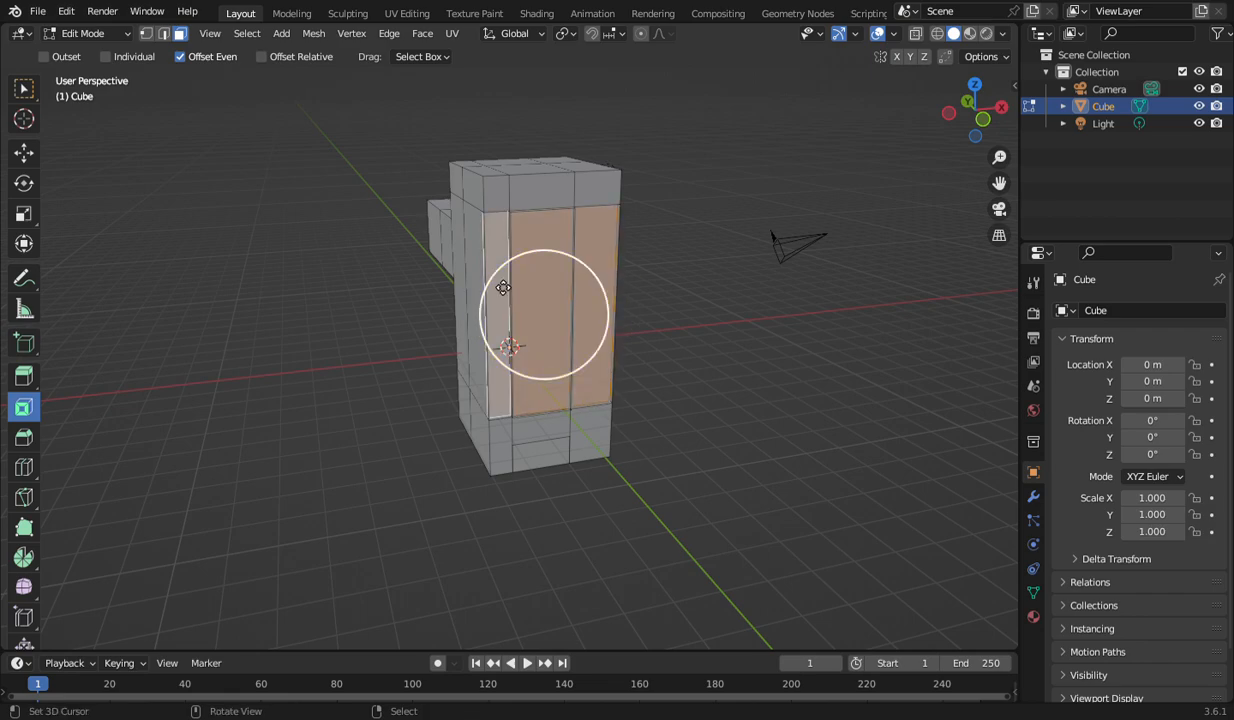
{"action": "key", "text": "i"}
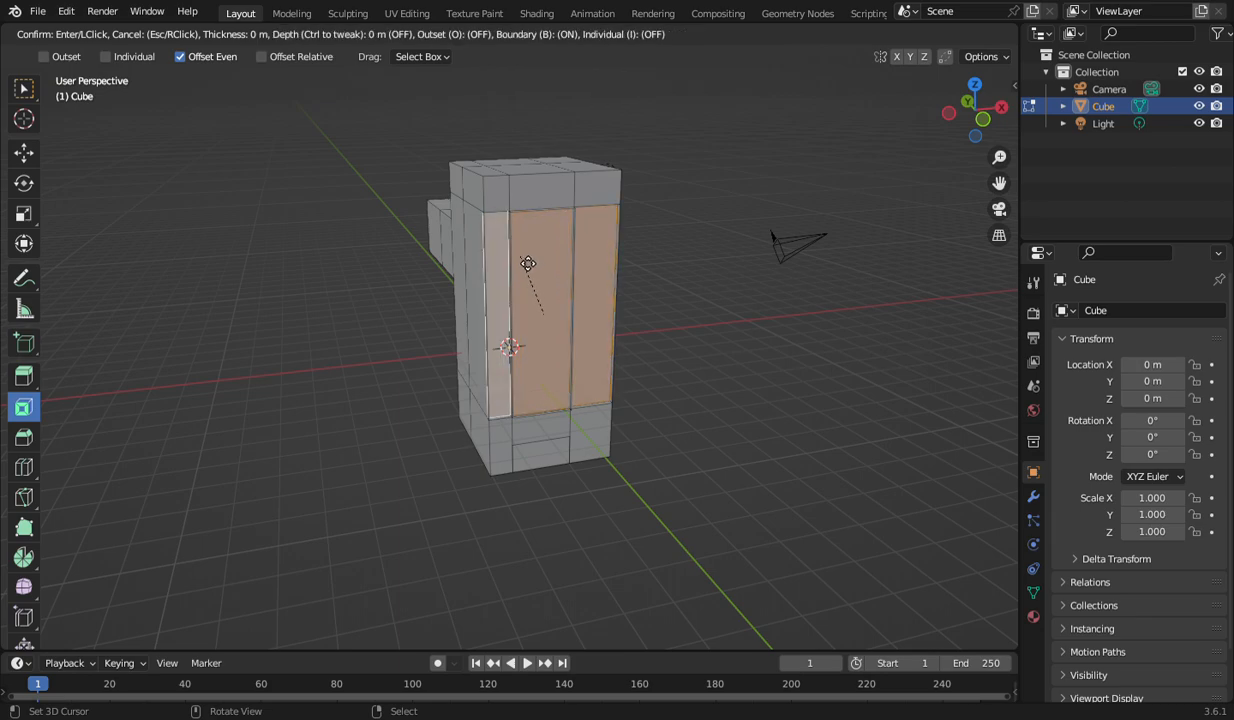
{"action": "left_click", "coordinate": [543, 313]}
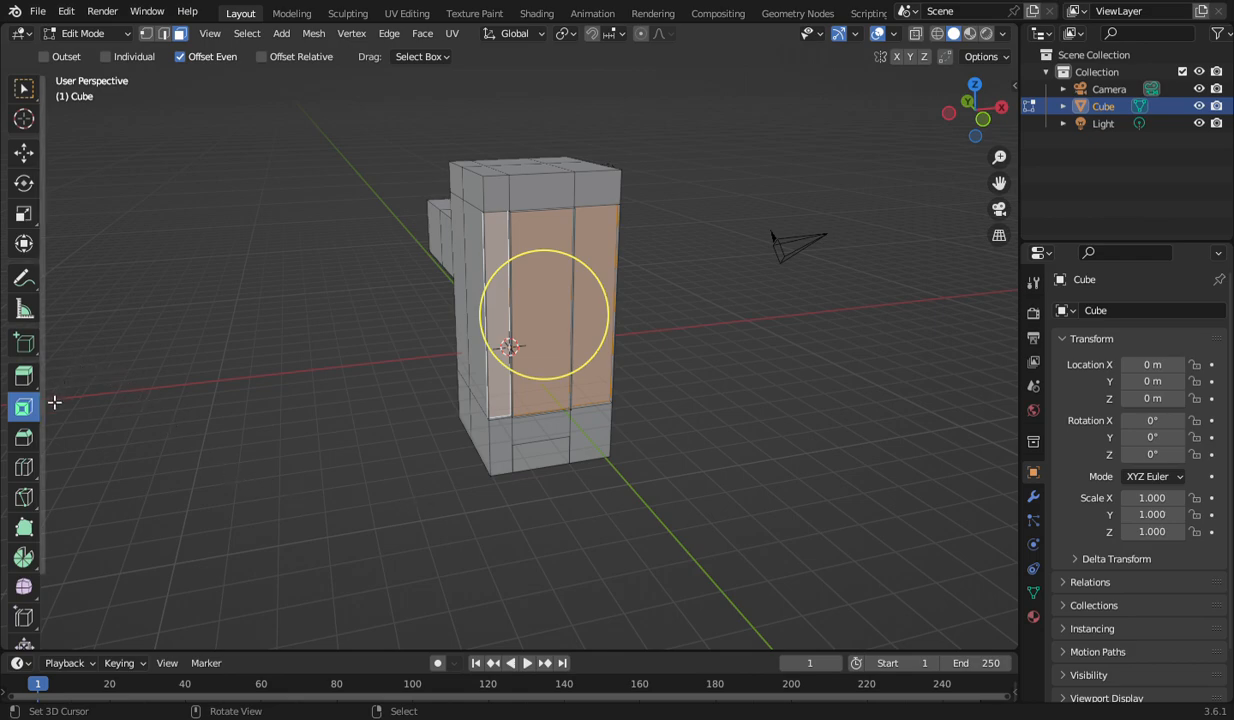
{"action": "left_click", "coordinate": [24, 376]}
{"action": "left_click_drag", "start_coordinate": [578, 350], "coordinate": [582, 354]}
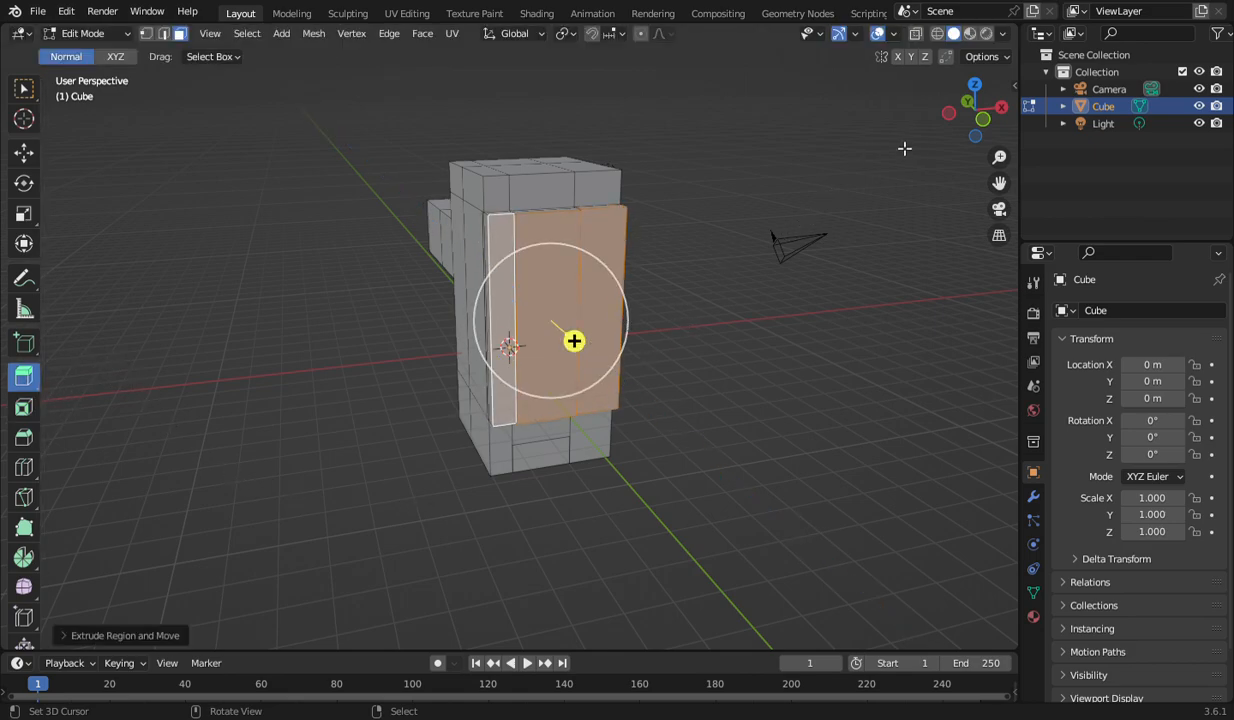
Switch to Object Mode and delete the finished hammer object from the scene.
{"action": "left_click_drag", "start_coordinate": [966, 150], "coordinate": [845, 144]}
{"action": "left_click_drag", "start_coordinate": [936, 135], "coordinate": [928, 135]}
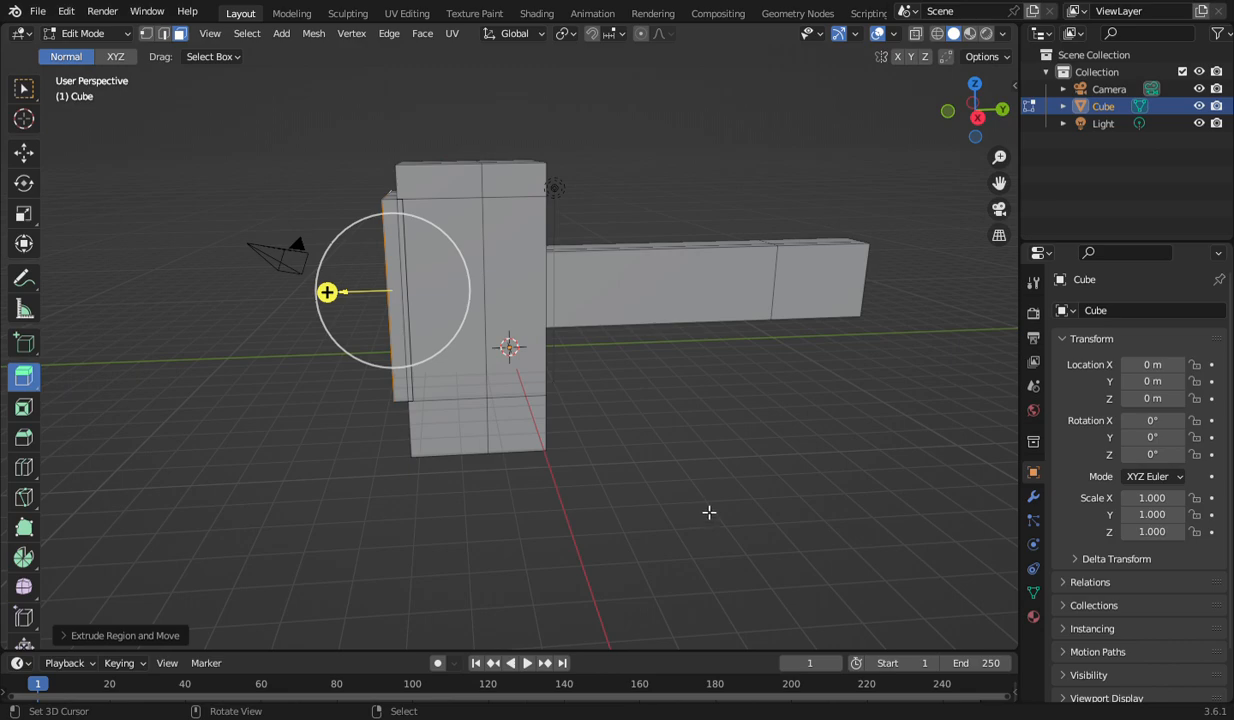
{"action": "left_click", "coordinate": [83, 33]}
{"action": "left_click", "coordinate": [95, 52]}
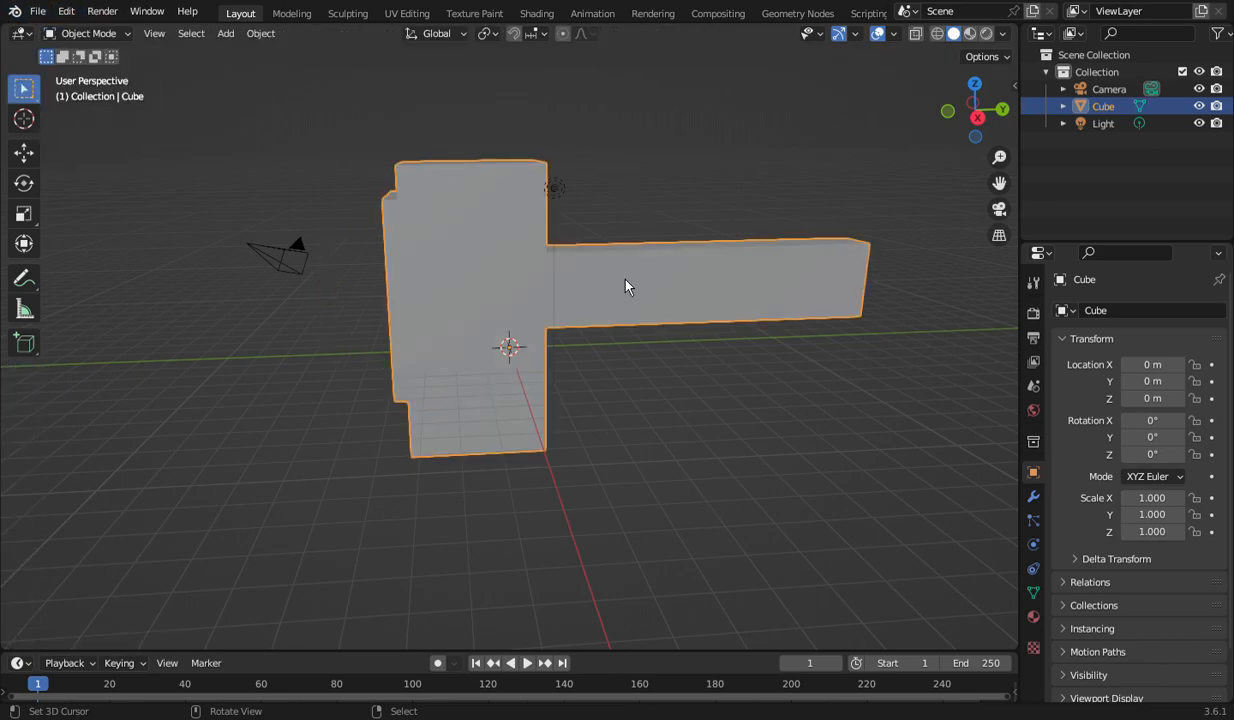
{"action": "key", "text": "Delete"}
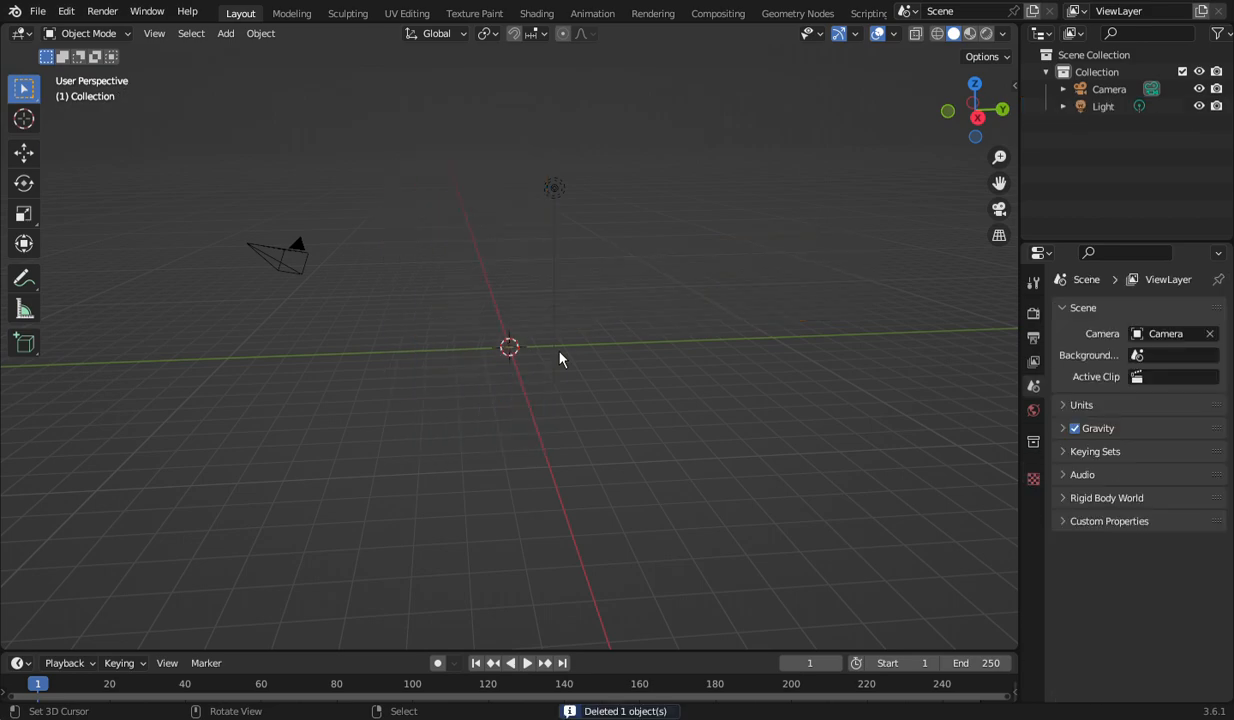
Add a new cube mesh to the empty scene and switch it to Edit Mode.
{"action": "left_click", "coordinate": [236, 40]}
{"action": "mouse_move", "coordinate": [260, 54]}
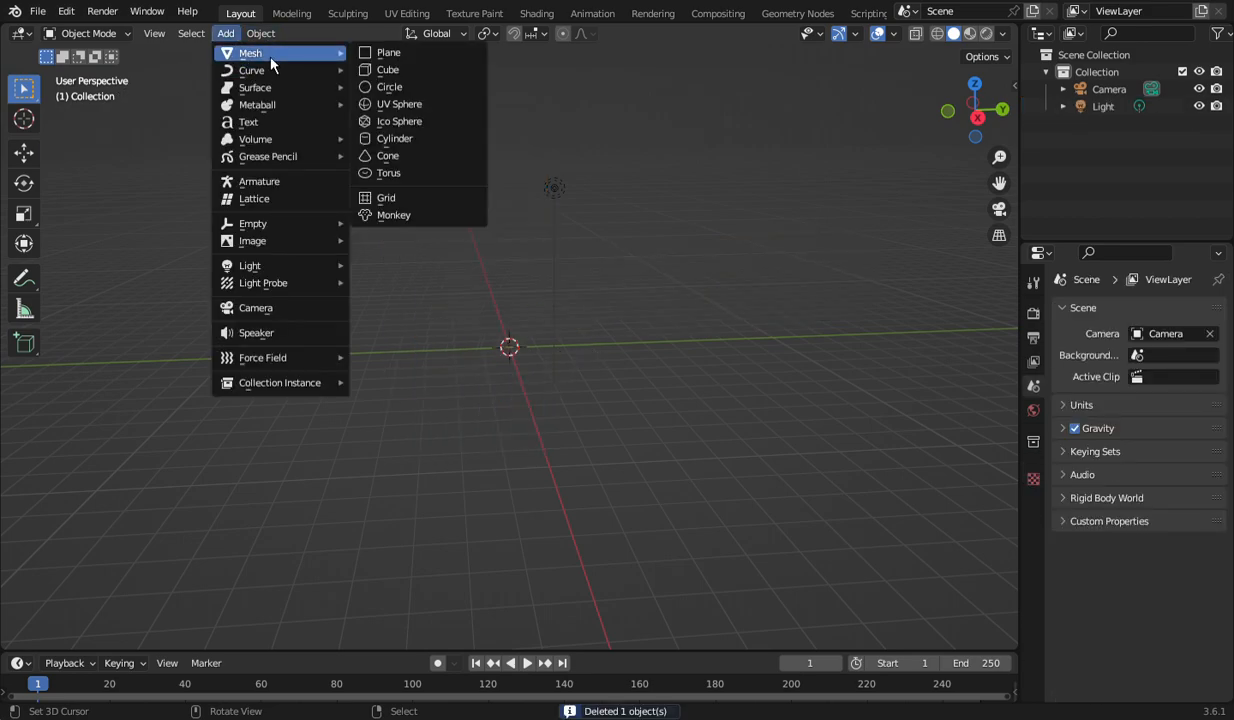
{"action": "left_click", "coordinate": [426, 80]}
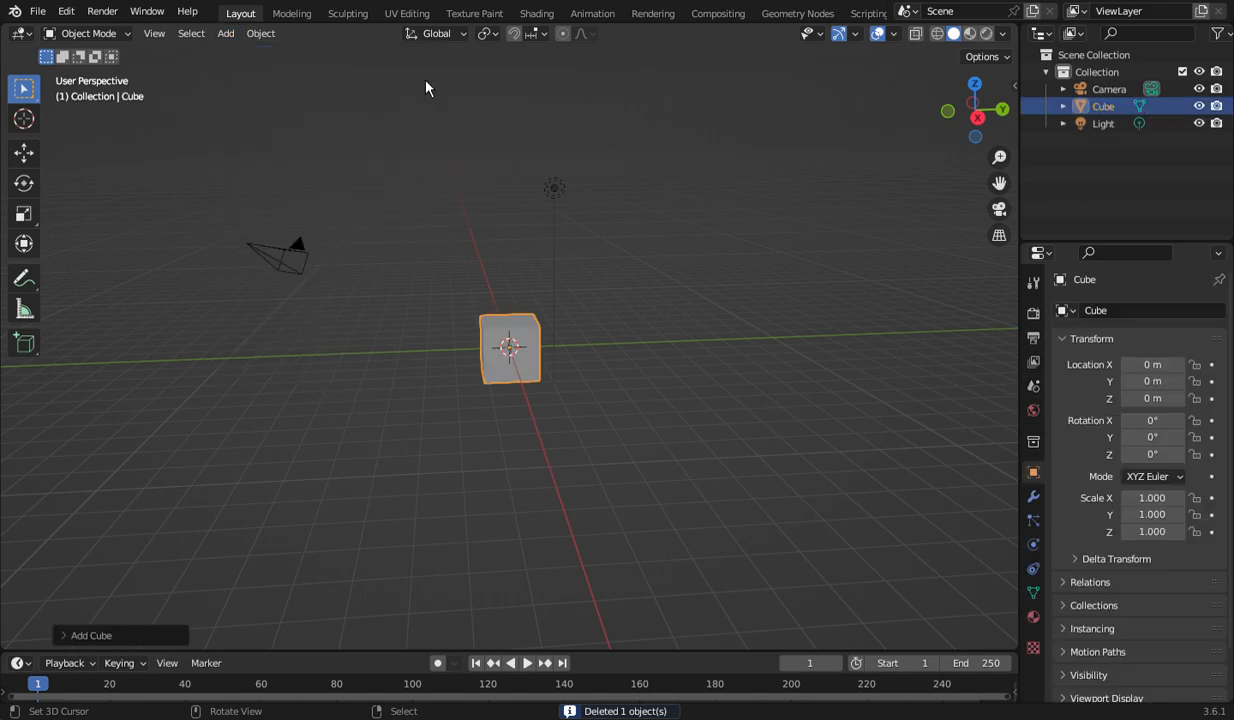
{"action": "left_click", "coordinate": [117, 38]}
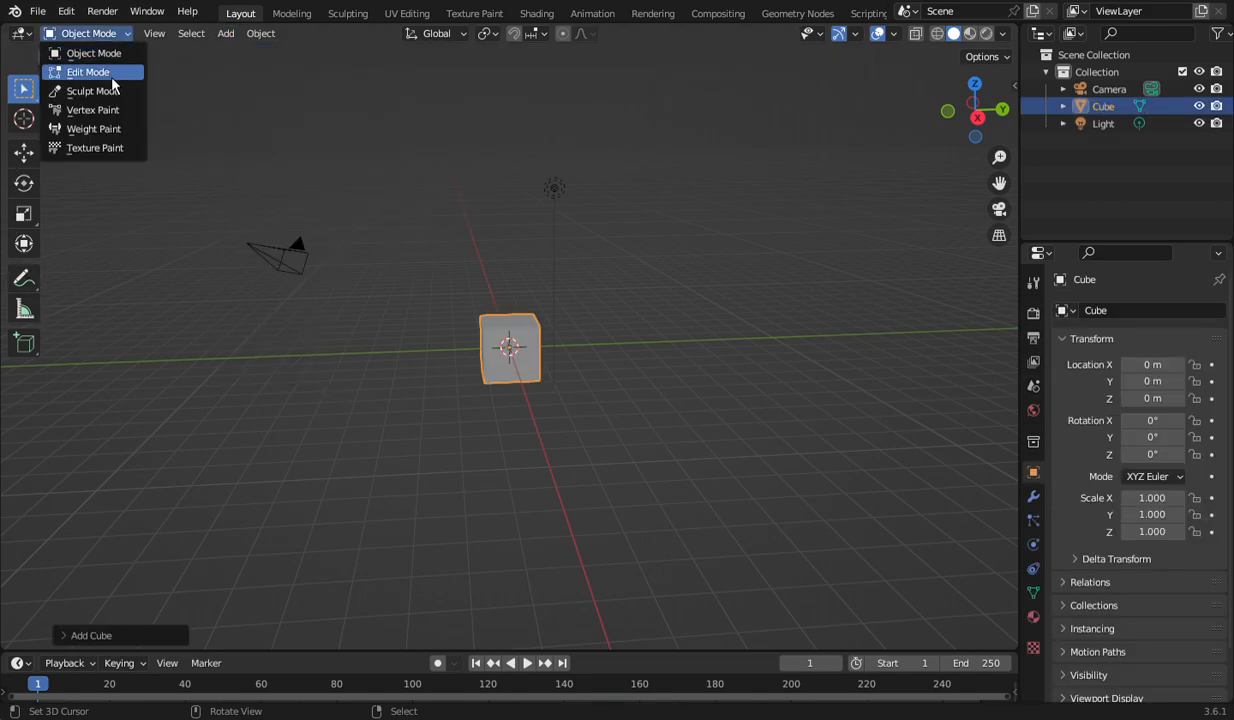
{"action": "left_click", "coordinate": [107, 73]}
{"action": "scroll", "coordinate": [596, 286], "scroll_direction": "up", "scroll_amount": 4}
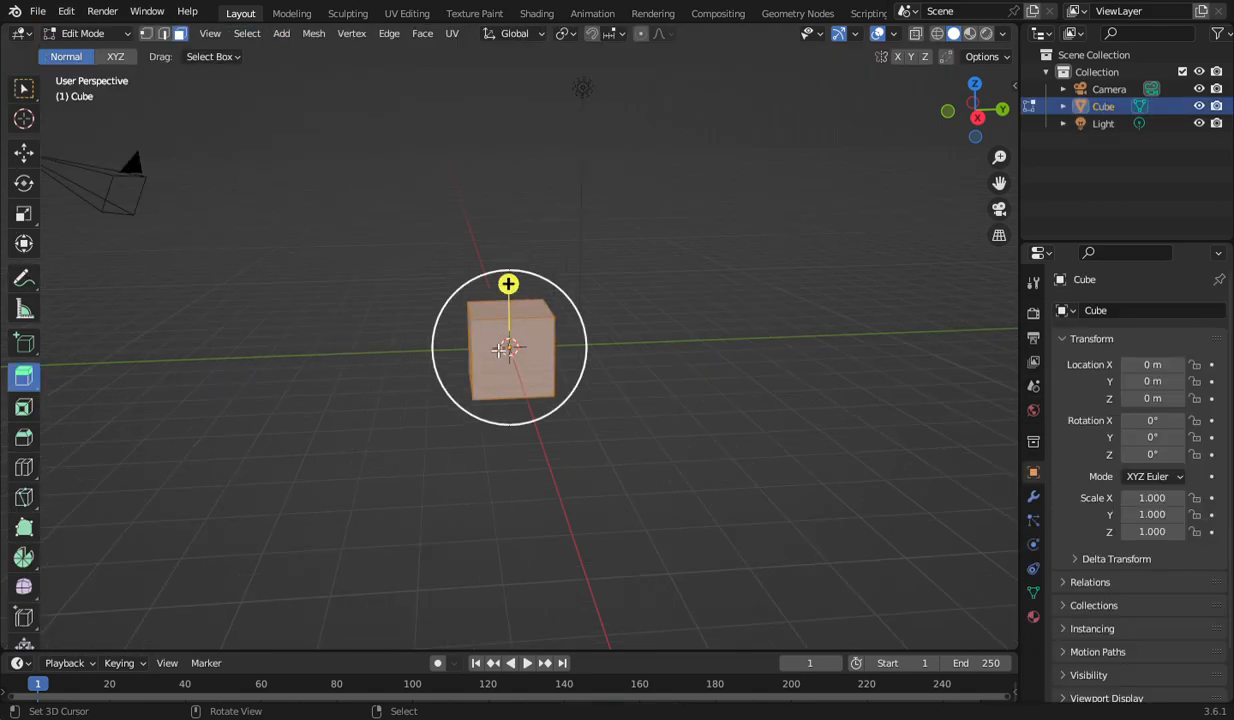
Select the cube's top face and extrude it upward along Z into a tall column.
{"action": "left_click", "coordinate": [511, 297]}
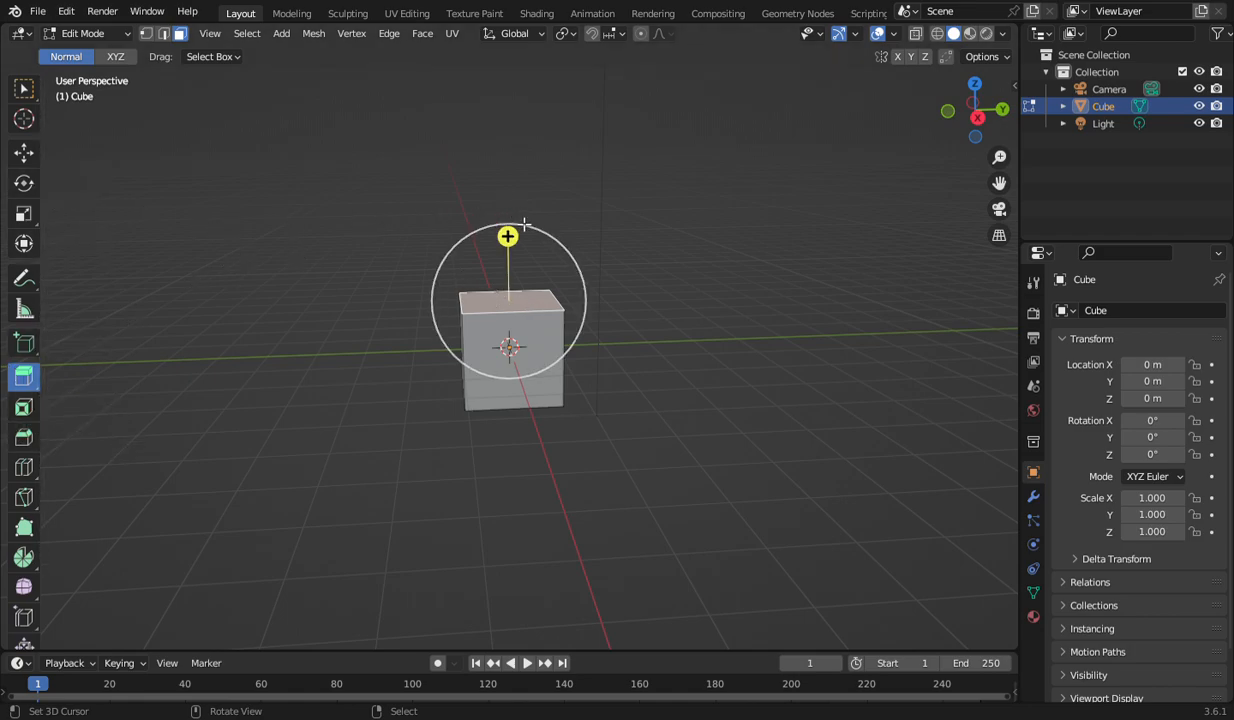
{"action": "left_click_drag", "start_coordinate": [507, 237], "coordinate": [509, 45]}
{"action": "left_click_drag", "start_coordinate": [1011, 125], "coordinate": [1195, 175]}
{"action": "scroll", "coordinate": [626, 241], "scroll_direction": "down", "scroll_amount": 2}
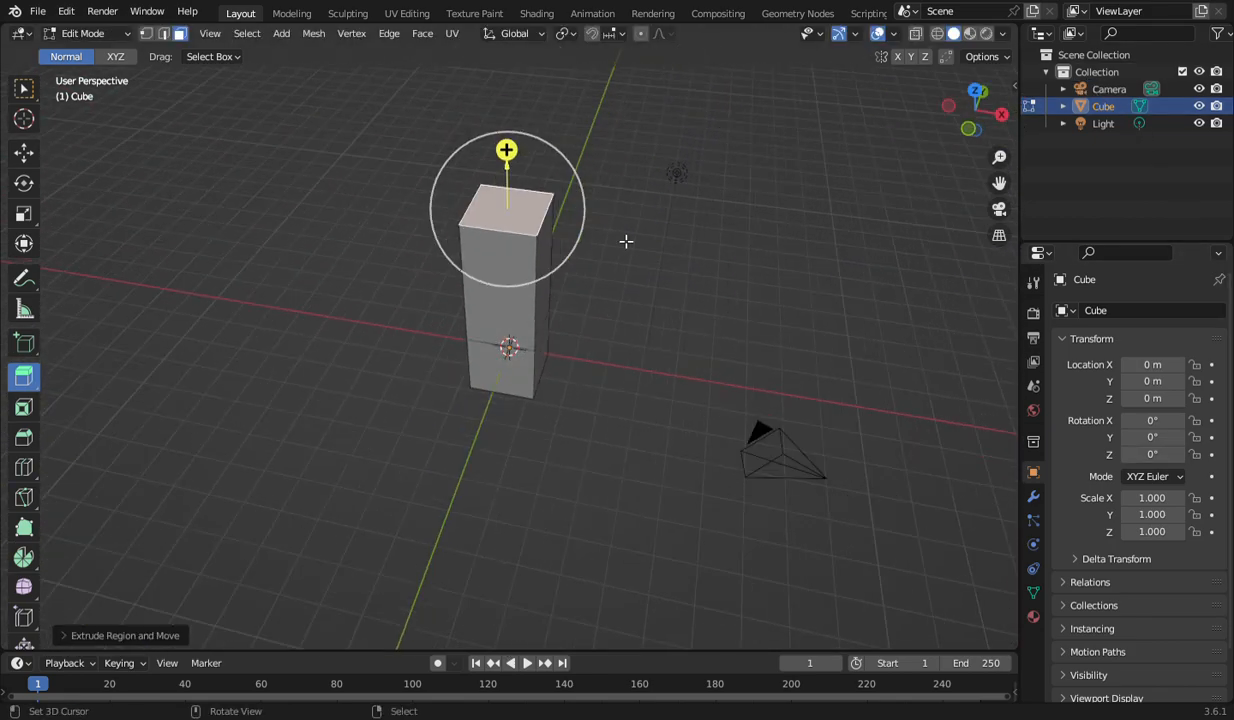
Extrude the column's top face upward again, first by a tiny amount and then by a longer section.
{"action": "left_click_drag", "start_coordinate": [507, 151], "coordinate": [533, 170]}
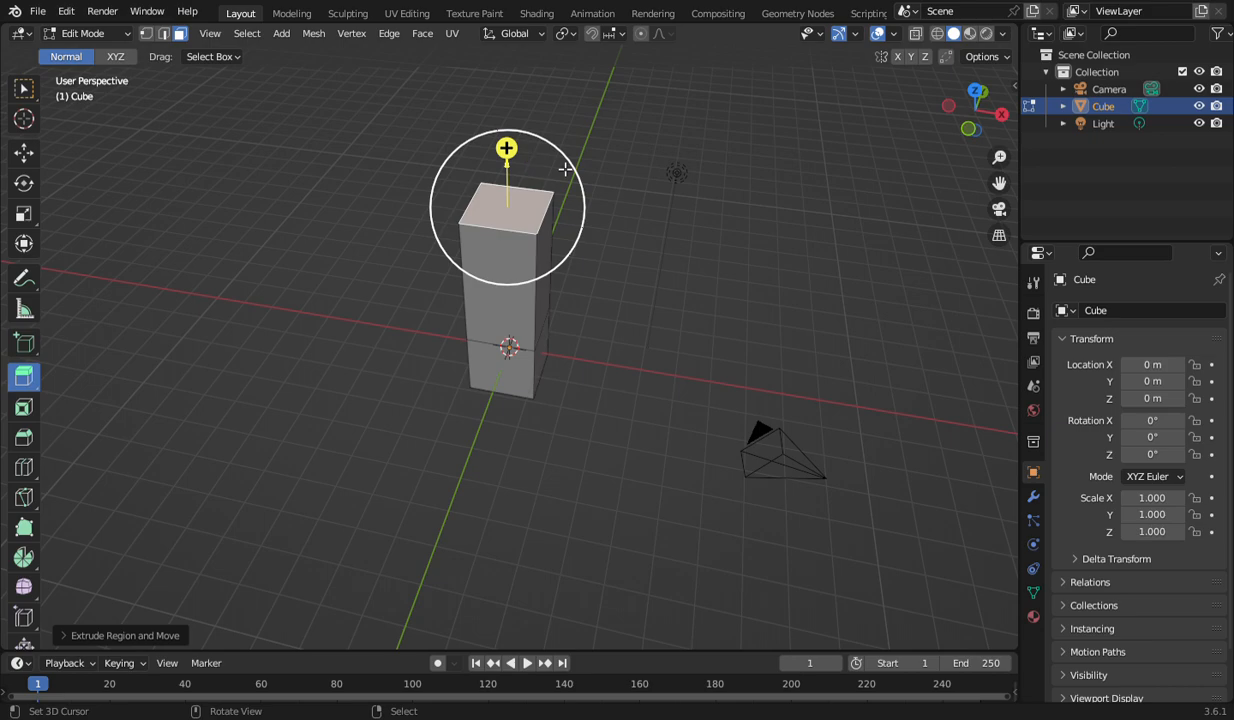
{"action": "left_click_drag", "start_coordinate": [972, 108], "coordinate": [890, 114]}
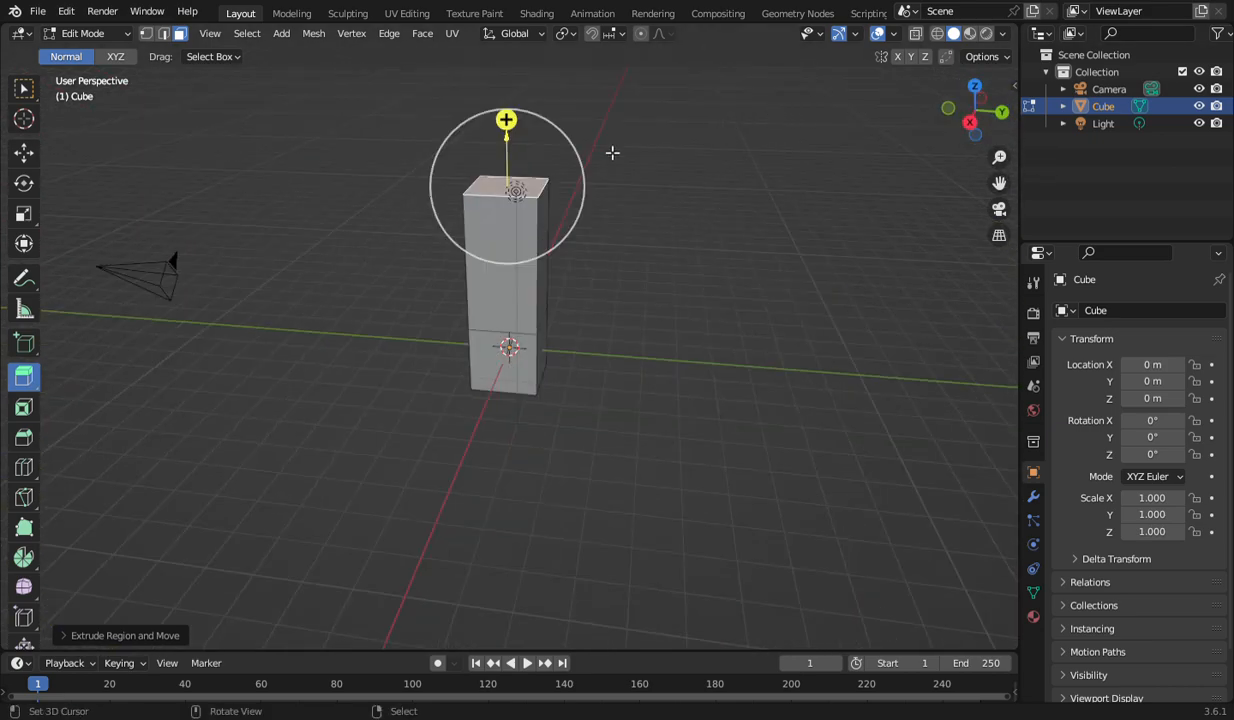
{"action": "left_click_drag", "start_coordinate": [510, 133], "coordinate": [511, 69]}
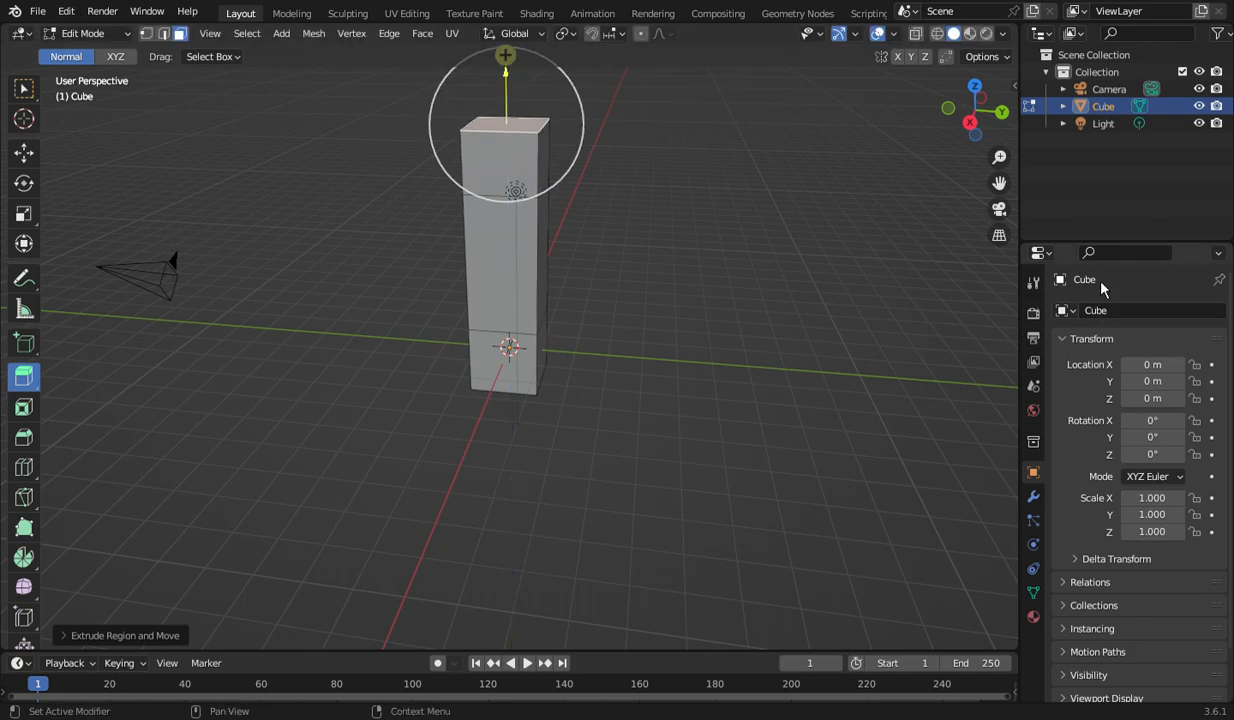
Inset the column's tall middle face on the +X side very thinly and extrude it outward along +X into a long handle.
{"action": "left_click_drag", "start_coordinate": [998, 145], "coordinate": [664, 250]}
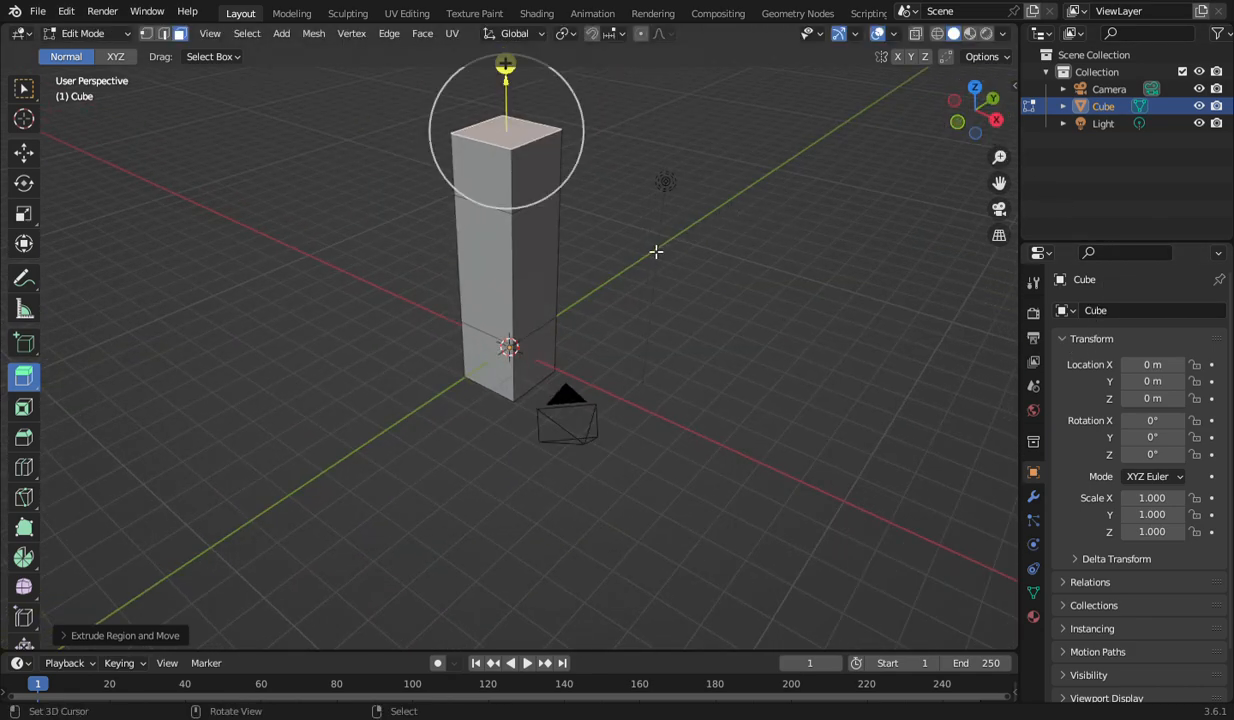
{"action": "left_click", "coordinate": [555, 258]}
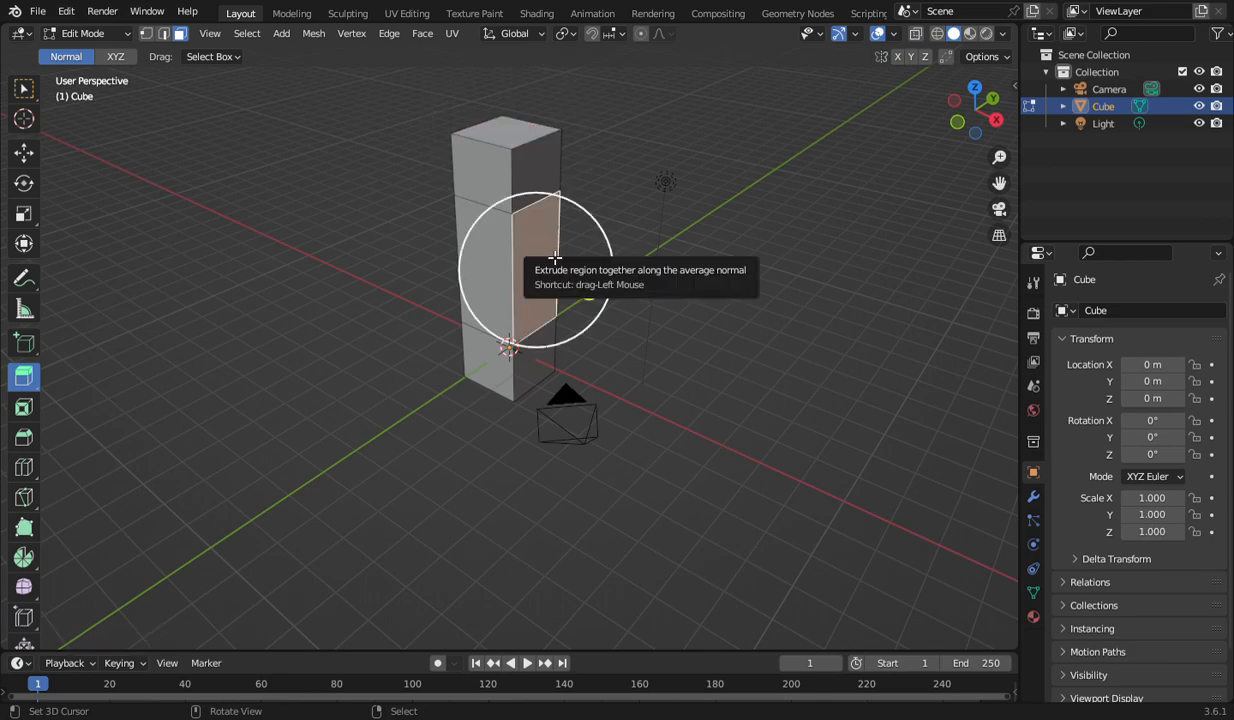
{"action": "key", "text": "i"}
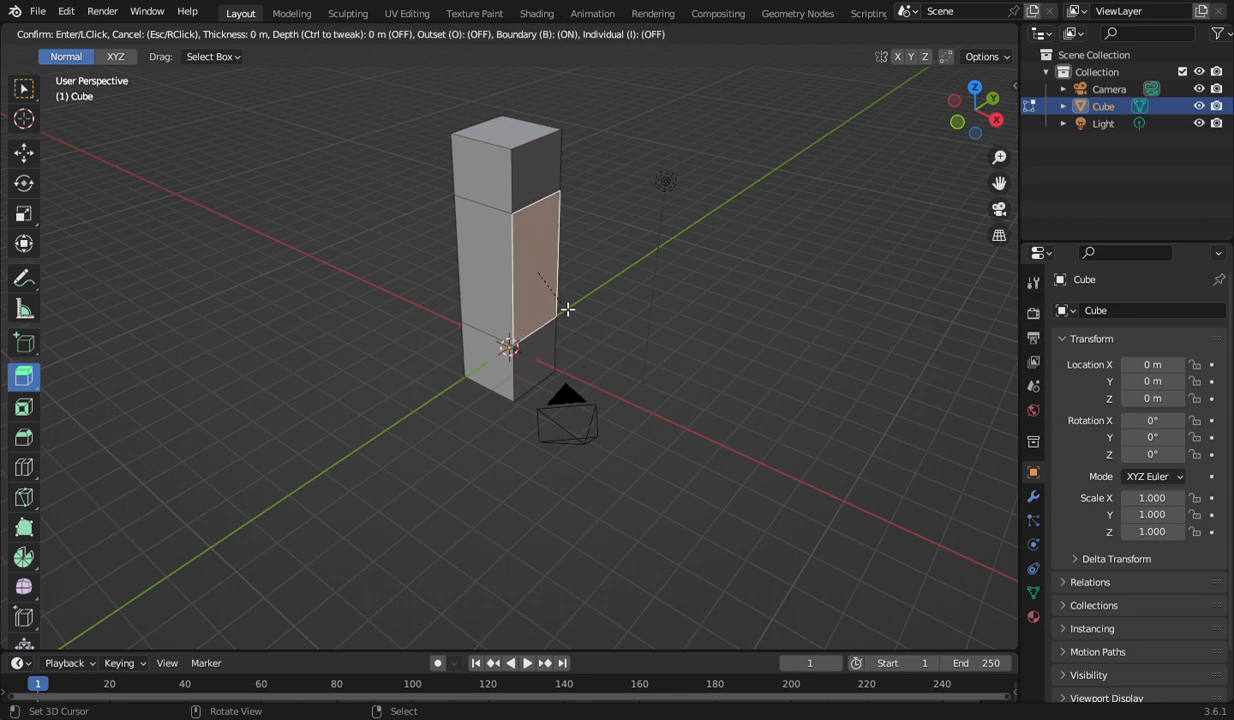
{"action": "left_click", "coordinate": [530, 266]}
{"action": "left_click_drag", "start_coordinate": [590, 291], "coordinate": [931, 424]}
Select the column's top face and extrude it upward to extend the head above the handle.
{"action": "left_click", "coordinate": [485, 134]}
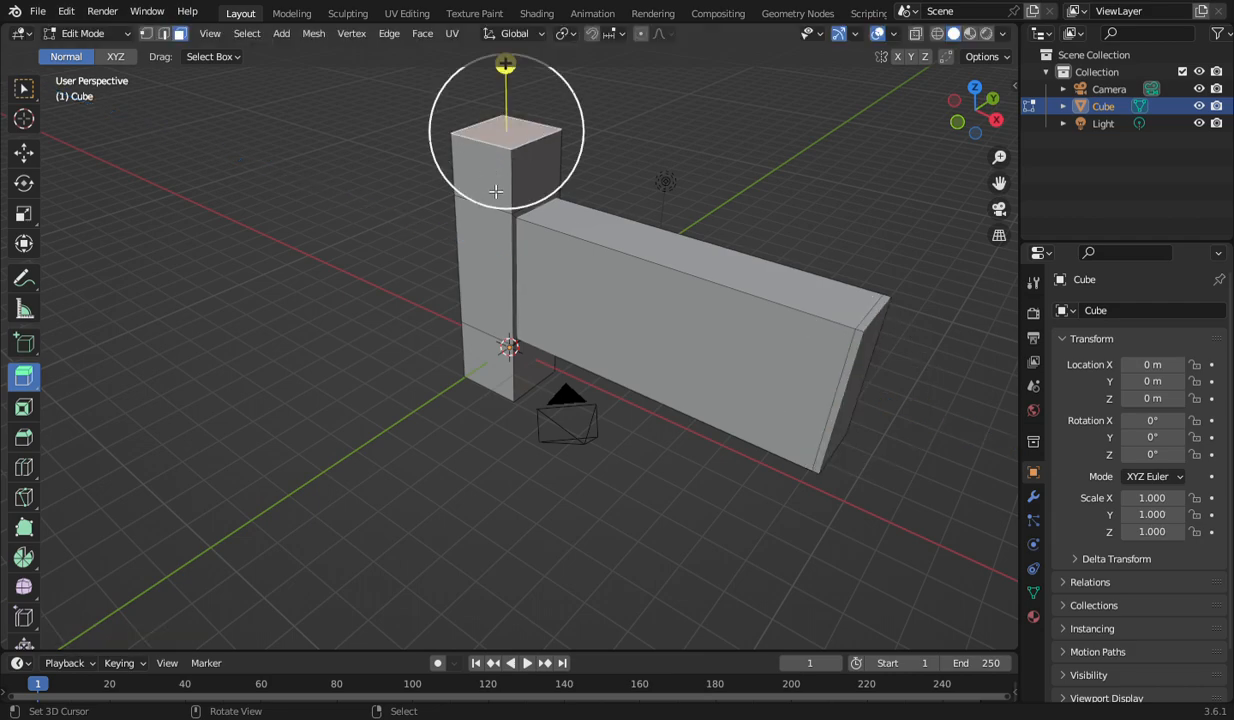
{"action": "scroll", "coordinate": [584, 207], "scroll_direction": "down", "scroll_amount": 3}
{"action": "left_click_drag", "start_coordinate": [505, 138], "coordinate": [534, 75]}
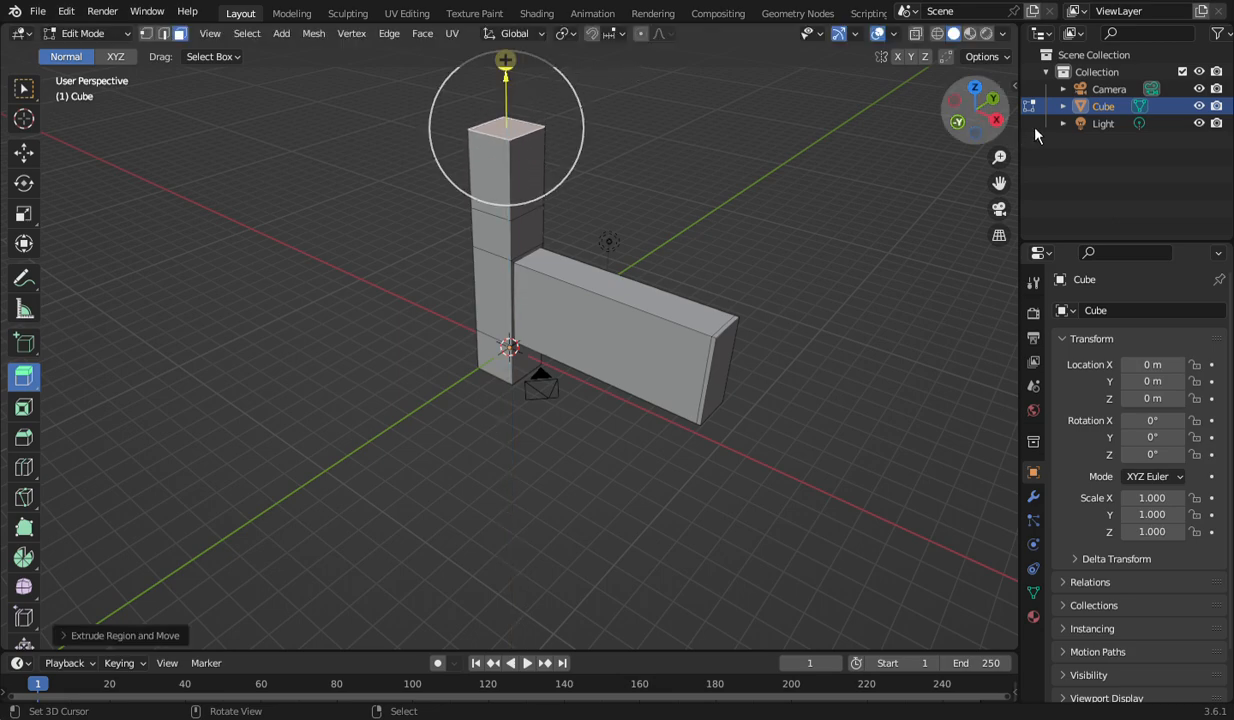
Select the column's bottom face and extrude it downward in two stages, the second one very short.
{"action": "left_click_drag", "start_coordinate": [975, 112], "coordinate": [983, 20]}
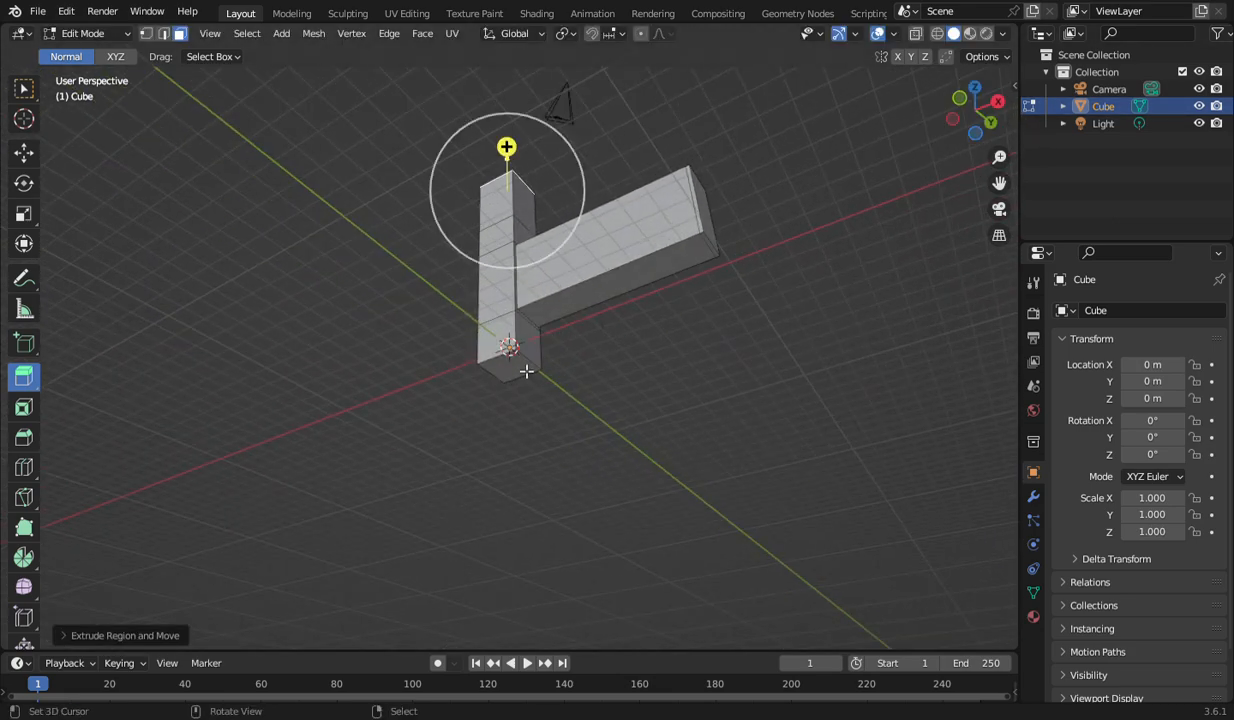
{"action": "left_click", "coordinate": [524, 372]}
{"action": "left_click_drag", "start_coordinate": [509, 421], "coordinate": [523, 491]}
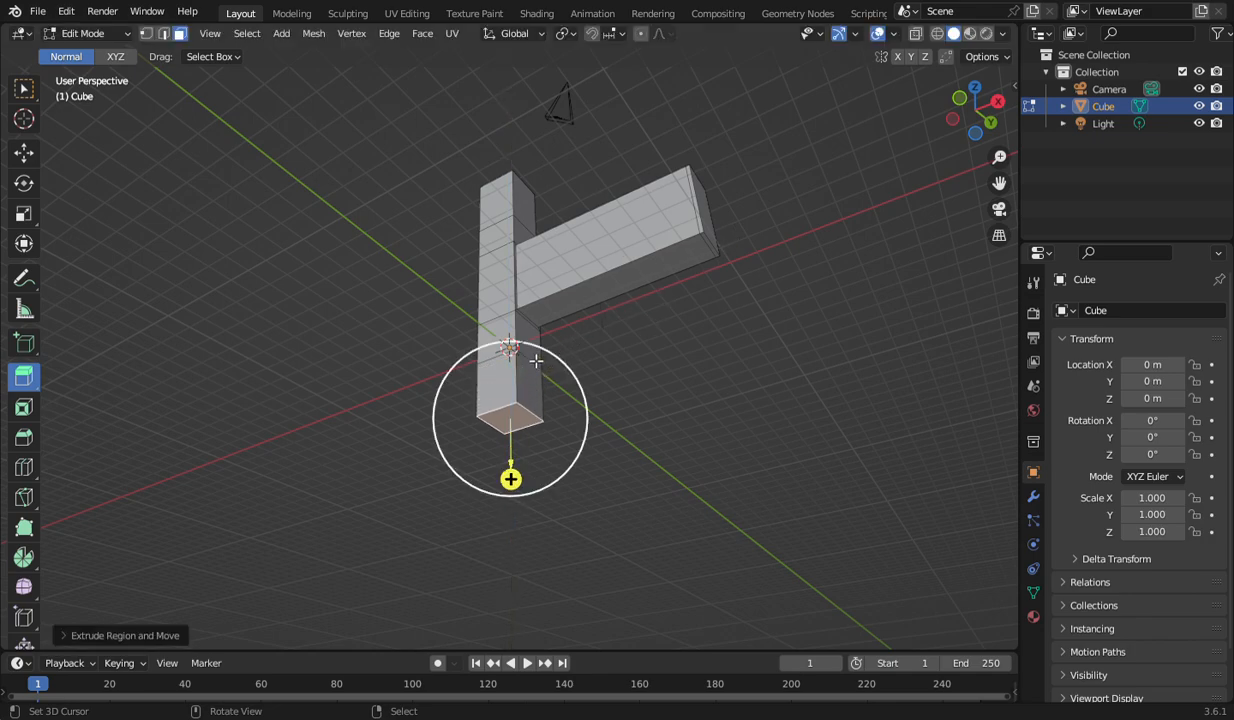
{"action": "left_click_drag", "start_coordinate": [995, 134], "coordinate": [440, 167]}
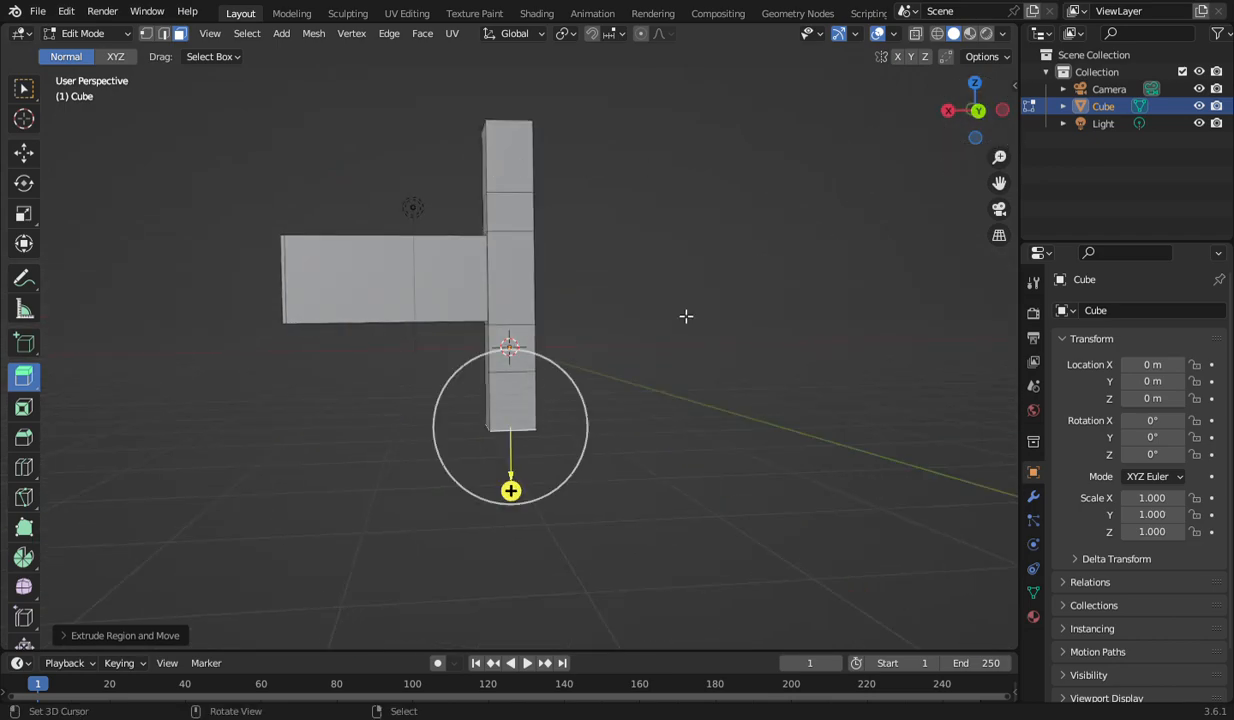
{"action": "left_click_drag", "start_coordinate": [511, 491], "coordinate": [514, 505]}
Select the column's stacked faces on the -X side, opposite the handle, and extrude them outward into a wide slab.
{"action": "left_click_drag", "start_coordinate": [965, 126], "coordinate": [643, 178]}
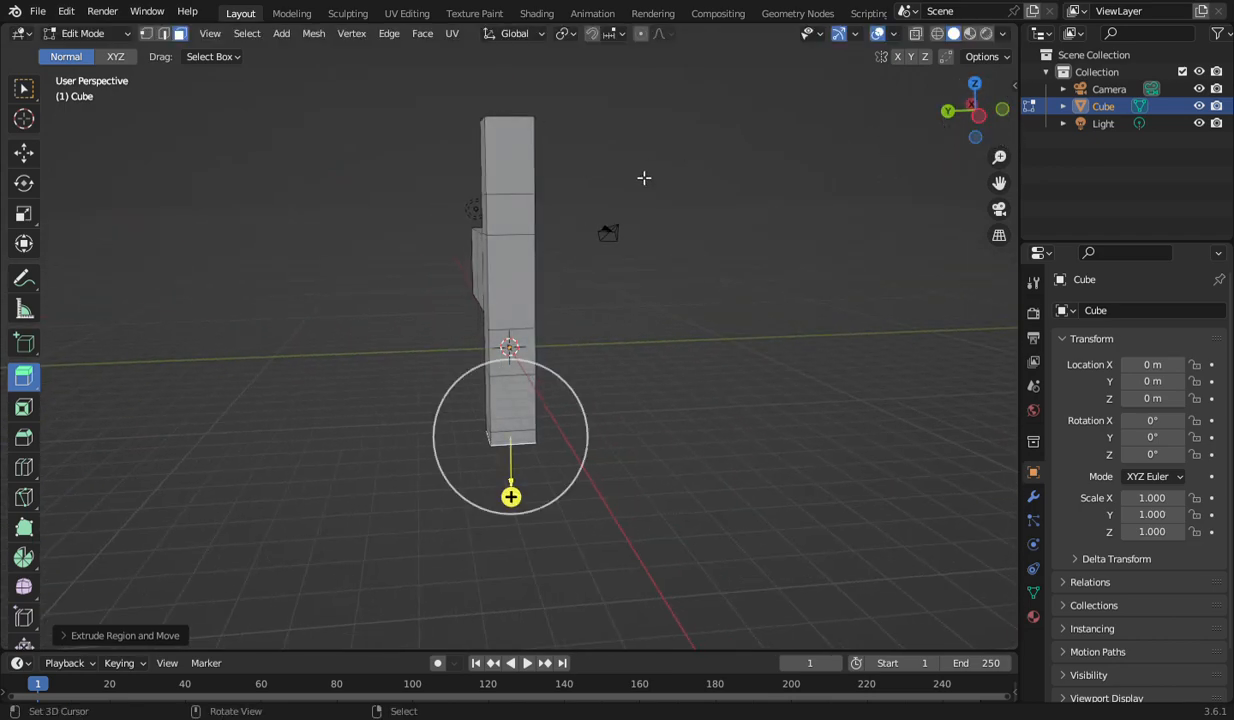
{"action": "left_click", "coordinate": [519, 154]}
{"action": "left_click_drag", "start_coordinate": [528, 260], "coordinate": [566, 315]}
Select only the small leftover face at the column's bottom on the -X side and extrude it outward to the slab's end.
{"action": "left_click_drag", "start_coordinate": [968, 110], "coordinate": [1086, 50]}
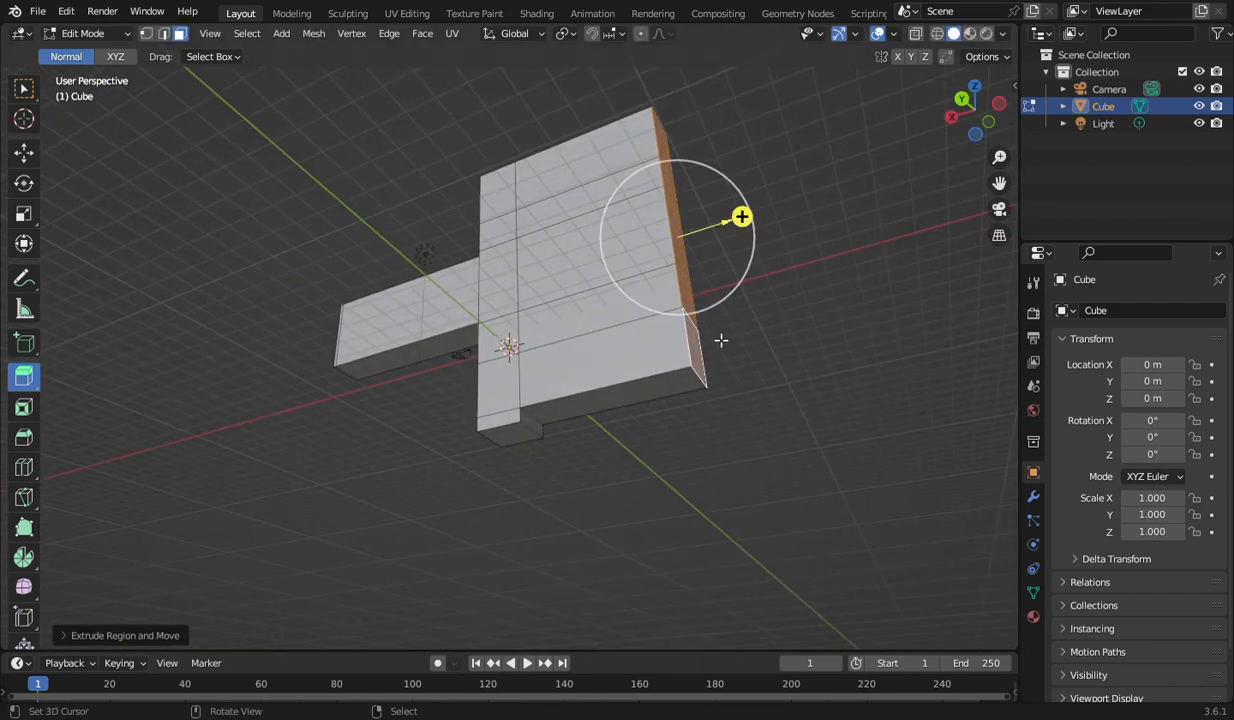
{"action": "left_click", "coordinate": [532, 421], "text": "shift"}
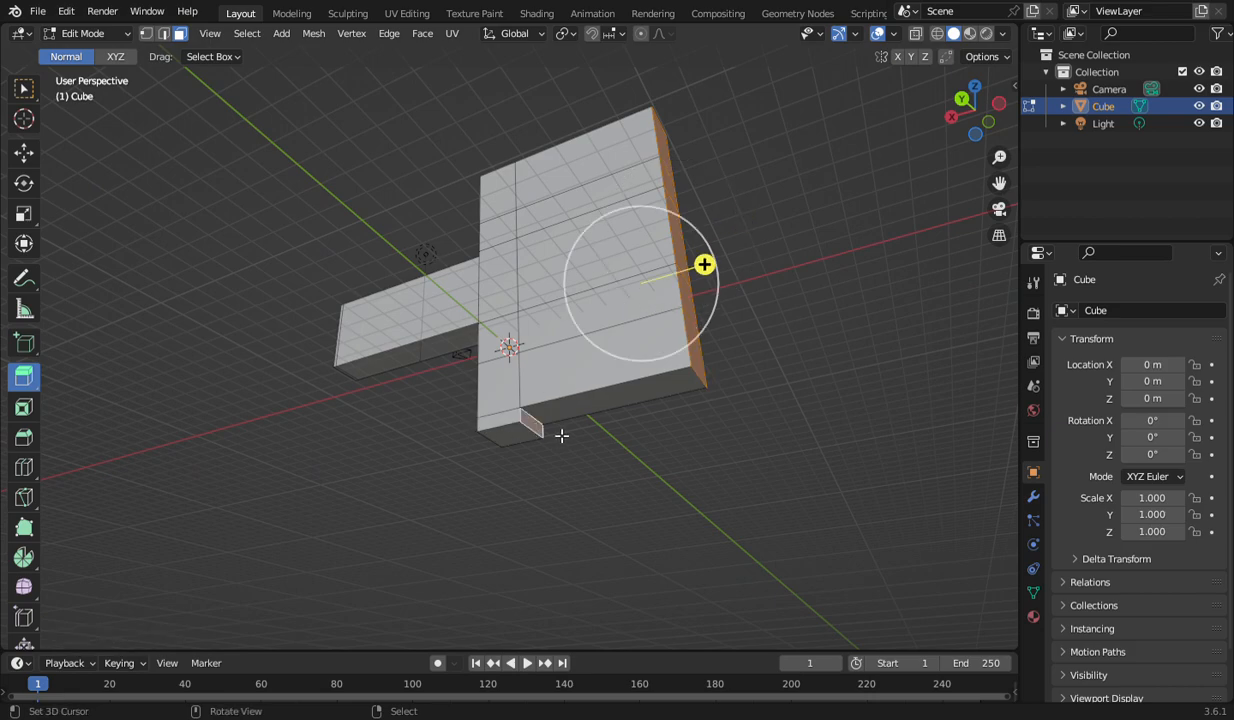
{"action": "left_click", "coordinate": [564, 530]}
{"action": "left_click", "coordinate": [538, 430]}
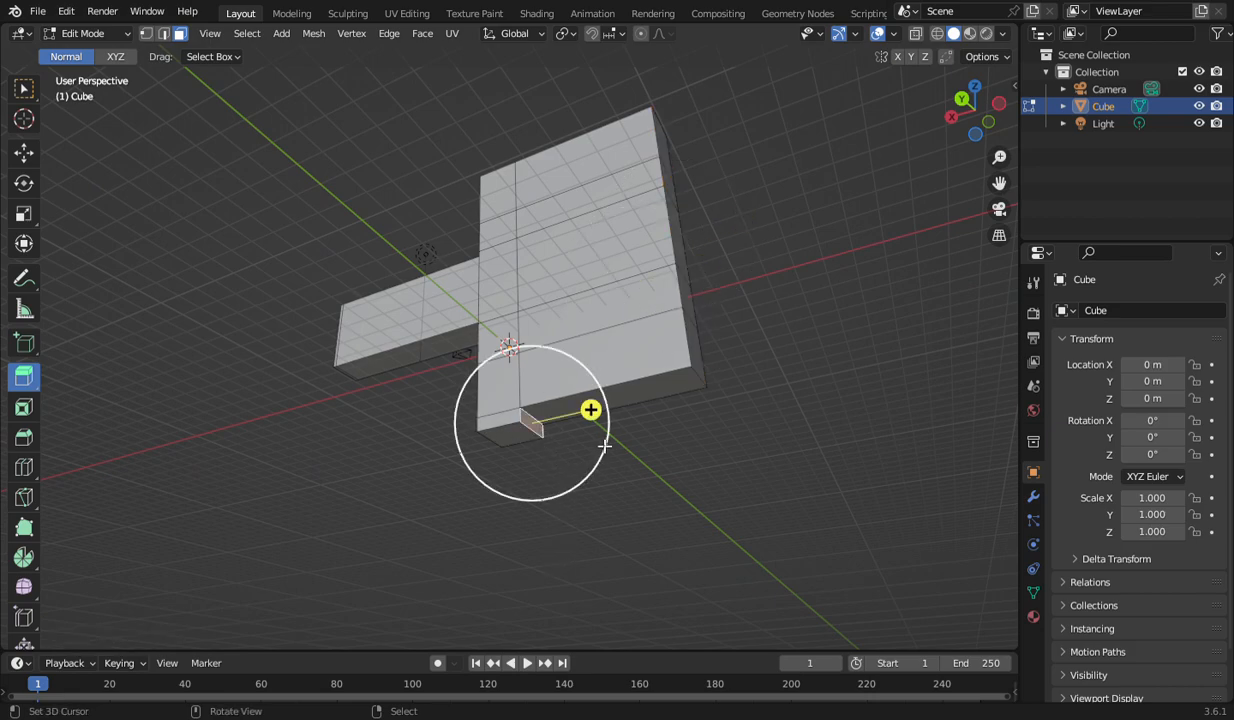
{"action": "left_click_drag", "start_coordinate": [589, 408], "coordinate": [767, 403]}
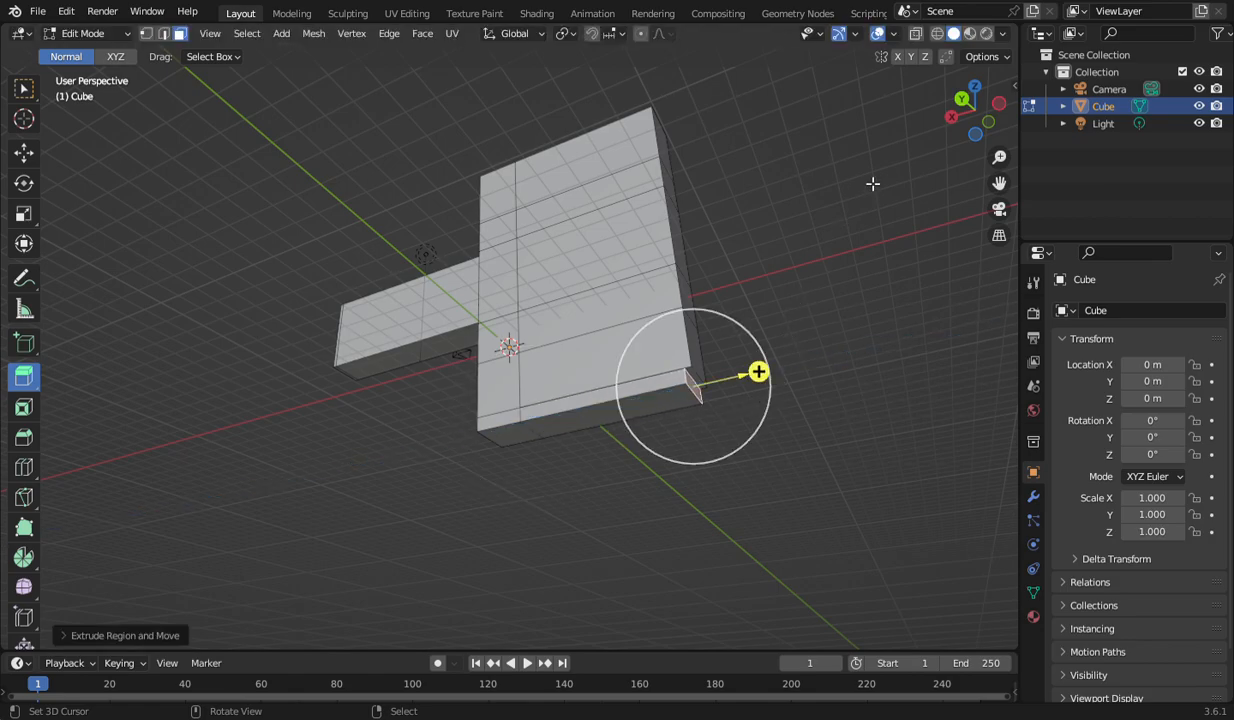
Extrude the small bottom end face slightly further along -X to line it up with the slab's end.
{"action": "left_click_drag", "start_coordinate": [963, 121], "coordinate": [1130, 190]}
{"action": "left_click_drag", "start_coordinate": [385, 315], "coordinate": [525, 277]}
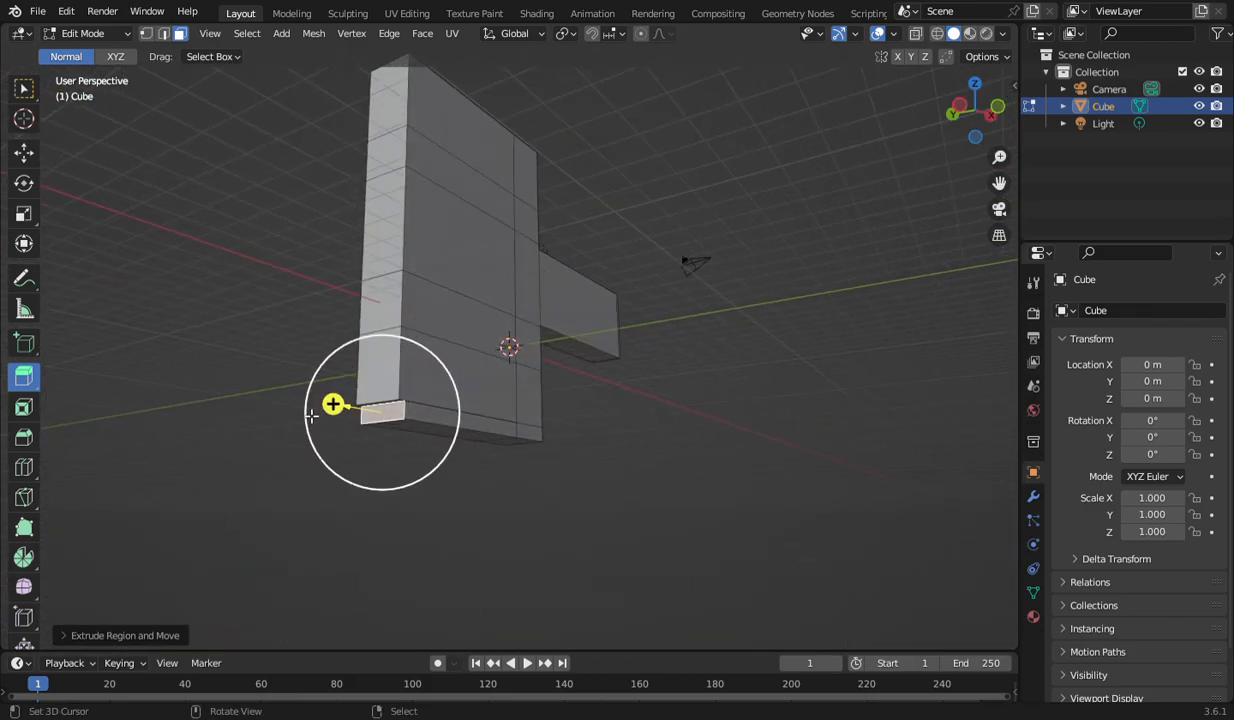
{"action": "left_click_drag", "start_coordinate": [333, 404], "coordinate": [327, 404]}
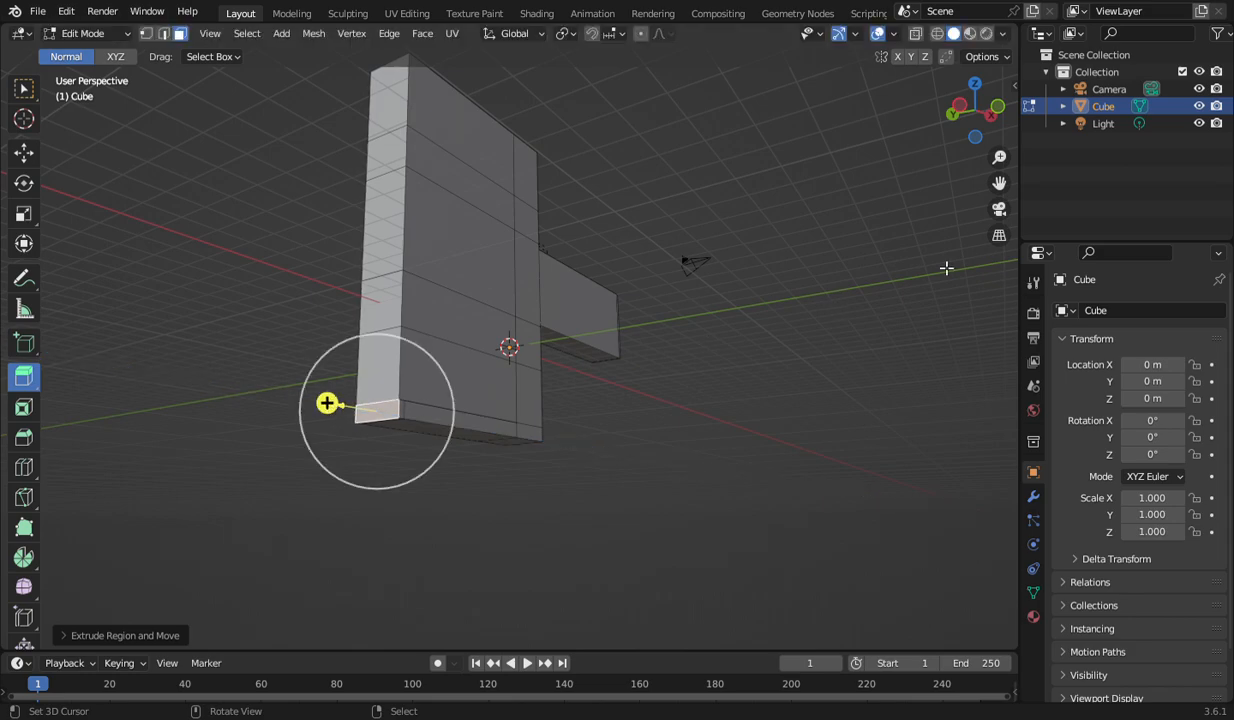
Select all the head's faces on the +Y side and extrude them outward to thicken the head.
{"action": "left_click_drag", "start_coordinate": [977, 110], "coordinate": [940, 170]}
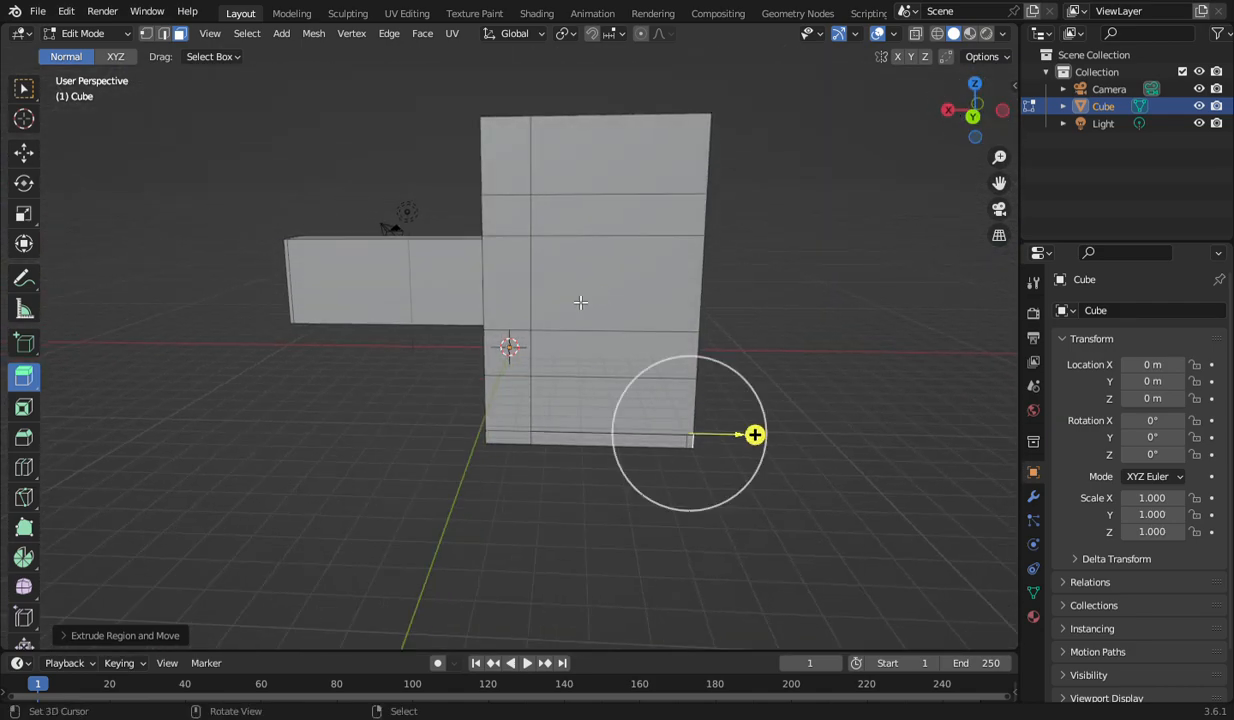
{"action": "left_click", "coordinate": [507, 145], "text": "shift"}
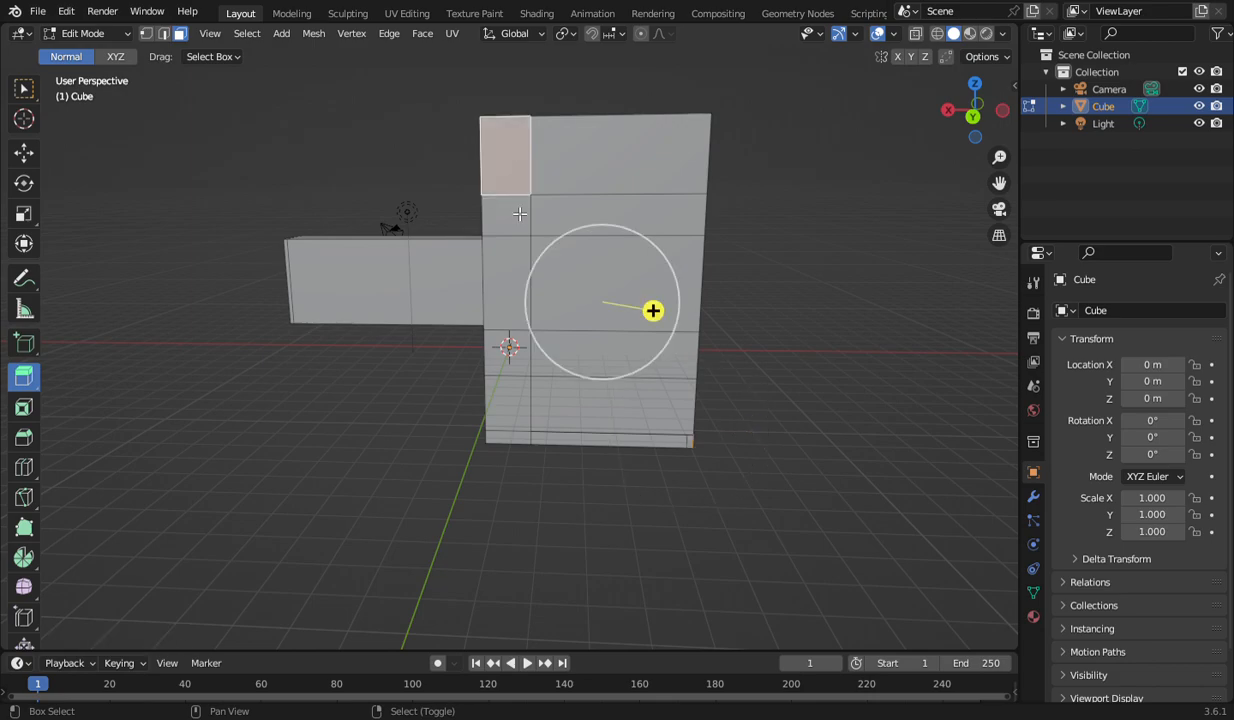
{"action": "left_click", "coordinate": [507, 214], "text": "shift"}
{"action": "left_click", "coordinate": [507, 282], "text": "shift"}
{"action": "left_click", "coordinate": [509, 366], "text": "shift"}
{"action": "left_click", "coordinate": [507, 405], "text": "shift"}
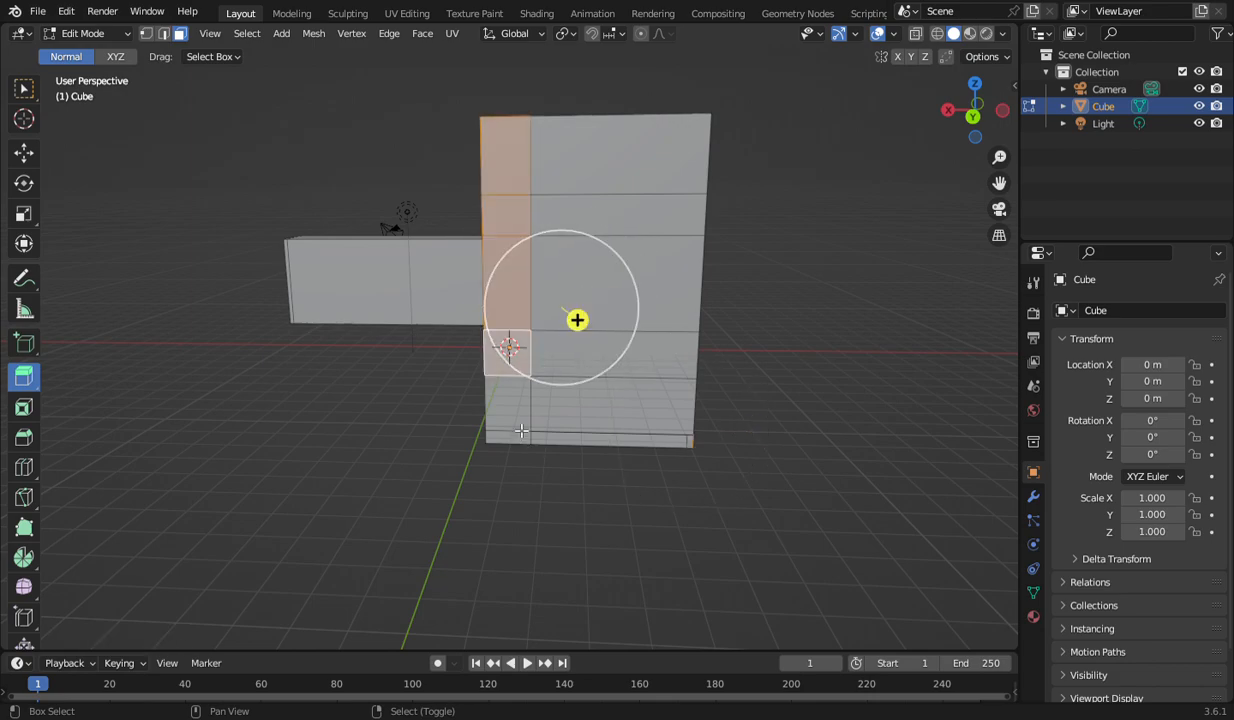
{"action": "left_click", "coordinate": [521, 439], "text": "shift"}
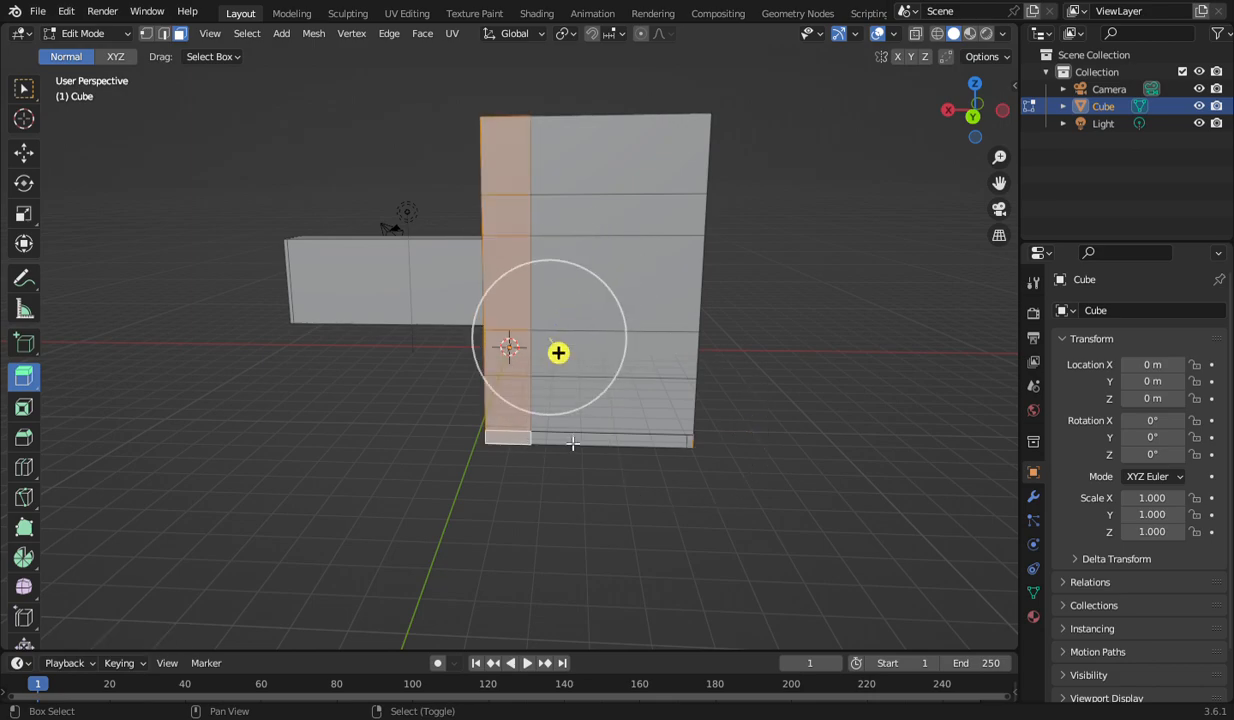
{"action": "left_click", "coordinate": [572, 441], "text": "shift"}
{"action": "left_click", "coordinate": [695, 448], "text": "shift"}
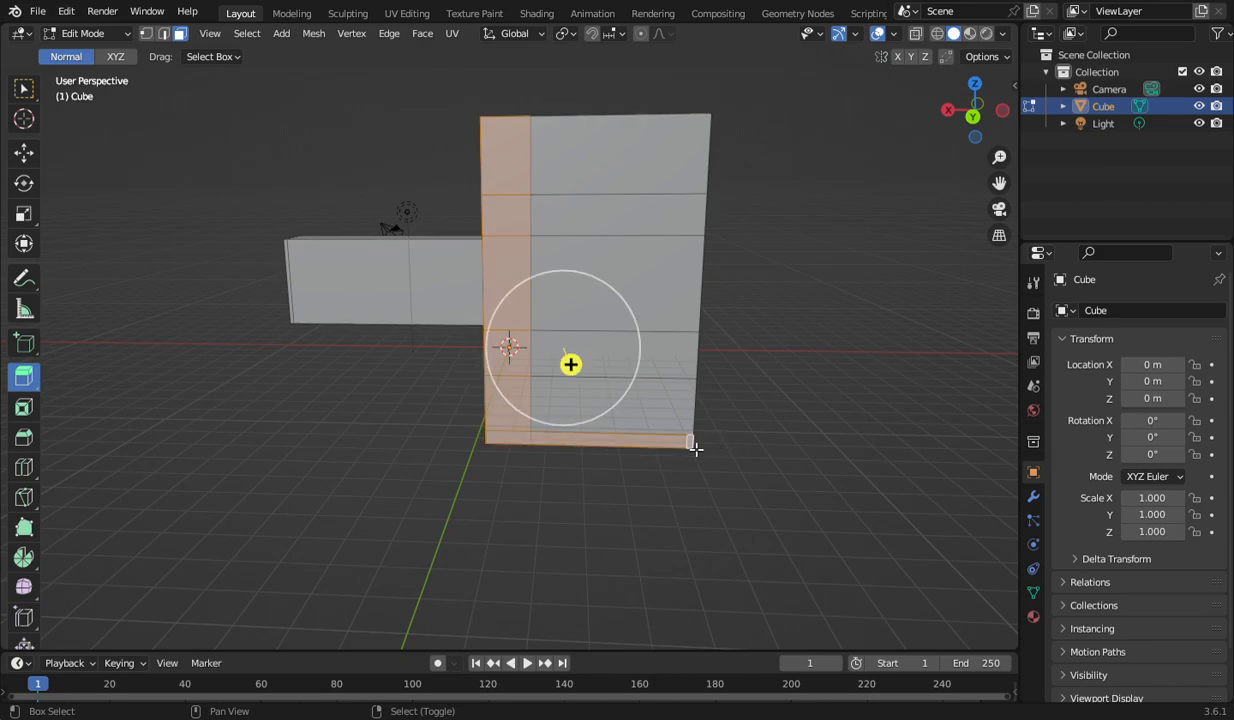
{"action": "left_click", "coordinate": [675, 405], "text": "shift"}
{"action": "left_click", "coordinate": [655, 358], "text": "shift"}
{"action": "left_click", "coordinate": [668, 292], "text": "shift"}
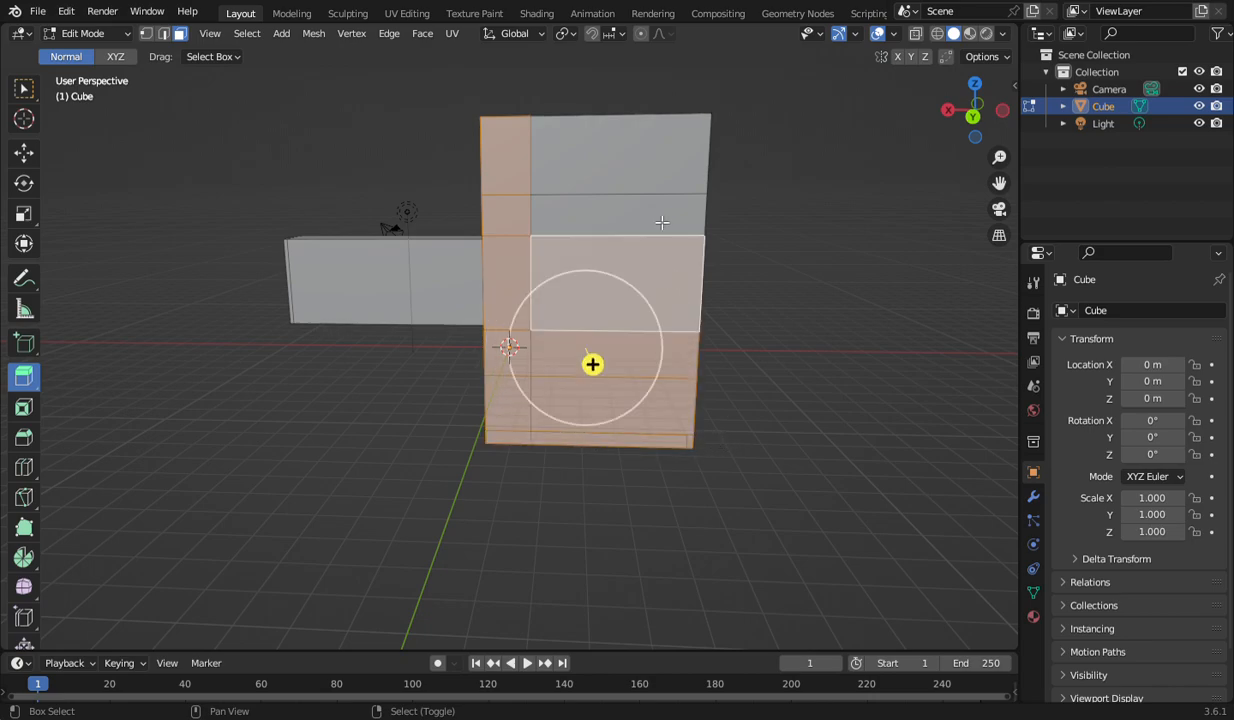
{"action": "left_click", "coordinate": [638, 214], "text": "shift"}
{"action": "left_click", "coordinate": [661, 130], "text": "shift"}
{"action": "left_click_drag", "start_coordinate": [957, 142], "coordinate": [524, 311]}
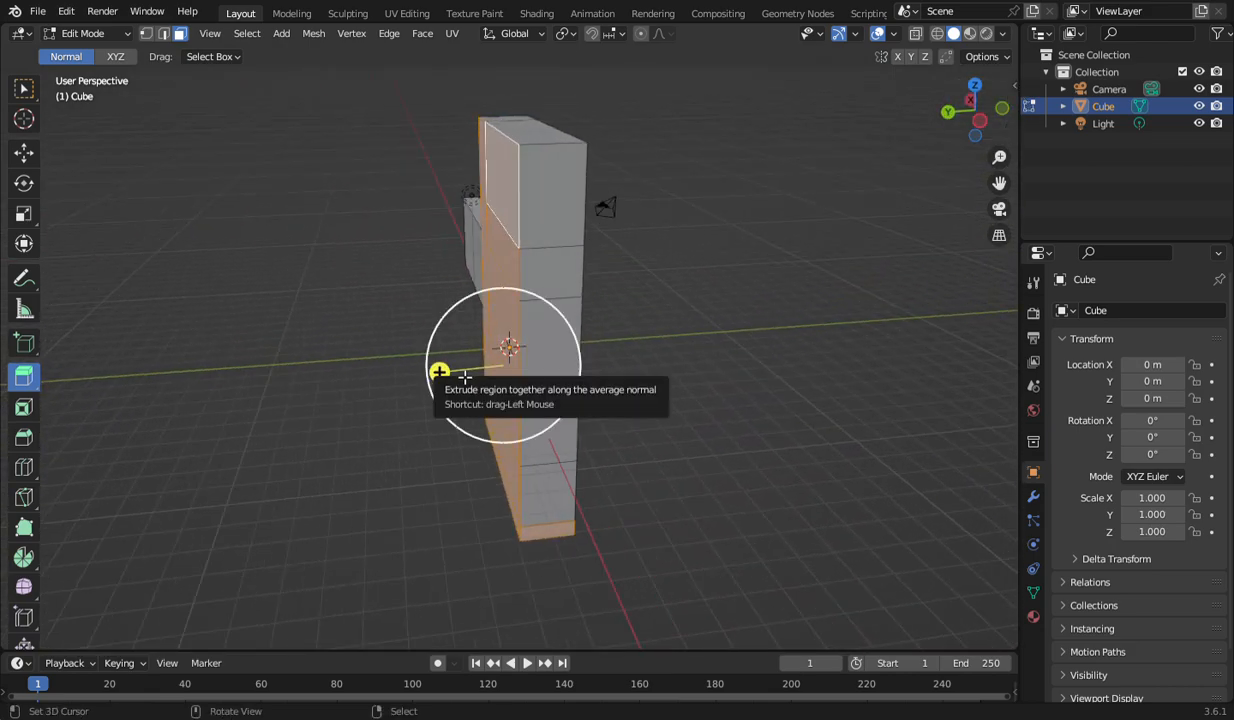
{"action": "left_click_drag", "start_coordinate": [432, 374], "coordinate": [258, 398]}
Select all the head's faces on the -Y side, including the narrow ones along the bottom edge.
{"action": "mouse_move", "coordinate": [975, 110]}
{"action": "left_mouse_down"}
{"action": "mouse_move", "coordinate": [935, 112]}
{"action": "mouse_move", "coordinate": [981, 126]}
{"action": "left_mouse_up"}
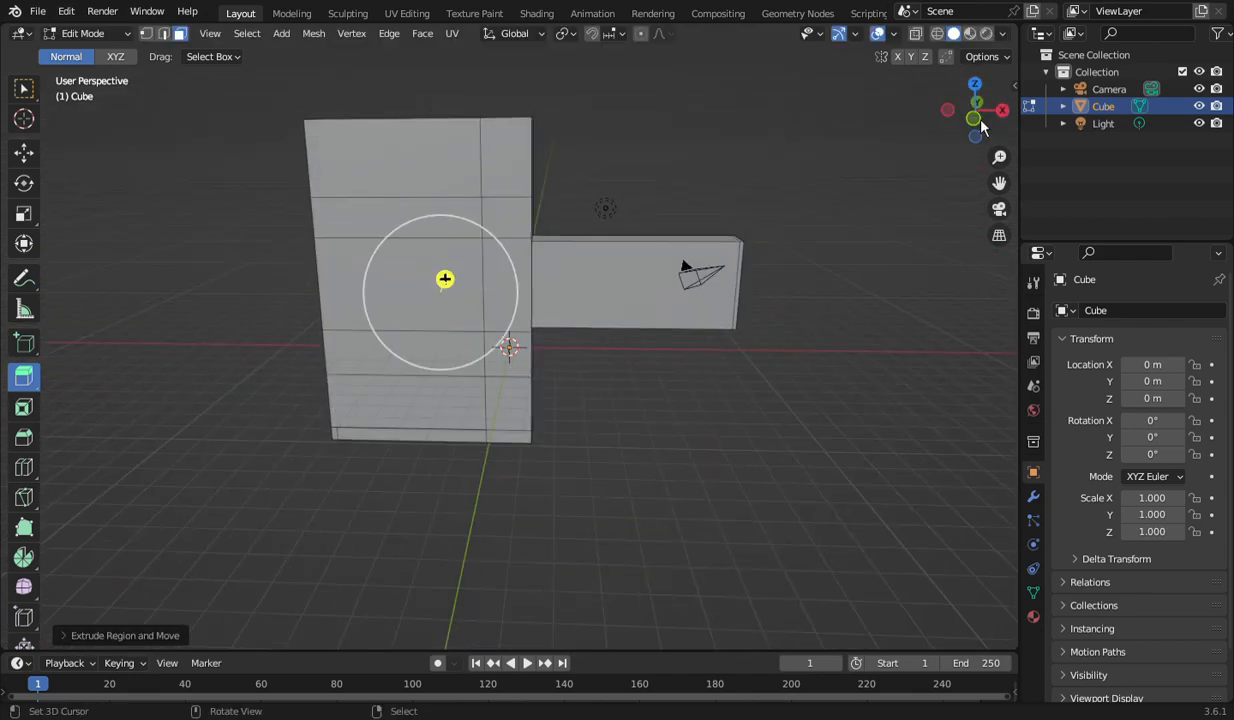
{"action": "left_click", "coordinate": [487, 152]}
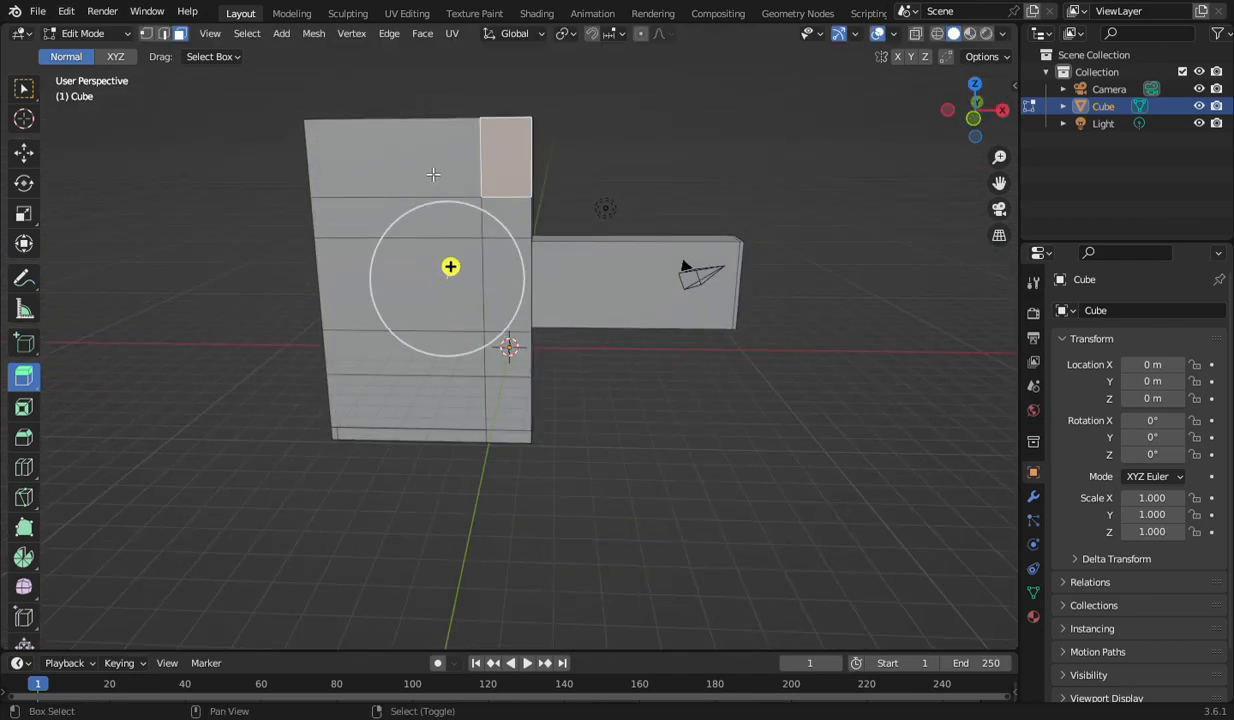
{"action": "left_click", "coordinate": [420, 168], "text": "shift"}
{"action": "left_click", "coordinate": [440, 223], "text": "shift"}
{"action": "left_click", "coordinate": [513, 226], "text": "shift"}
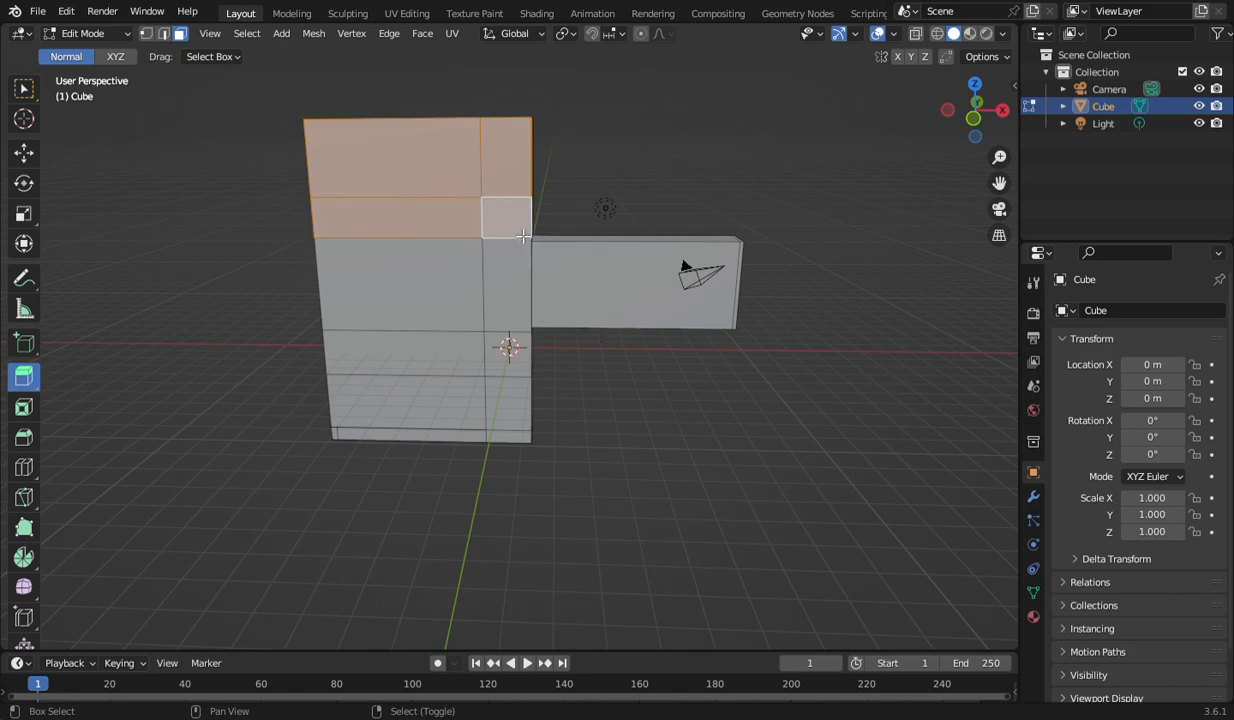
{"action": "left_click", "coordinate": [518, 276], "text": "shift"}
{"action": "left_click", "coordinate": [358, 283], "text": "shift"}
{"action": "left_click", "coordinate": [372, 322], "text": "shift"}
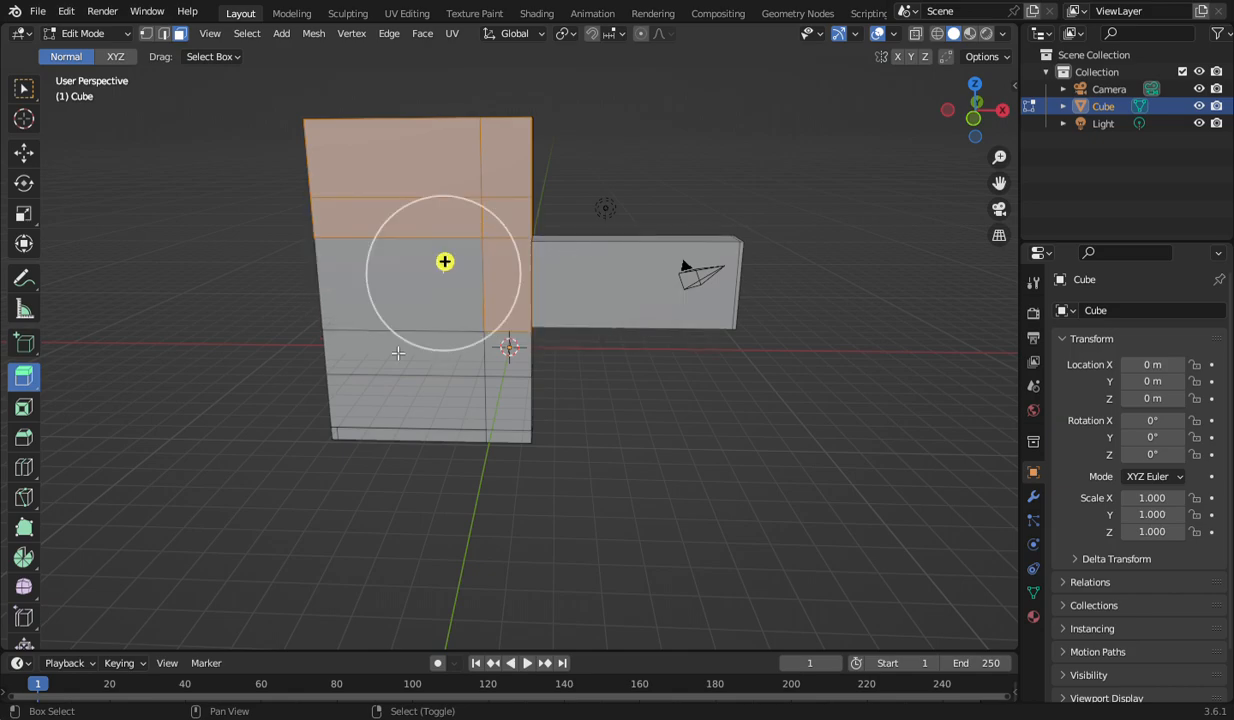
{"action": "left_click", "coordinate": [372, 322], "text": "shift"}
{"action": "left_click", "coordinate": [382, 352], "text": "shift"}
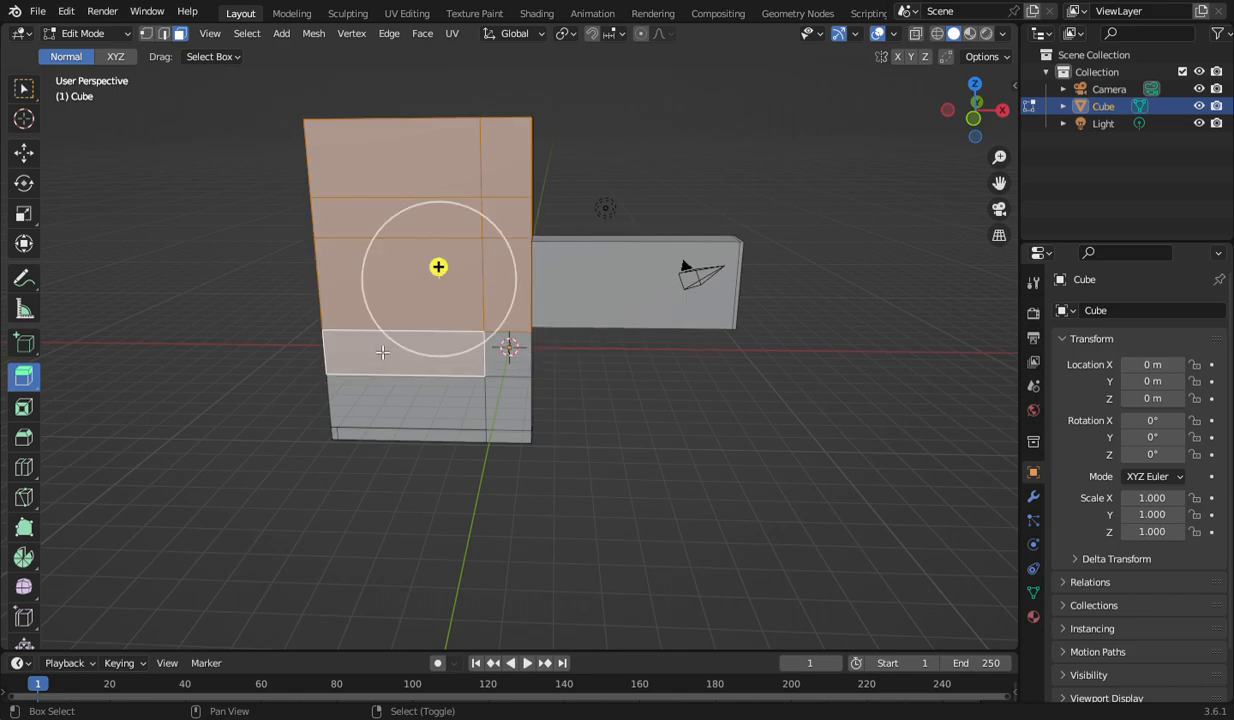
{"action": "left_click", "coordinate": [508, 352], "text": "shift"}
{"action": "left_click", "coordinate": [518, 405], "text": "shift"}
{"action": "left_click", "coordinate": [463, 421], "text": "shift"}
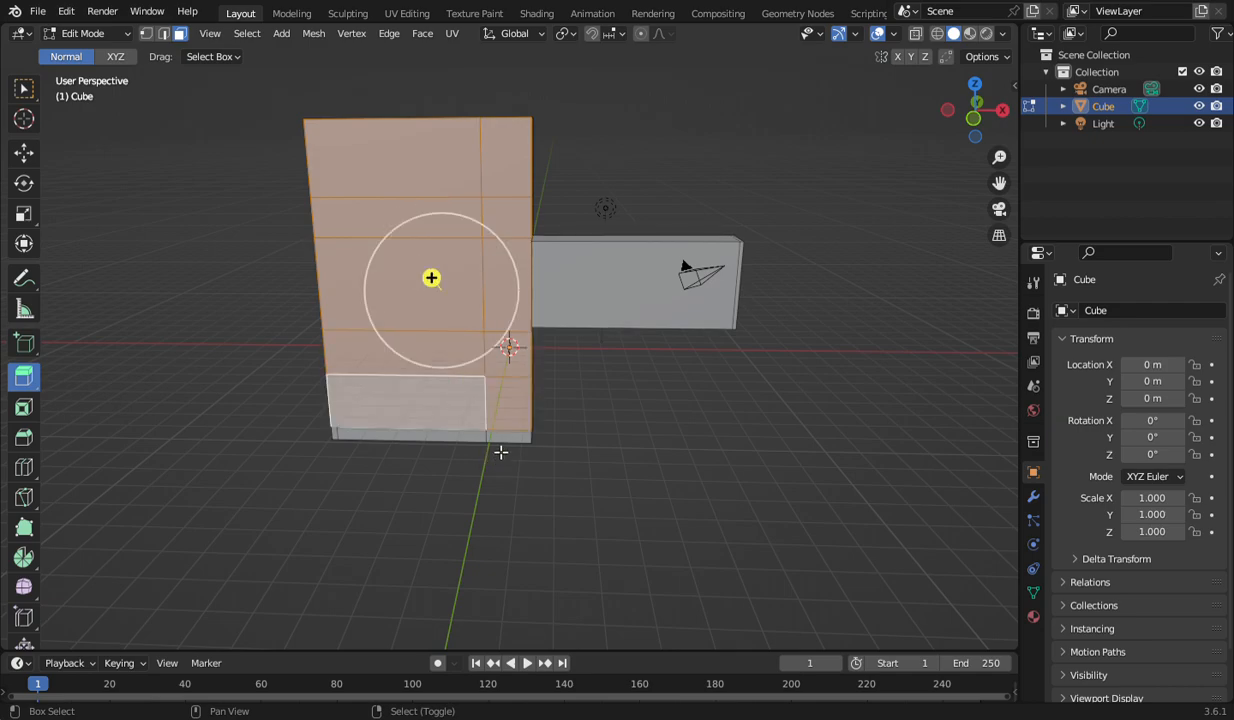
{"action": "left_click", "coordinate": [504, 437], "text": "shift"}
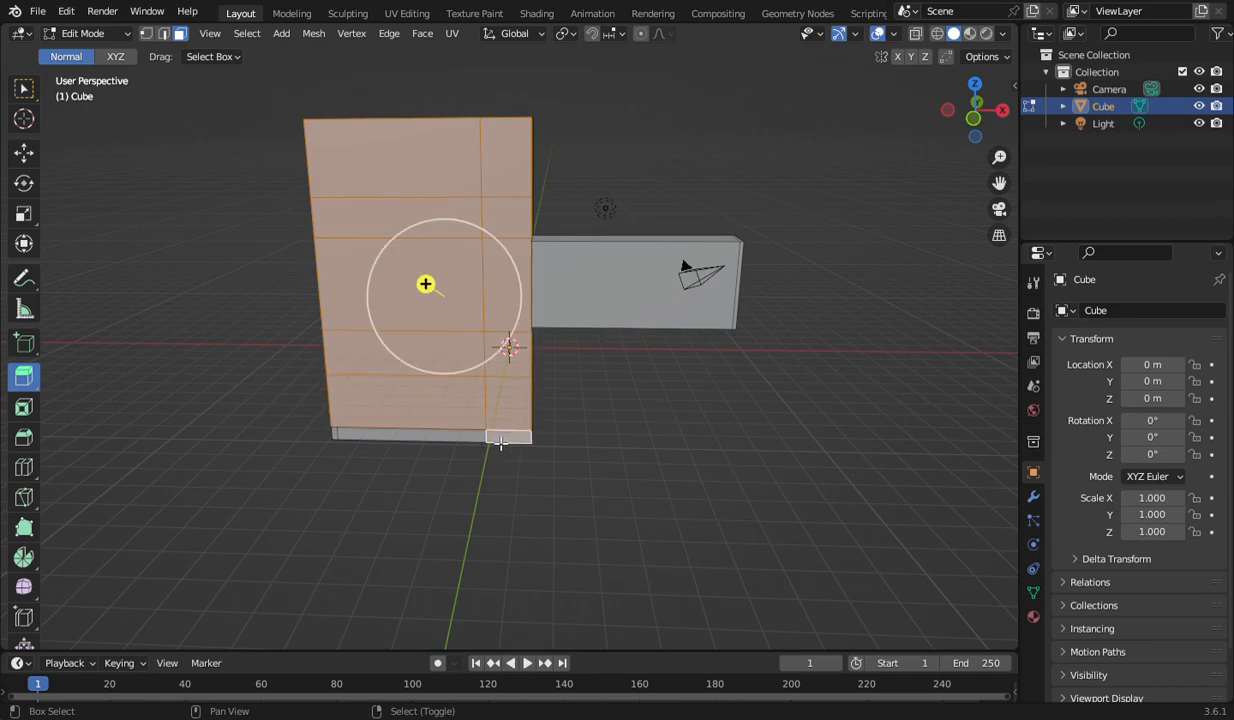
{"action": "left_click", "coordinate": [474, 437], "text": "shift"}
{"action": "left_click", "coordinate": [344, 437], "text": "shift"}
{"action": "left_click", "coordinate": [375, 443], "text": "shift"}
{"action": "left_click", "coordinate": [340, 437], "text": "shift"}
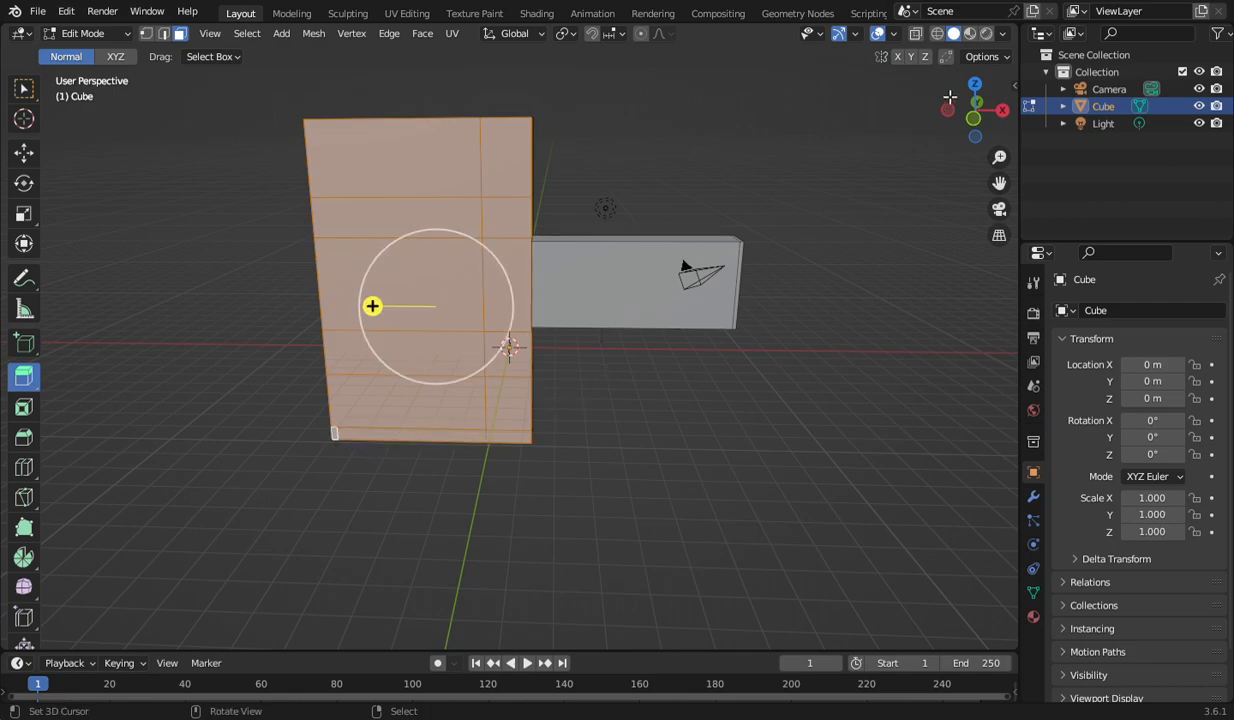
Deselect the leftover faces on the head's +Y side and the stray small face at the bottom of the -X side.
{"action": "left_click_drag", "start_coordinate": [949, 101], "coordinate": [895, 184]}
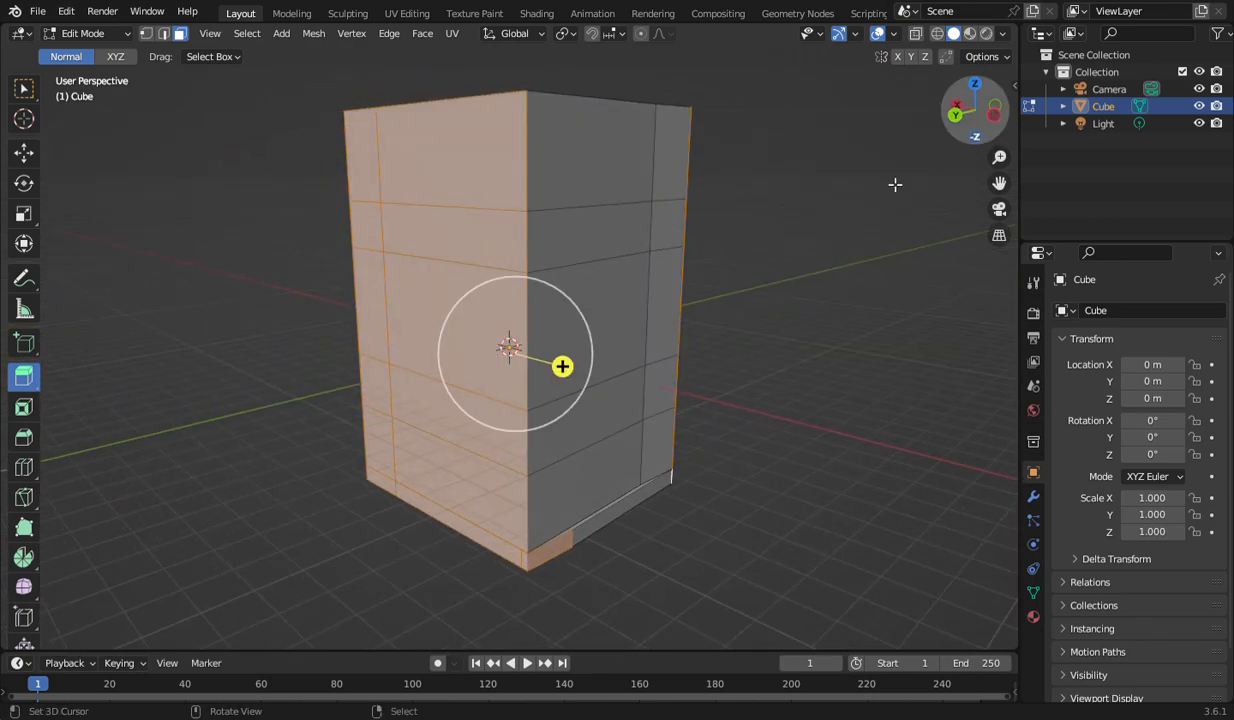
{"action": "left_click", "coordinate": [424, 141], "text": "shift"}
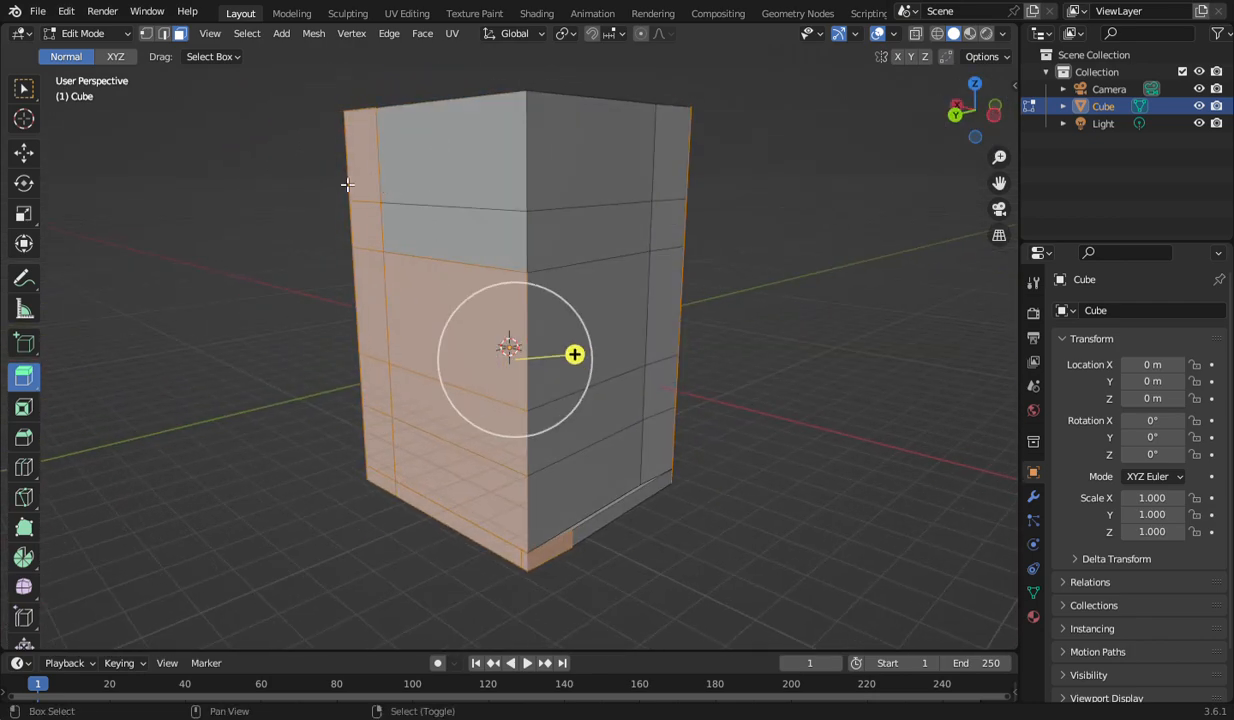
{"action": "left_click", "coordinate": [385, 204], "text": "shift"}
{"action": "left_click", "coordinate": [393, 232], "text": "shift"}
{"action": "left_click", "coordinate": [377, 233], "text": "shift"}
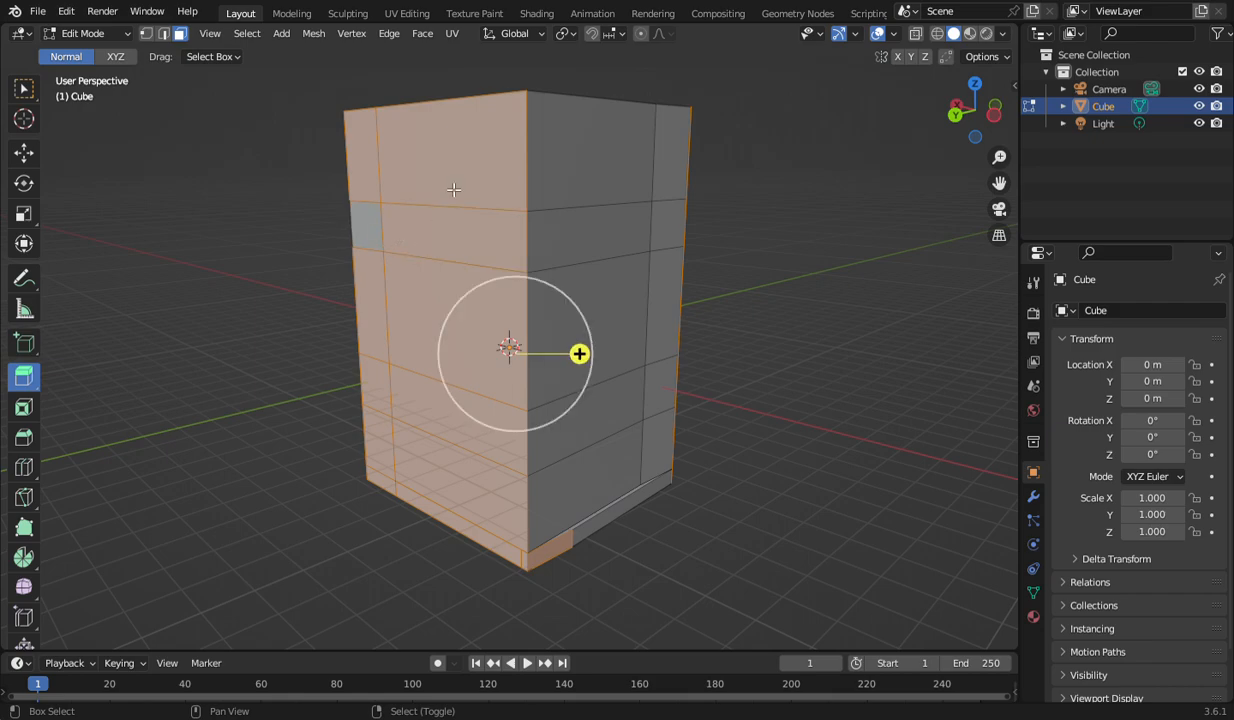
{"action": "left_click", "coordinate": [452, 181], "text": "shift"}
{"action": "left_click", "coordinate": [368, 174], "text": "shift"}
{"action": "left_click", "coordinate": [459, 232], "text": "shift"}
{"action": "left_click", "coordinate": [435, 284], "text": "shift"}
{"action": "left_click", "coordinate": [458, 426], "text": "shift"}
{"action": "left_click", "coordinate": [442, 451], "text": "shift"}
{"action": "left_click", "coordinate": [422, 495], "text": "shift"}
{"action": "left_click", "coordinate": [550, 557], "text": "shift"}
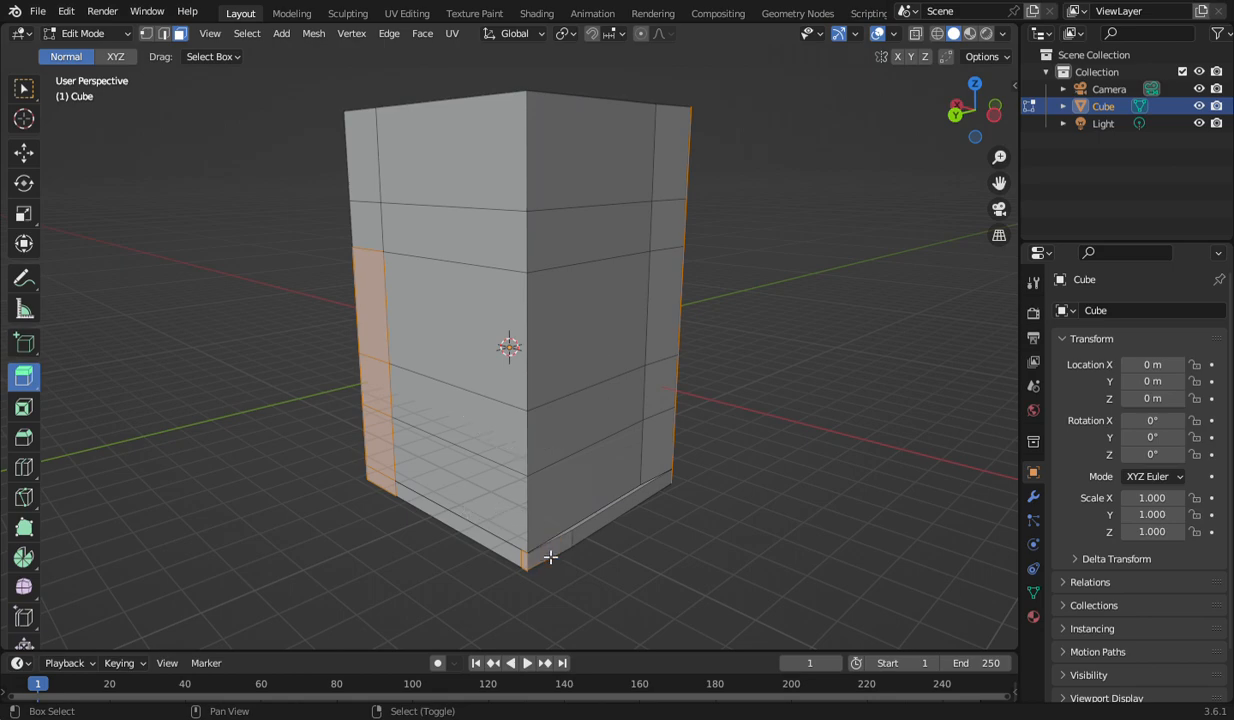
{"action": "left_click", "coordinate": [374, 276], "text": "shift"}
{"action": "left_click", "coordinate": [380, 385], "text": "shift"}
{"action": "left_click", "coordinate": [377, 430], "text": "shift"}
{"action": "left_click", "coordinate": [392, 480], "text": "shift"}
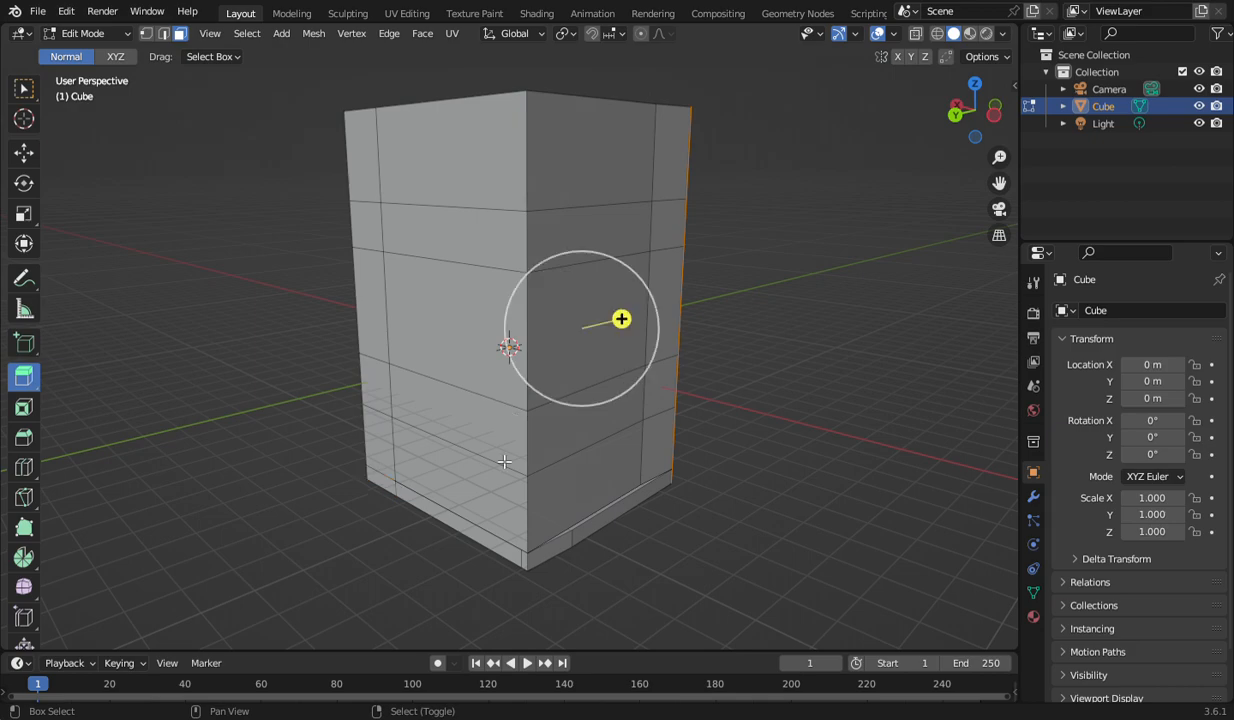
Extrude the head's -Y faces outward and adjust the extrusion in top view to run straight and slightly farther along -Y.
{"action": "mouse_move", "coordinate": [978, 123]}
{"action": "left_mouse_down"}
{"action": "mouse_move", "coordinate": [930, 116]}
{"action": "mouse_move", "coordinate": [975, 116]}
{"action": "left_mouse_up"}
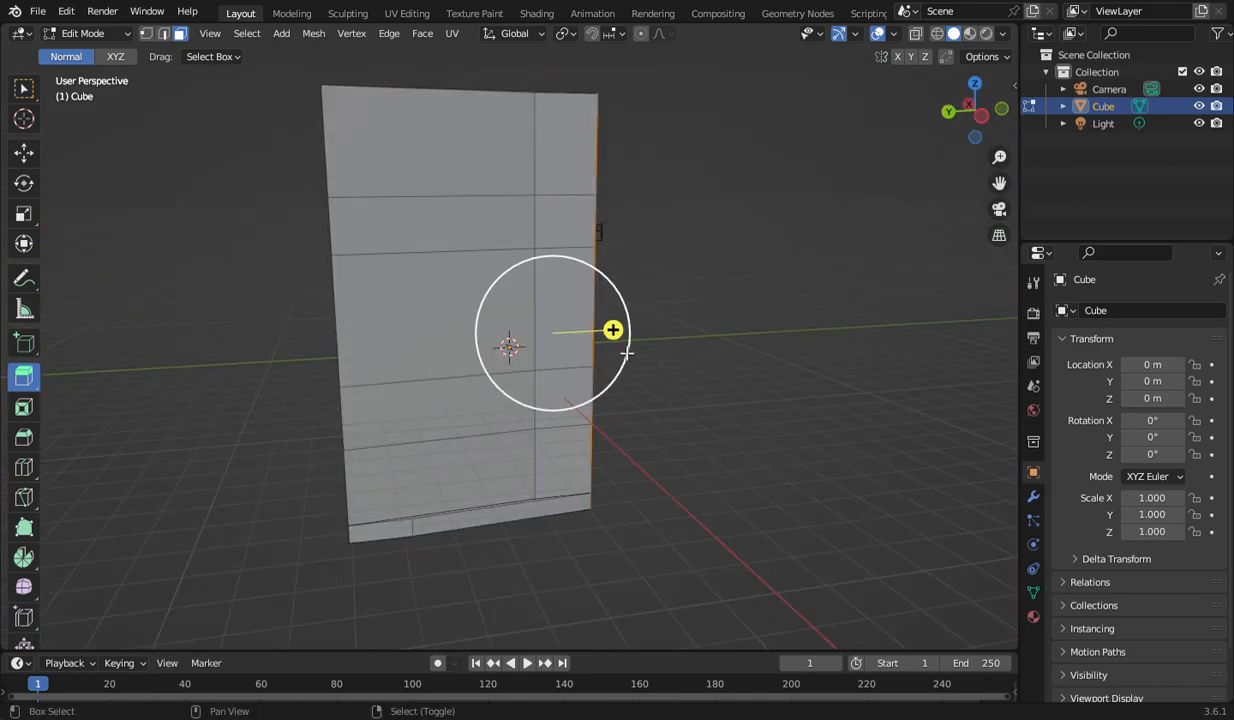
{"action": "left_click_drag", "start_coordinate": [611, 331], "coordinate": [737, 347]}
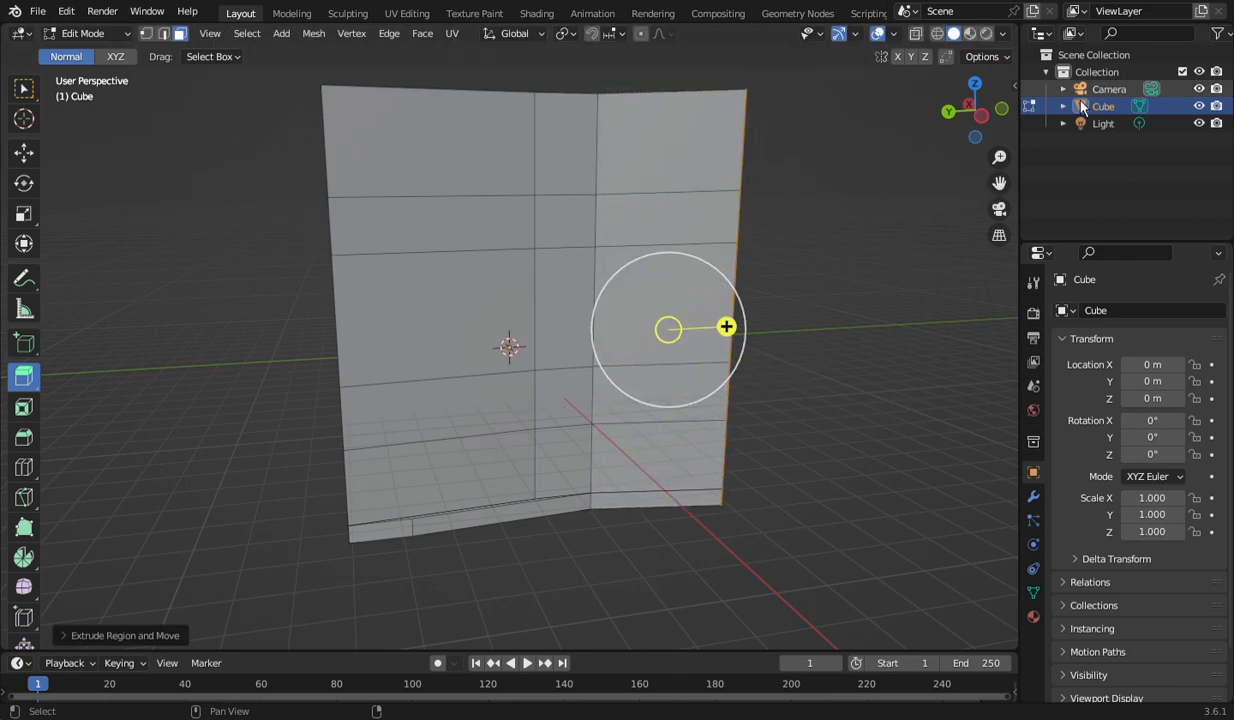
{"action": "left_click_drag", "start_coordinate": [964, 112], "coordinate": [948, 114]}
{"action": "middle_click_drag", "start_coordinate": [408, 385], "coordinate": [408, 385]}
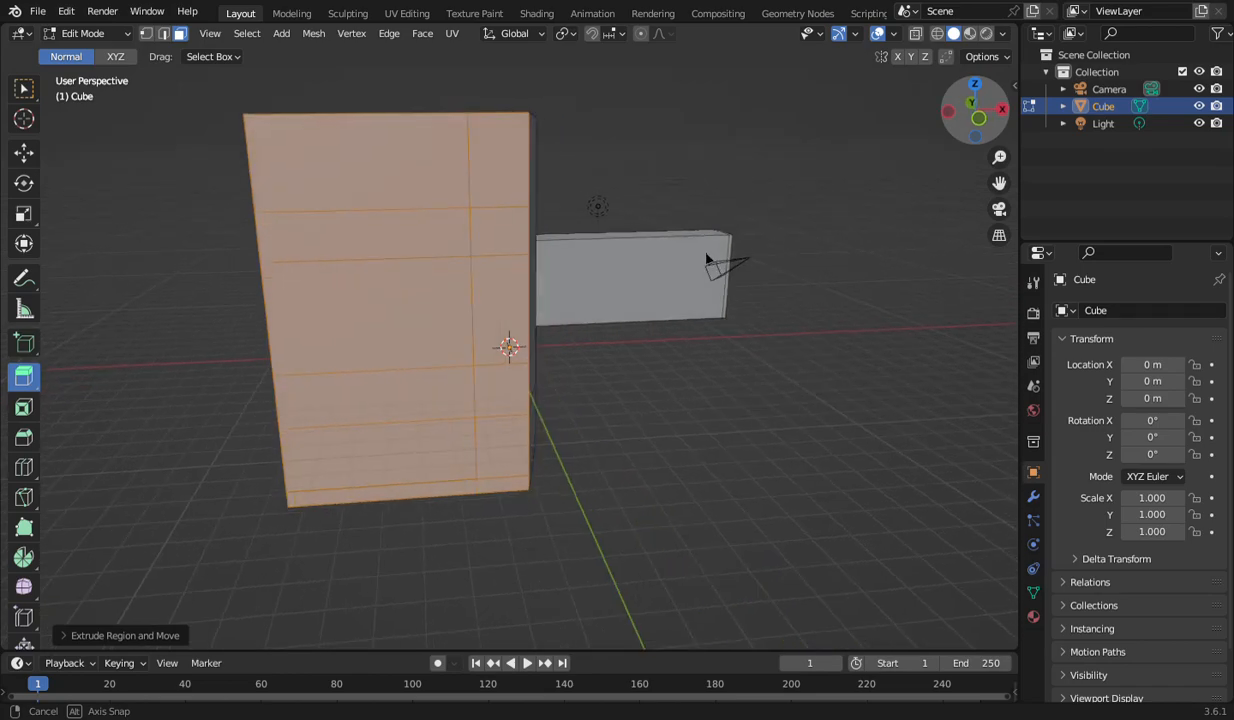
{"action": "left_click_drag", "start_coordinate": [415, 378], "coordinate": [431, 377]}
{"action": "left_click_drag", "start_coordinate": [985, 117], "coordinate": [963, 258]}
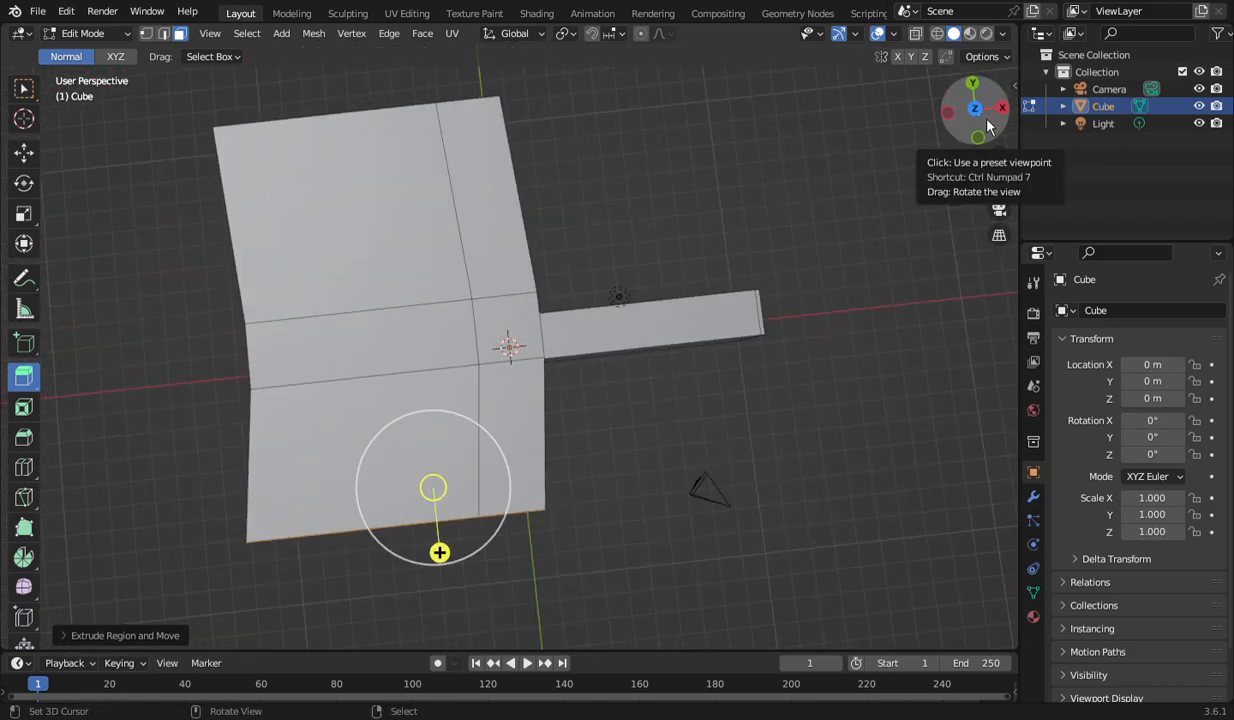
{"action": "left_click", "coordinate": [986, 122]}
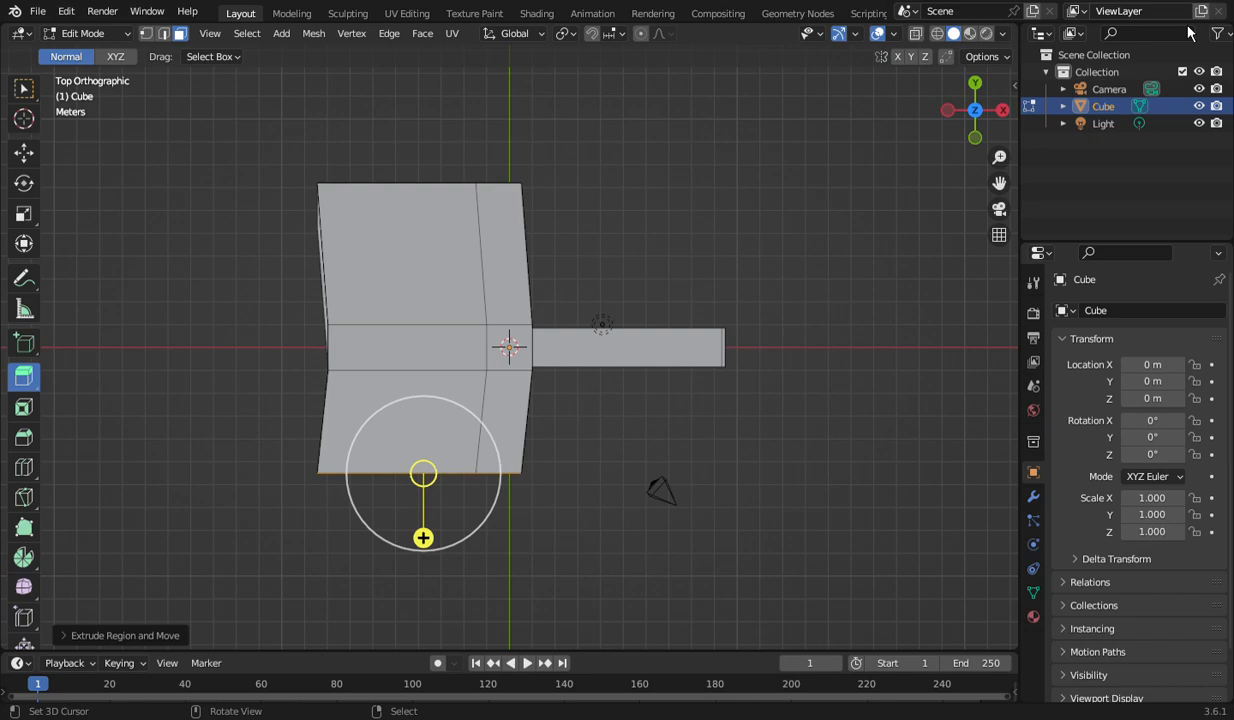
{"action": "left_click_drag", "start_coordinate": [440, 471], "coordinate": [445, 515]}
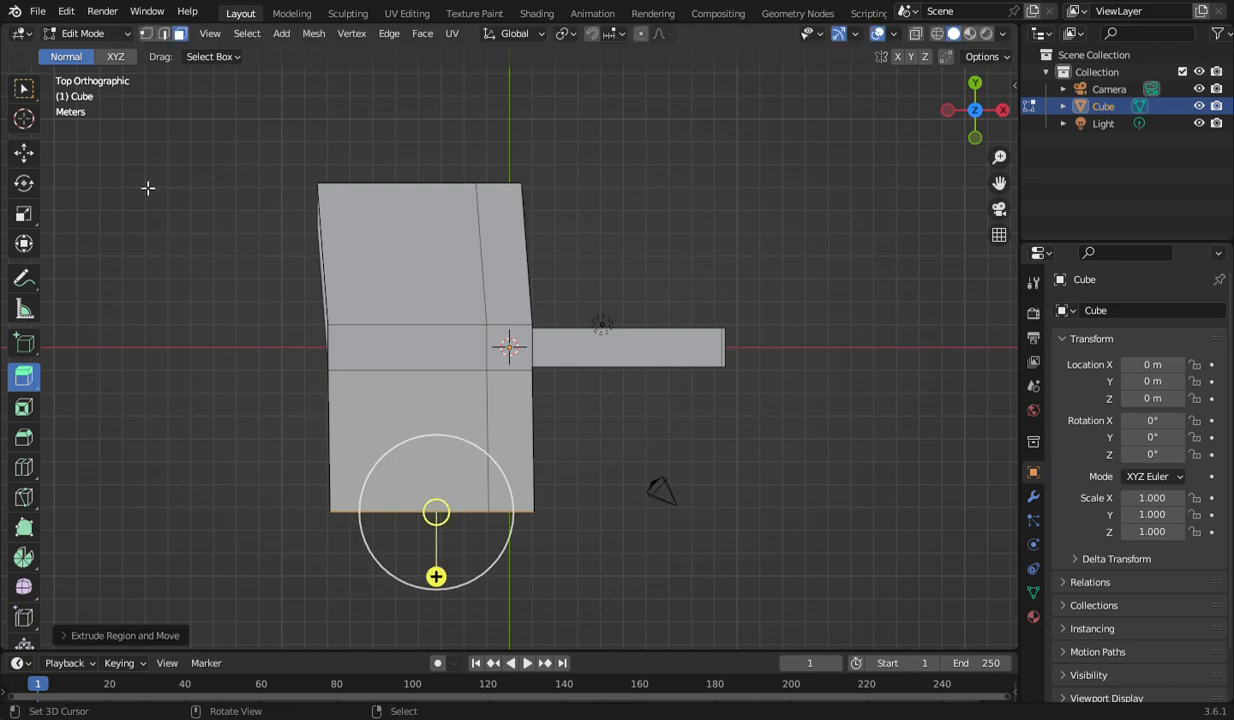
Return to Object Mode and delete the whole hammer object.
{"action": "left_click", "coordinate": [98, 34]}
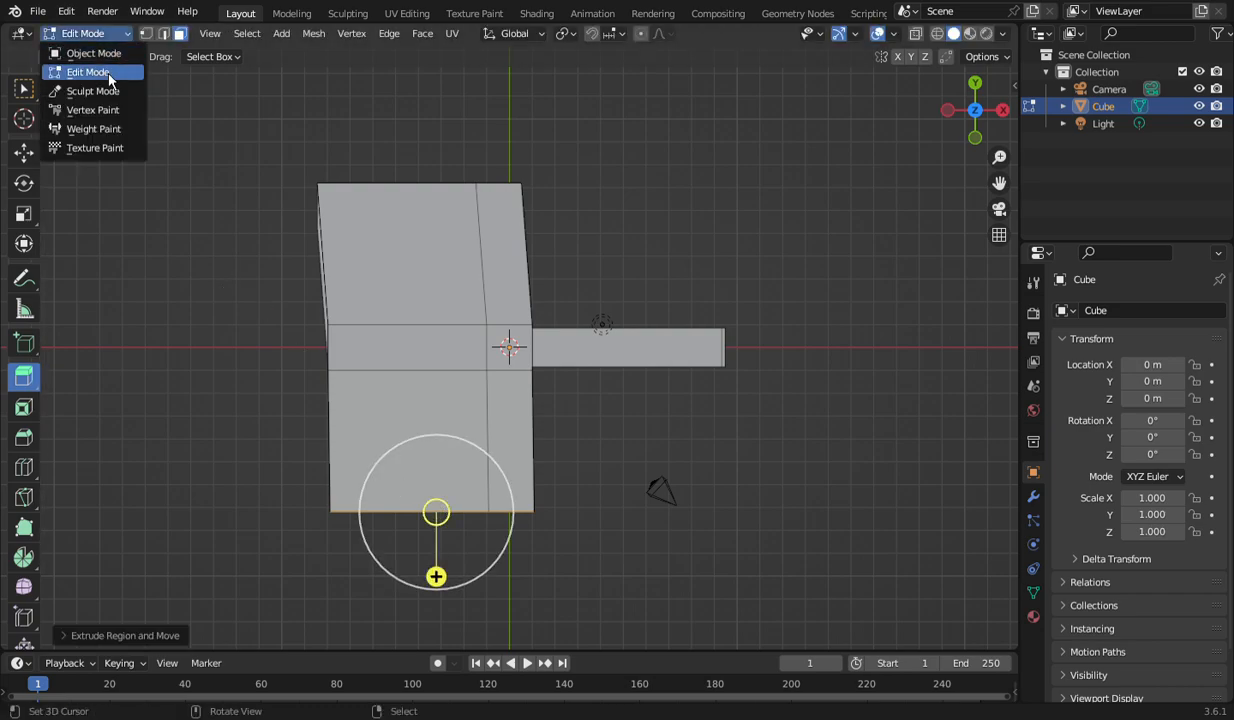
{"action": "left_click", "coordinate": [100, 53]}
{"action": "key", "text": "x"}
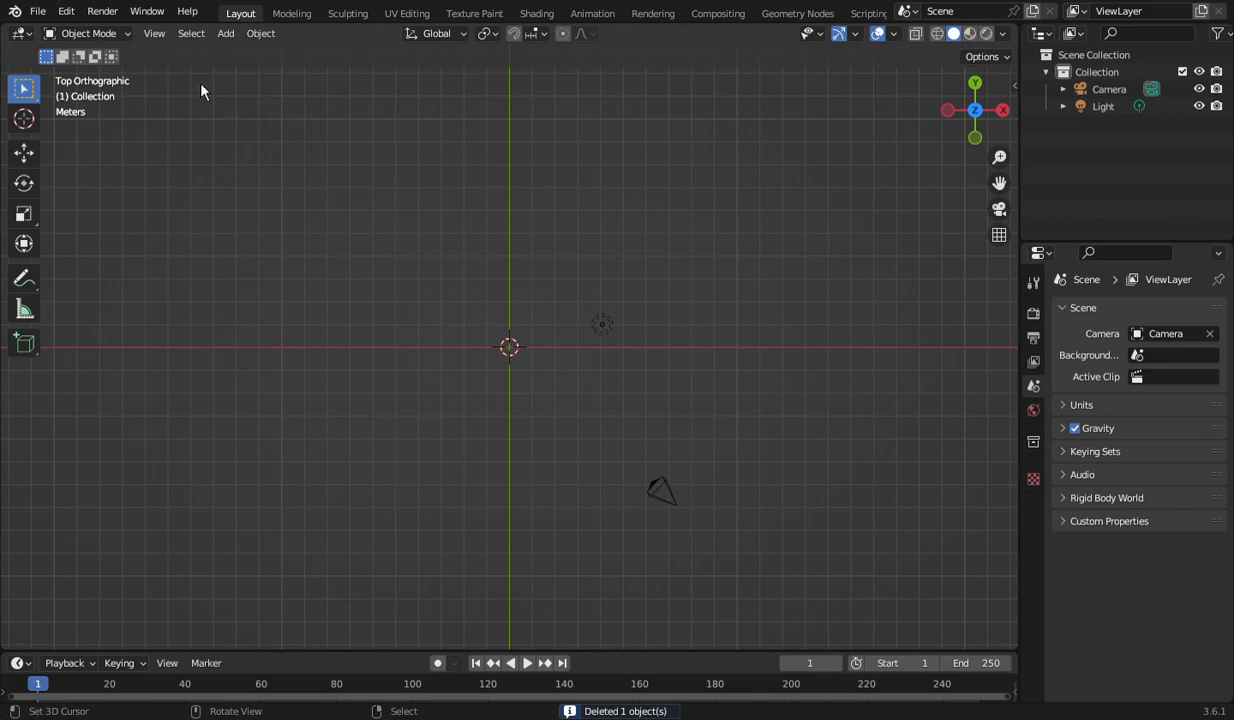
Add a new mesh cube at the origin.
{"action": "left_click", "coordinate": [226, 33]}
{"action": "mouse_move", "coordinate": [260, 60]}
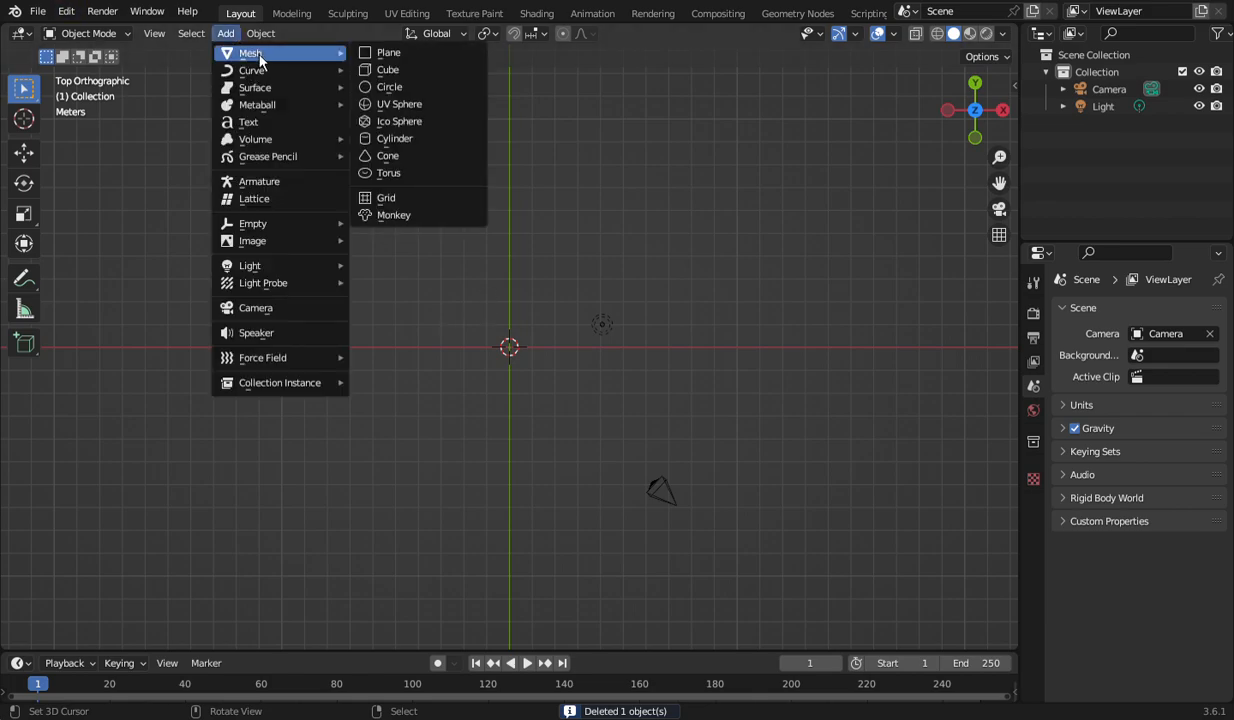
{"action": "left_click", "coordinate": [423, 69]}
{"action": "mouse_move", "coordinate": [968, 118]}
{"action": "left_mouse_down"}
{"action": "mouse_move", "coordinate": [985, 150]}
{"action": "mouse_move", "coordinate": [987, 122]}
{"action": "left_mouse_up"}
{"action": "scroll", "coordinate": [737, 253], "scroll_direction": "up", "scroll_amount": 4}
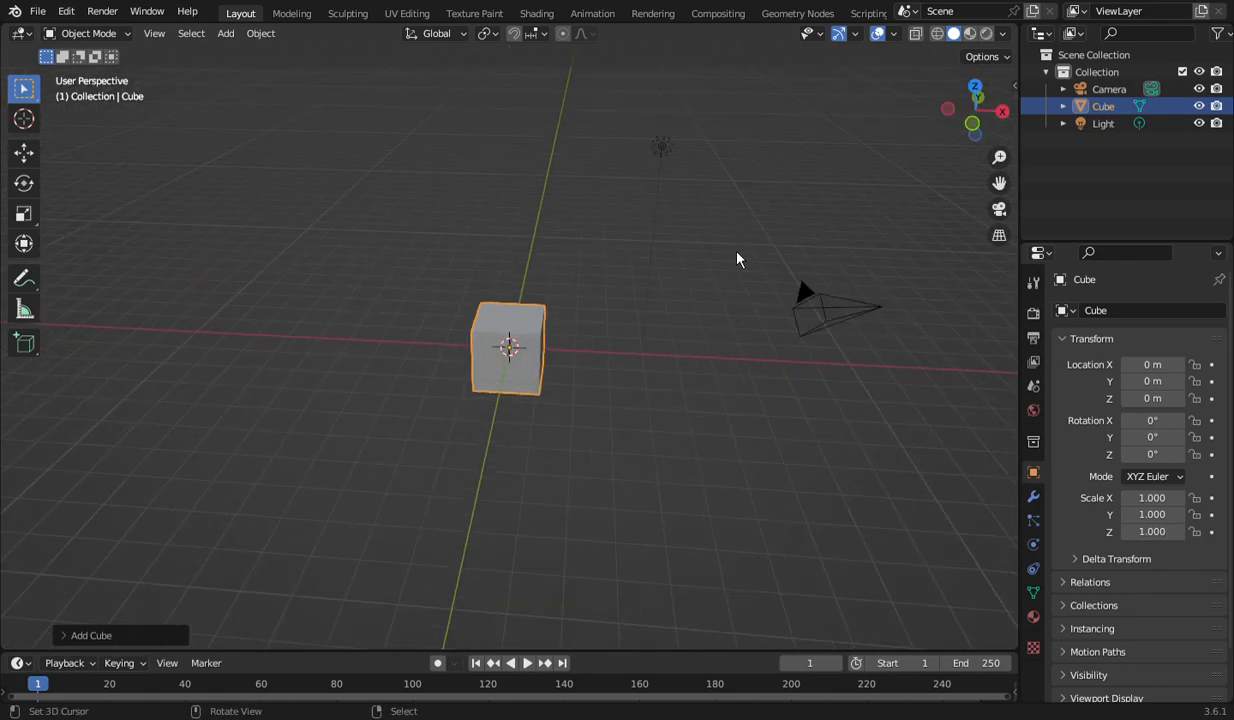
In Edit Mode, extrude the cube's top face upward twice, forming a column with a tall middle section and a short upper section.
{"action": "left_click", "coordinate": [109, 40]}
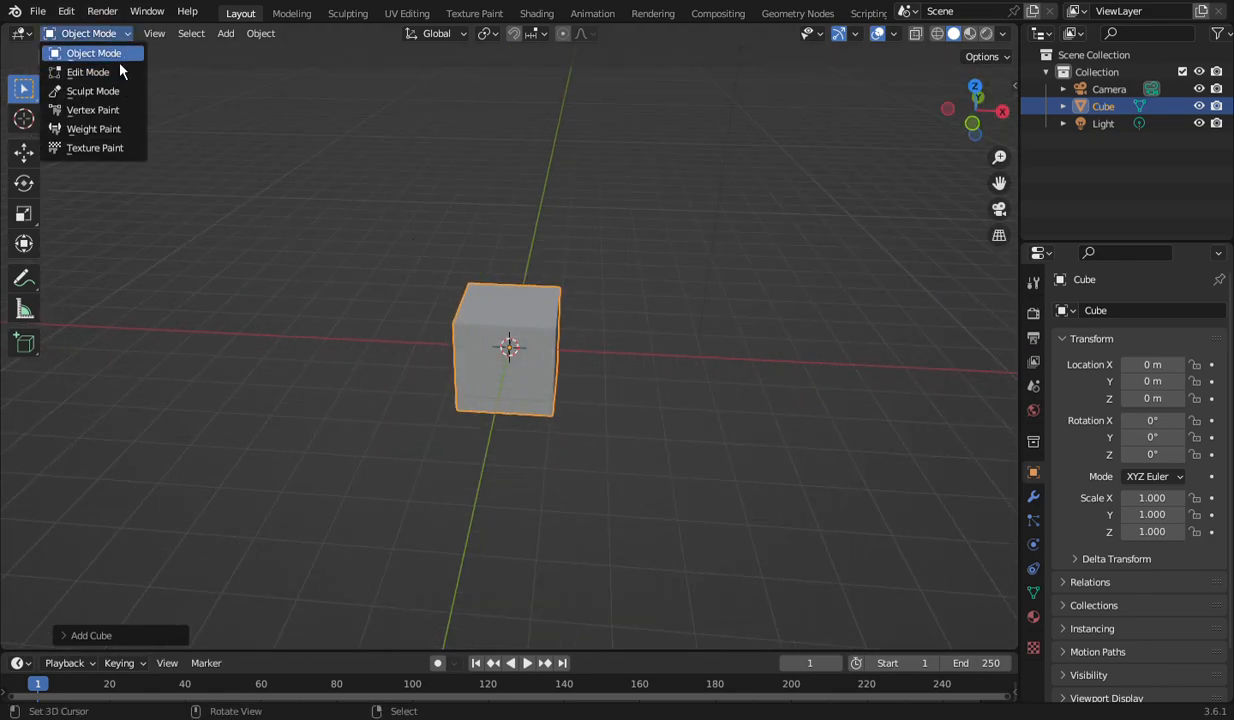
{"action": "left_click", "coordinate": [115, 60]}
{"action": "left_click", "coordinate": [112, 35]}
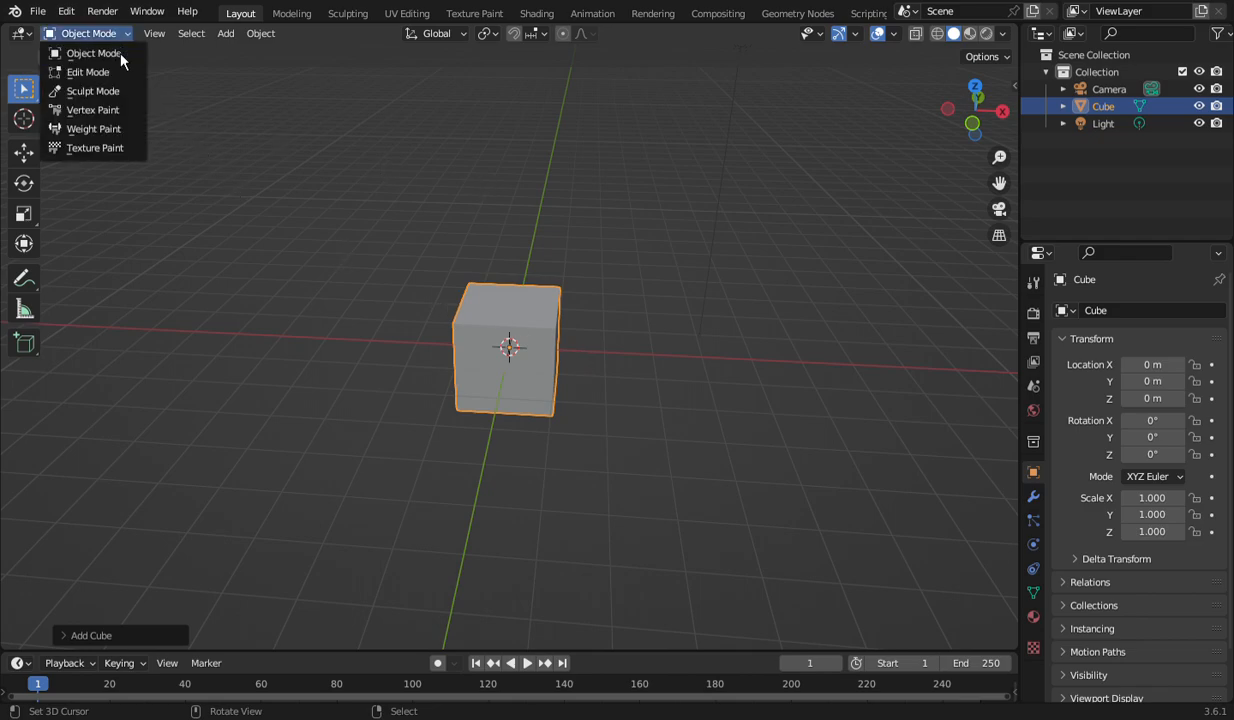
{"action": "left_click", "coordinate": [112, 72]}
{"action": "left_click", "coordinate": [510, 296]}
{"action": "left_click_drag", "start_coordinate": [507, 243], "coordinate": [481, 608]}
{"action": "scroll", "coordinate": [650, 468], "scroll_direction": "down", "scroll_amount": 2}
{"action": "left_click_drag", "start_coordinate": [510, 92], "coordinate": [523, 55]}
Inset the column's tall middle face on the +X side by about 0.4 m and extrude it outward into a long handle.
{"action": "left_click_drag", "start_coordinate": [978, 146], "coordinate": [910, 132]}
{"action": "left_click", "coordinate": [523, 273]}
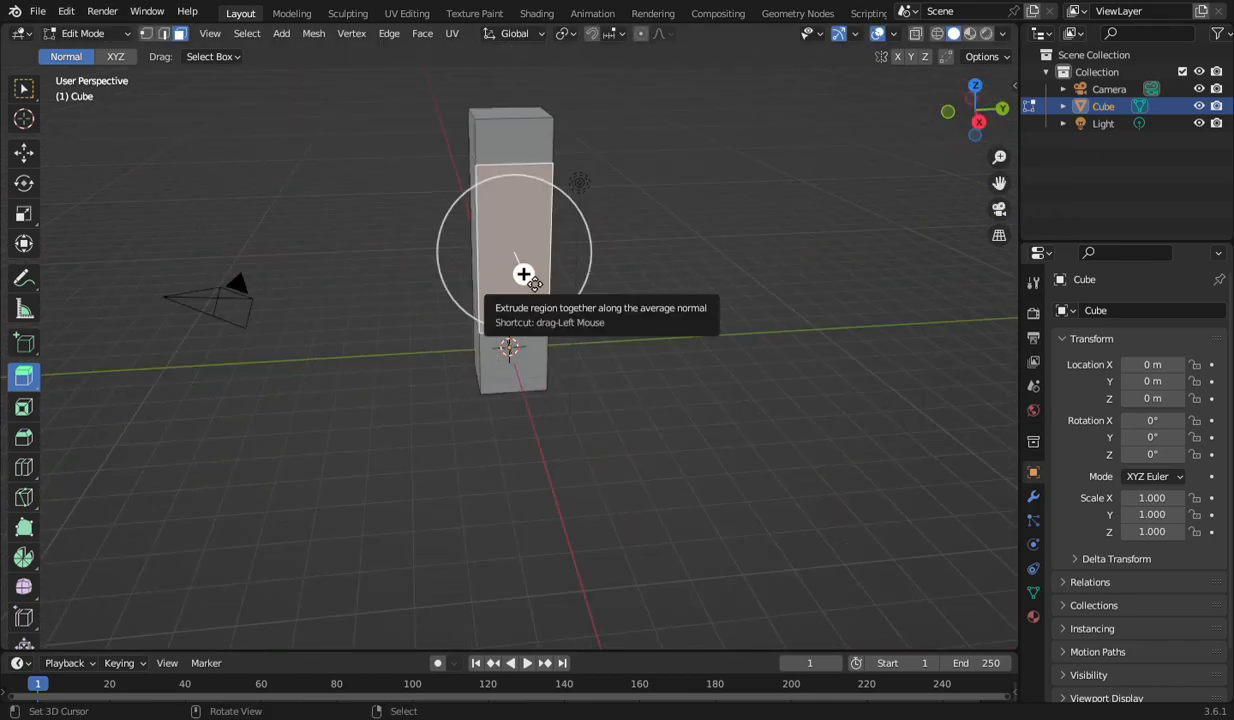
{"action": "key", "text": "i"}
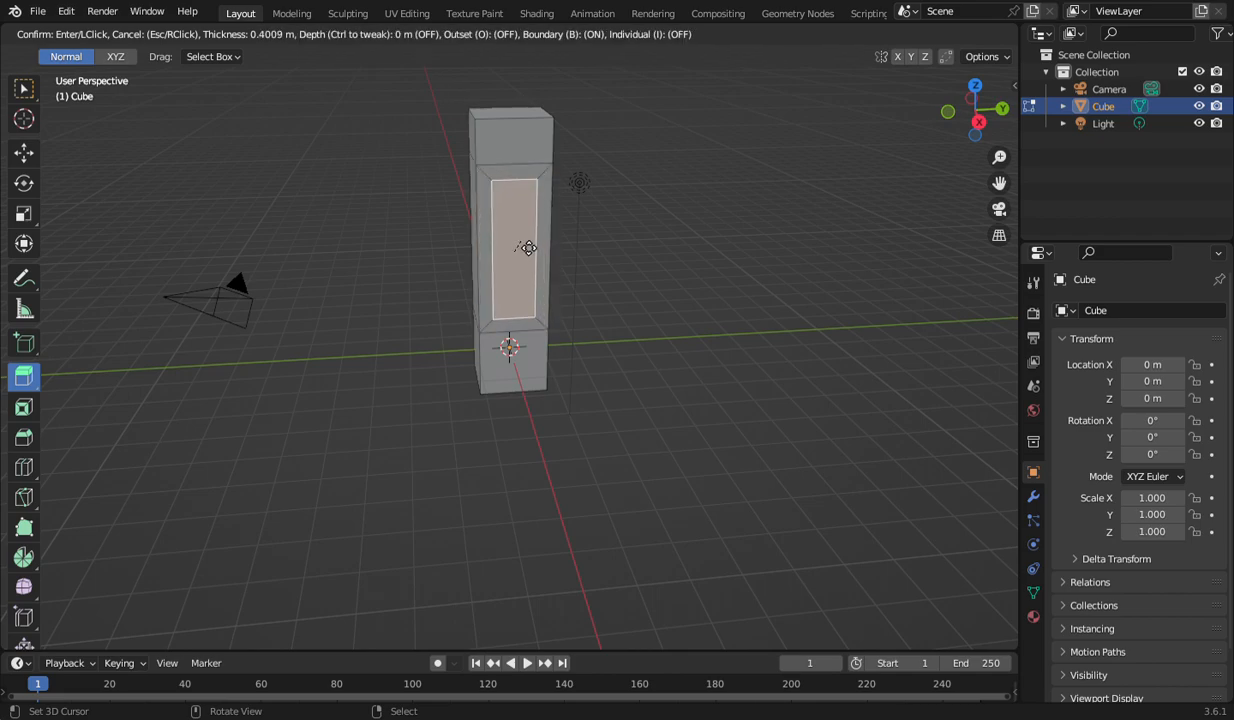
{"action": "left_click", "coordinate": [527, 248]}
{"action": "left_click_drag", "start_coordinate": [523, 273], "coordinate": [655, 512]}
Extrude the column's top face upward and its bottom face downward by a short section each.
{"action": "left_click_drag", "start_coordinate": [958, 123], "coordinate": [550, 238]}
{"action": "left_click", "coordinate": [506, 201]}
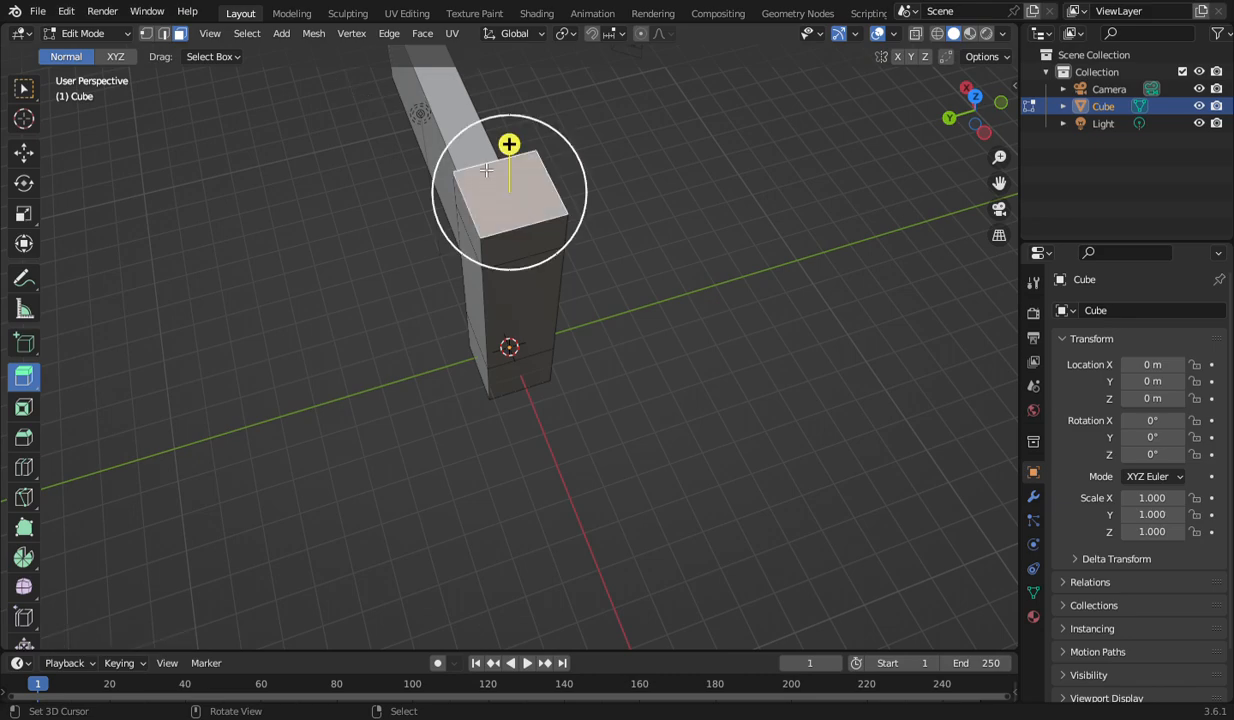
{"action": "left_click_drag", "start_coordinate": [515, 167], "coordinate": [794, 84]}
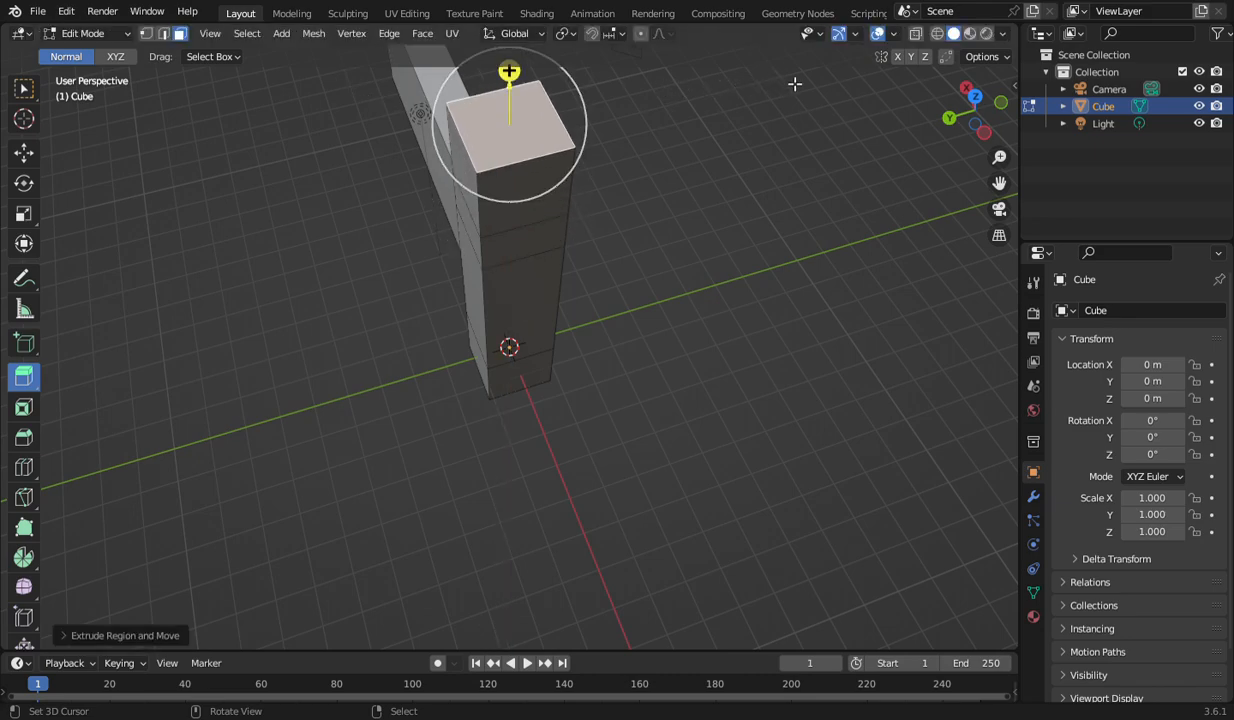
{"action": "left_click_drag", "start_coordinate": [960, 118], "coordinate": [926, 10]}
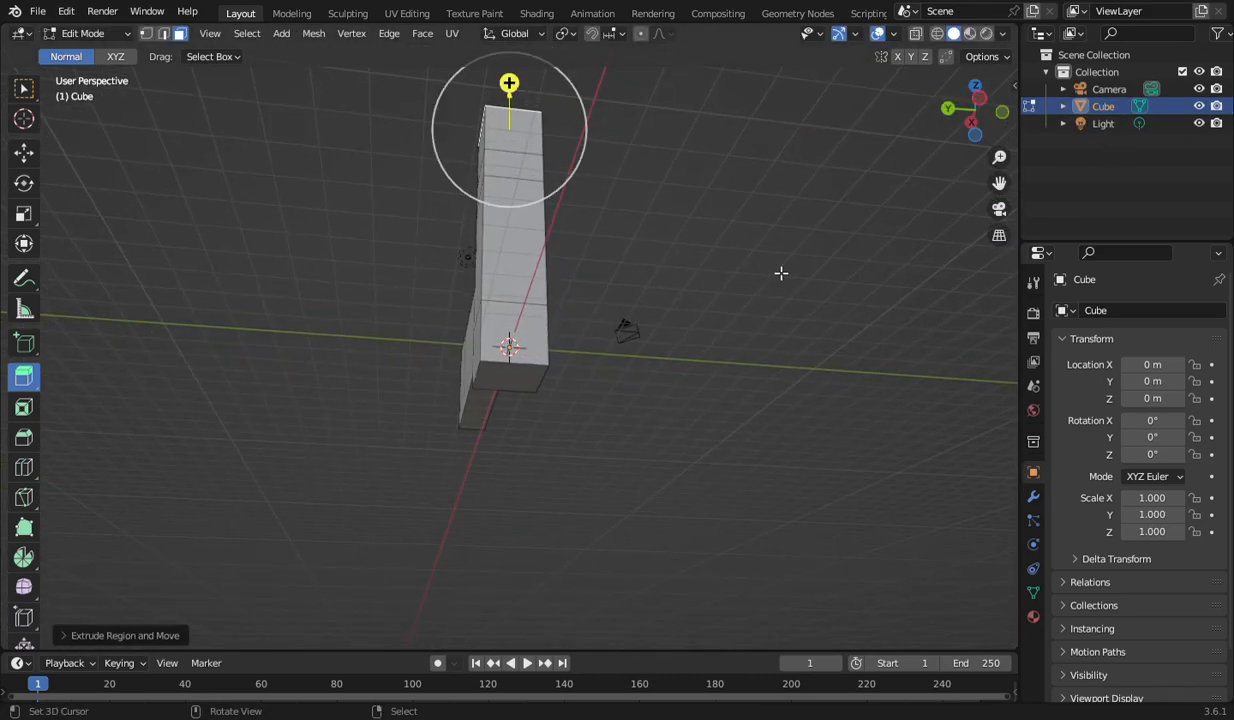
{"action": "left_click", "coordinate": [507, 371]}
{"action": "left_click_drag", "start_coordinate": [509, 435], "coordinate": [531, 523]}
Select the column's five stacked faces on the -X side, opposite the handle, and extrude them outward into a wide slab.
{"action": "left_click_drag", "start_coordinate": [998, 127], "coordinate": [998, 255]}
{"action": "left_click", "coordinate": [485, 169]}
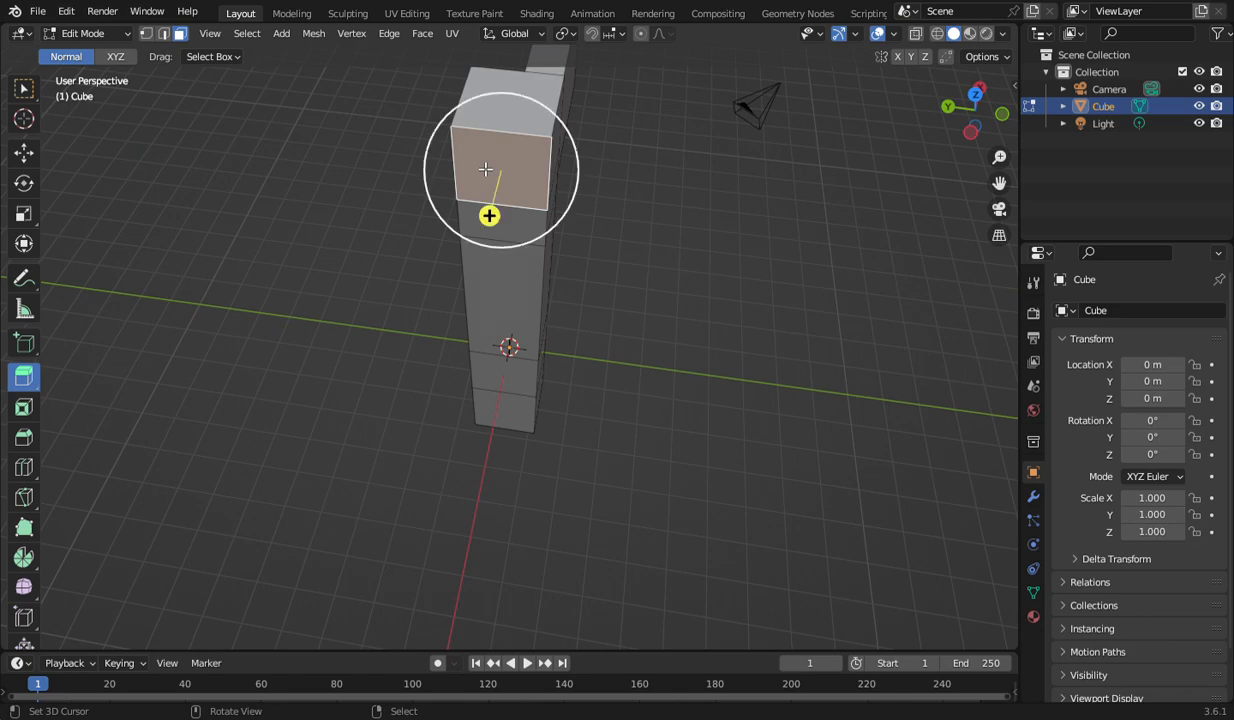
{"action": "left_click", "coordinate": [526, 283], "text": "shift"}
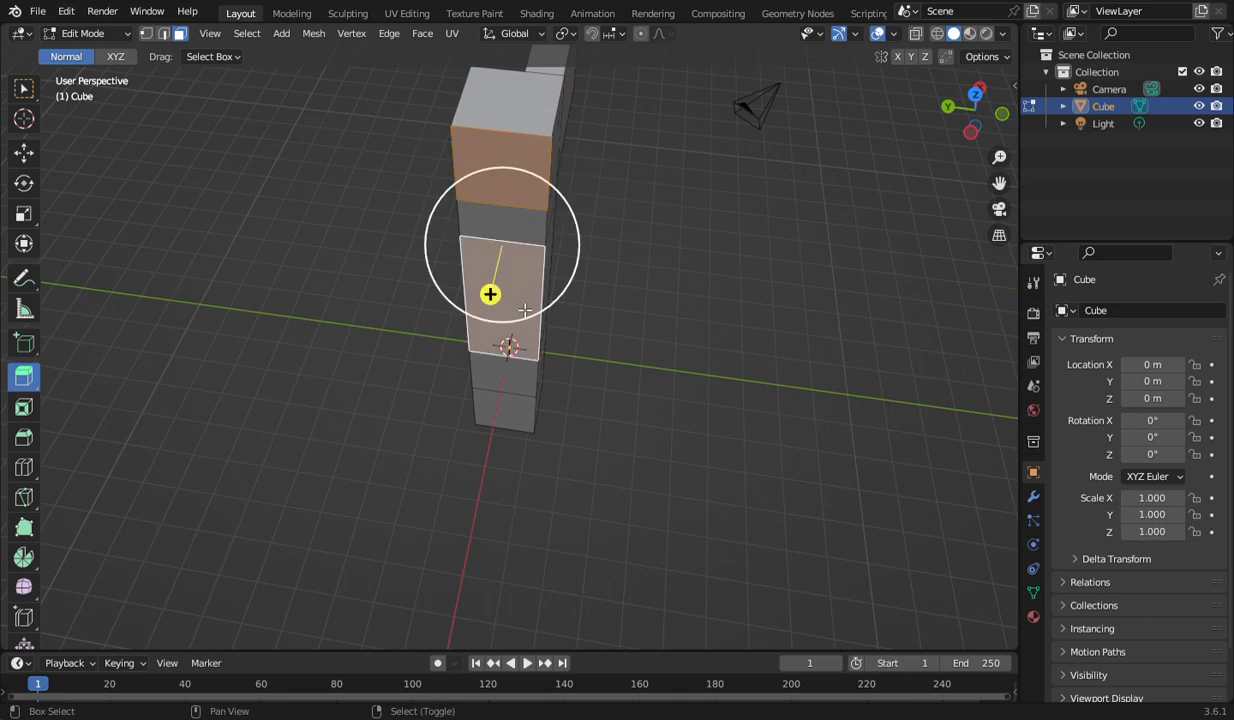
{"action": "left_click", "coordinate": [530, 234], "text": "shift"}
{"action": "left_click", "coordinate": [523, 371], "text": "shift"}
{"action": "left_click", "coordinate": [503, 411], "text": "shift"}
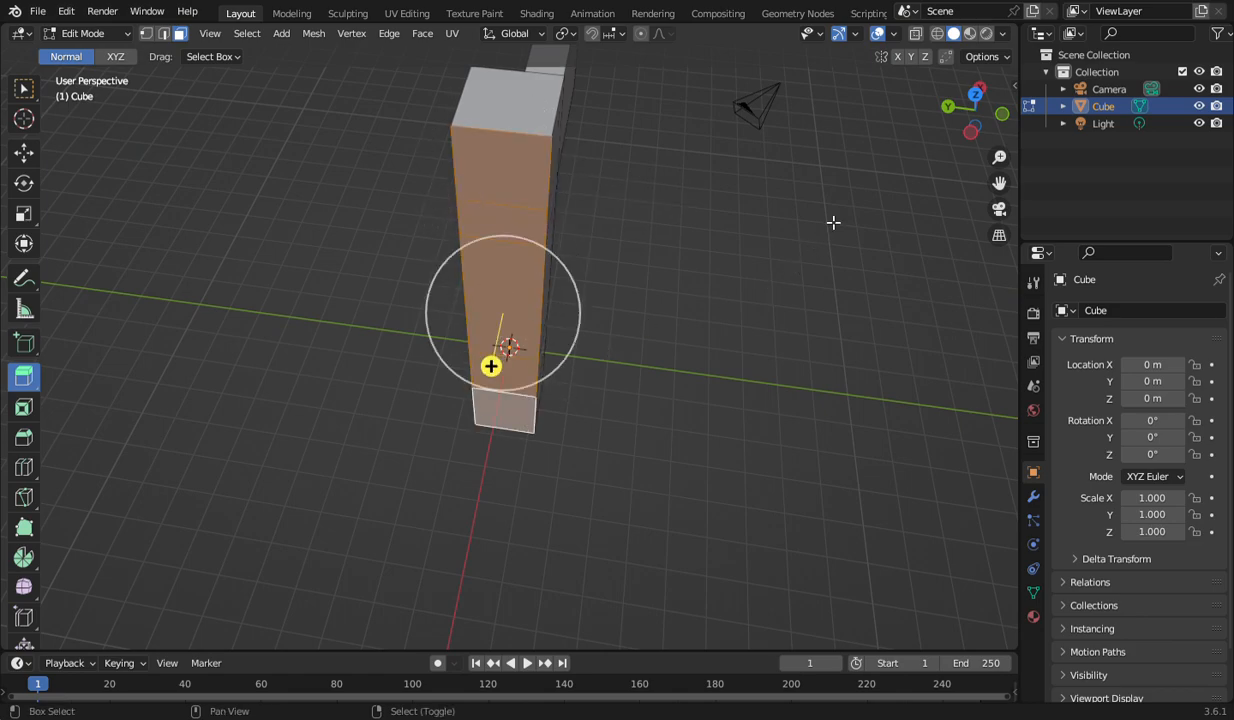
{"action": "left_click_drag", "start_coordinate": [940, 127], "coordinate": [614, 361]}
{"action": "scroll", "coordinate": [630, 345], "scroll_direction": "down", "scroll_amount": 2}
{"action": "left_click_drag", "start_coordinate": [615, 281], "coordinate": [758, 288]}
Add all ten faces of the slab's broad -Y side to the current face selection.
{"action": "left_click_drag", "start_coordinate": [975, 140], "coordinate": [967, 131]}
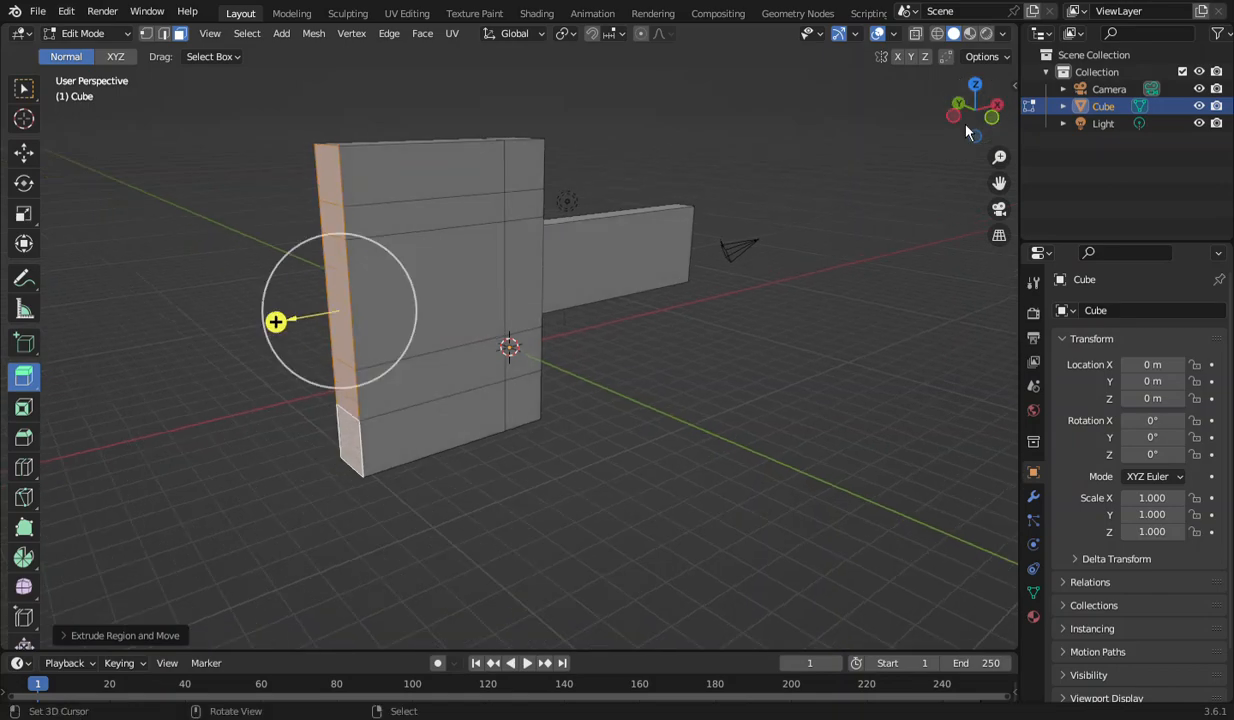
{"action": "left_click", "coordinate": [398, 189], "text": "shift"}
{"action": "left_click", "coordinate": [436, 220], "text": "shift"}
{"action": "left_click", "coordinate": [484, 302], "text": "shift"}
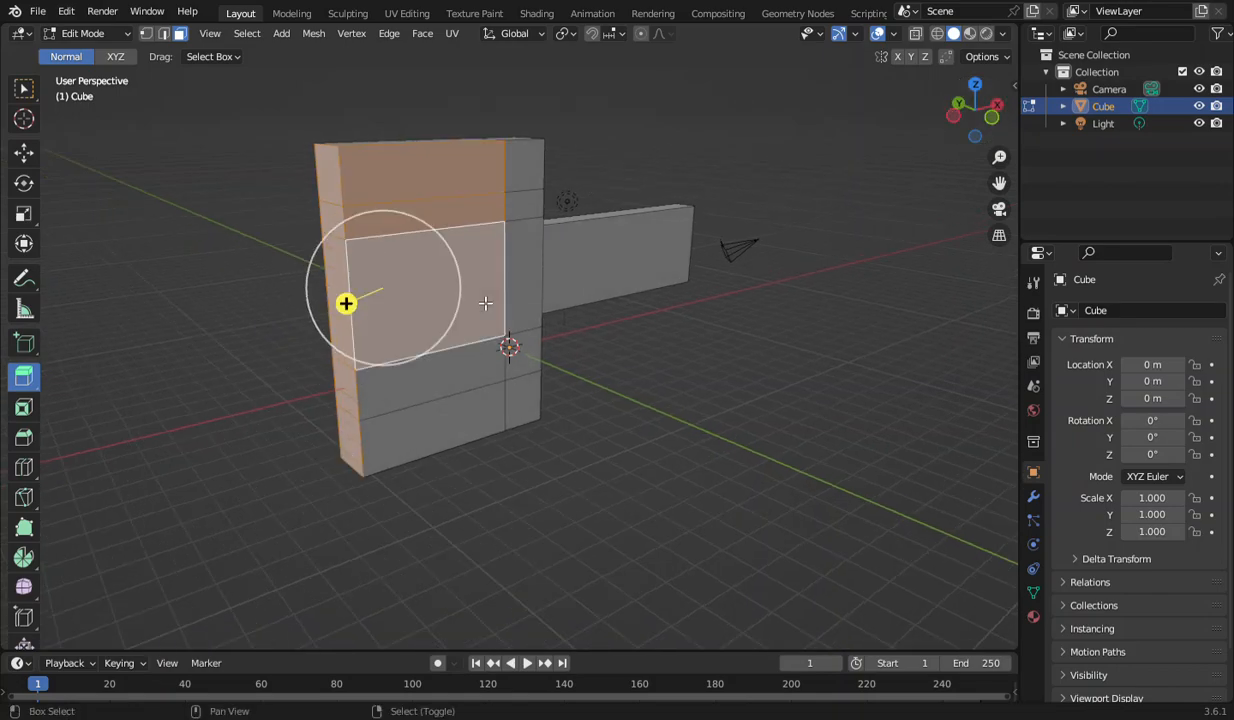
{"action": "left_click", "coordinate": [474, 373], "text": "shift"}
{"action": "left_click", "coordinate": [482, 430], "text": "shift"}
{"action": "left_click", "coordinate": [520, 400], "text": "shift"}
{"action": "left_click", "coordinate": [524, 352], "text": "shift"}
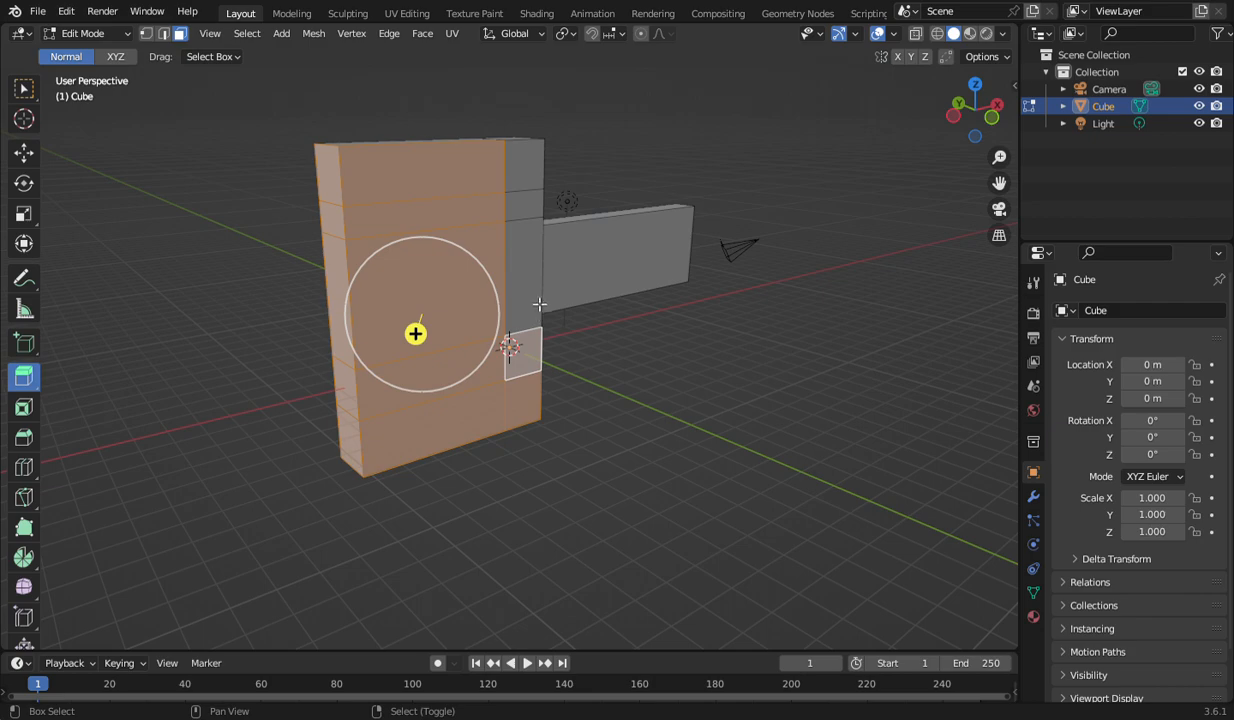
{"action": "left_click", "coordinate": [518, 267], "text": "shift"}
{"action": "left_click", "coordinate": [508, 201], "text": "shift"}
{"action": "left_click", "coordinate": [505, 178], "text": "shift"}
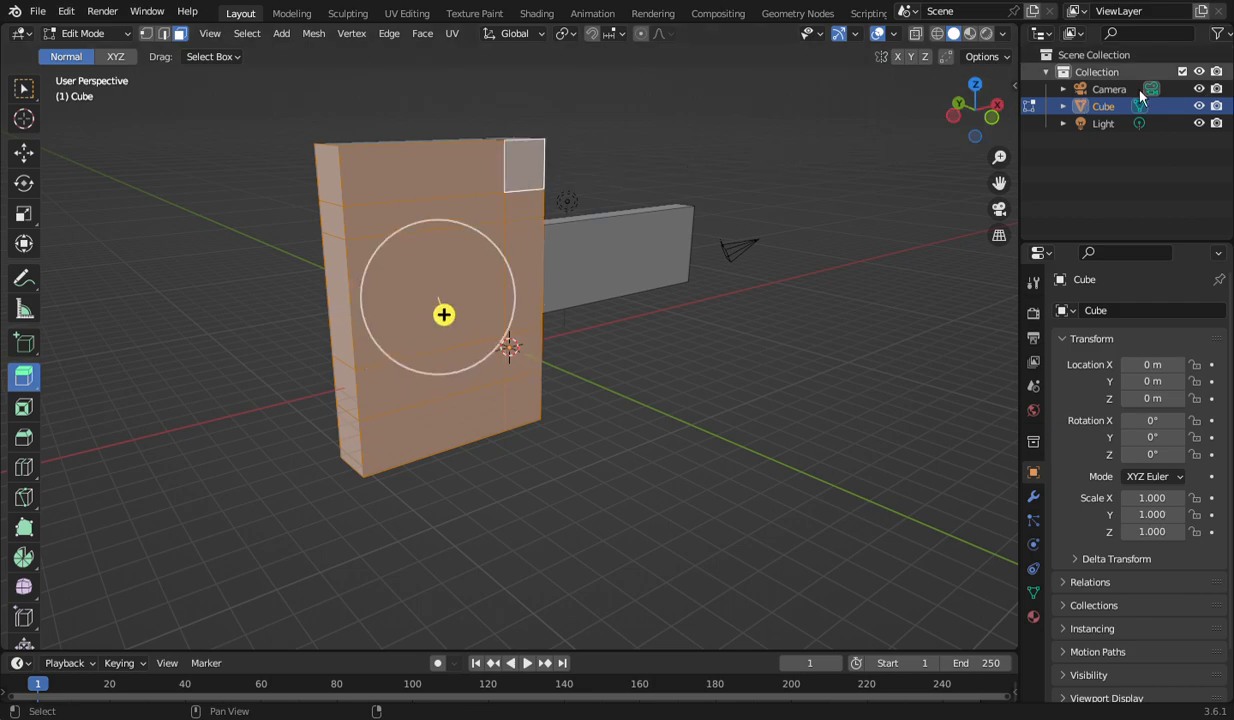
Add all ten faces of the slab's broad +Y side to the selection as well.
{"action": "left_click_drag", "start_coordinate": [930, 121], "coordinate": [985, 130]}
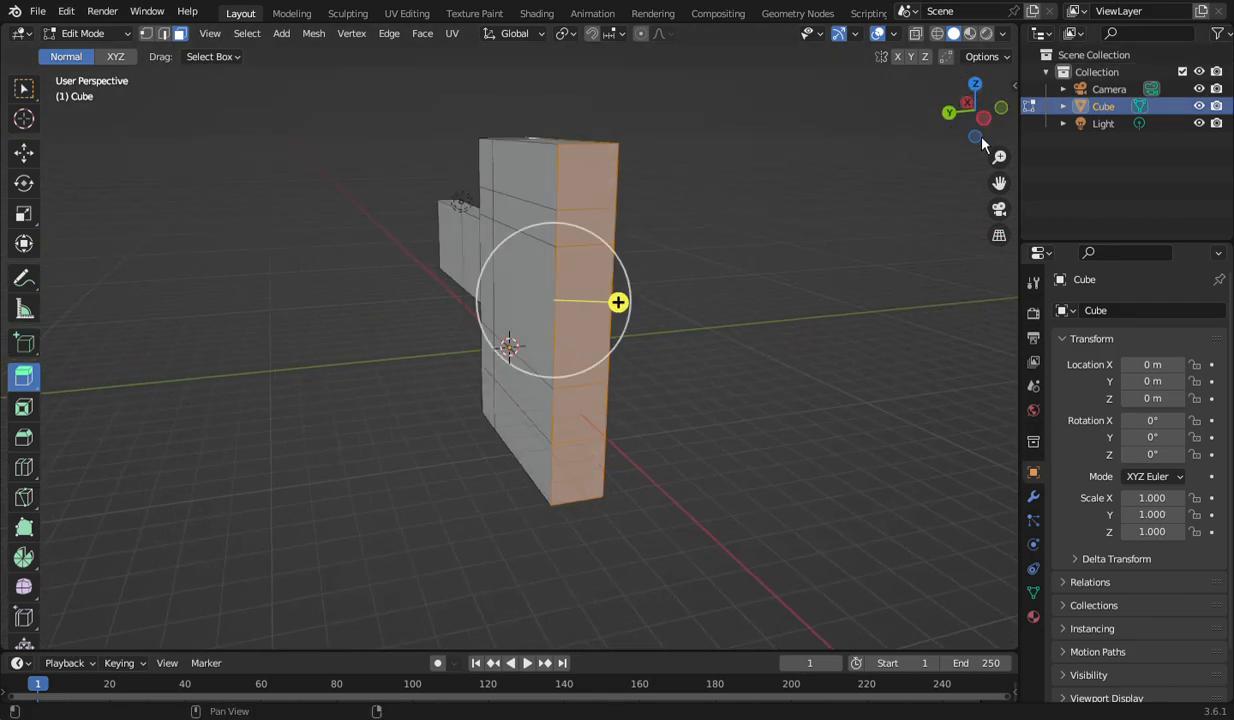
{"action": "left_click", "coordinate": [527, 164], "text": "shift"}
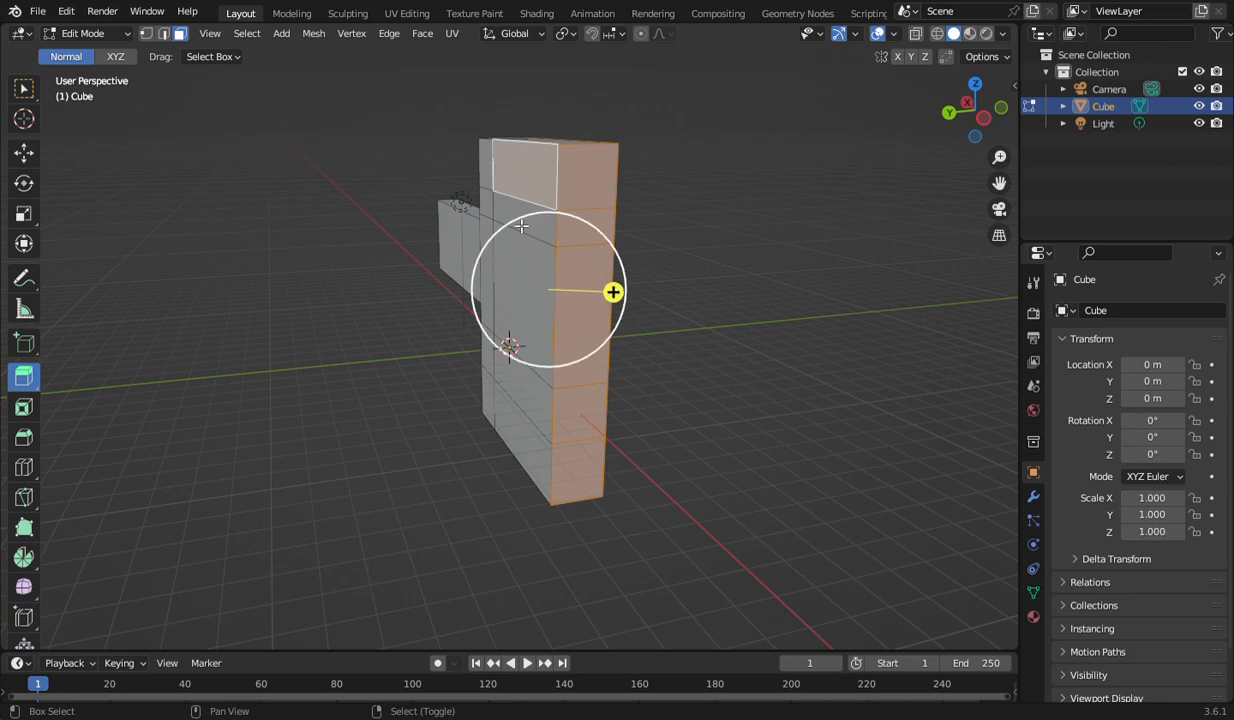
{"action": "left_click", "coordinate": [494, 178], "text": "shift"}
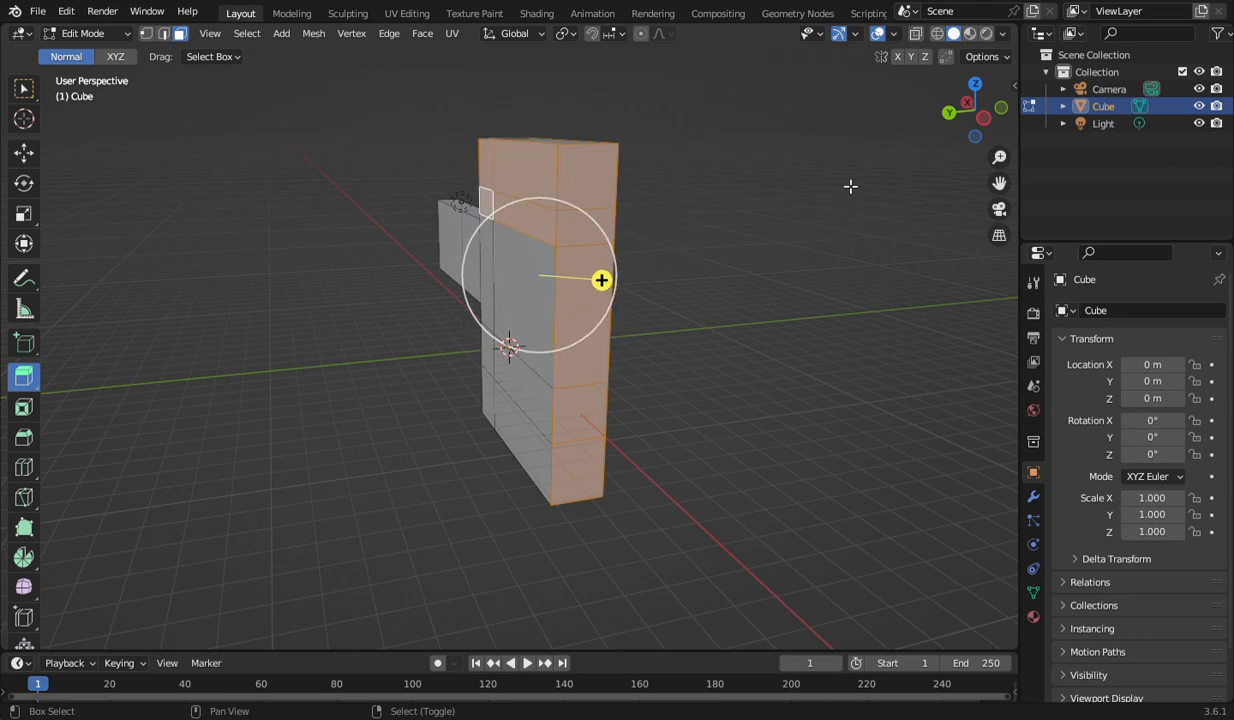
{"action": "left_click_drag", "start_coordinate": [981, 138], "coordinate": [950, 135]}
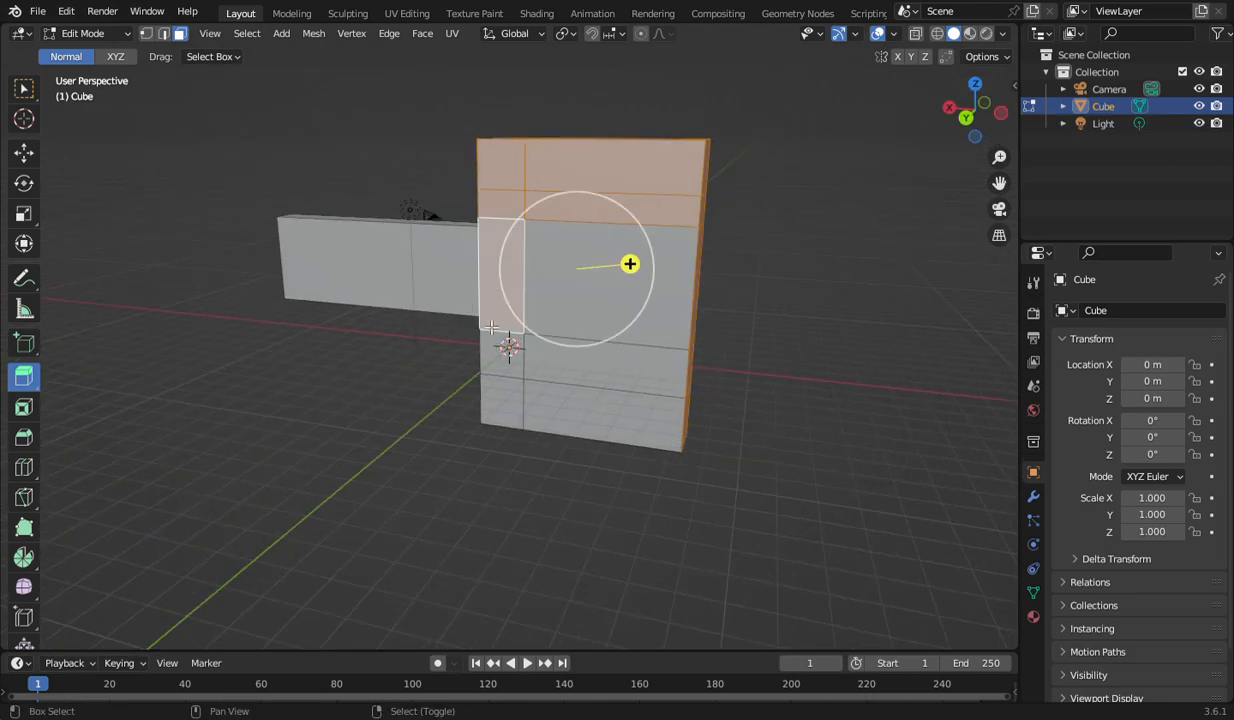
{"action": "left_click", "coordinate": [541, 400], "text": "shift"}
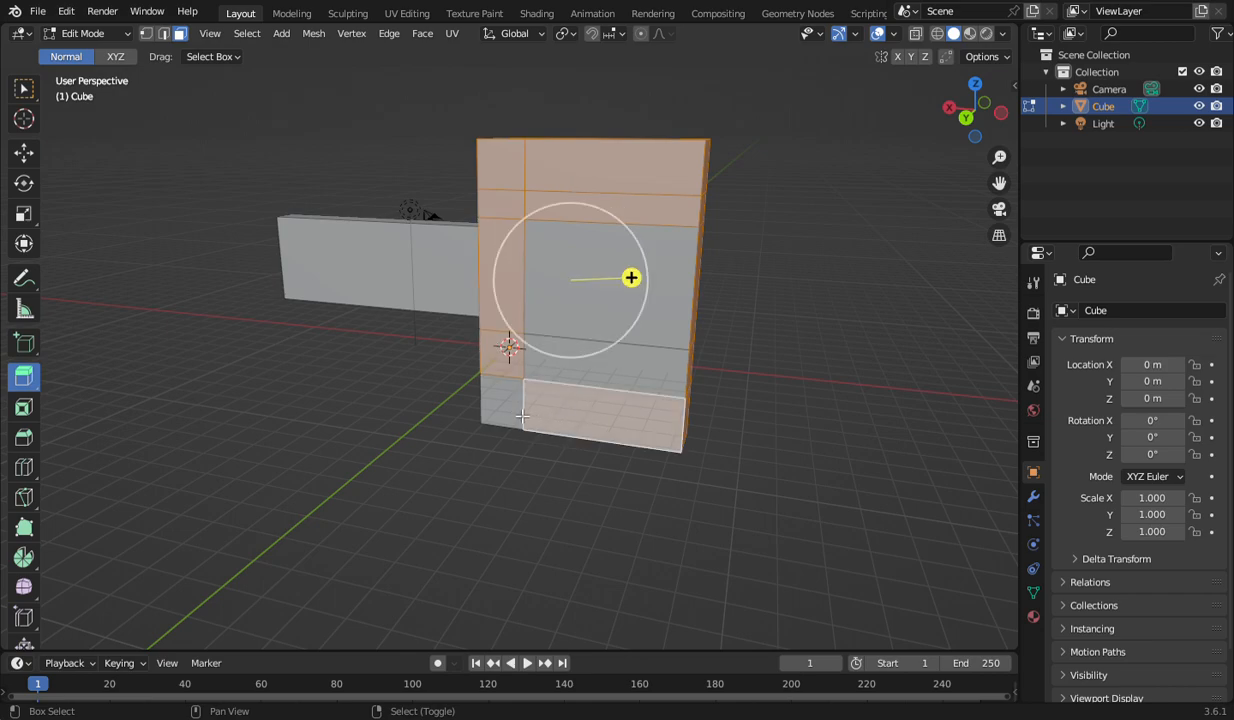
{"action": "left_click", "coordinate": [519, 406], "text": "shift"}
{"action": "left_click", "coordinate": [621, 359], "text": "shift"}
{"action": "left_click", "coordinate": [657, 337], "text": "shift"}
Deselect the slab's five narrow -X faces and extrude both selected broad sides outward with Extrude Along Normals, forming a thick block head.
{"action": "mouse_move", "coordinate": [975, 105]}
{"action": "left_mouse_down"}
{"action": "mouse_move", "coordinate": [905, 110]}
{"action": "mouse_move", "coordinate": [960, 125]}
{"action": "left_mouse_up"}
{"action": "scroll", "coordinate": [759, 334], "scroll_direction": "down", "scroll_amount": 2}
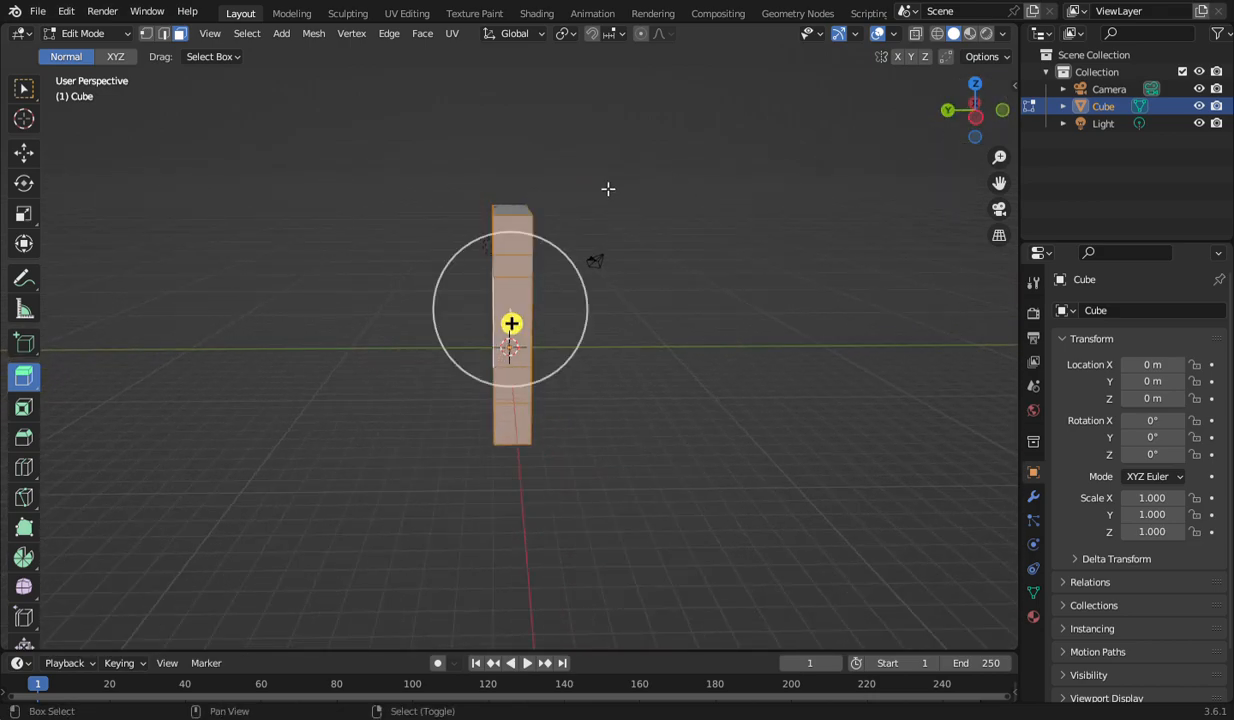
{"action": "left_click", "coordinate": [521, 270], "text": "shift"}
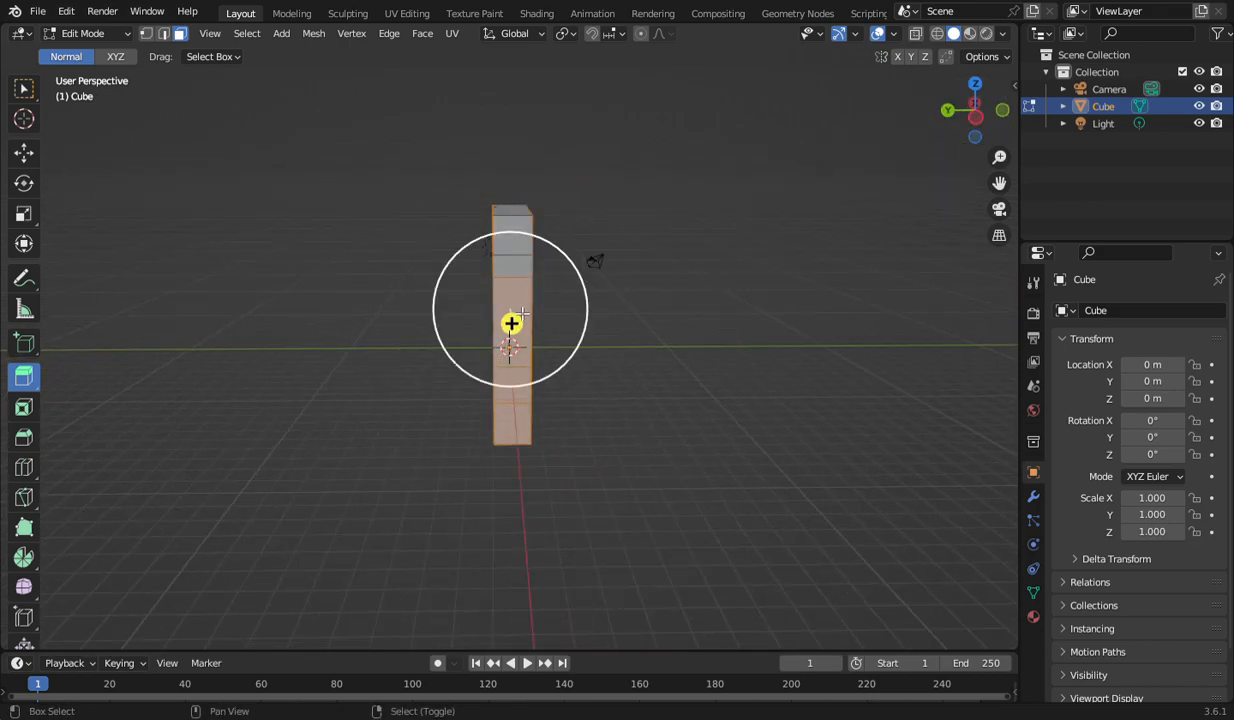
{"action": "left_click", "coordinate": [529, 433], "text": "shift"}
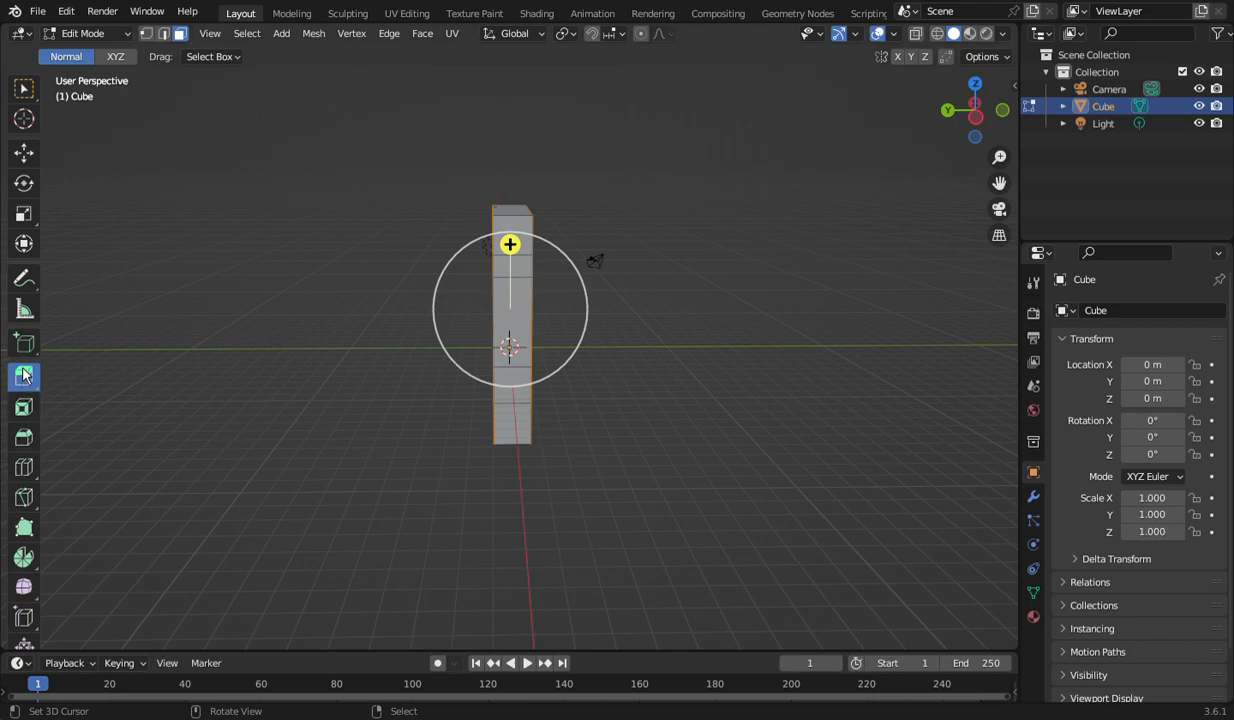
{"action": "left_click_drag", "start_coordinate": [24, 375], "coordinate": [77, 420]}
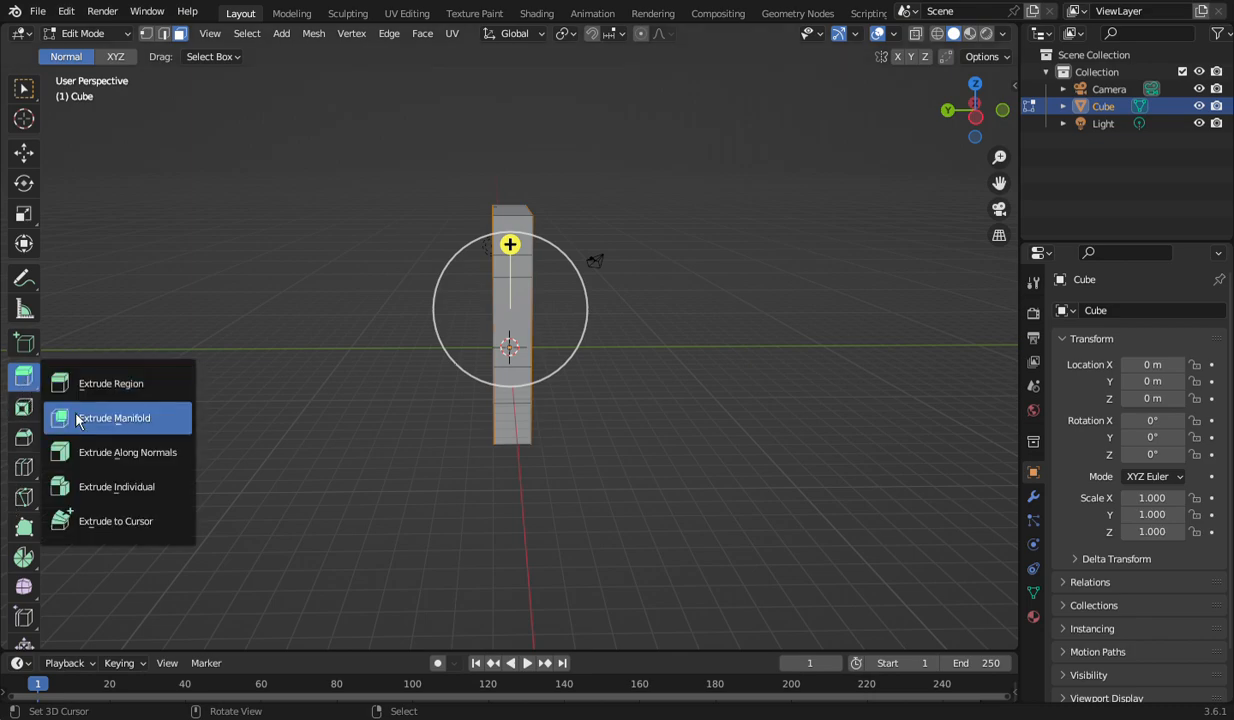
{"action": "left_click", "coordinate": [151, 455]}
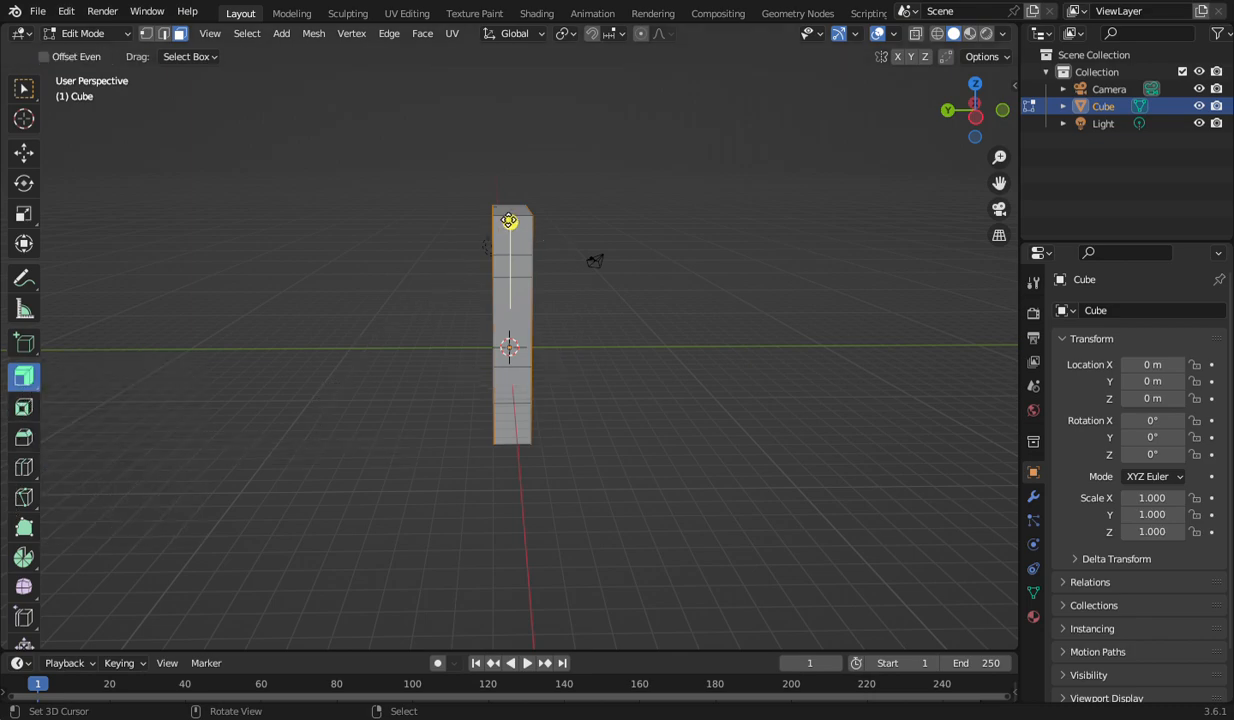
{"action": "left_click_drag", "start_coordinate": [522, 222], "coordinate": [392, 253]}
{"action": "mouse_move", "coordinate": [936, 96]}
{"action": "left_mouse_down"}
{"action": "mouse_move", "coordinate": [905, 100]}
{"action": "mouse_move", "coordinate": [945, 78]}
{"action": "mouse_move", "coordinate": [948, 88]}
{"action": "left_mouse_up"}
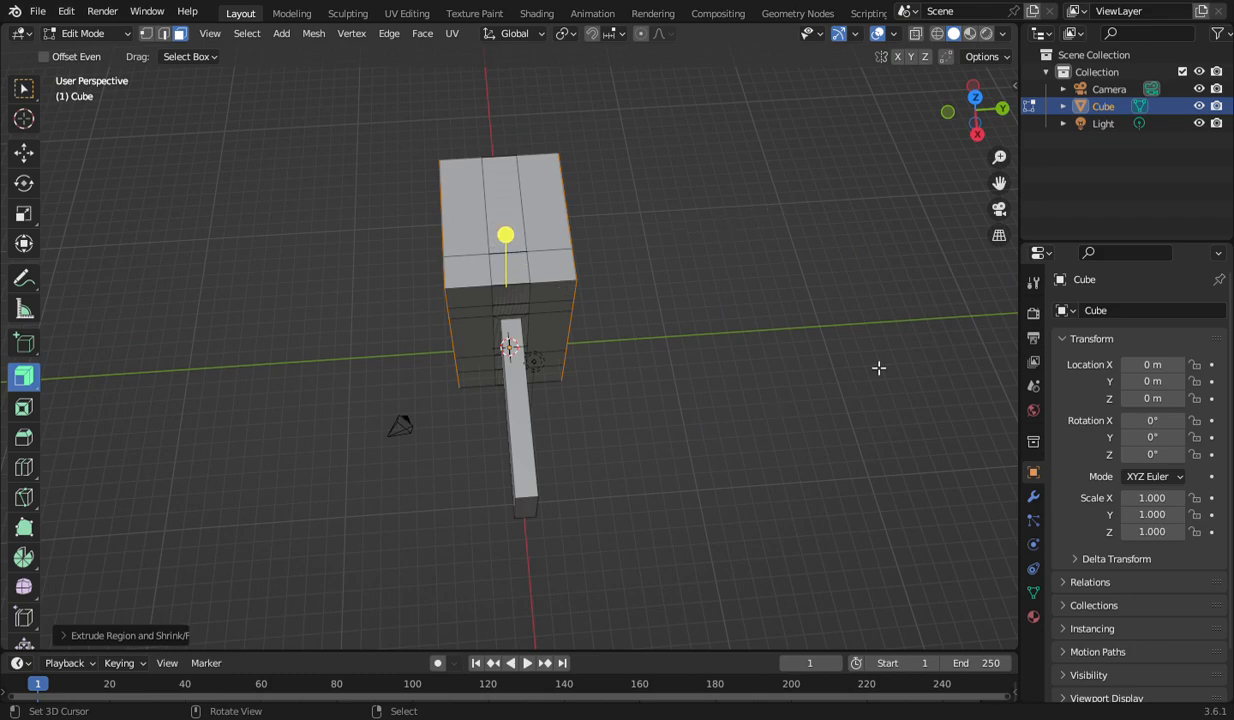
{"action": "left_click_drag", "start_coordinate": [975, 110], "coordinate": [950, 90]}
{"action": "scroll", "coordinate": [650, 341], "scroll_direction": "up", "scroll_amount": 6}
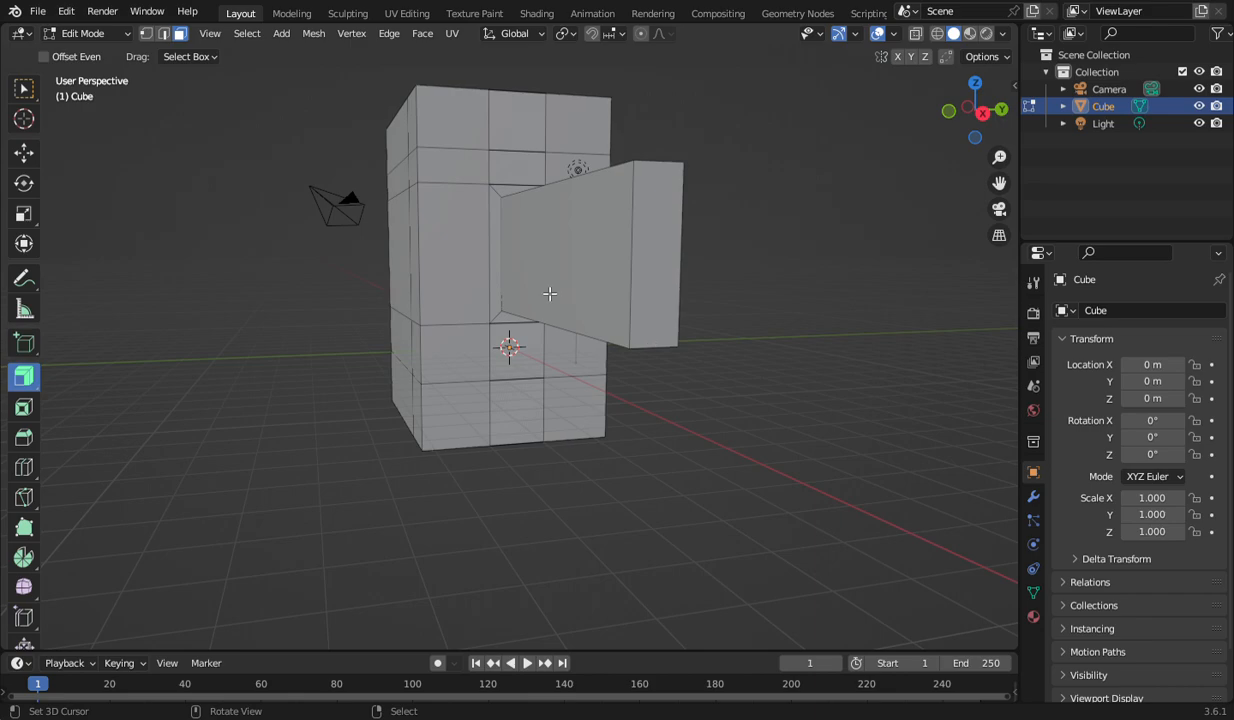
{"action": "left_click", "coordinate": [494, 231]}
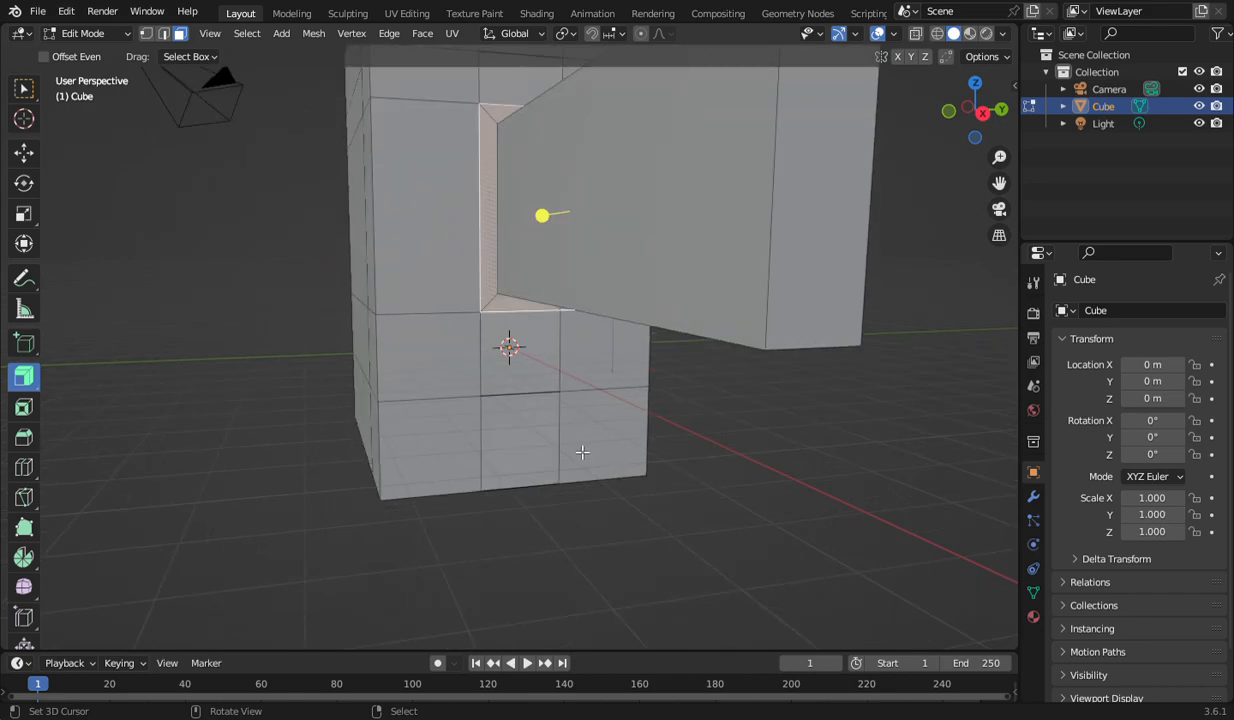
{"action": "left_click_drag", "start_coordinate": [1003, 124], "coordinate": [916, 143]}
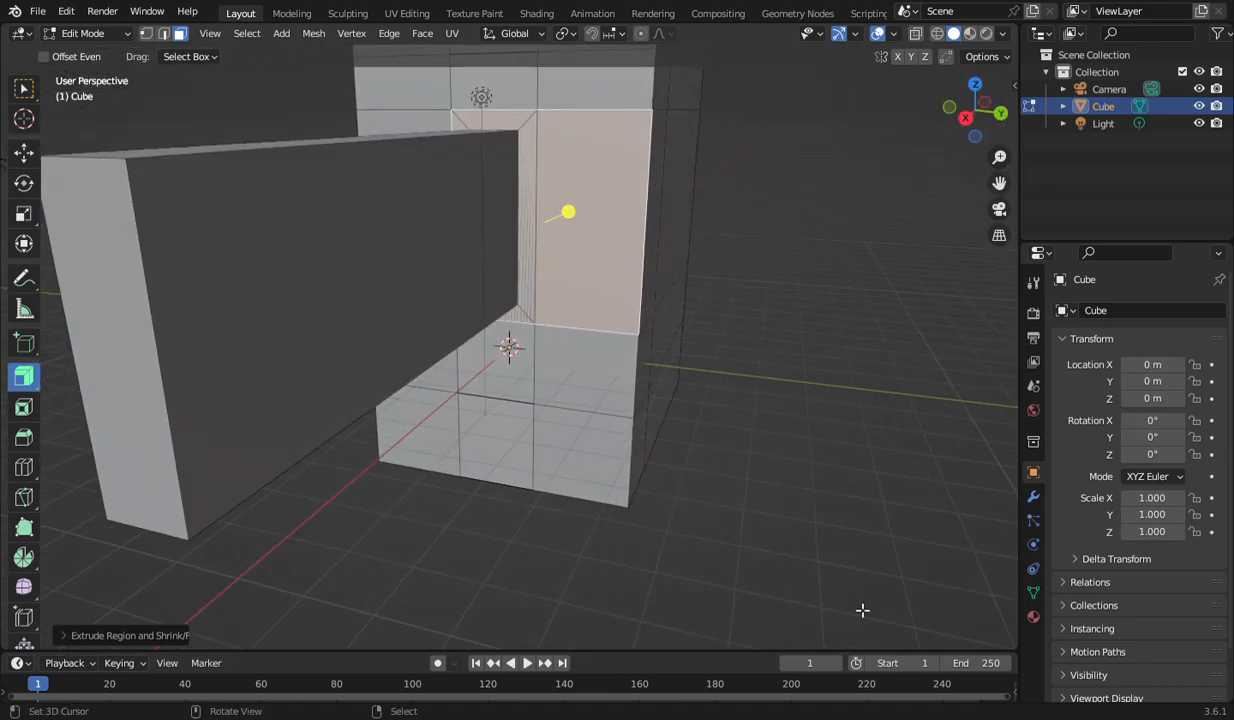
{"action": "right_click", "coordinate": [862, 609]}
{"action": "left_click", "coordinate": [530, 262]}
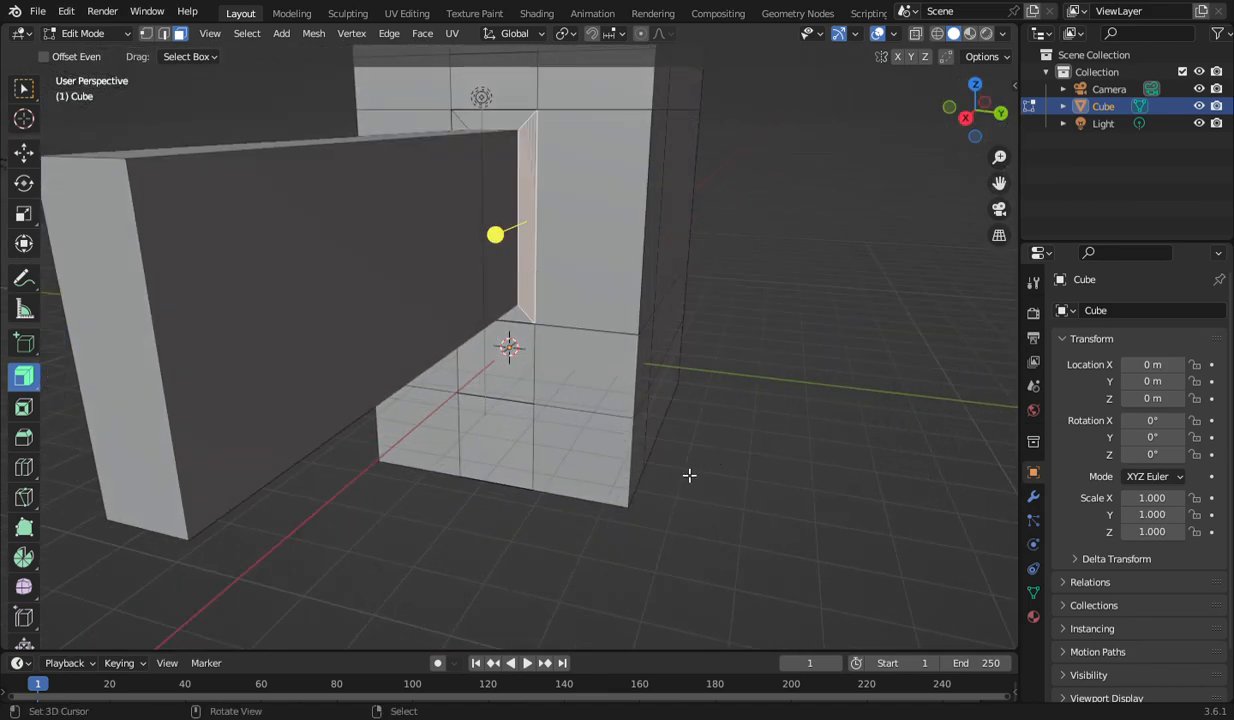
{"action": "left_click_drag", "start_coordinate": [979, 126], "coordinate": [1031, 149]}
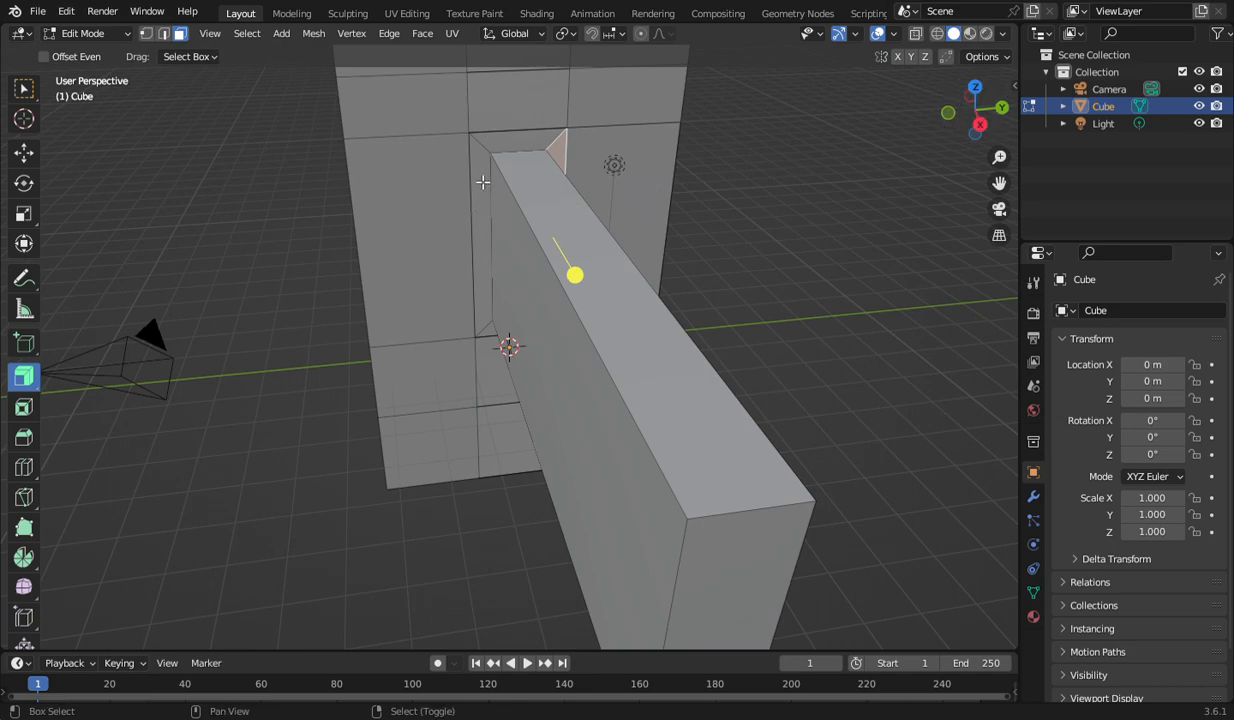
{"action": "left_click", "coordinate": [516, 163], "text": "shift"}
{"action": "left_click", "coordinate": [529, 201]}
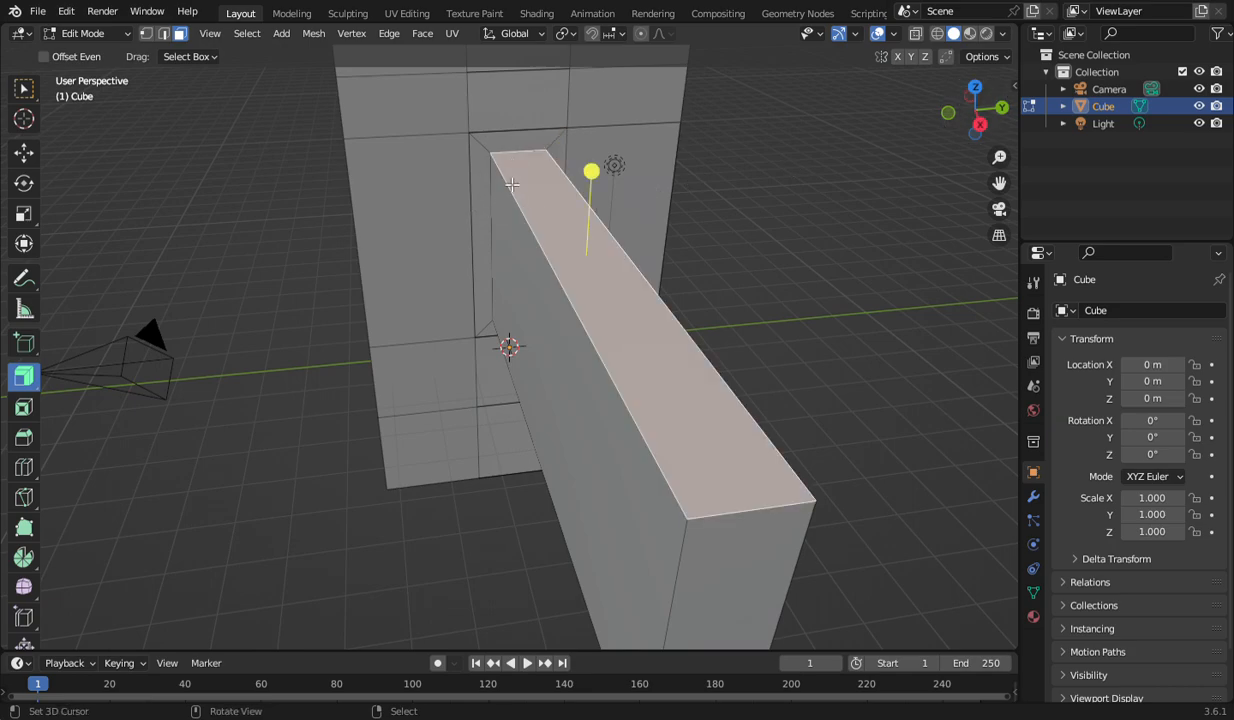
{"action": "right_click", "coordinate": [813, 381]}
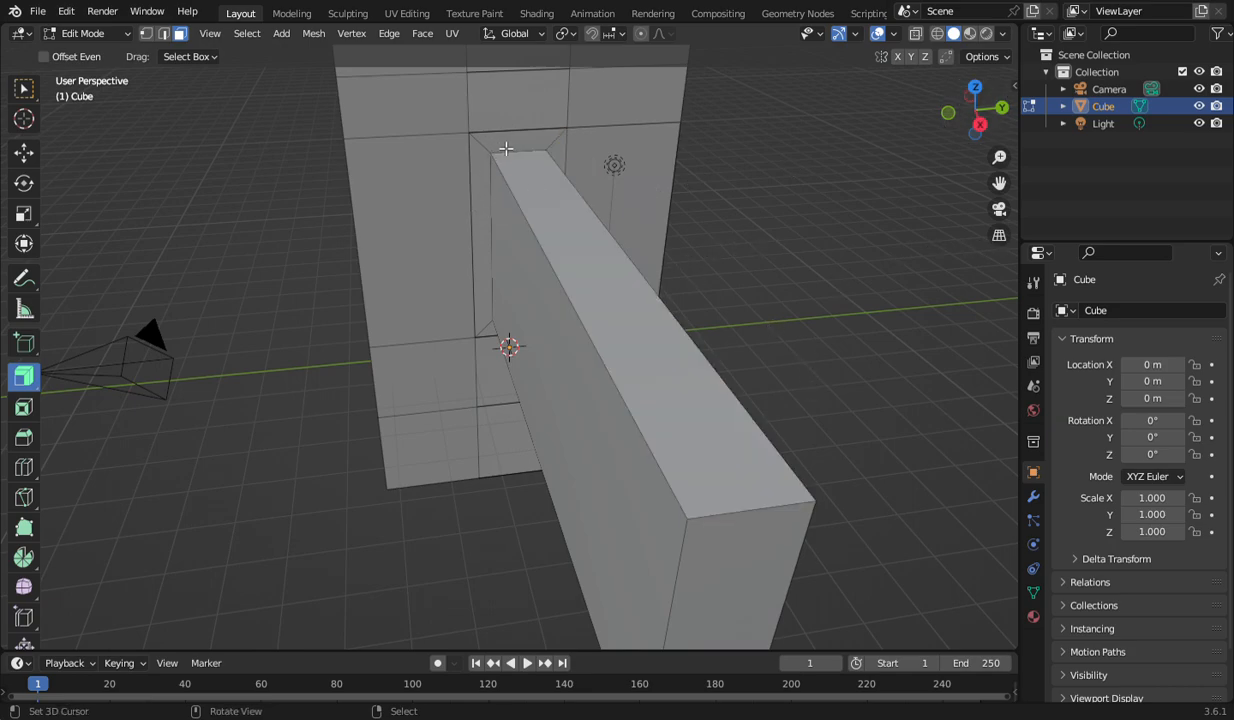
{"action": "right_click", "coordinate": [477, 183], "text": "shift"}
{"action": "right_click", "coordinate": [853, 461]}
{"action": "right_click", "coordinate": [516, 152]}
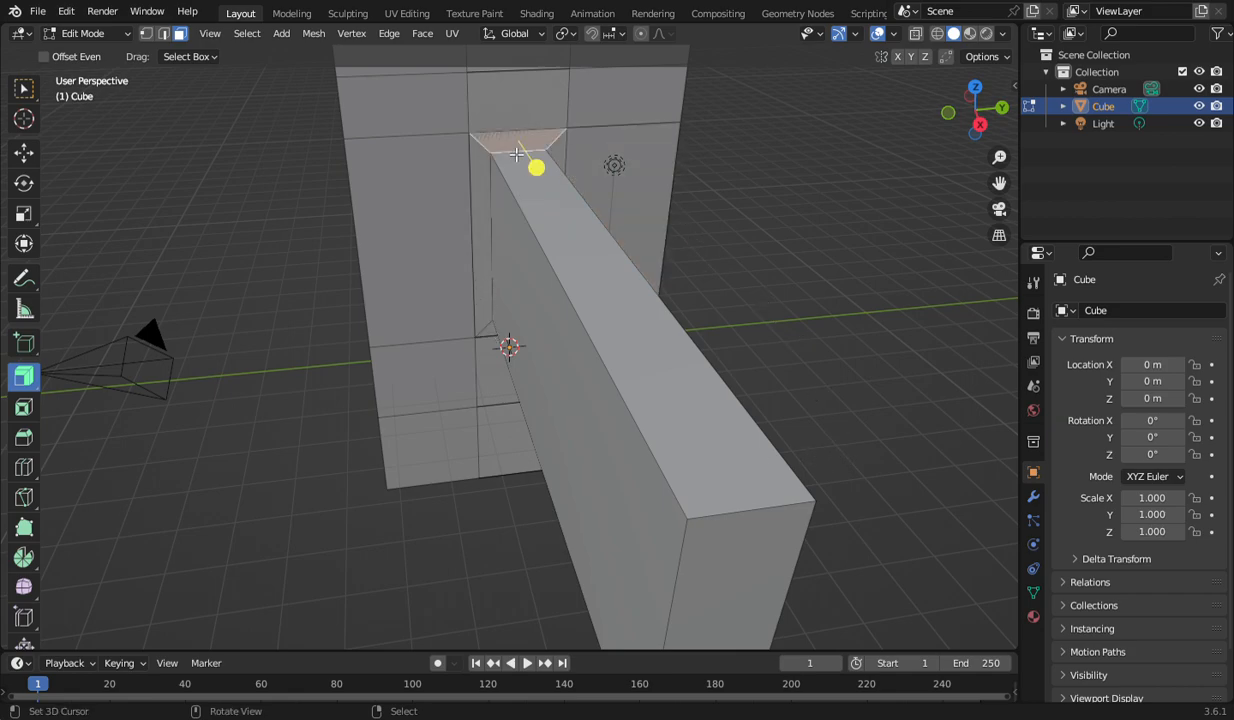
{"action": "right_click", "coordinate": [488, 210], "text": "shift"}
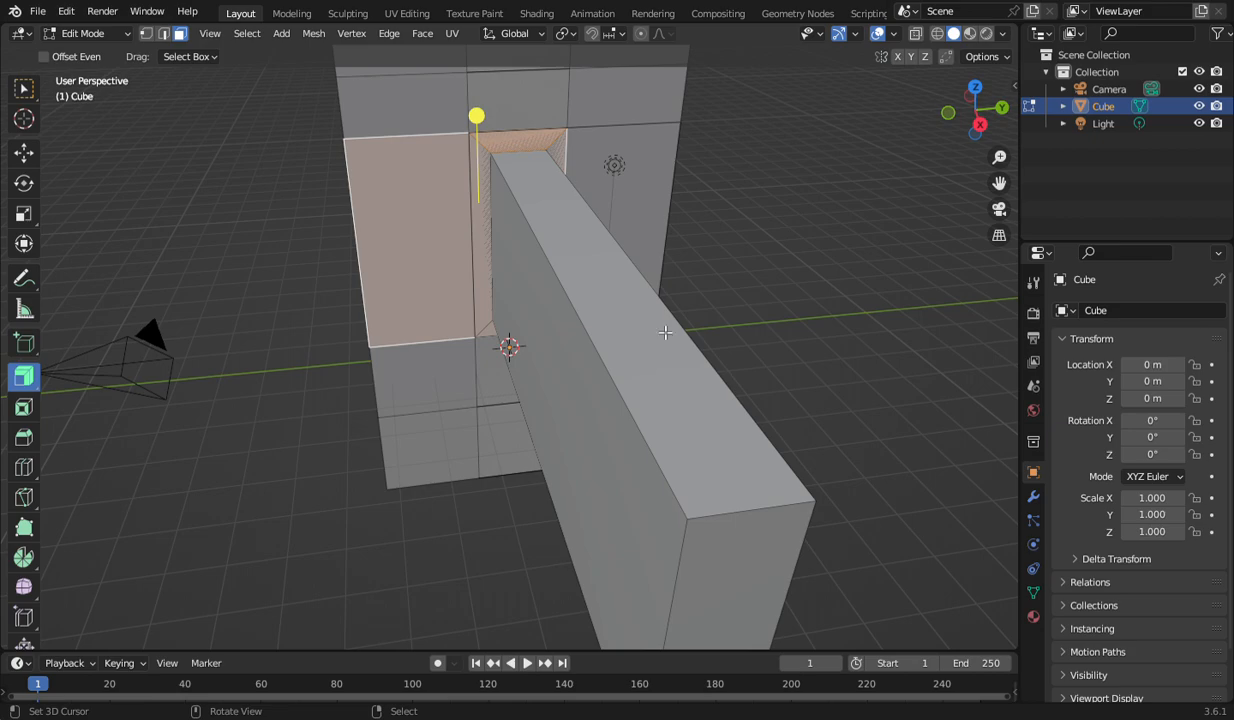
{"action": "right_click", "coordinate": [863, 422]}
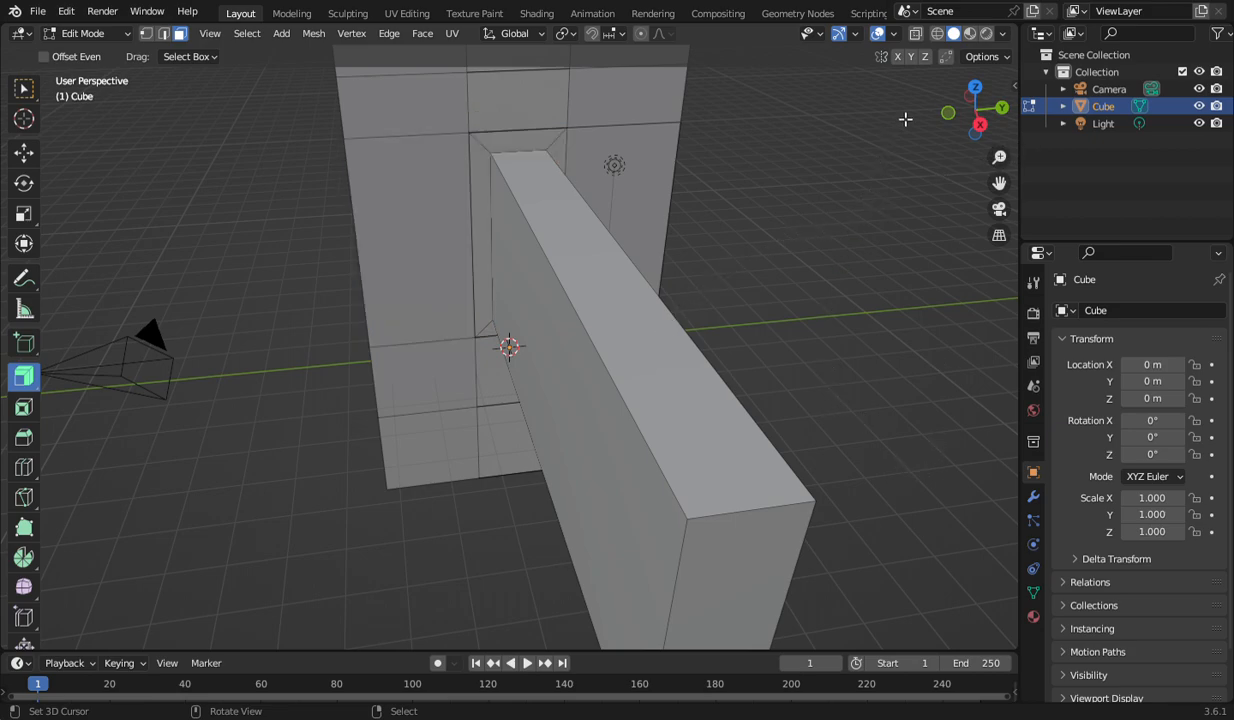
Widen the handle by extruding its +Y and -Y side faces outward slightly with Extrude Region.
{"action": "left_click_drag", "start_coordinate": [946, 110], "coordinate": [823, 152]}
{"action": "right_click", "coordinate": [402, 287]}
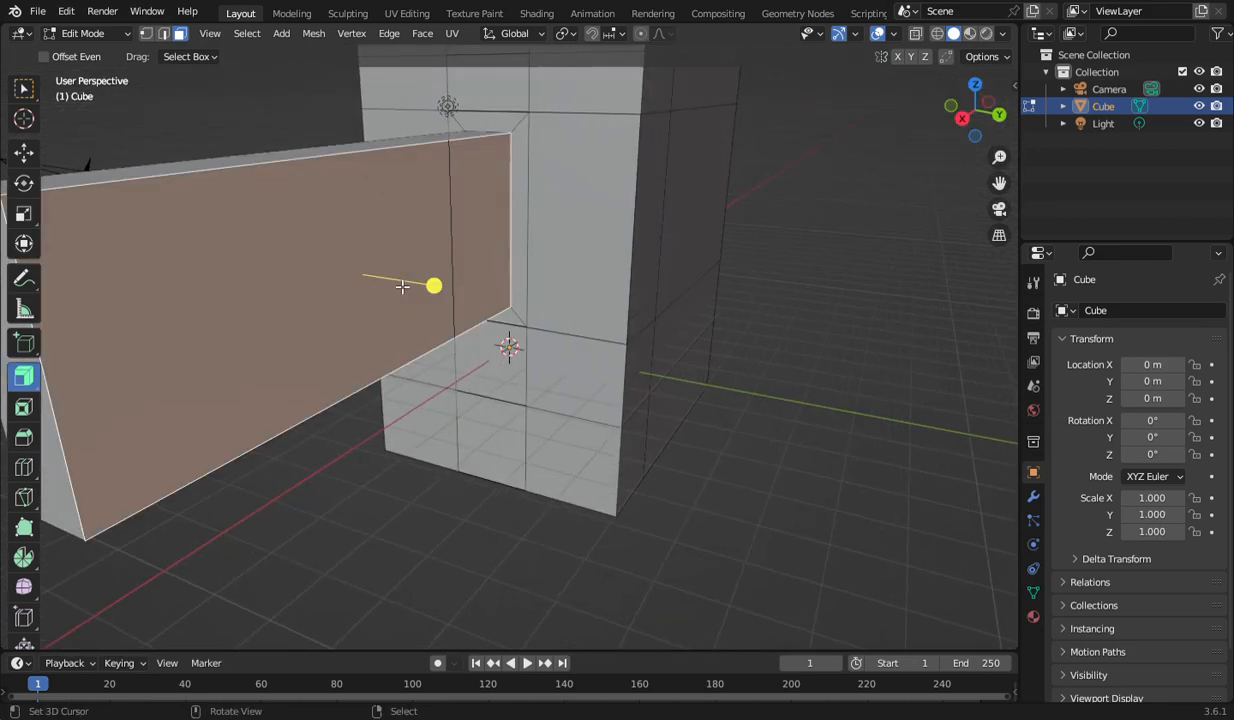
{"action": "left_click_drag", "start_coordinate": [24, 386], "coordinate": [91, 388]}
{"action": "left_click_drag", "start_coordinate": [413, 283], "coordinate": [441, 288]}
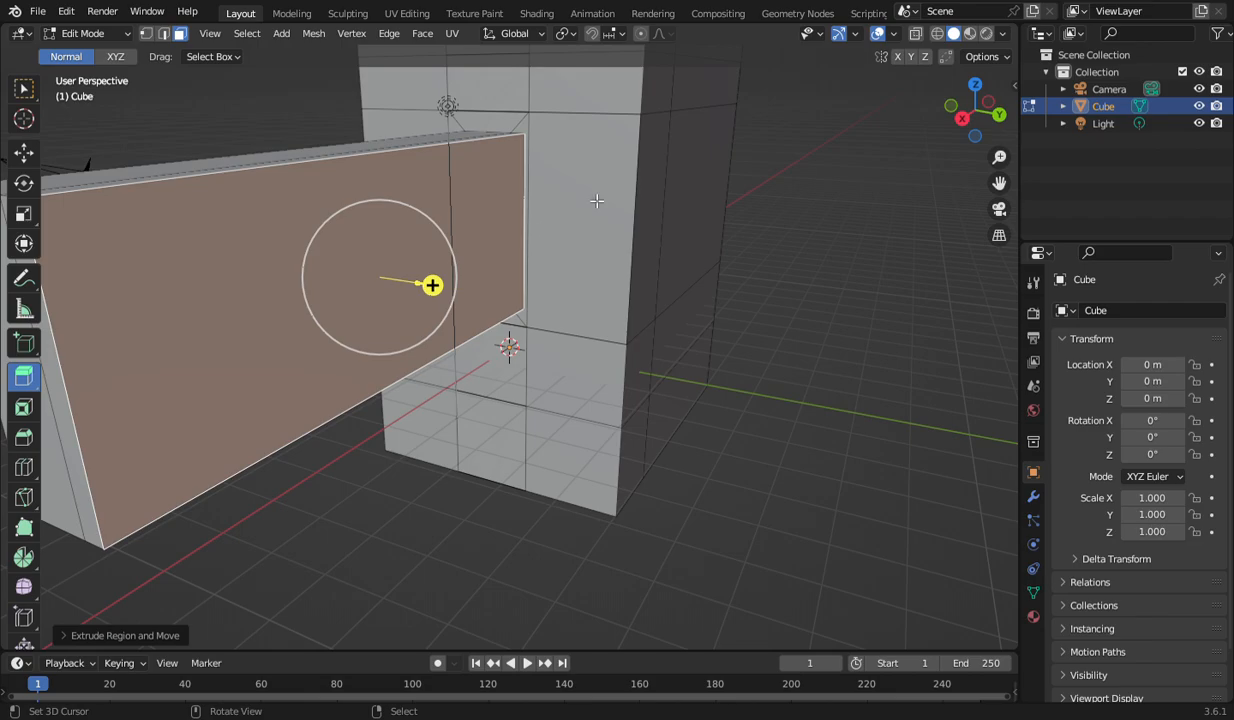
{"action": "left_click_drag", "start_coordinate": [982, 148], "coordinate": [1104, 196]}
{"action": "left_click", "coordinate": [578, 422]}
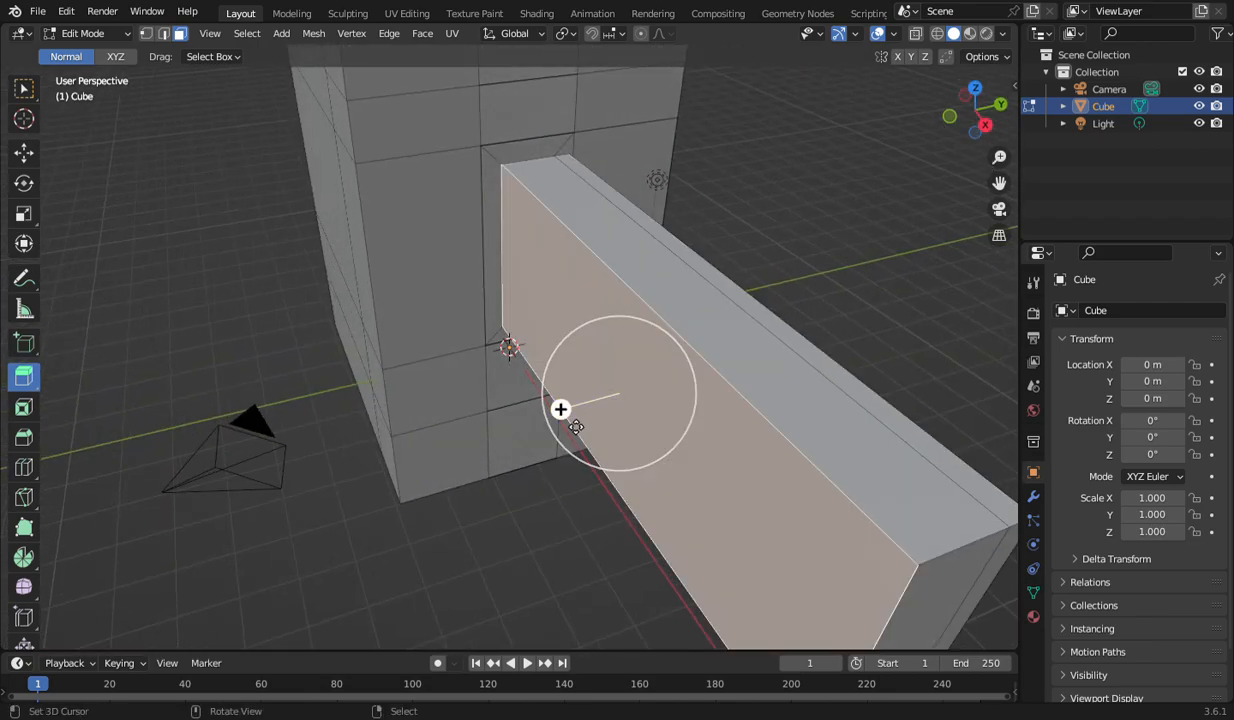
{"action": "left_click_drag", "start_coordinate": [560, 409], "coordinate": [545, 430]}
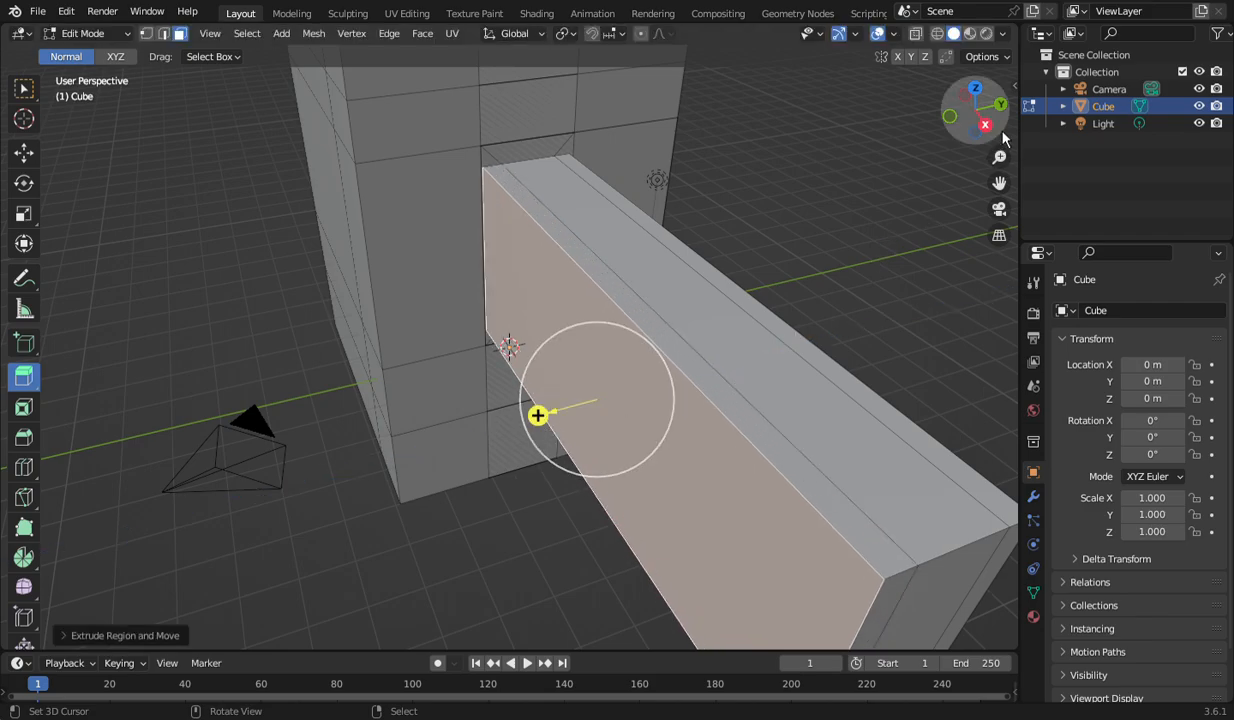
Select only the handle's central end face and bevel it with 1 segment, clearing the selection when finished.
{"action": "left_click_drag", "start_coordinate": [965, 124], "coordinate": [1005, 138]}
{"action": "scroll", "coordinate": [917, 399], "scroll_direction": "down", "scroll_amount": 4}
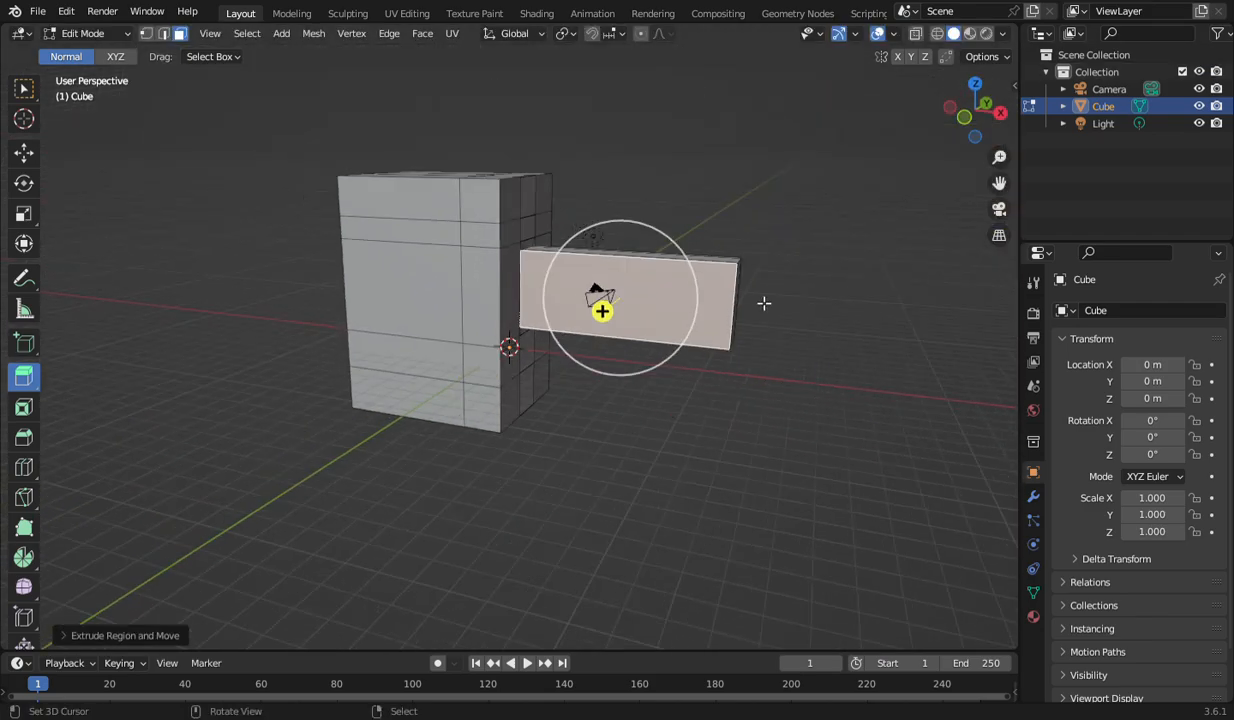
{"action": "left_click_drag", "start_coordinate": [988, 139], "coordinate": [876, 146]}
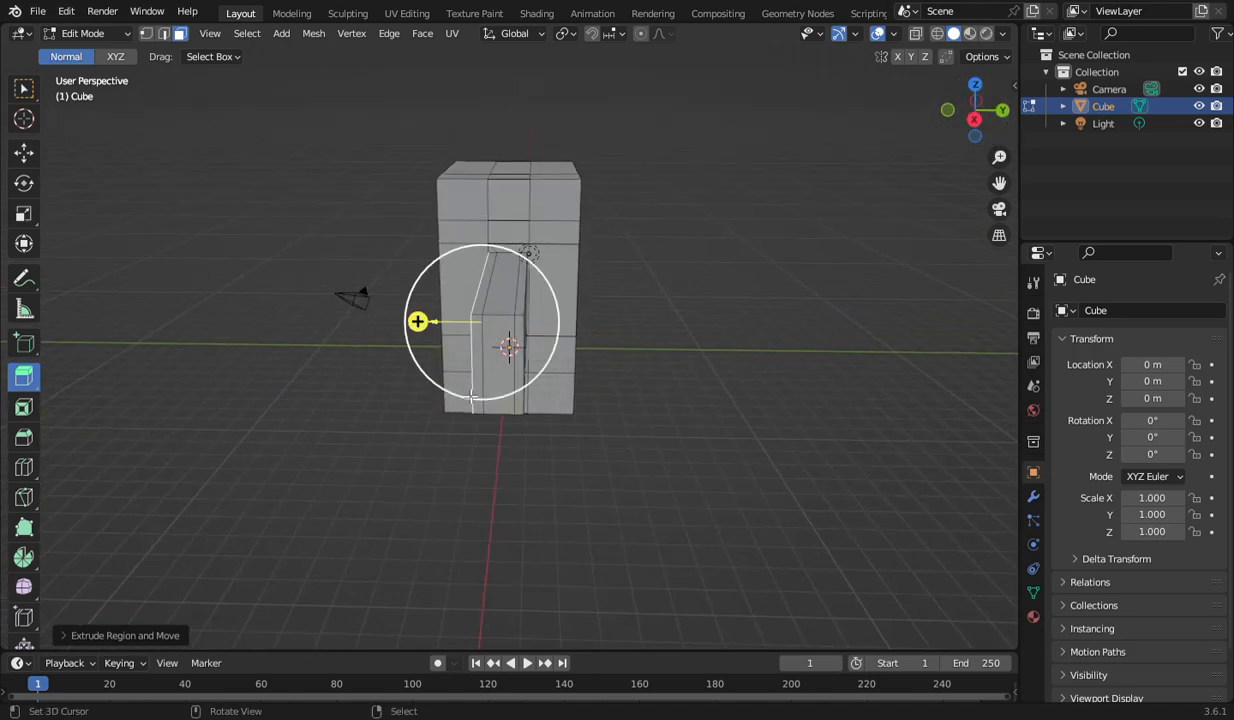
{"action": "left_click", "coordinate": [500, 375]}
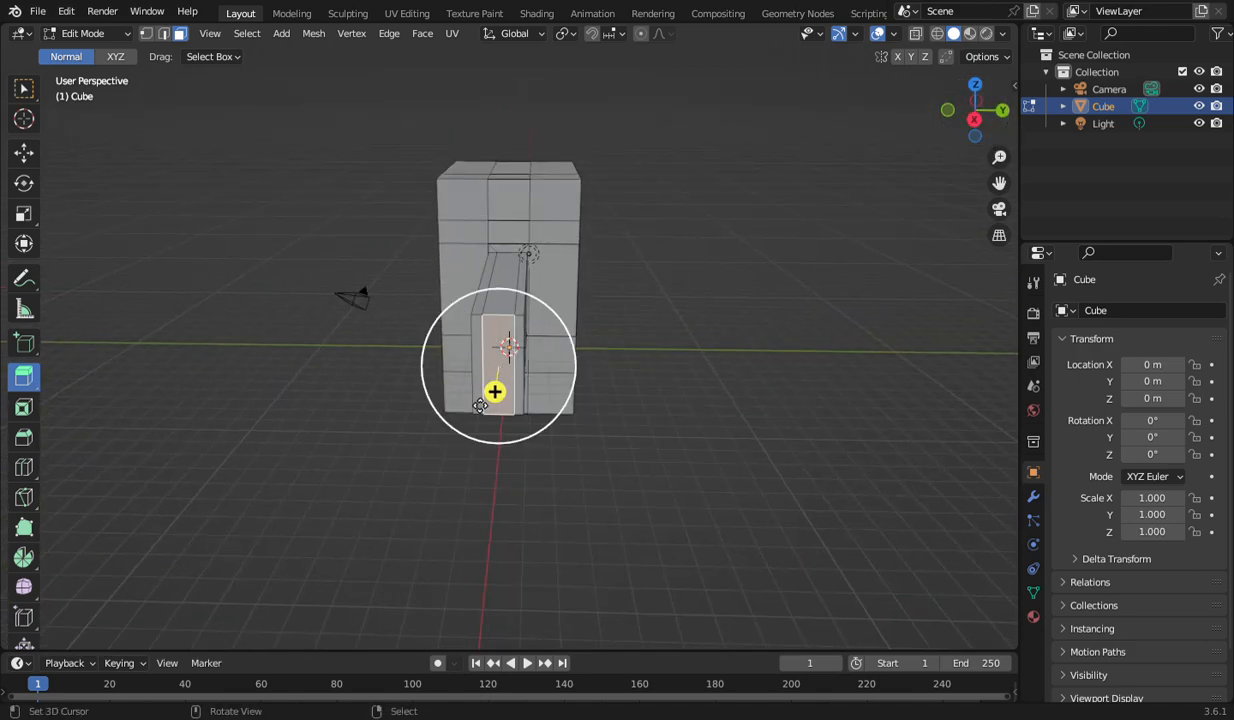
{"action": "right_click", "coordinate": [461, 380], "text": "shift"}
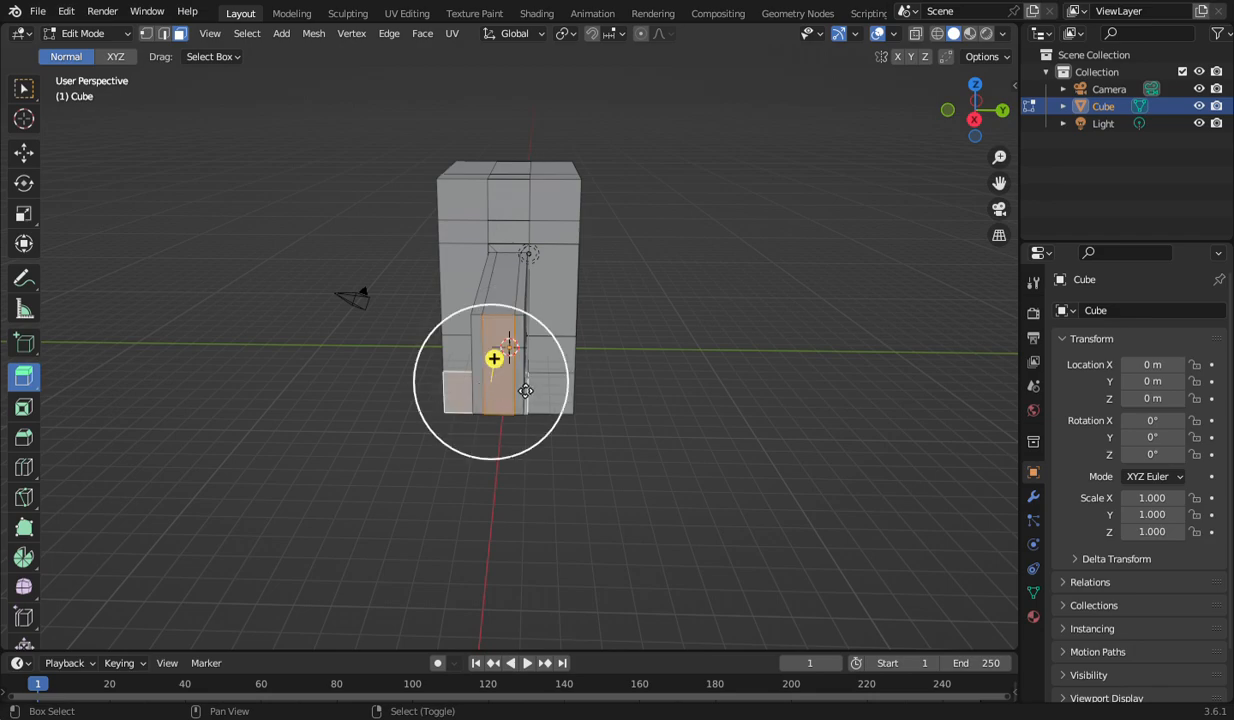
{"action": "left_click", "coordinate": [493, 492]}
{"action": "right_click", "coordinate": [493, 397]}
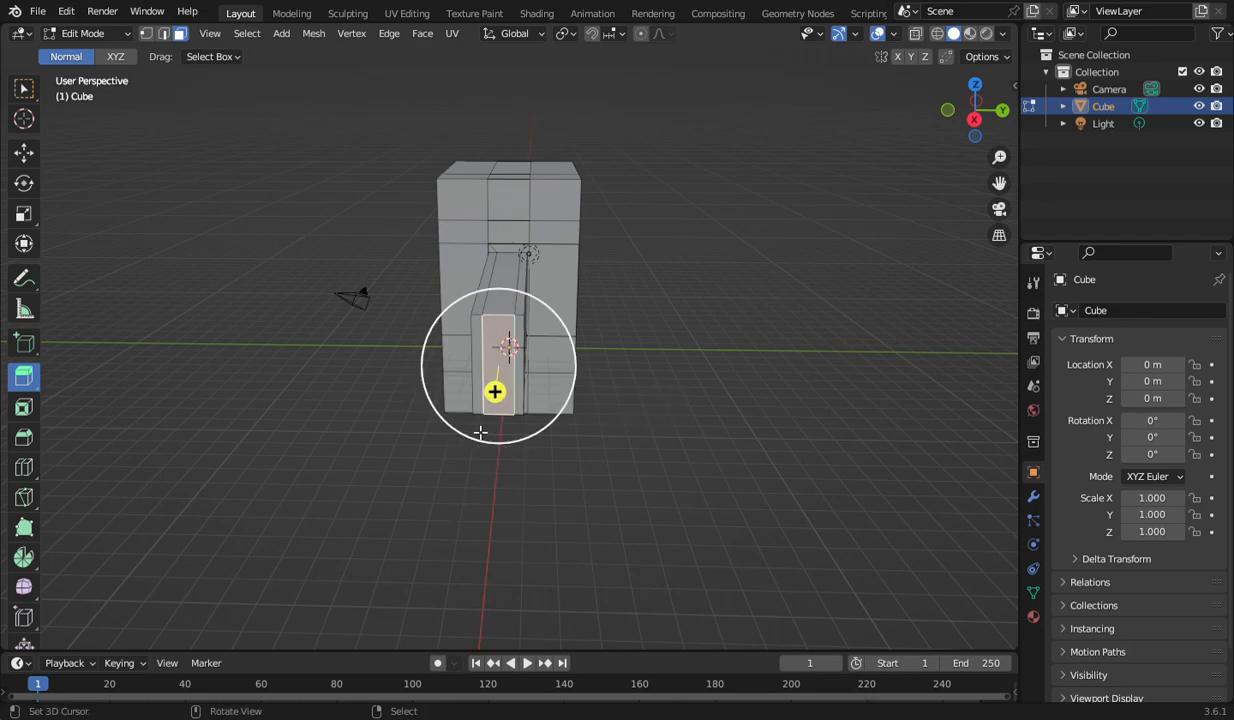
{"action": "left_click", "coordinate": [26, 436]}
{"action": "left_click_drag", "start_coordinate": [495, 408], "coordinate": [498, 436]}
{"action": "left_click", "coordinate": [505, 480]}
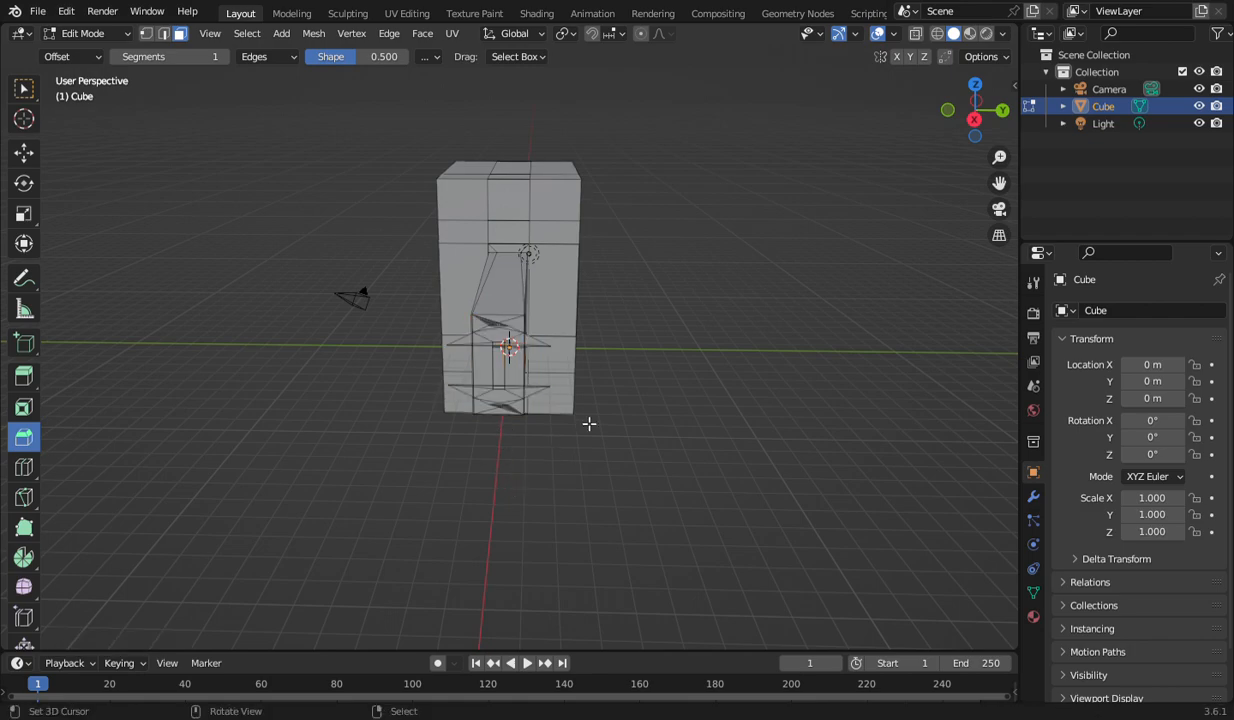
Extrude the narrow central face at the handle's end outward into a long thin bar with Extrude Region.
{"action": "left_click_drag", "start_coordinate": [955, 125], "coordinate": [1226, 140]}
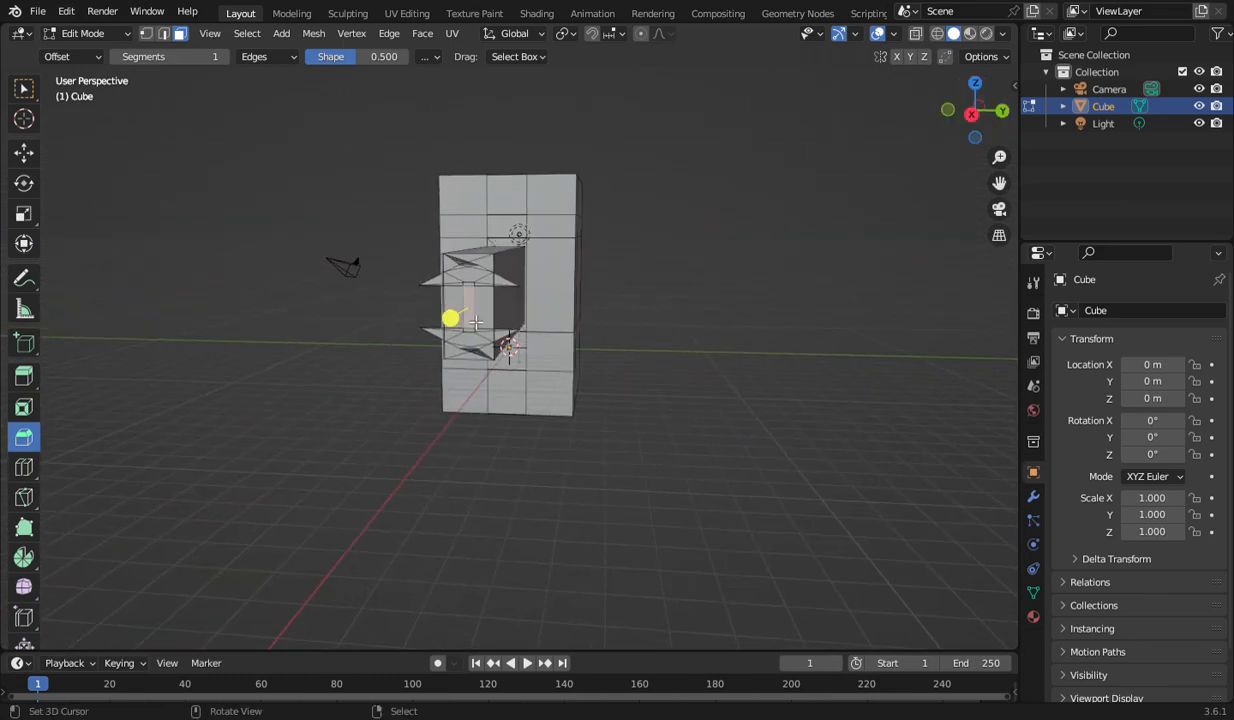
{"action": "left_click_drag", "start_coordinate": [457, 329], "coordinate": [400, 350]}
{"action": "left_click", "coordinate": [38, 386]}
{"action": "mouse_move", "coordinate": [970, 112]}
{"action": "left_mouse_down"}
{"action": "mouse_move", "coordinate": [925, 116]}
{"action": "mouse_move", "coordinate": [978, 111]}
{"action": "left_mouse_up"}
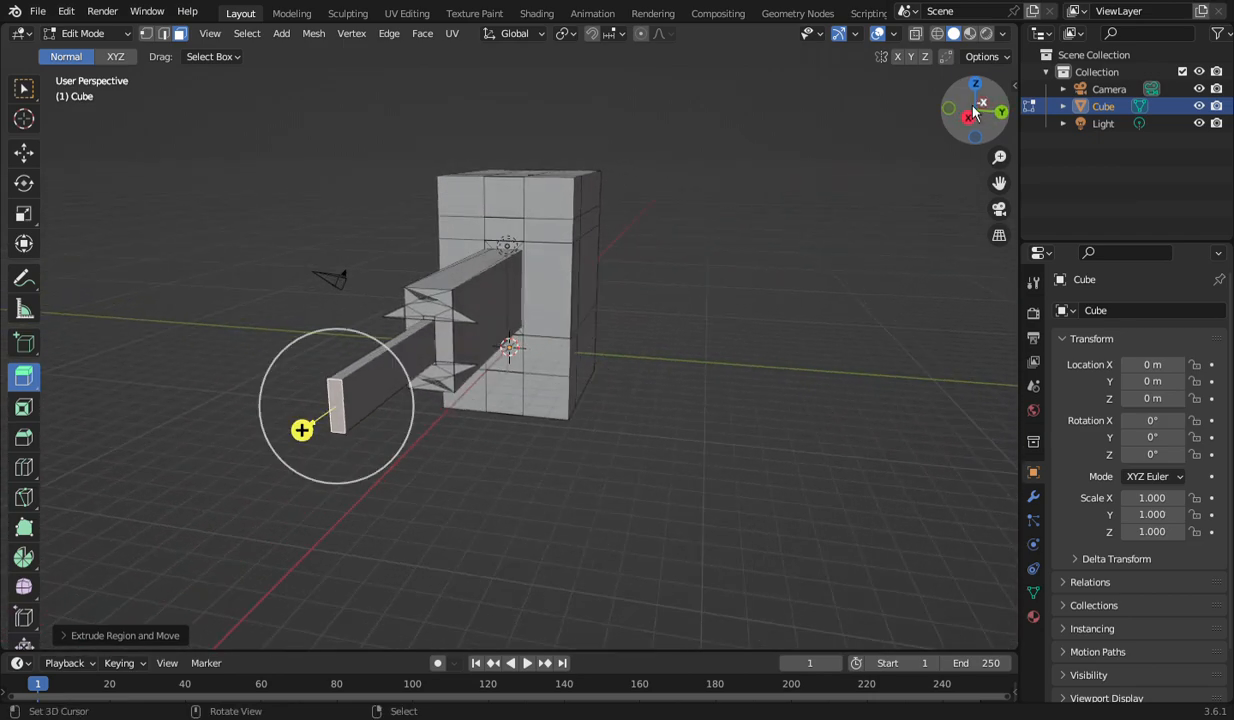
Extrude the handle-end faces on both sides of the thin bar outward alongside it.
{"action": "left_click", "coordinate": [446, 362], "text": "shift"}
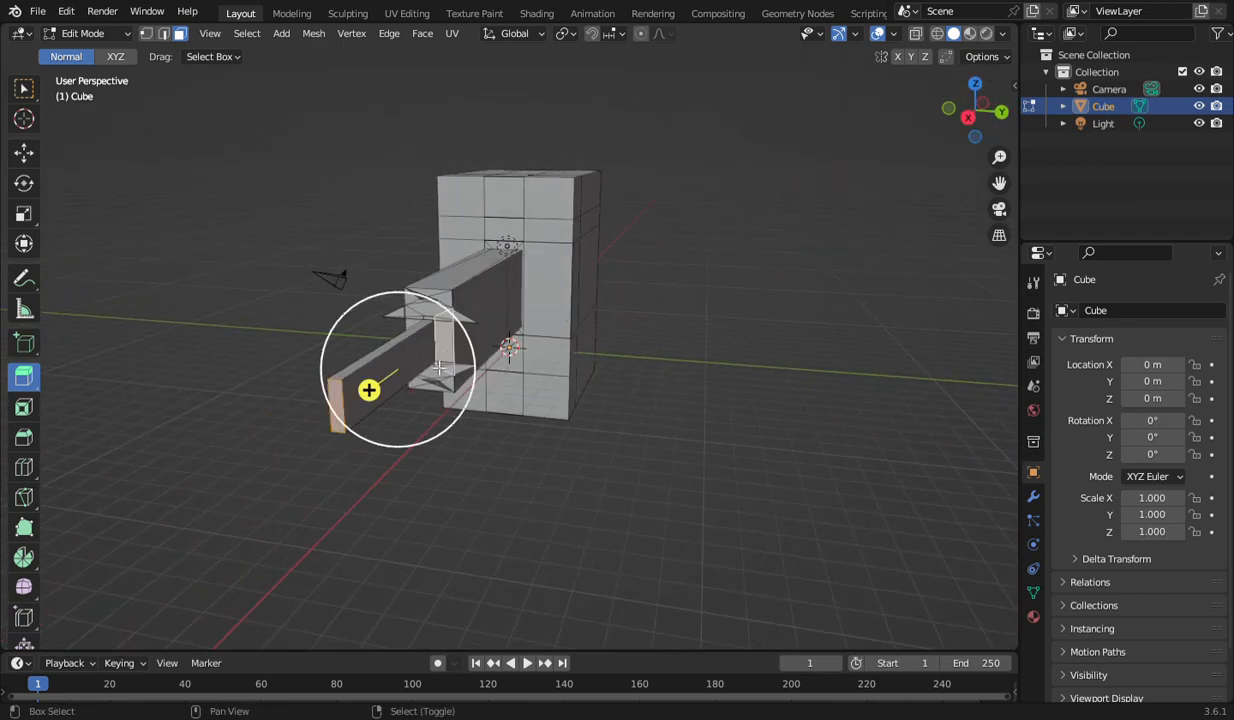
{"action": "right_click", "coordinate": [423, 479]}
{"action": "left_click", "coordinate": [452, 343]}
{"action": "left_click_drag", "start_coordinate": [419, 360], "coordinate": [319, 430]}
{"action": "left_click_drag", "start_coordinate": [963, 138], "coordinate": [935, 182]}
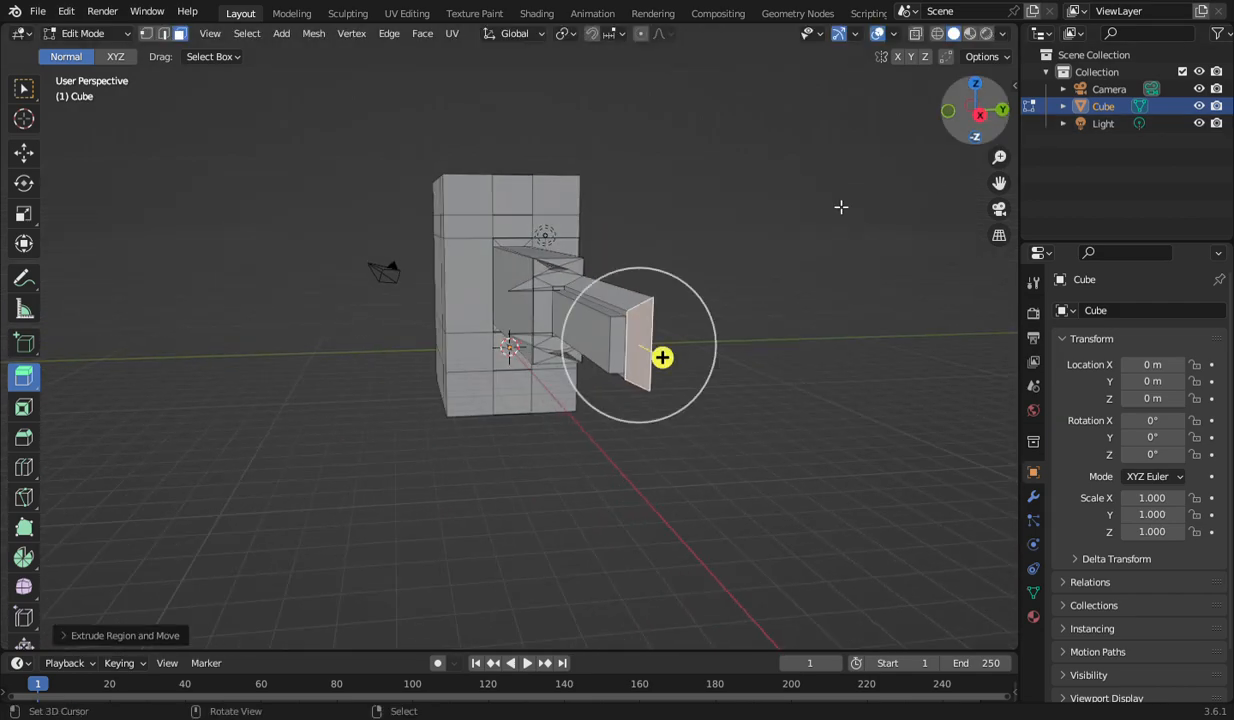
{"action": "left_click", "coordinate": [525, 309]}
{"action": "left_click_drag", "start_coordinate": [558, 322], "coordinate": [613, 380]}
Extrude the small face above the bar at the handle's end outward along its normal.
{"action": "right_click", "coordinate": [558, 281]}
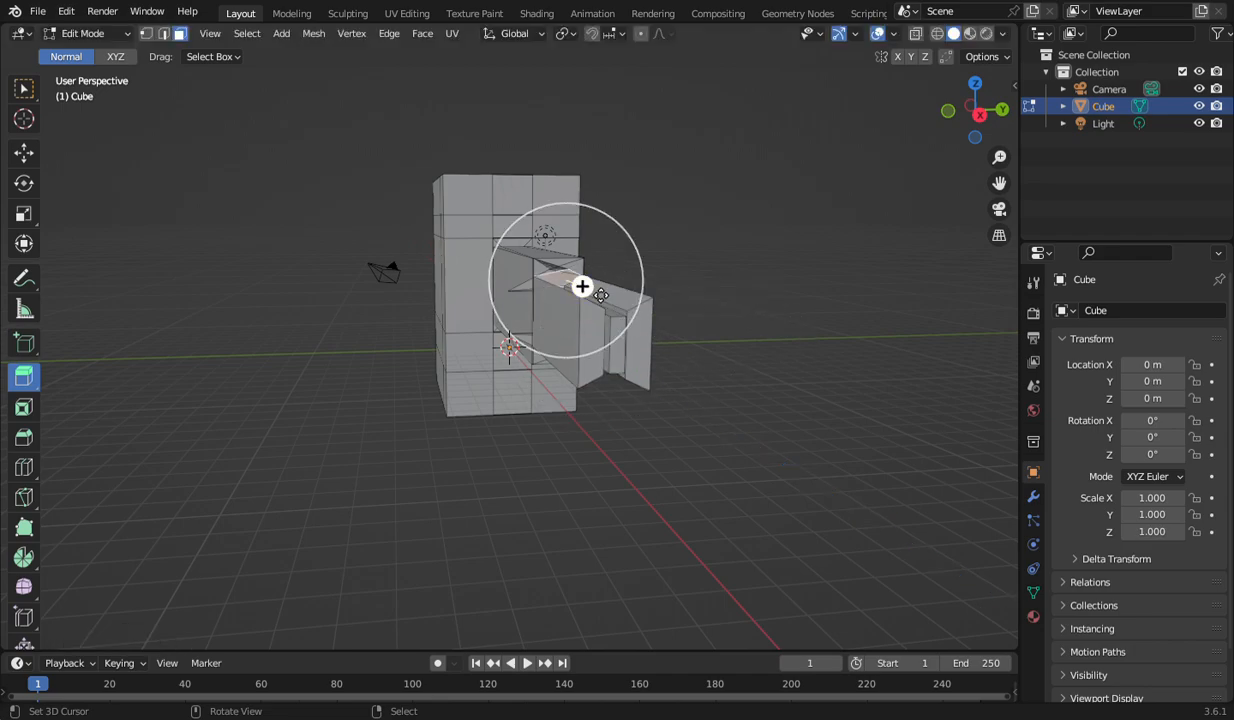
{"action": "left_click_drag", "start_coordinate": [600, 295], "coordinate": [598, 293]}
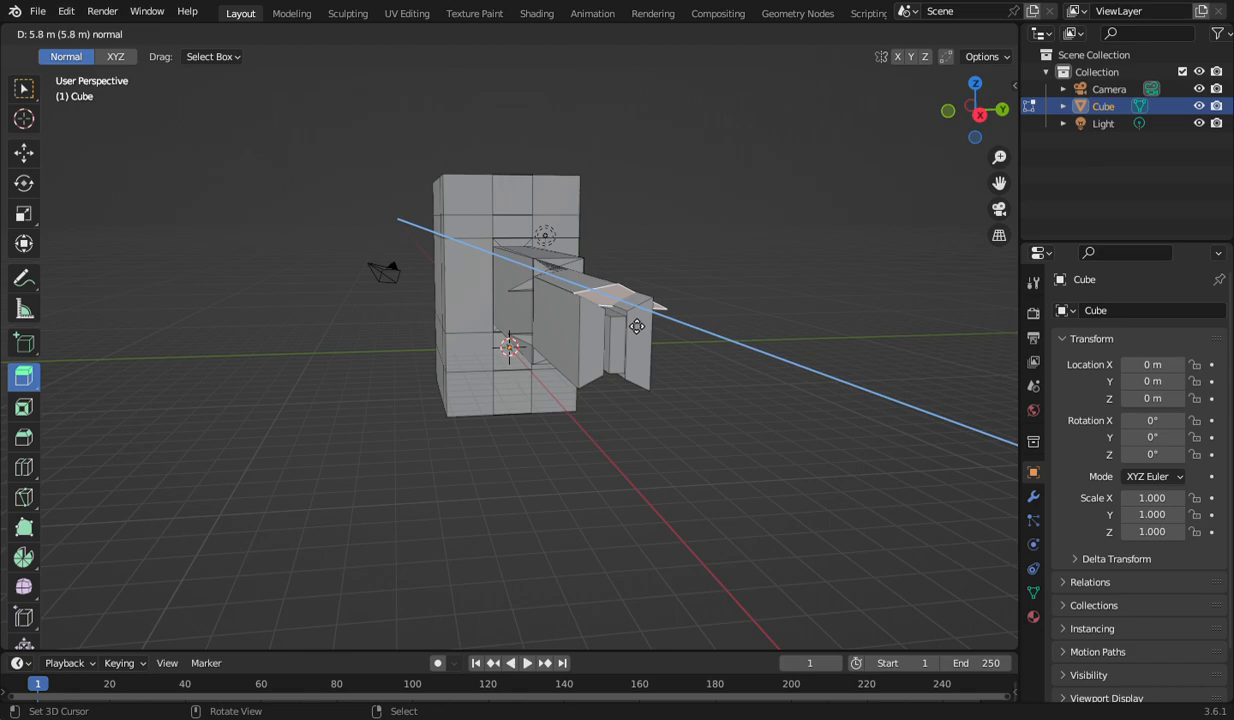
{"action": "left_click_drag", "start_coordinate": [644, 334], "coordinate": [645, 330]}
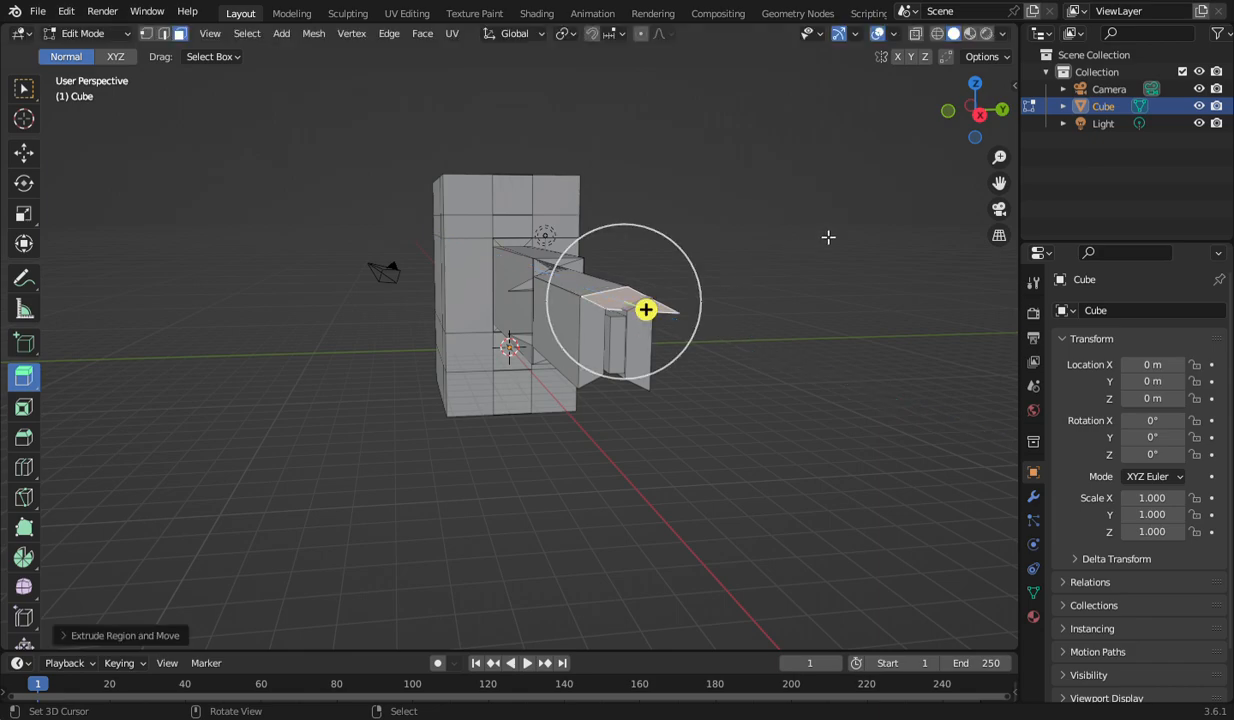
Box-select the extrusions projecting beyond the handle's end and delete all their faces.
{"action": "left_click", "coordinate": [980, 115]}
{"action": "mouse_move", "coordinate": [976, 115]}
{"action": "left_mouse_down"}
{"action": "mouse_move", "coordinate": [919, 107]}
{"action": "mouse_move", "coordinate": [937, 122]}
{"action": "mouse_move", "coordinate": [998, 110]}
{"action": "left_mouse_up"}
{"action": "left_click_drag", "start_coordinate": [730, 285], "coordinate": [716, 509]}
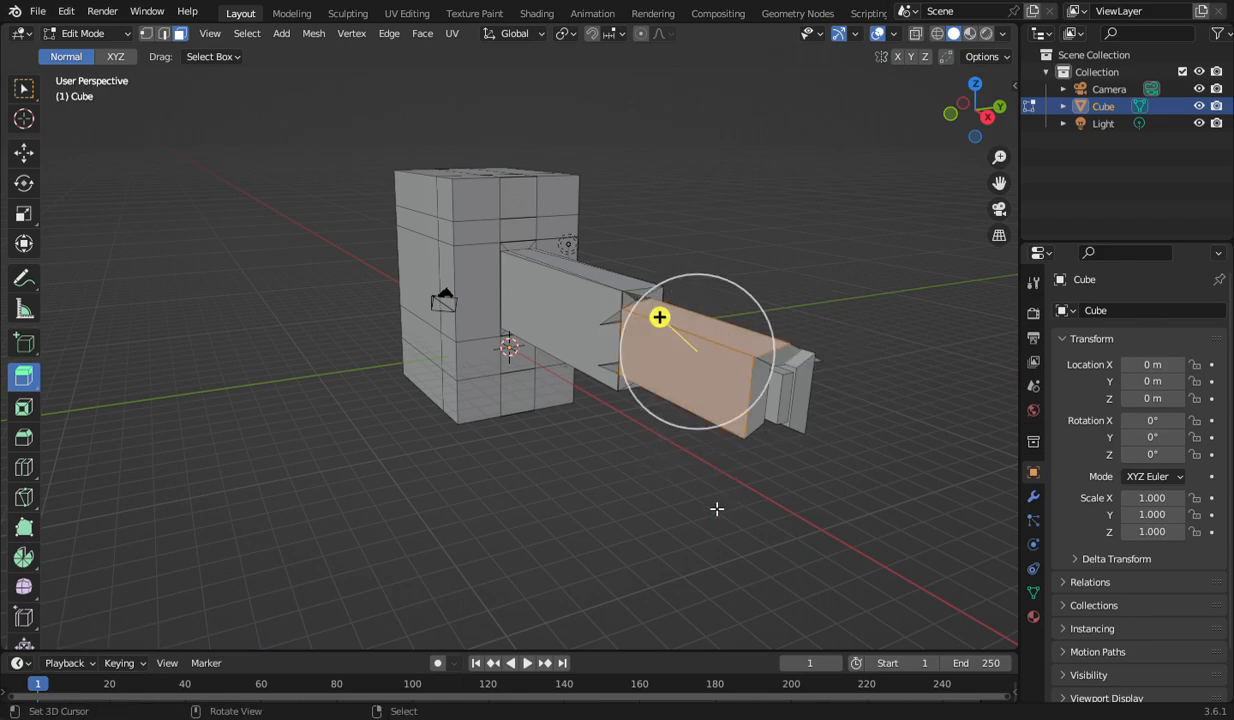
{"action": "key", "text": "x"}
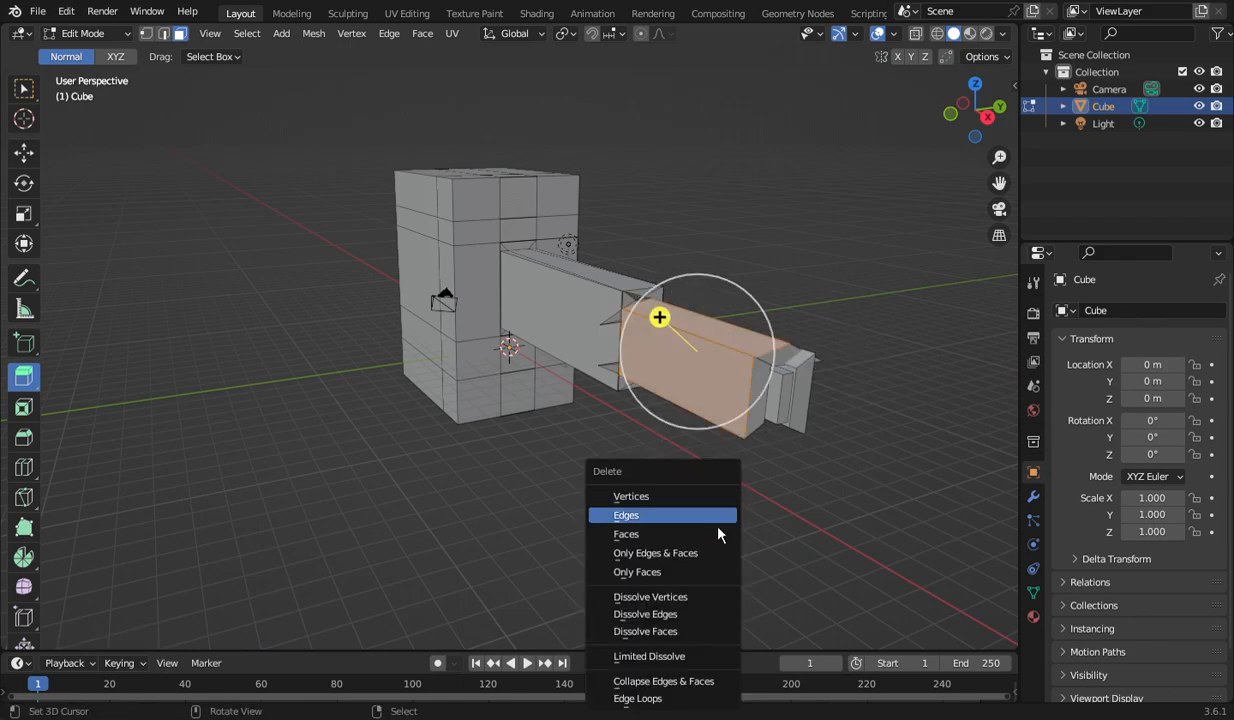
{"action": "left_click", "coordinate": [700, 534]}
{"action": "left_click_drag", "start_coordinate": [750, 319], "coordinate": [757, 579]}
{"action": "key", "text": "x"}
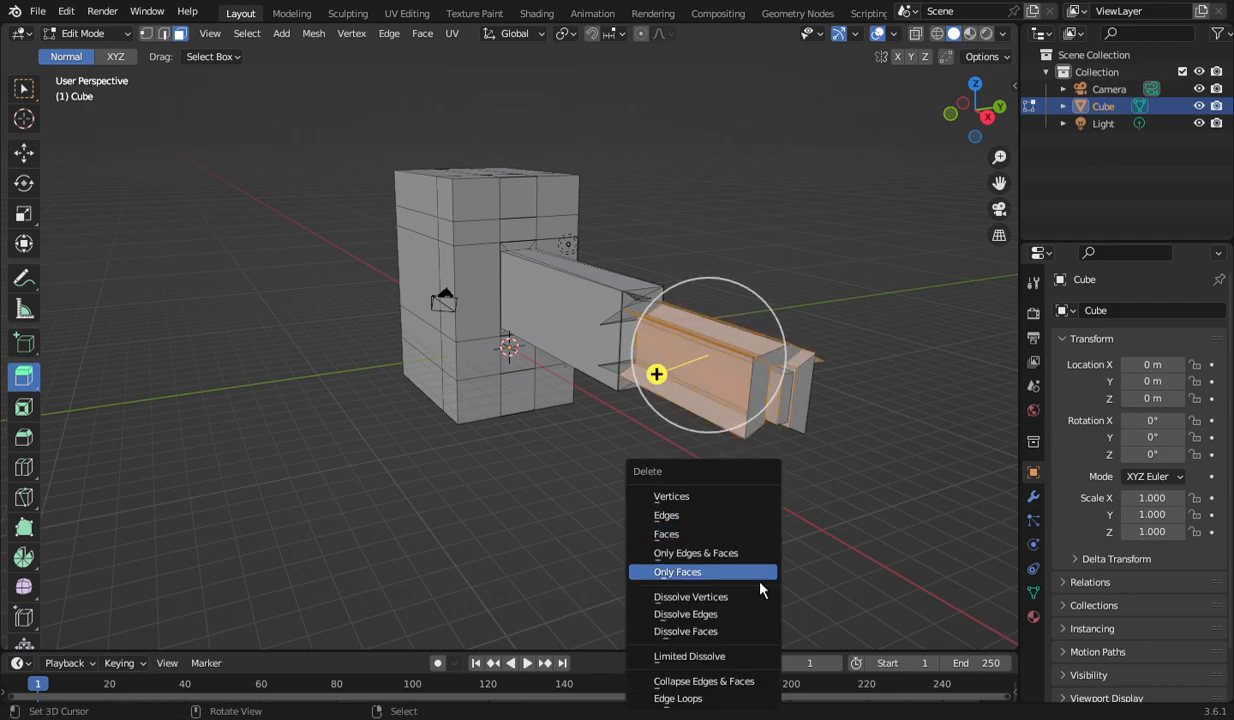
{"action": "left_click", "coordinate": [716, 532]}
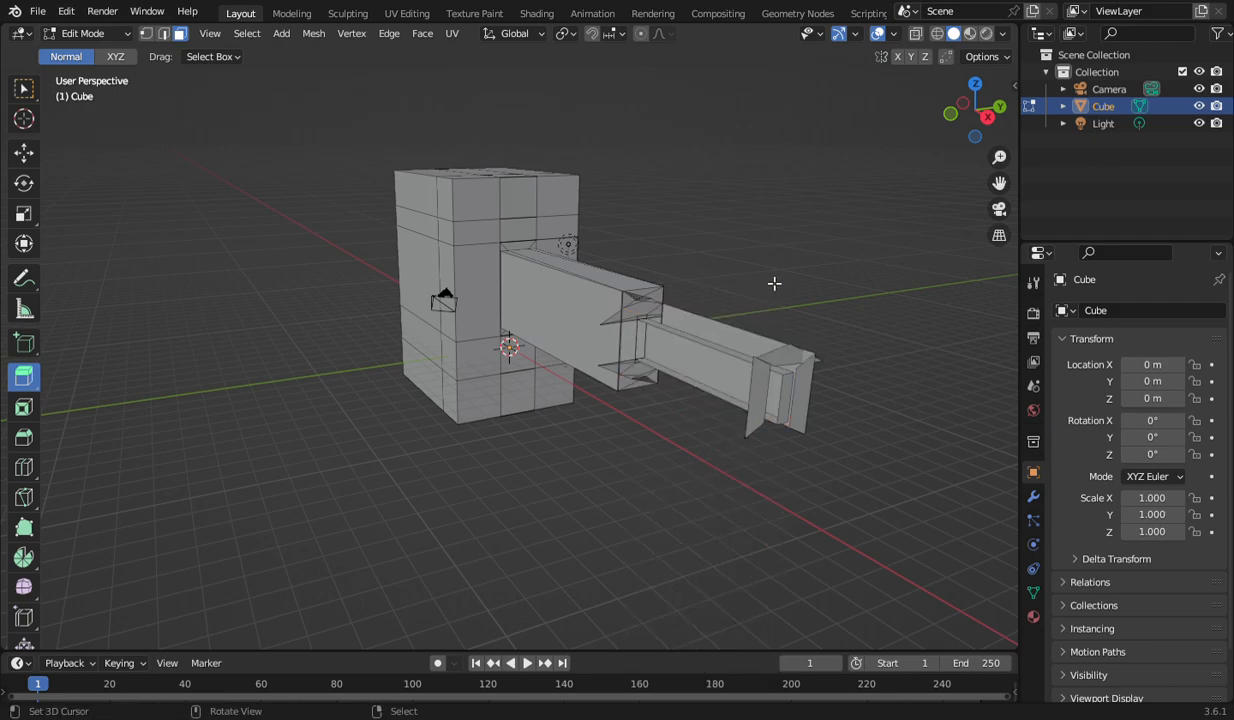
{"action": "key", "text": "ctrl+z"}
{"action": "key", "text": "x"}
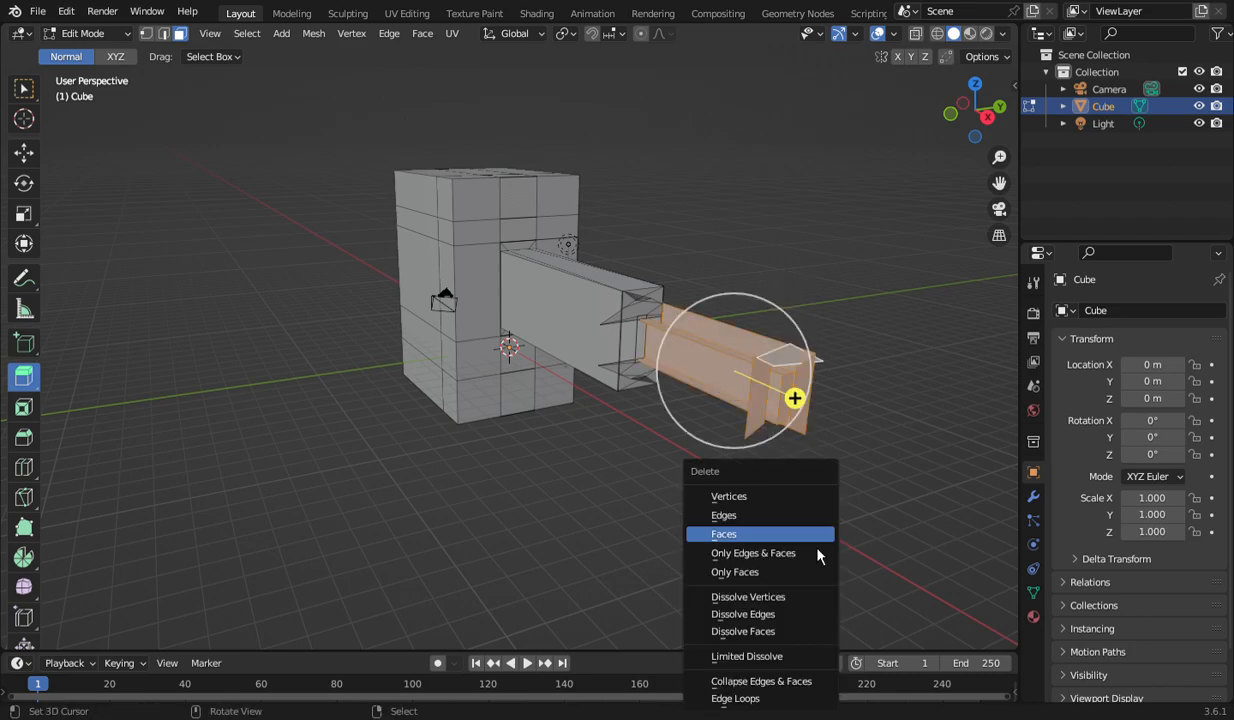
{"action": "left_click", "coordinate": [787, 531]}
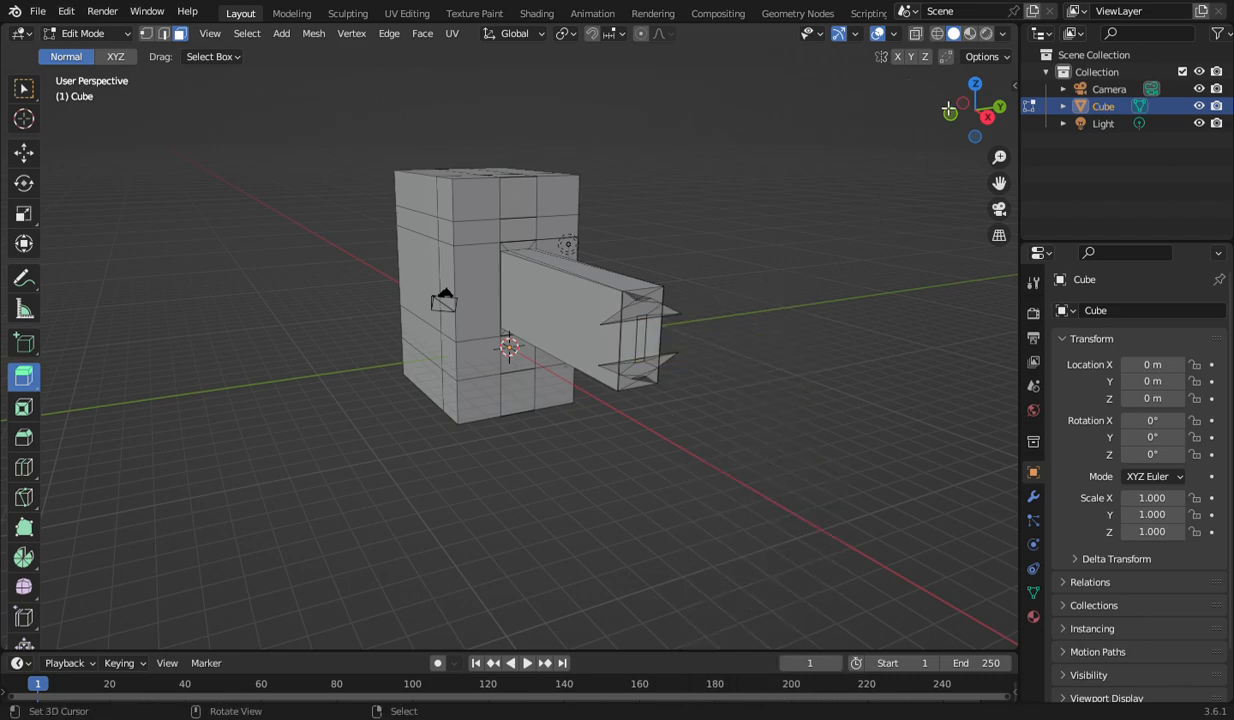
Switch to Object Mode and rotate the hammer about 89.6° around Y so the handle points down, then deselect it.
{"action": "left_click_drag", "start_coordinate": [949, 110], "coordinate": [879, 113]}
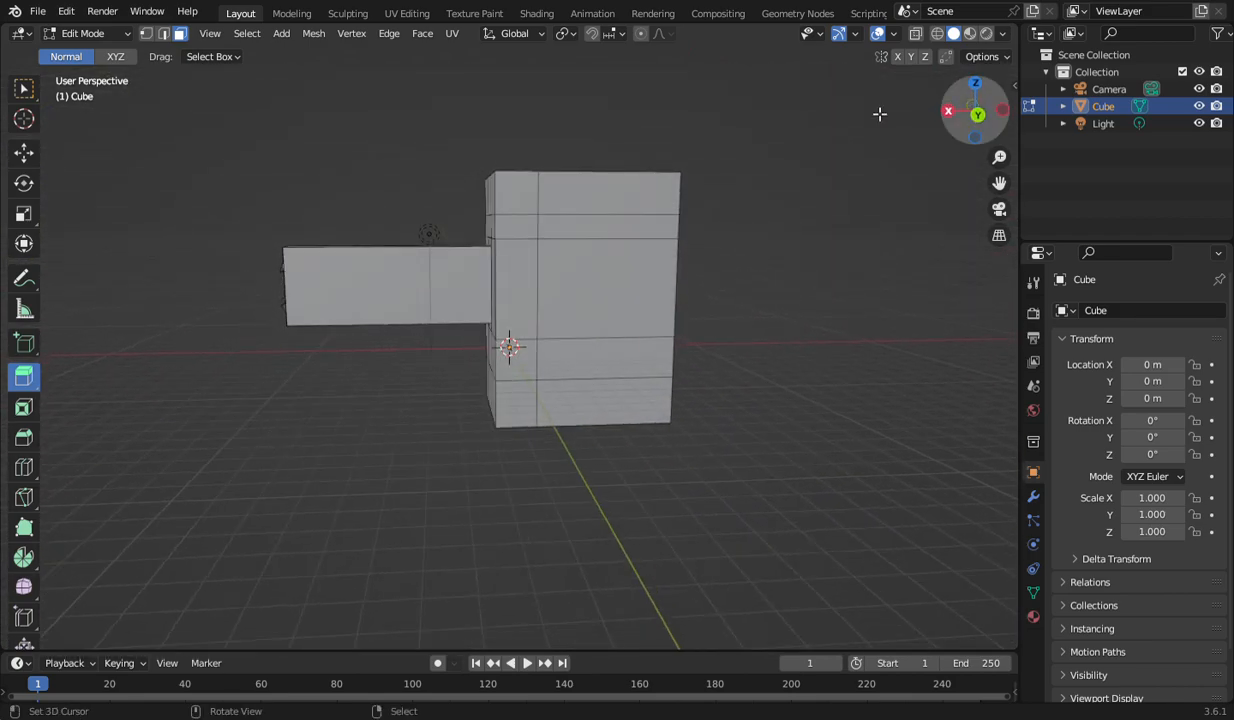
{"action": "left_click", "coordinate": [84, 34]}
{"action": "left_click", "coordinate": [100, 60]}
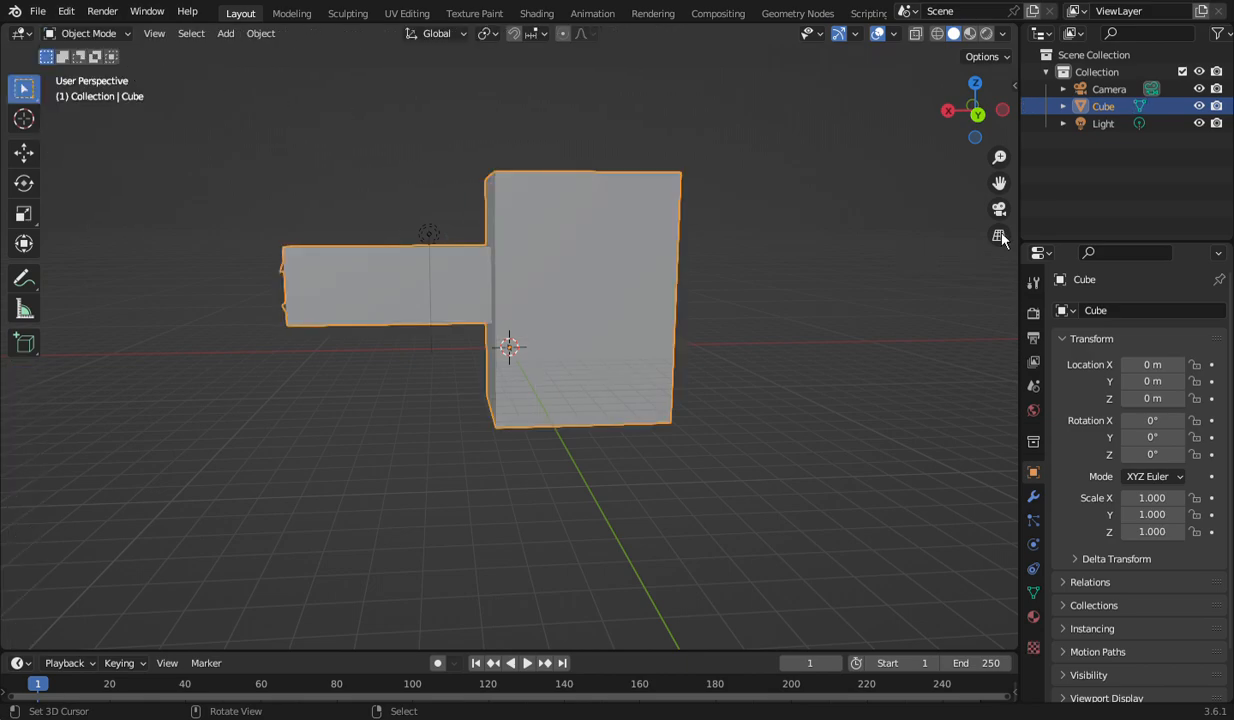
{"action": "left_click", "coordinate": [24, 152]}
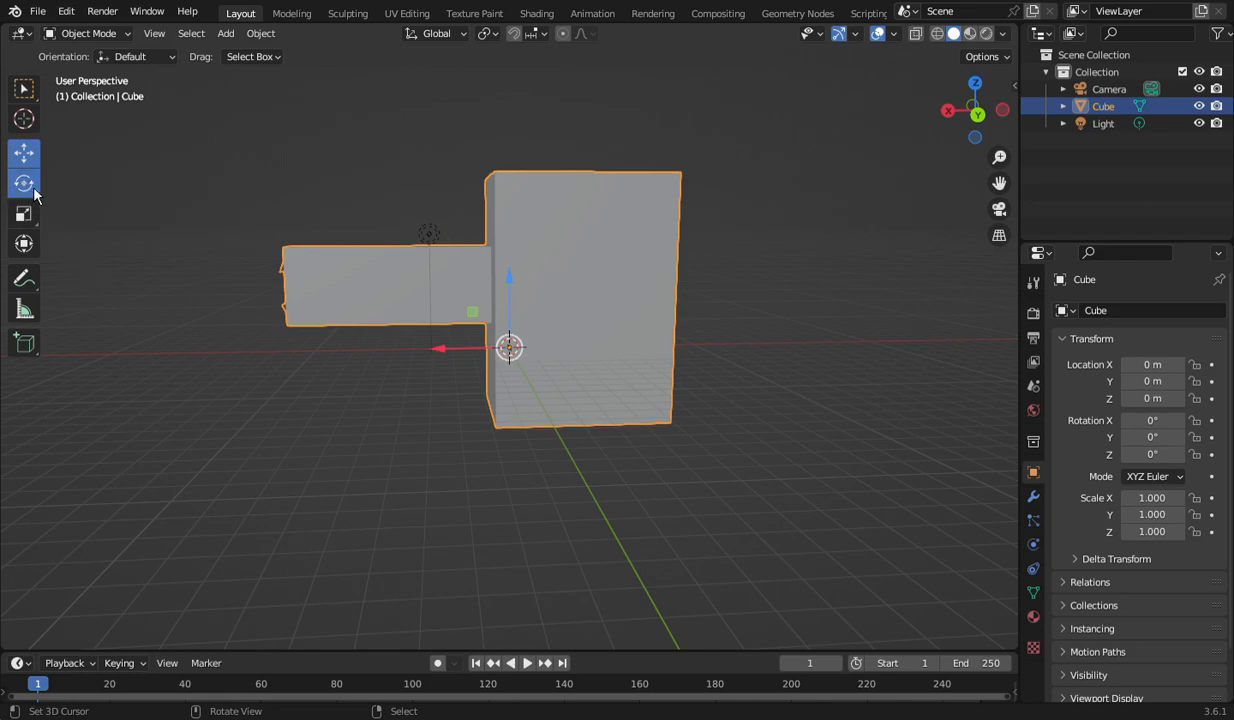
{"action": "left_click", "coordinate": [33, 188]}
{"action": "left_click_drag", "start_coordinate": [559, 322], "coordinate": [420, 259]}
{"action": "left_click", "coordinate": [829, 523]}
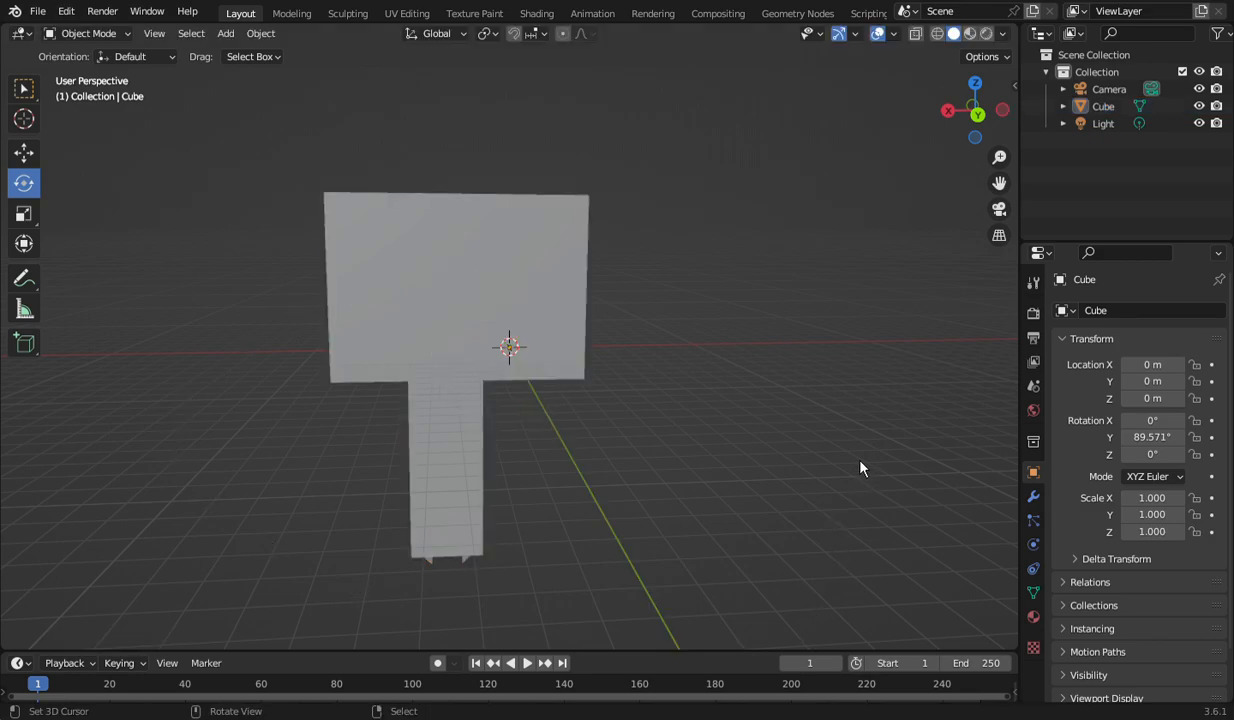
Place the 3D cursor in the empty space beside the hammer head.
{"action": "left_click_drag", "start_coordinate": [986, 139], "coordinate": [812, 291]}
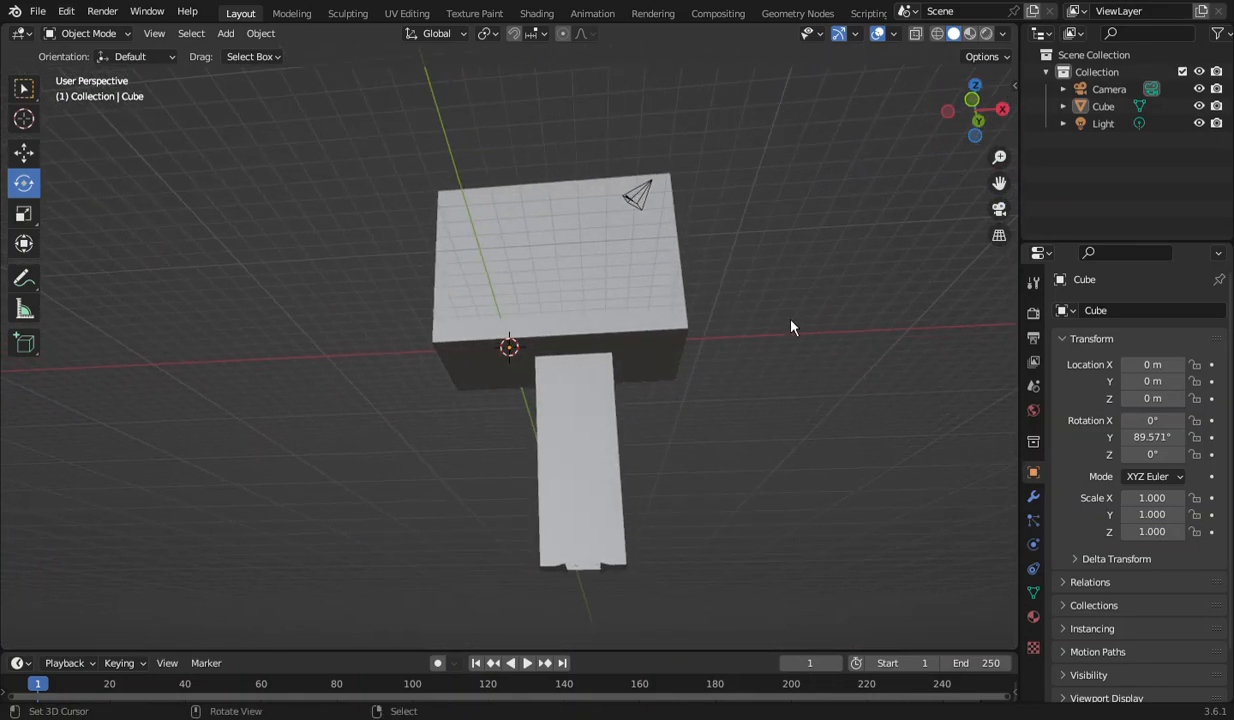
{"action": "left_click", "coordinate": [385, 151]}
{"action": "left_click_drag", "start_coordinate": [978, 126], "coordinate": [585, 245]}
{"action": "scroll", "coordinate": [626, 314], "scroll_direction": "down", "scroll_amount": 2}
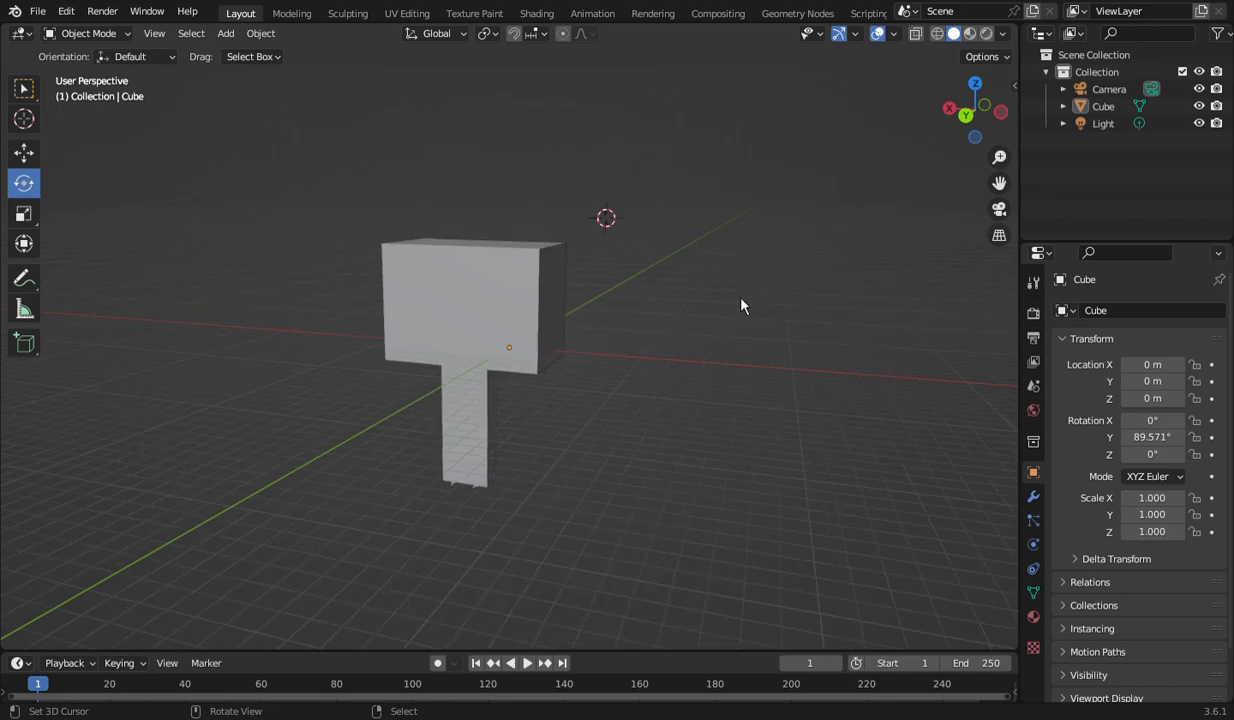
{"action": "mouse_move", "coordinate": [986, 118]}
{"action": "left_mouse_down"}
{"action": "mouse_move", "coordinate": [1056, 160]}
{"action": "mouse_move", "coordinate": [986, 118]}
{"action": "left_mouse_up"}
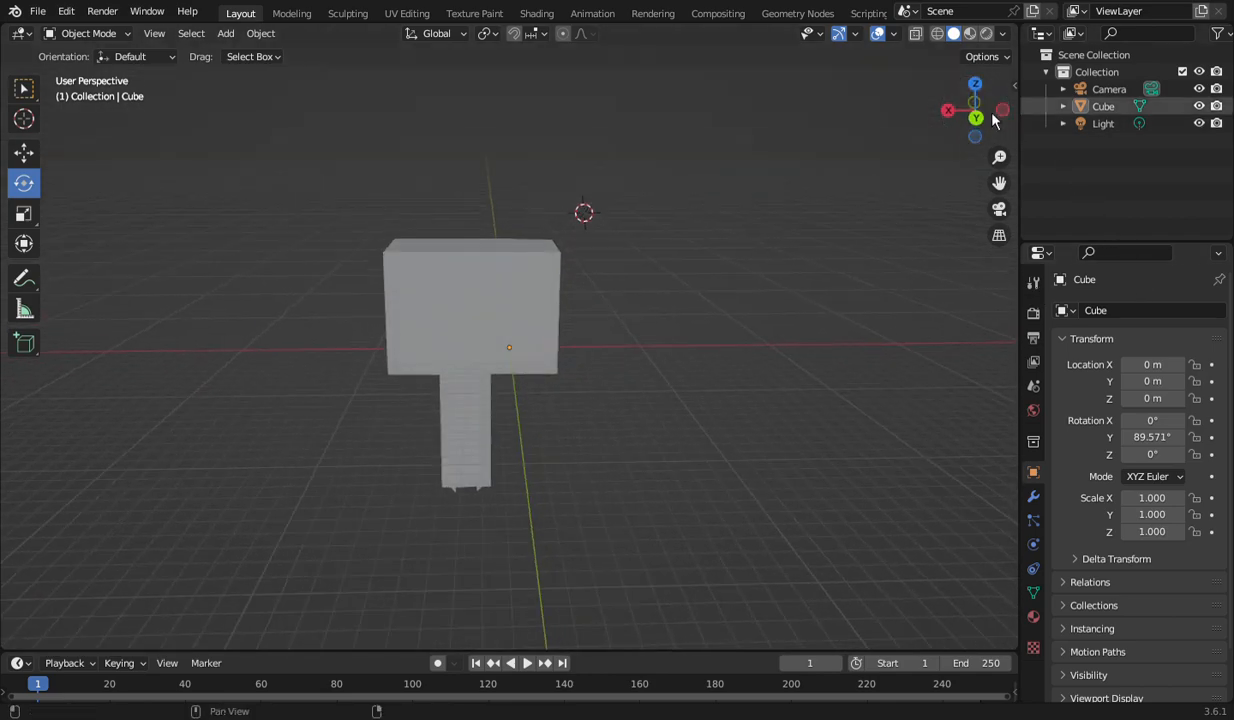
Select the hammer and move it up about 11.2 m along Z so the handle's end rests near the ground plane.
{"action": "left_click", "coordinate": [498, 271]}
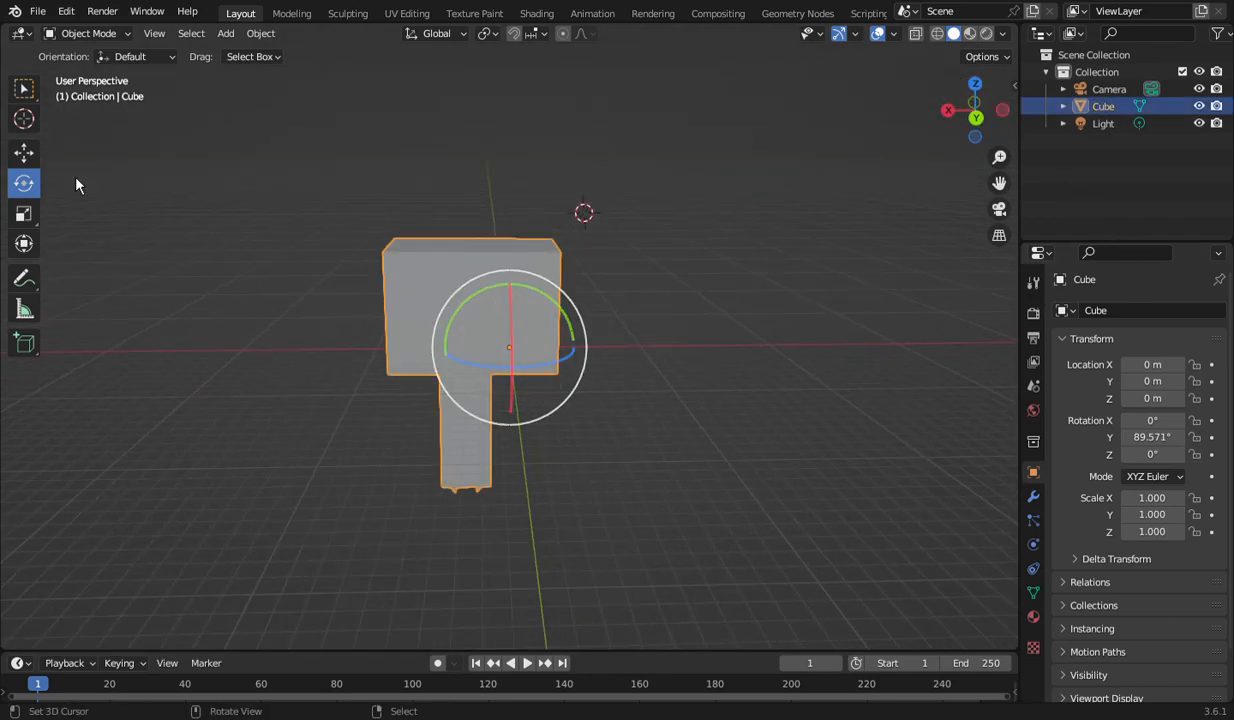
{"action": "left_click", "coordinate": [26, 155]}
{"action": "left_click_drag", "start_coordinate": [501, 330], "coordinate": [512, 168]}
{"action": "left_click_drag", "start_coordinate": [965, 112], "coordinate": [754, 285]}
{"action": "scroll", "coordinate": [538, 321], "scroll_direction": "down", "scroll_amount": 1}
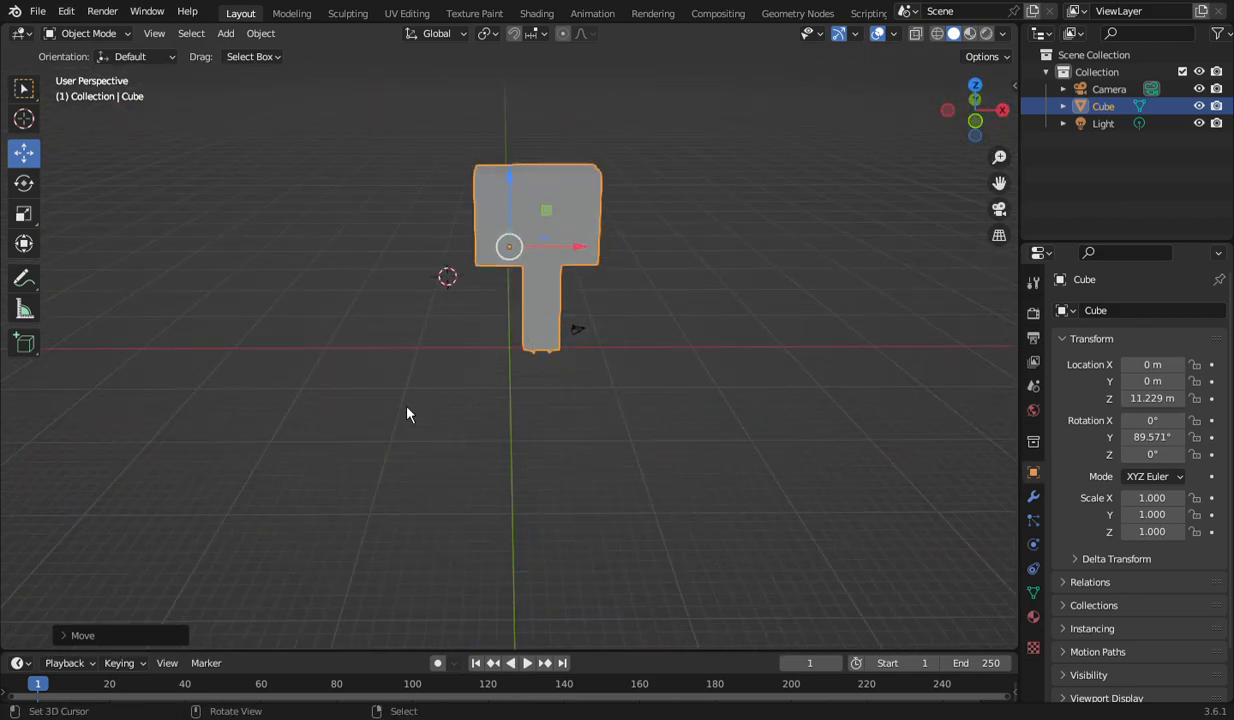
Add a new mesh cube at the 3D cursor beside the hammer.
{"action": "left_click", "coordinate": [232, 36]}
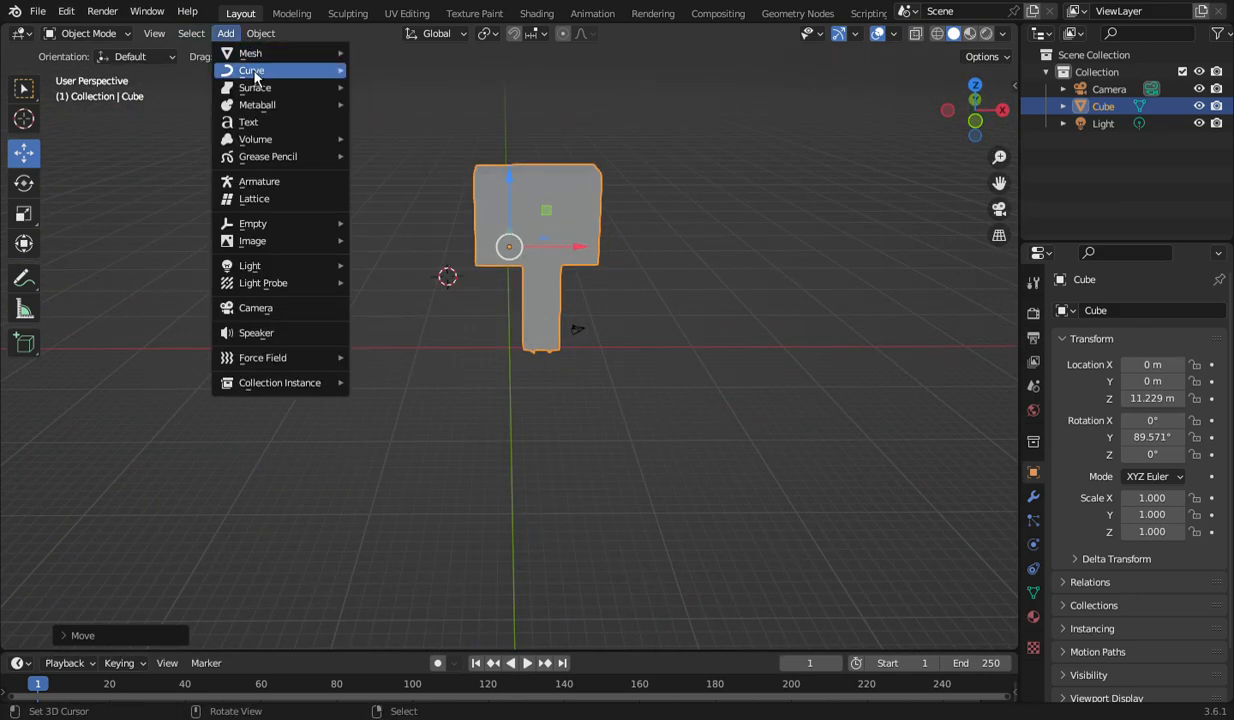
{"action": "mouse_move", "coordinate": [294, 53]}
{"action": "left_click", "coordinate": [420, 75]}
{"action": "scroll", "coordinate": [566, 320], "scroll_direction": "up", "scroll_amount": 3}
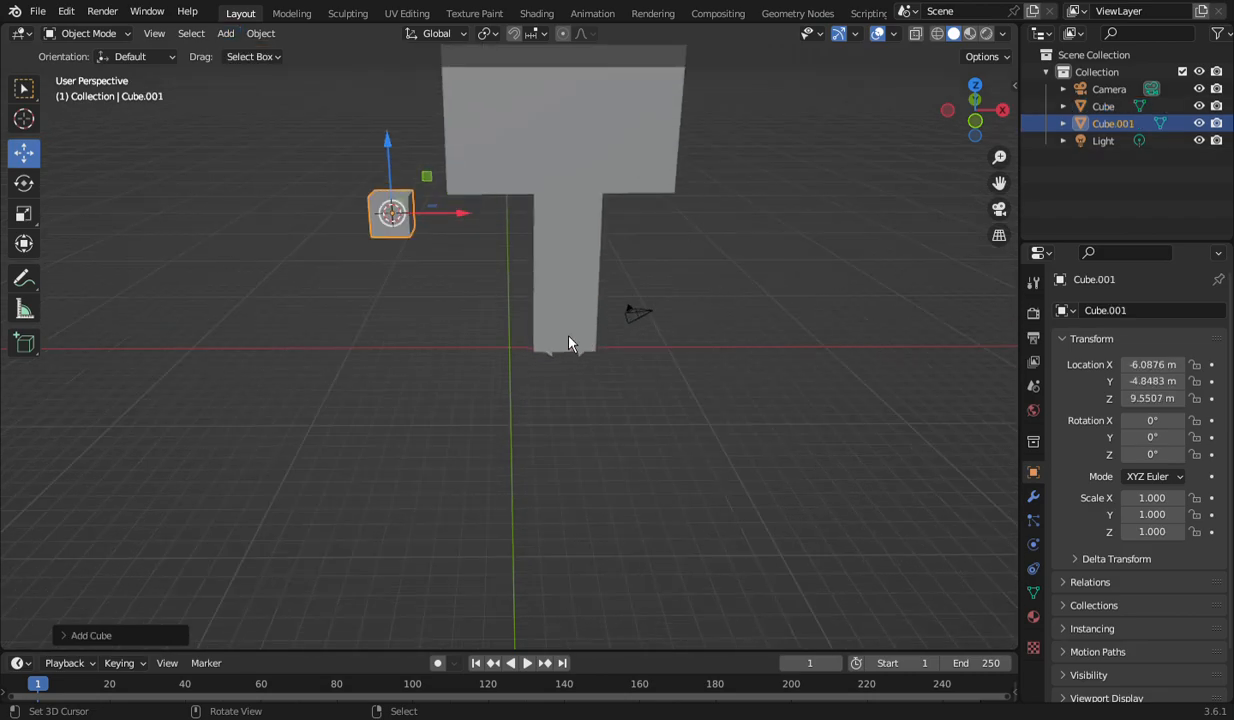
{"action": "left_click_drag", "start_coordinate": [990, 128], "coordinate": [946, 155]}
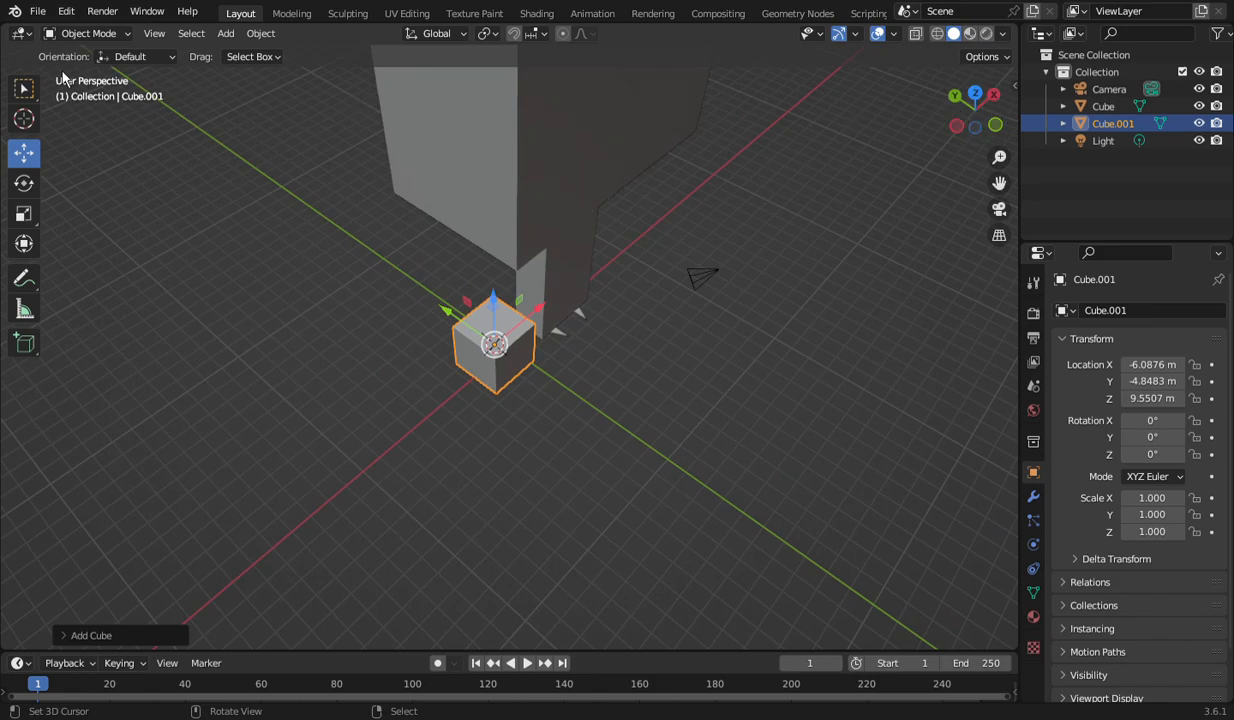
Enter Edit Mode on the new cube and extrude its top face upward into a tall column.
{"action": "left_click", "coordinate": [95, 33]}
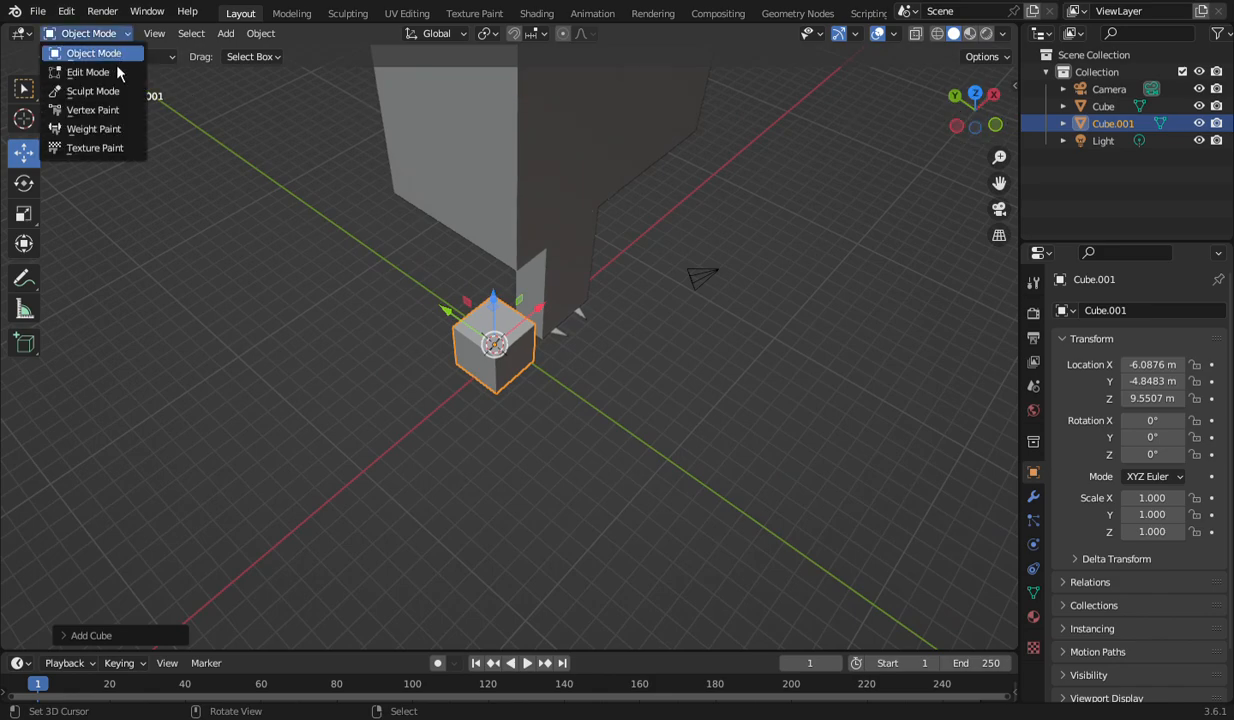
{"action": "left_click", "coordinate": [85, 72]}
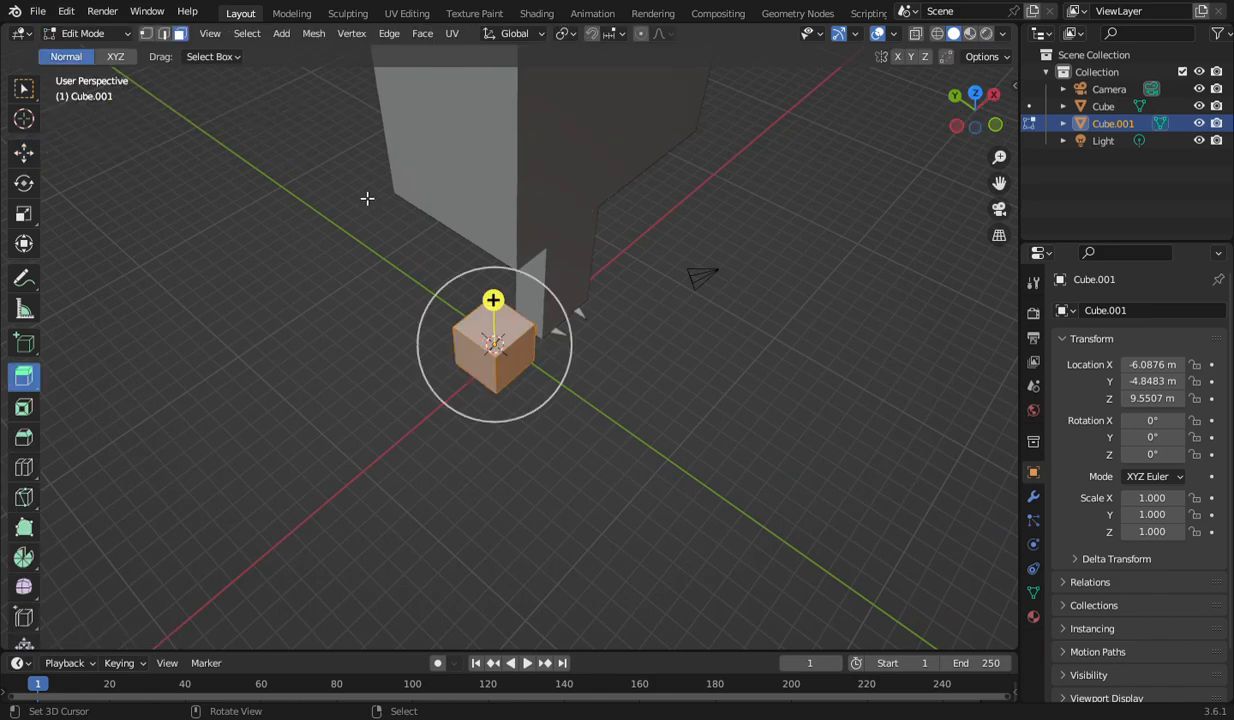
{"action": "right_click", "coordinate": [503, 323]}
{"action": "left_click_drag", "start_coordinate": [496, 281], "coordinate": [513, 123]}
{"action": "scroll", "coordinate": [554, 274], "scroll_direction": "down", "scroll_amount": 1}
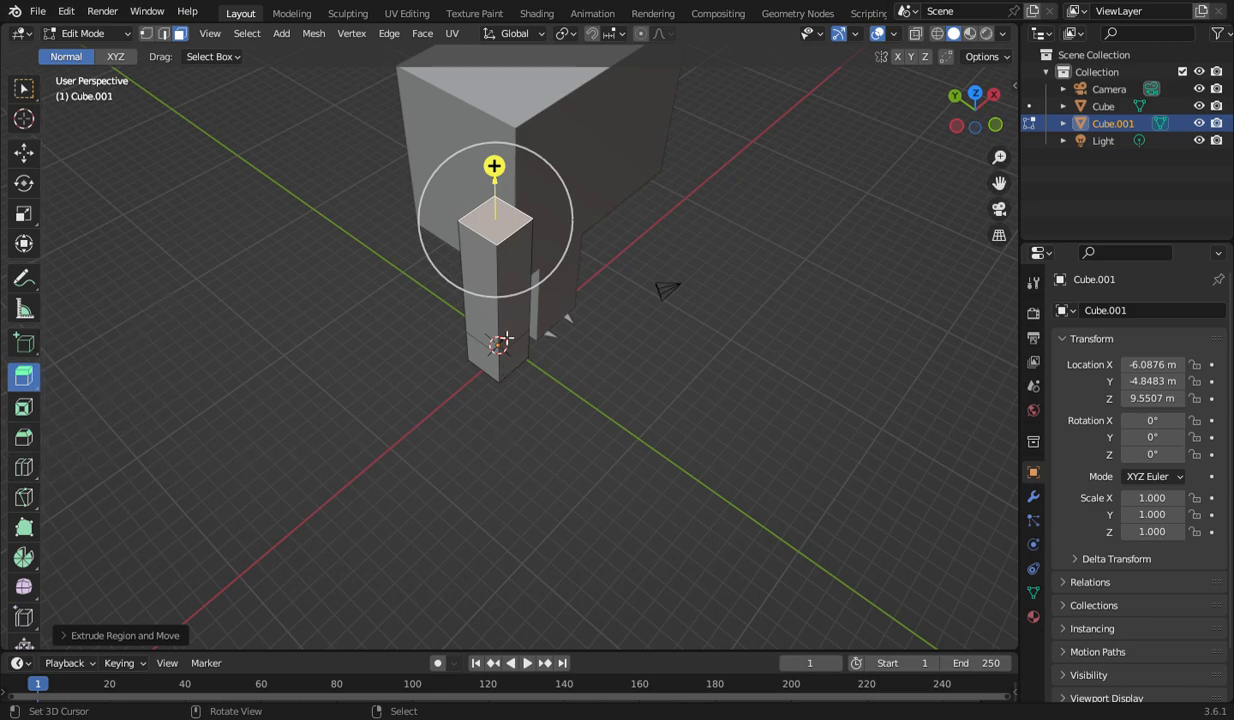
Add a horizontal loop cut around the column and slide it toward the column's upper end.
{"action": "key", "text": "ctrl+r"}
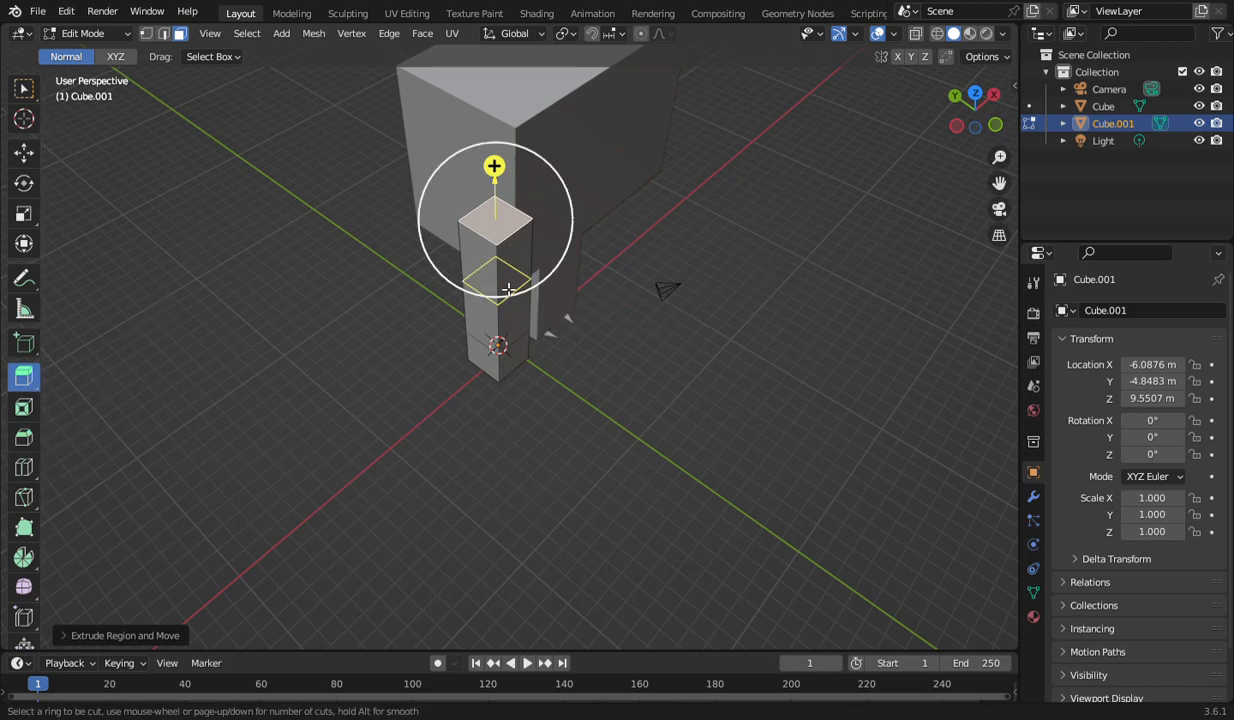
{"action": "left_click", "coordinate": [508, 289]}
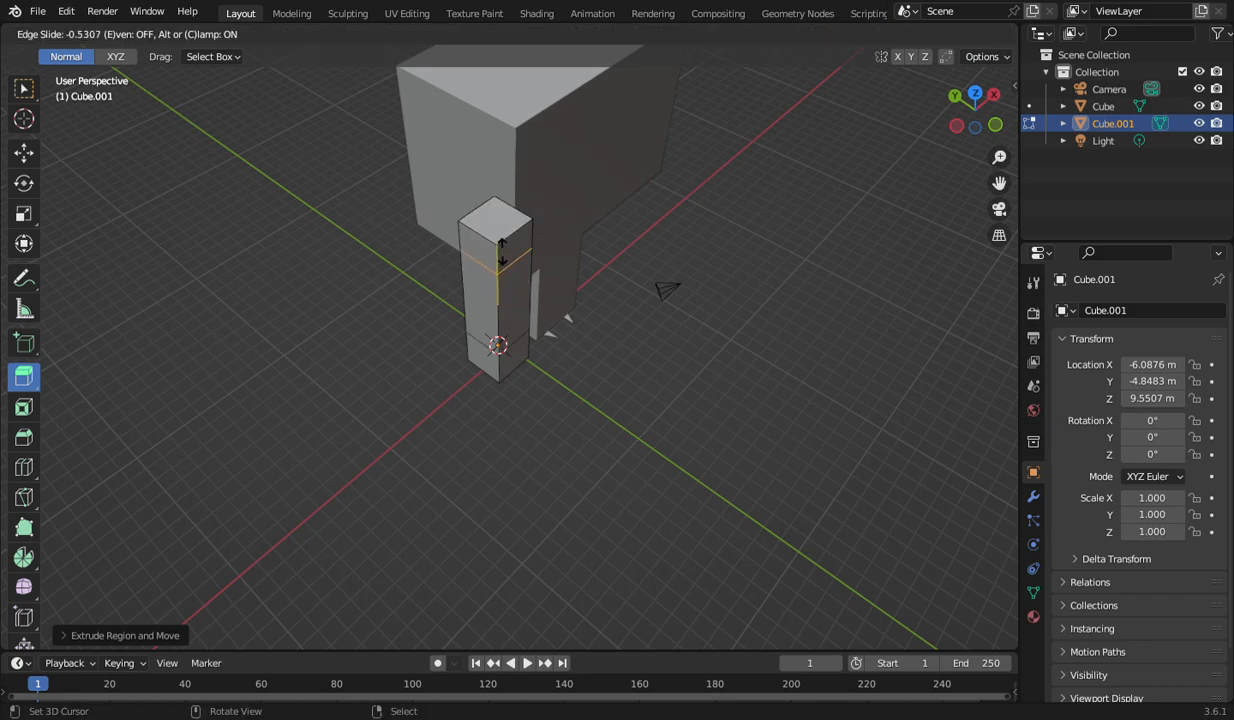
{"action": "left_click", "coordinate": [505, 266]}
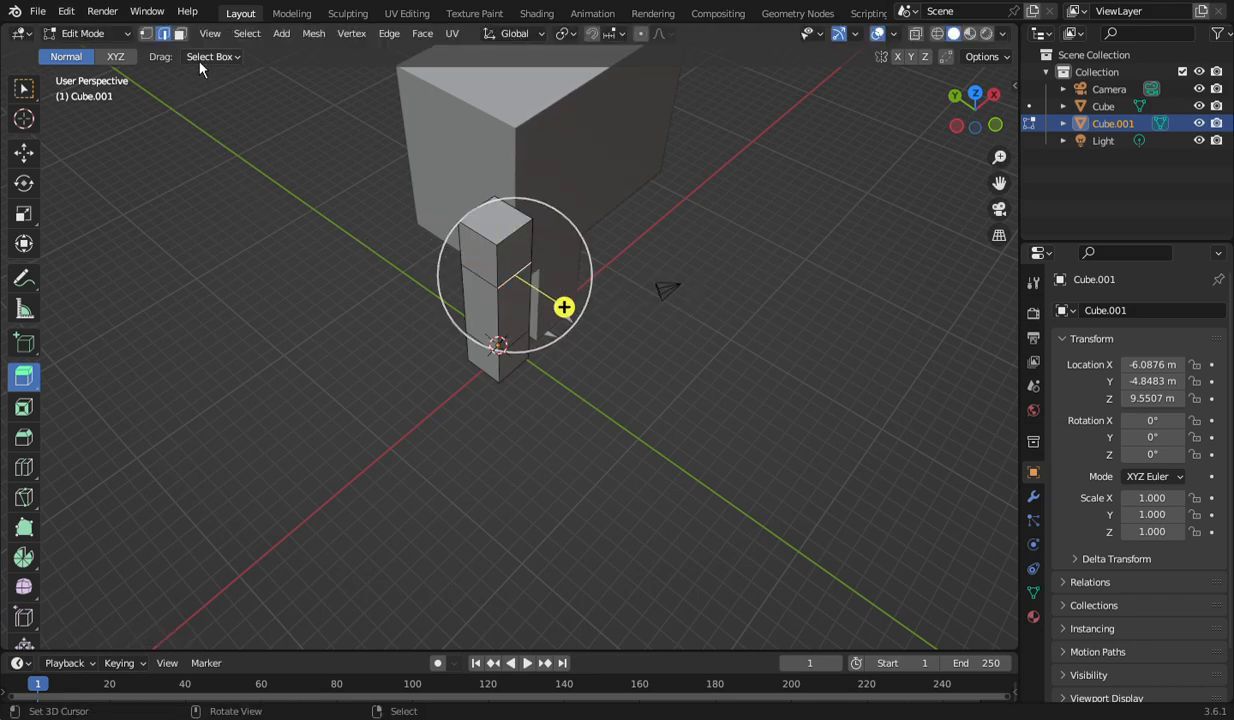
Extrude the column's upper -Y side face into a long arm, and extrude the top face of the arm's end section upward.
{"action": "left_click", "coordinate": [508, 258]}
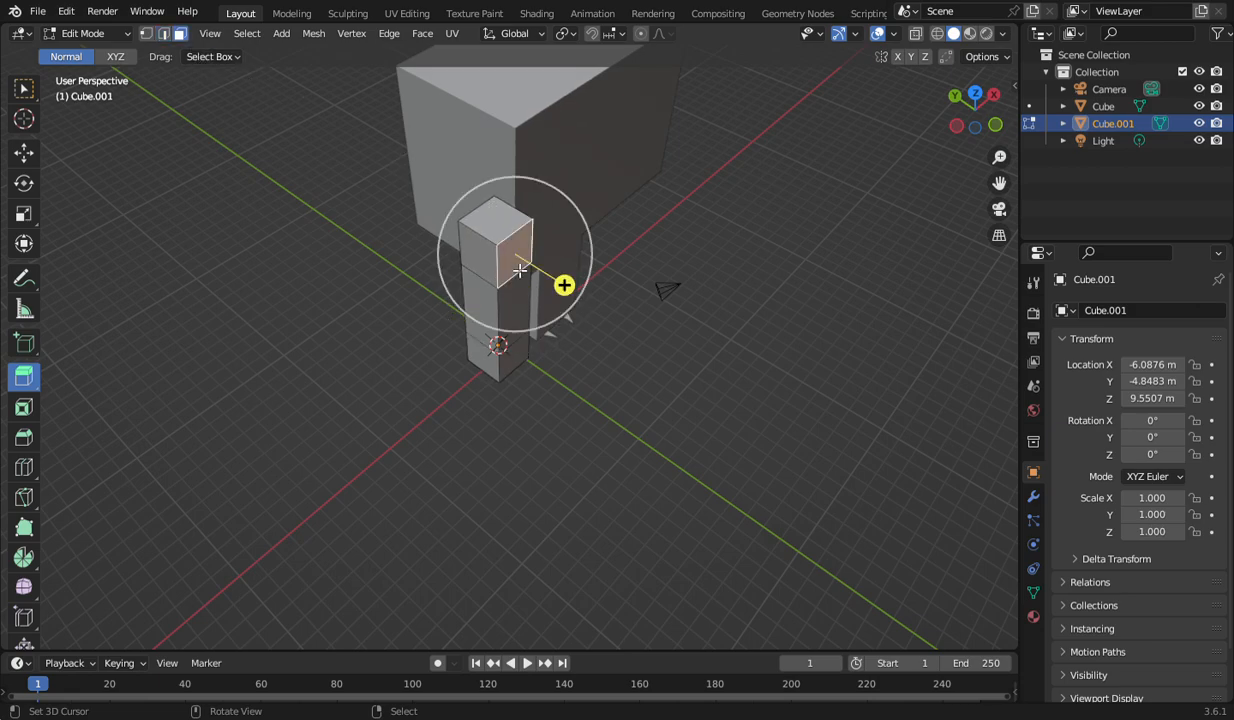
{"action": "left_click_drag", "start_coordinate": [565, 281], "coordinate": [835, 458]}
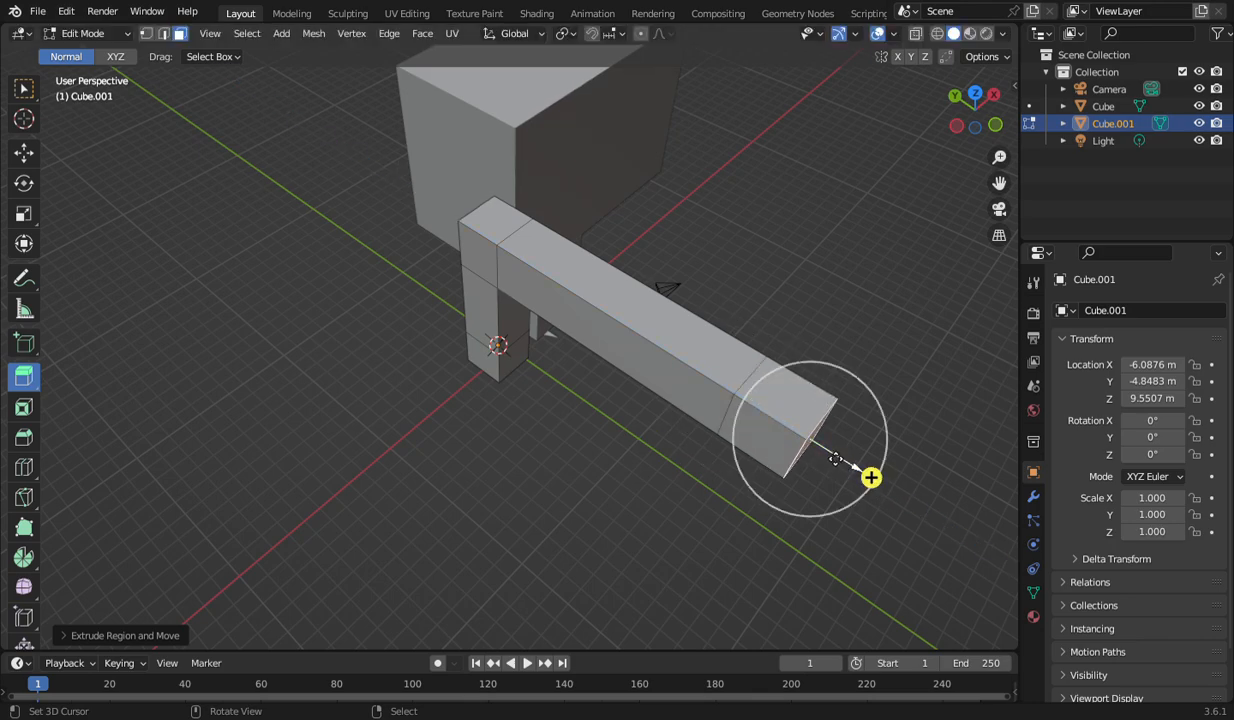
{"action": "left_click", "coordinate": [806, 394]}
{"action": "left_click_drag", "start_coordinate": [806, 356], "coordinate": [870, 132]}
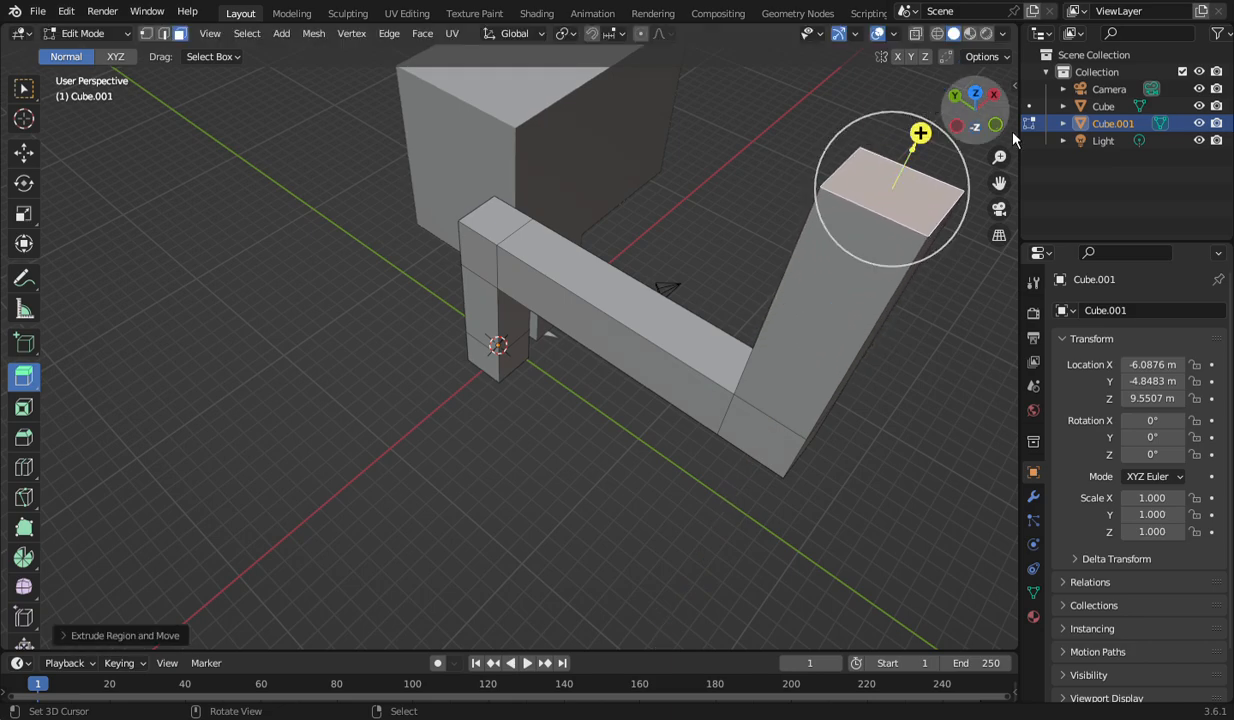
{"action": "left_click_drag", "start_coordinate": [1000, 122], "coordinate": [664, 205]}
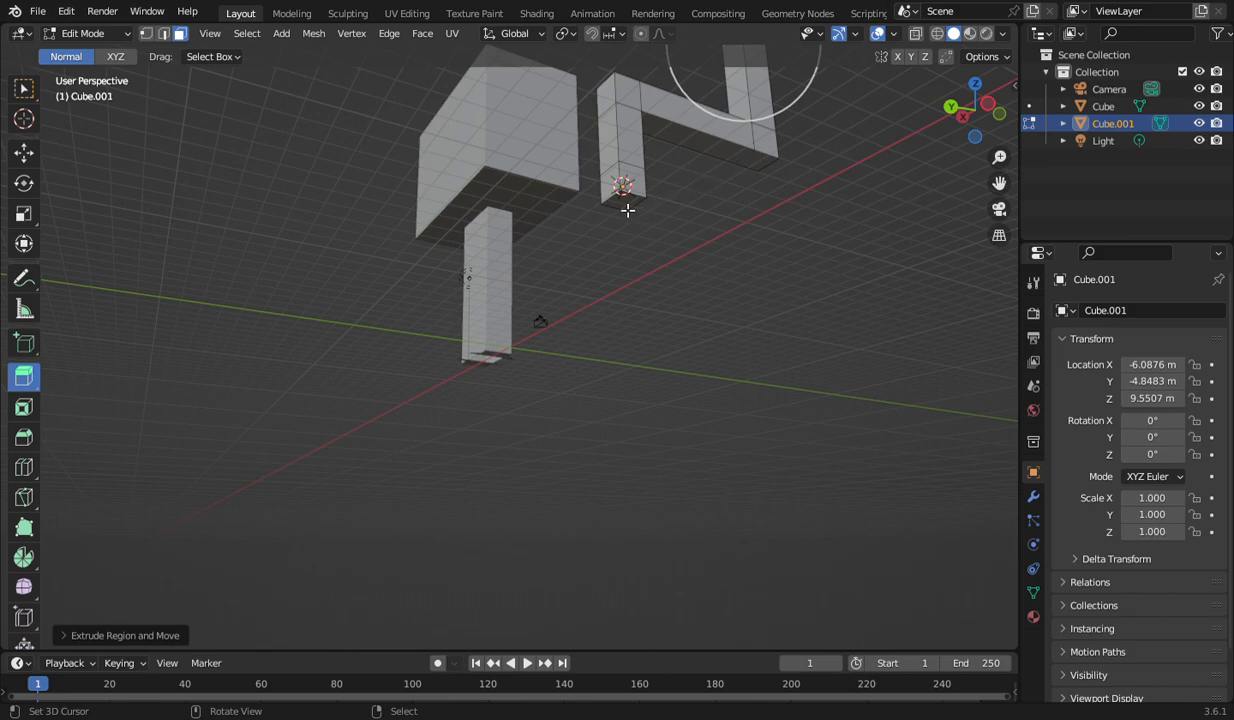
Extrude the first column's bottom face downward and the top face of the arm's upright end section upward.
{"action": "left_click", "coordinate": [622, 203]}
{"action": "left_click_drag", "start_coordinate": [628, 259], "coordinate": [660, 327]}
{"action": "left_click_drag", "start_coordinate": [978, 141], "coordinate": [898, 224]}
{"action": "scroll", "coordinate": [877, 342], "scroll_direction": "down", "scroll_amount": 3}
{"action": "scroll", "coordinate": [877, 342], "scroll_direction": "down", "scroll_amount": 1}
{"action": "left_click_drag", "start_coordinate": [975, 138], "coordinate": [785, 196]}
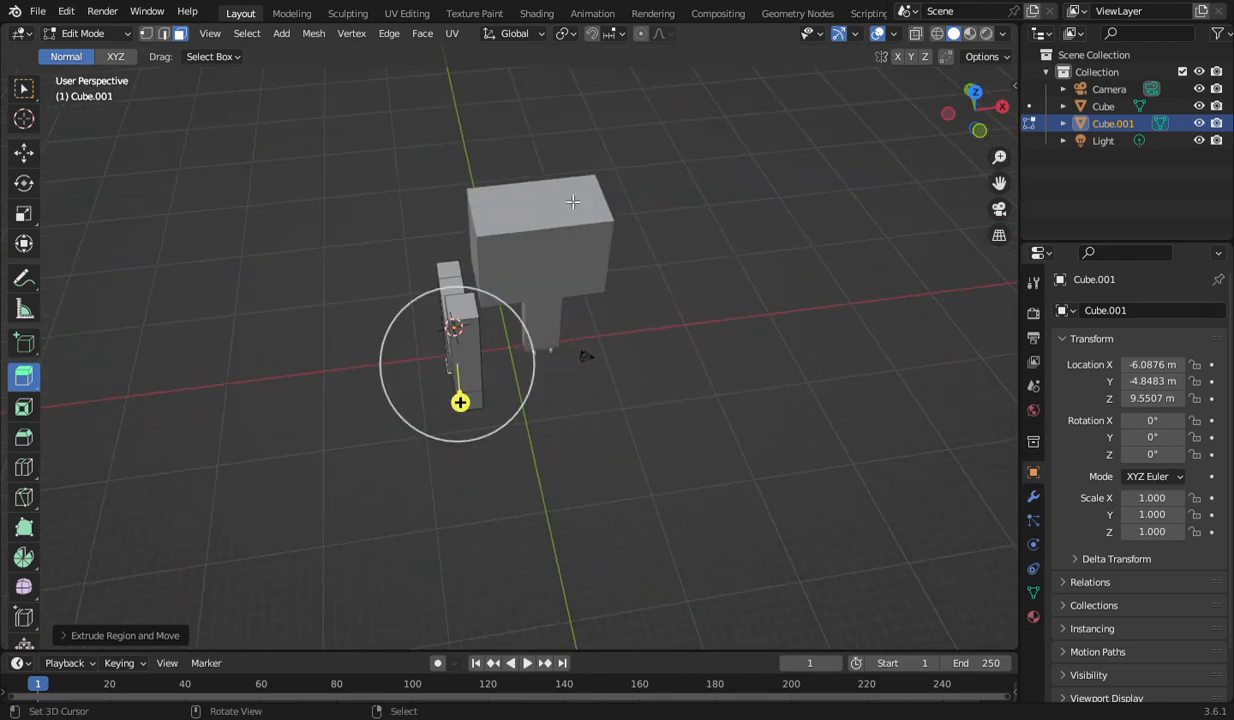
{"action": "left_click", "coordinate": [449, 272]}
{"action": "left_click_drag", "start_coordinate": [457, 256], "coordinate": [468, 216]}
Extrude the first column's bottom face further downward and scale that face down to a point.
{"action": "left_click_drag", "start_coordinate": [975, 130], "coordinate": [958, 100]}
{"action": "left_click", "coordinate": [556, 288]}
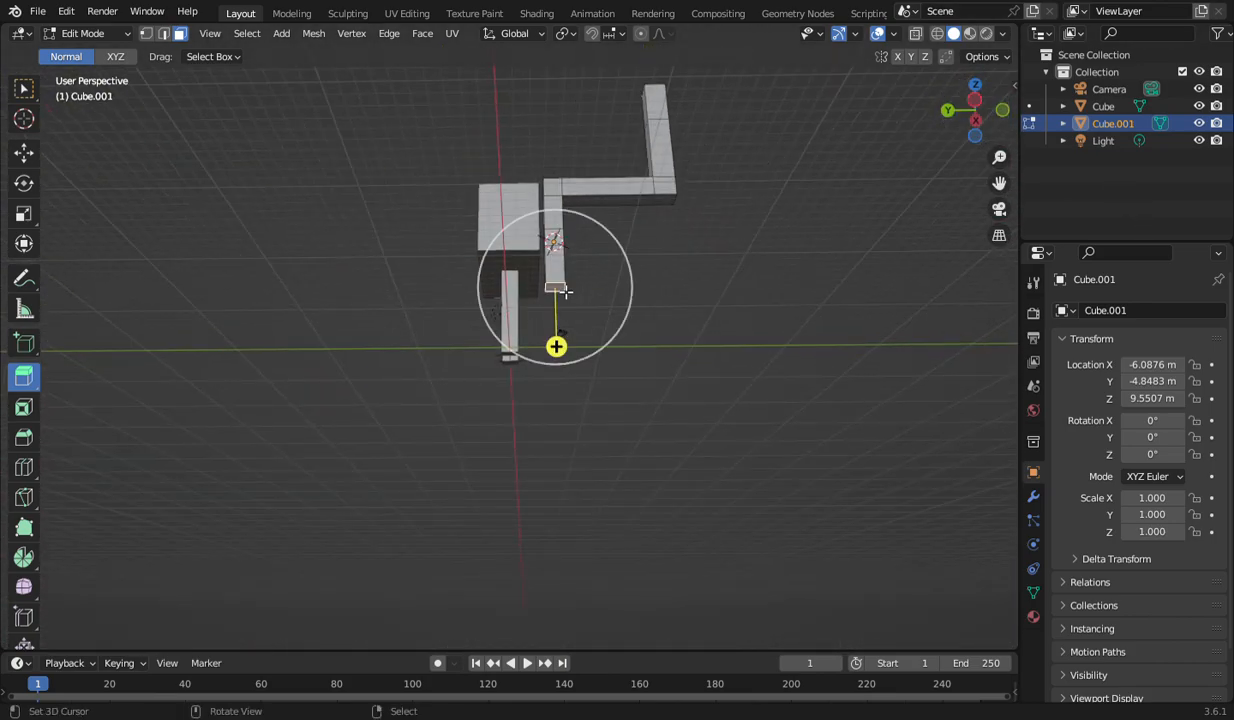
{"action": "left_click_drag", "start_coordinate": [555, 344], "coordinate": [564, 381]}
{"action": "scroll", "coordinate": [655, 352], "scroll_direction": "up", "scroll_amount": 4}
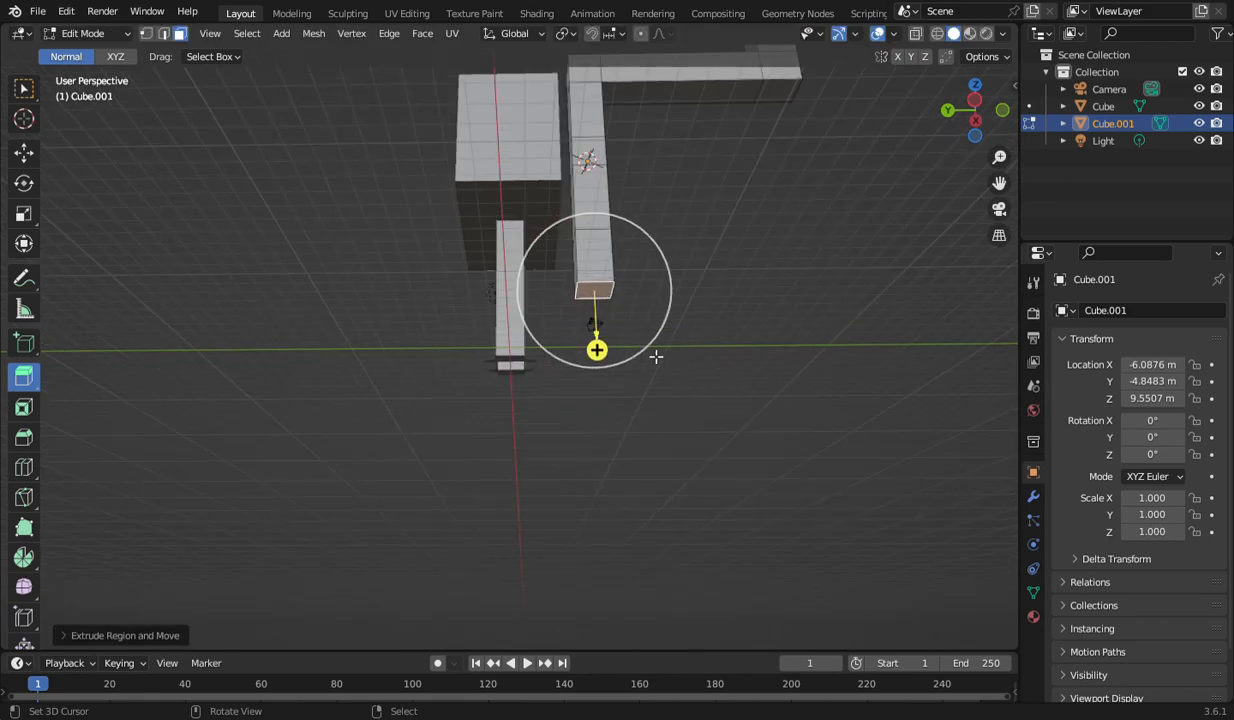
{"action": "left_click", "coordinate": [24, 214]}
{"action": "left_click_drag", "start_coordinate": [590, 305], "coordinate": [612, 276]}
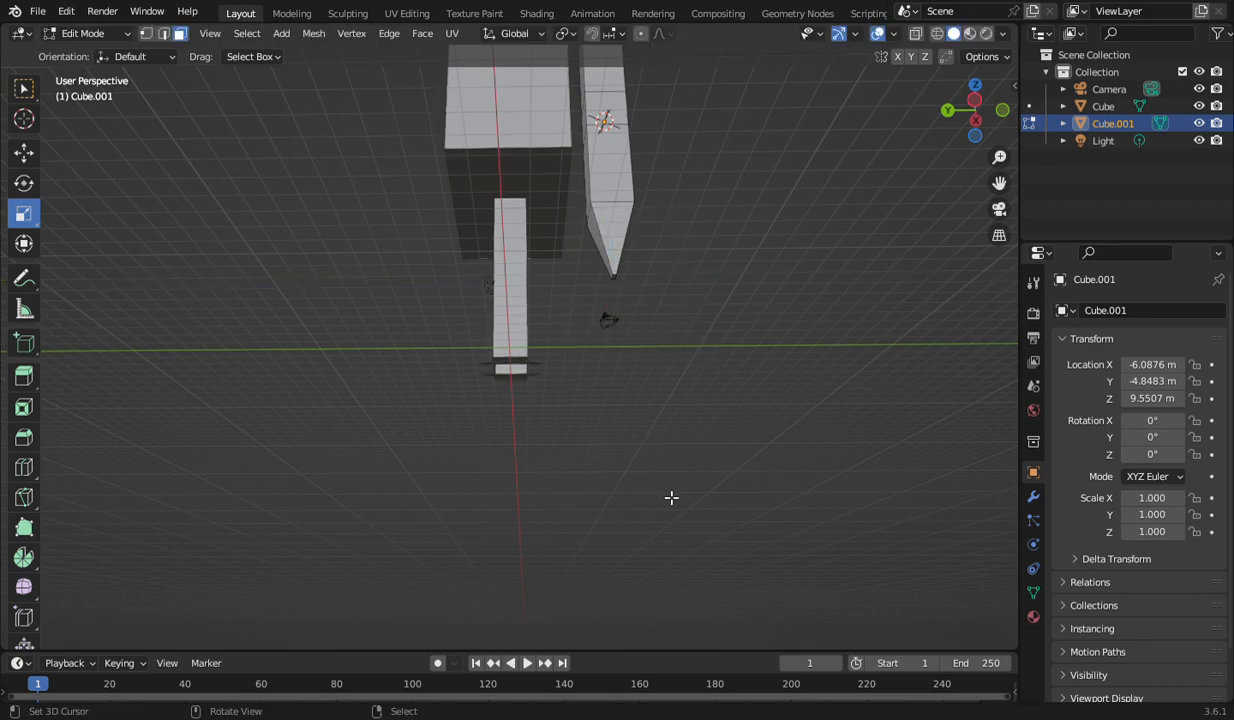
Scale the top face of the arm's upright end section down to a point.
{"action": "scroll", "coordinate": [857, 399], "scroll_direction": "down", "scroll_amount": 3}
{"action": "left_click_drag", "start_coordinate": [974, 136], "coordinate": [580, 203]}
{"action": "left_click", "coordinate": [480, 327]}
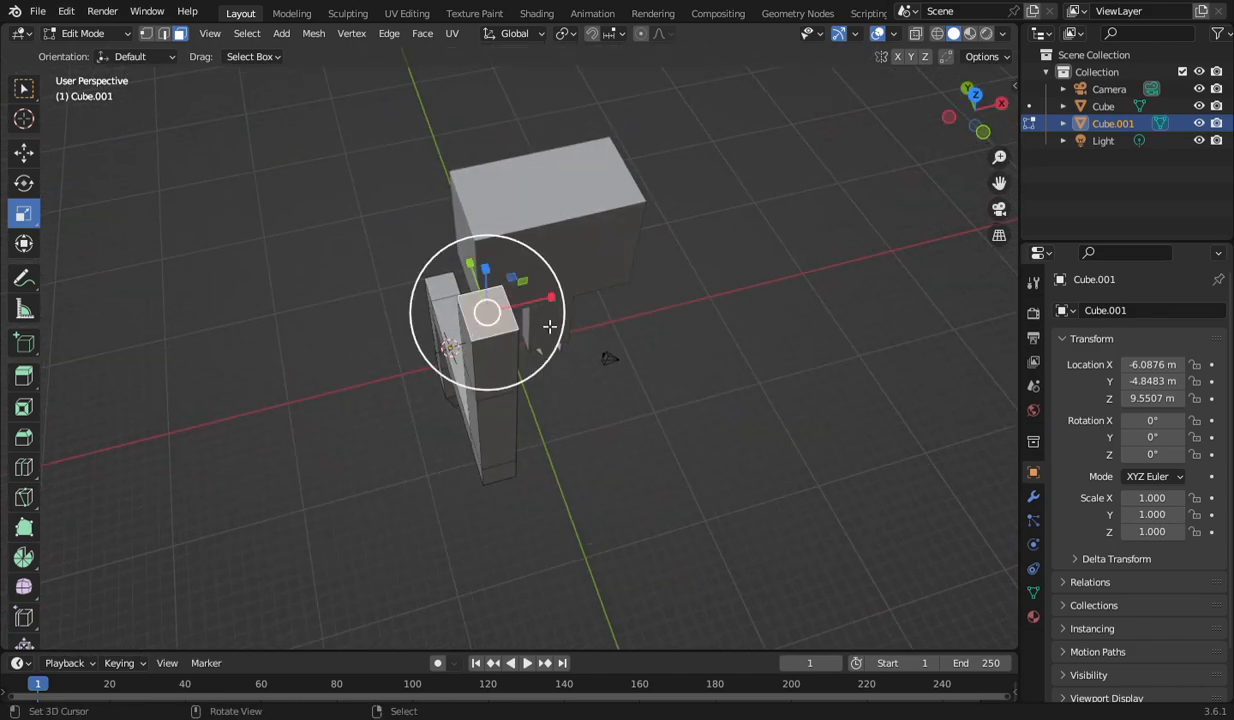
{"action": "mouse_move", "coordinate": [564, 305]}
{"action": "left_mouse_down"}
{"action": "mouse_move", "coordinate": [487, 309]}
{"action": "mouse_move", "coordinate": [552, 318]}
{"action": "left_mouse_up"}
{"action": "left_click_drag", "start_coordinate": [976, 118], "coordinate": [845, 98]}
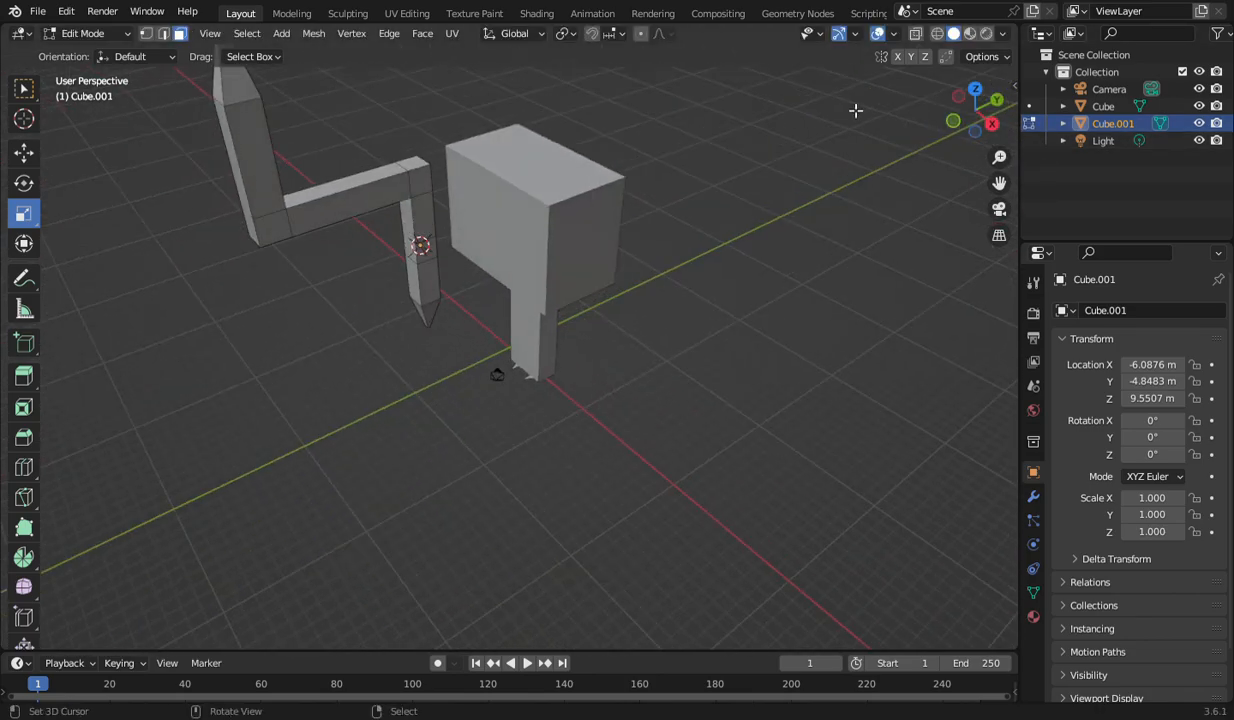
{"action": "scroll", "coordinate": [812, 324], "scroll_direction": "down", "scroll_amount": 3}
{"action": "scroll", "coordinate": [853, 279], "scroll_direction": "up", "scroll_amount": 2}
{"action": "left_click_drag", "start_coordinate": [975, 112], "coordinate": [273, 346]}
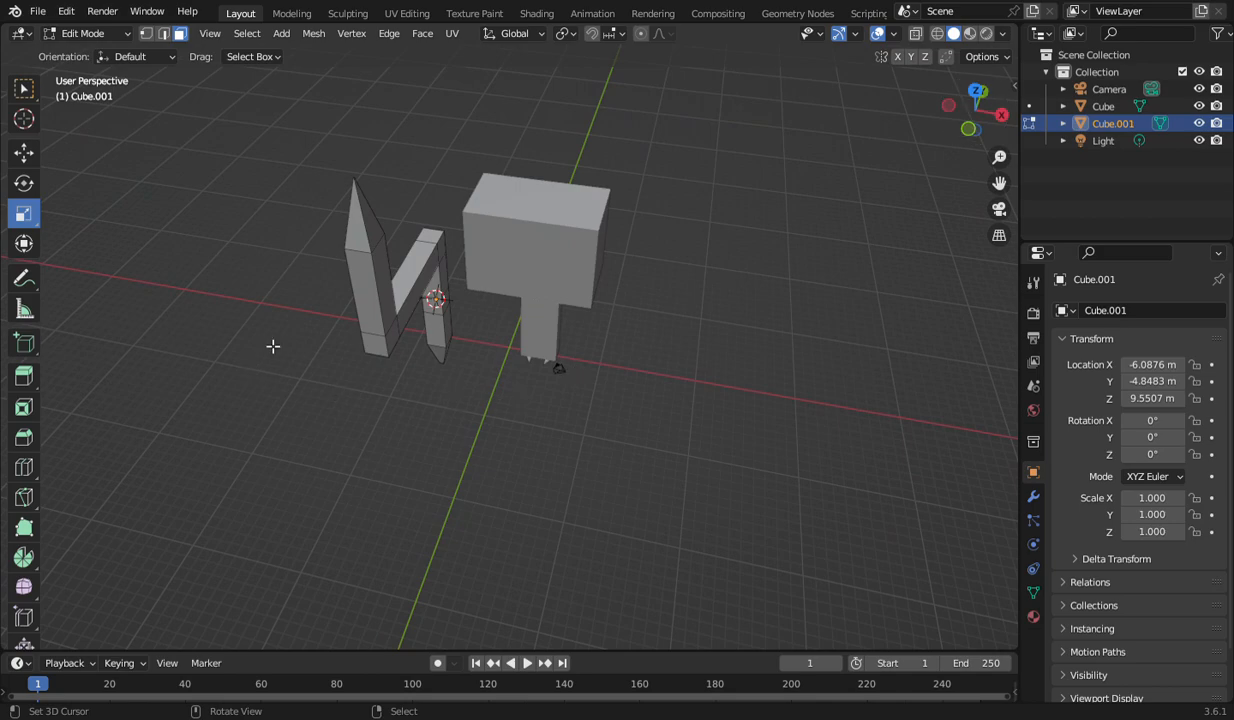
Return to Object Mode and freely rotate the zigzag shape to about X 21°, Y -43.5°, Z -59°.
{"action": "left_click", "coordinate": [128, 36]}
{"action": "left_click", "coordinate": [130, 55]}
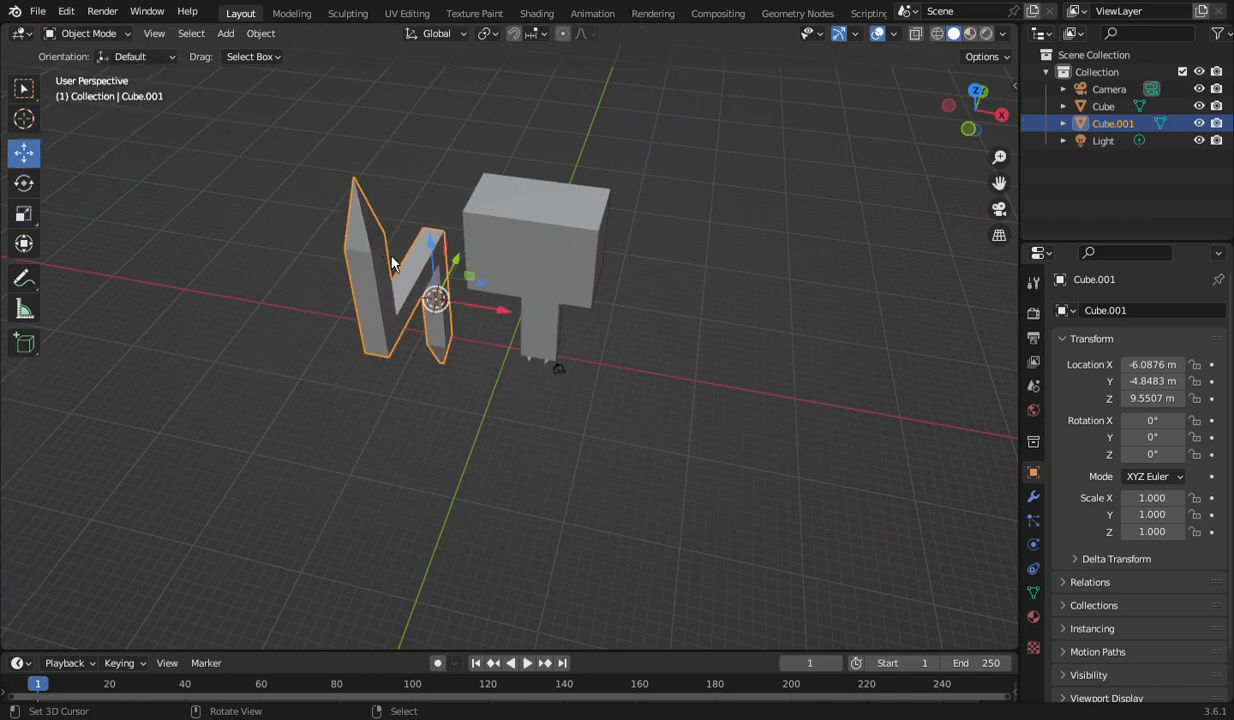
{"action": "left_click", "coordinate": [25, 184]}
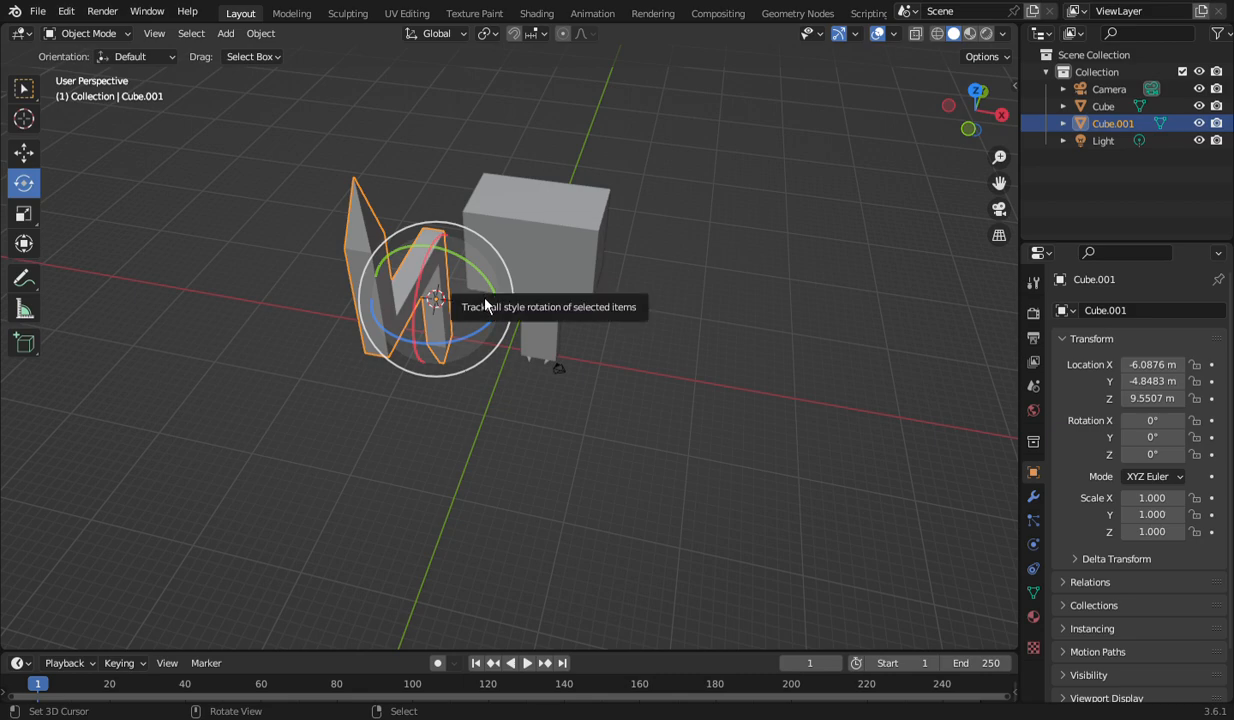
{"action": "left_click_drag", "start_coordinate": [471, 346], "coordinate": [362, 305]}
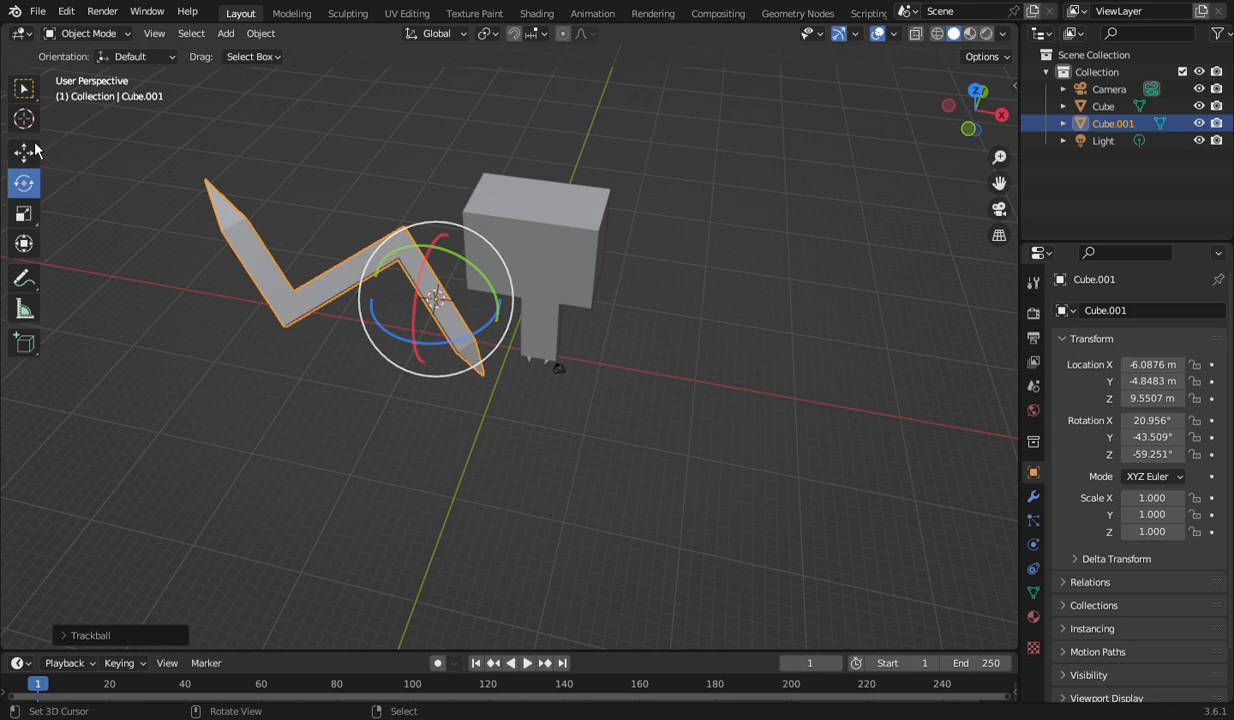
Move the zigzag shape up beside the hammer head, to about X -10.7 m, Y 1.2 m, Z 20.9 m.
{"action": "left_click", "coordinate": [27, 158]}
{"action": "left_click_drag", "start_coordinate": [475, 316], "coordinate": [373, 131]}
{"action": "left_click_drag", "start_coordinate": [368, 193], "coordinate": [424, 150]}
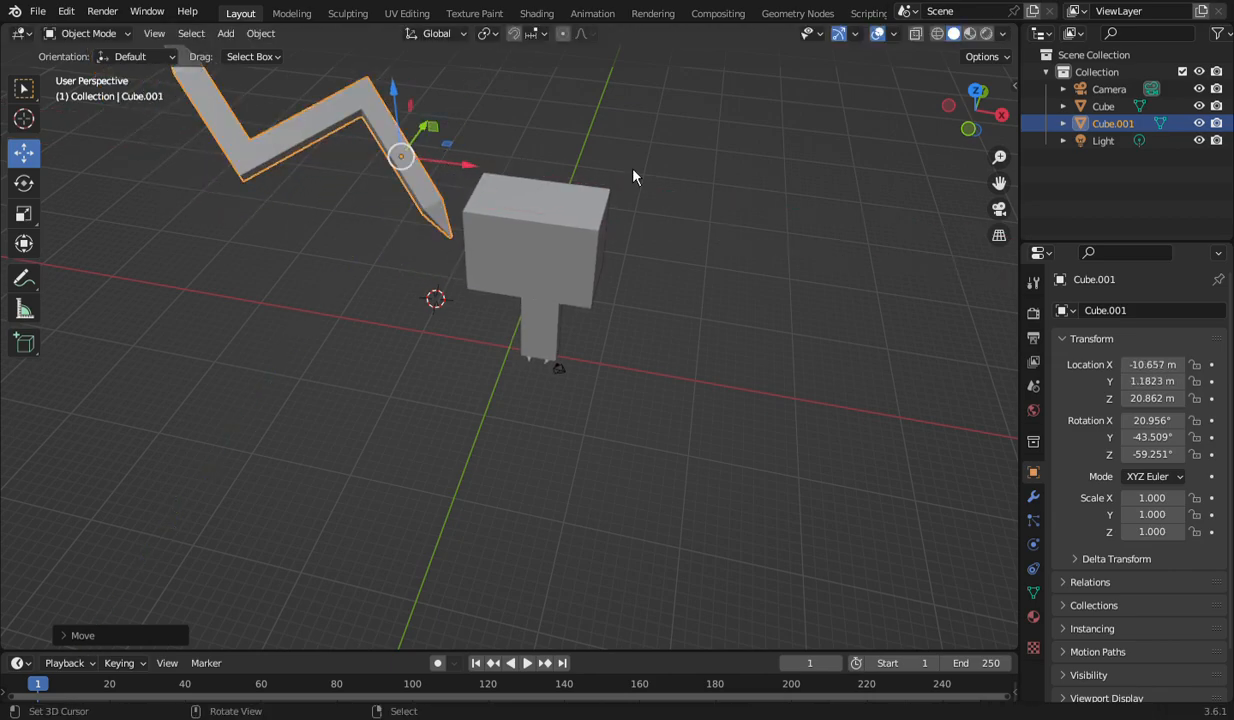
{"action": "left_click_drag", "start_coordinate": [975, 108], "coordinate": [133, 247]}
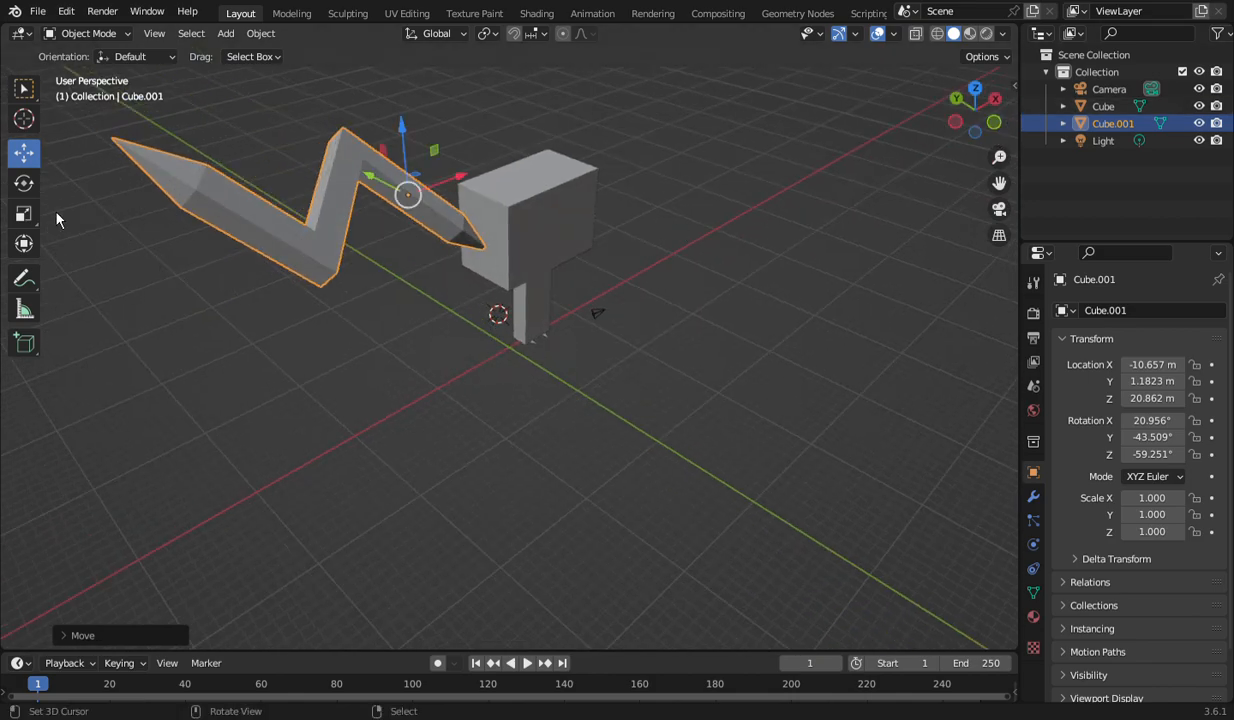
Scale the zigzag shape down to about X 0.30, Y 0.31, Z 0.32.
{"action": "left_click", "coordinate": [24, 213]}
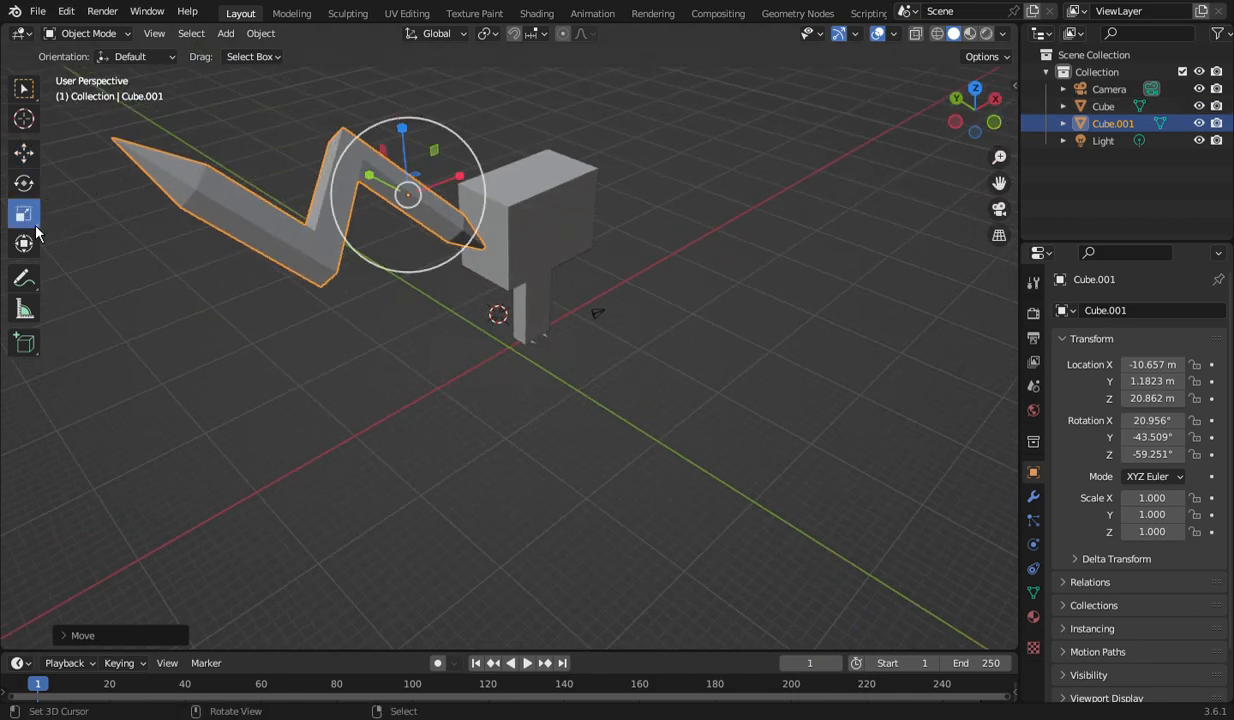
{"action": "left_click_drag", "start_coordinate": [375, 180], "coordinate": [451, 180]}
{"action": "left_click_drag", "start_coordinate": [403, 133], "coordinate": [343, 195]}
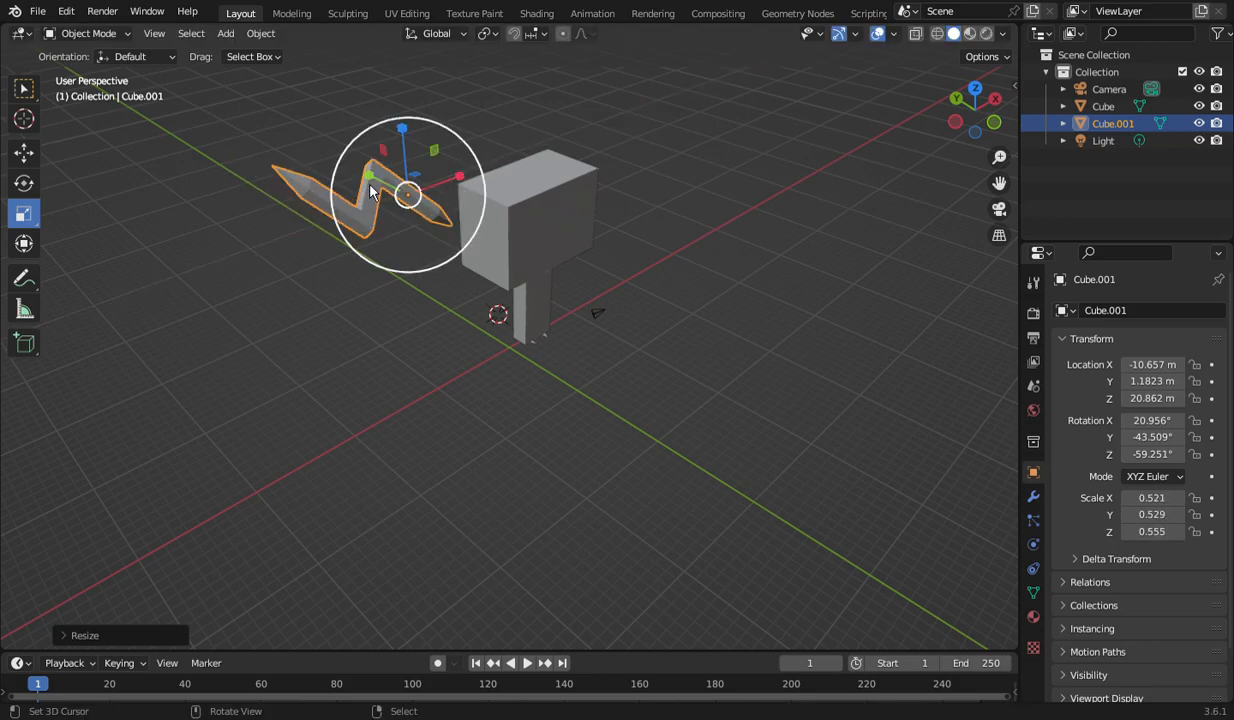
{"action": "key", "text": "s"}
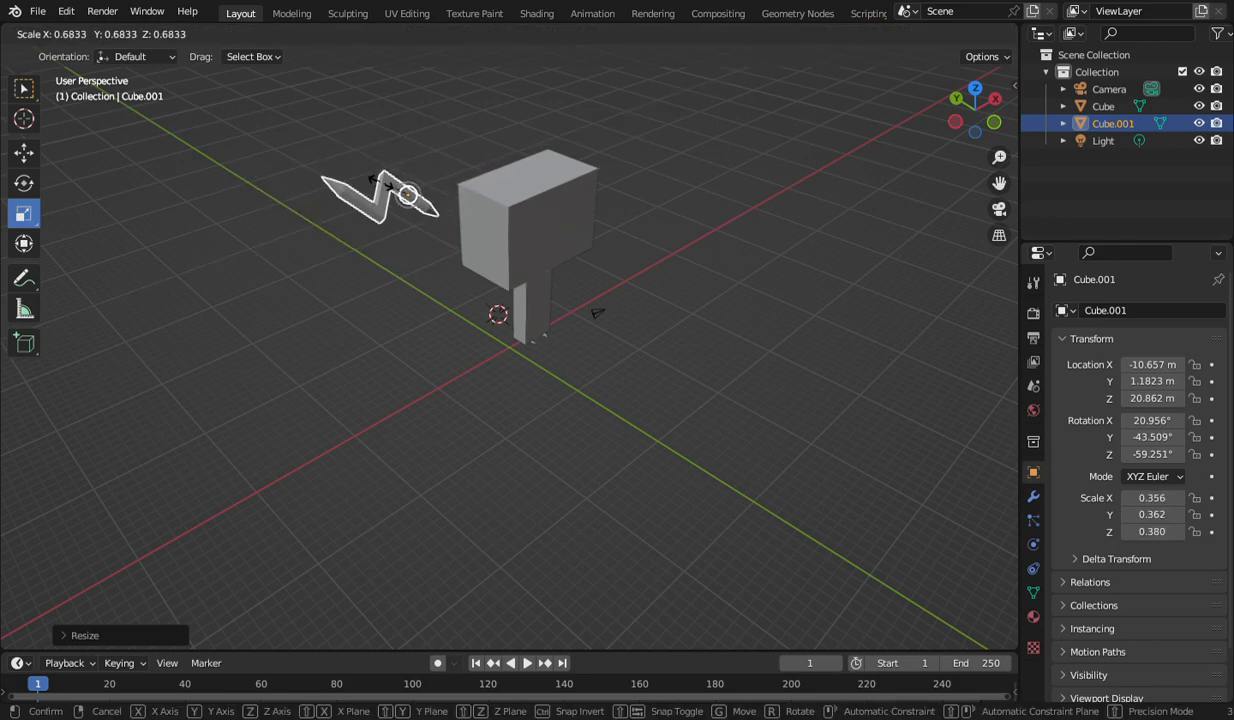
{"action": "left_click", "coordinate": [390, 204]}
Duplicate the zigzag twice, placing copies at about X -1.2, Y 11.6, Z 23.5 m and X -7.9, Y 9.7, Z 18.5 m.
{"action": "left_click_drag", "start_coordinate": [982, 130], "coordinate": [866, 300]}
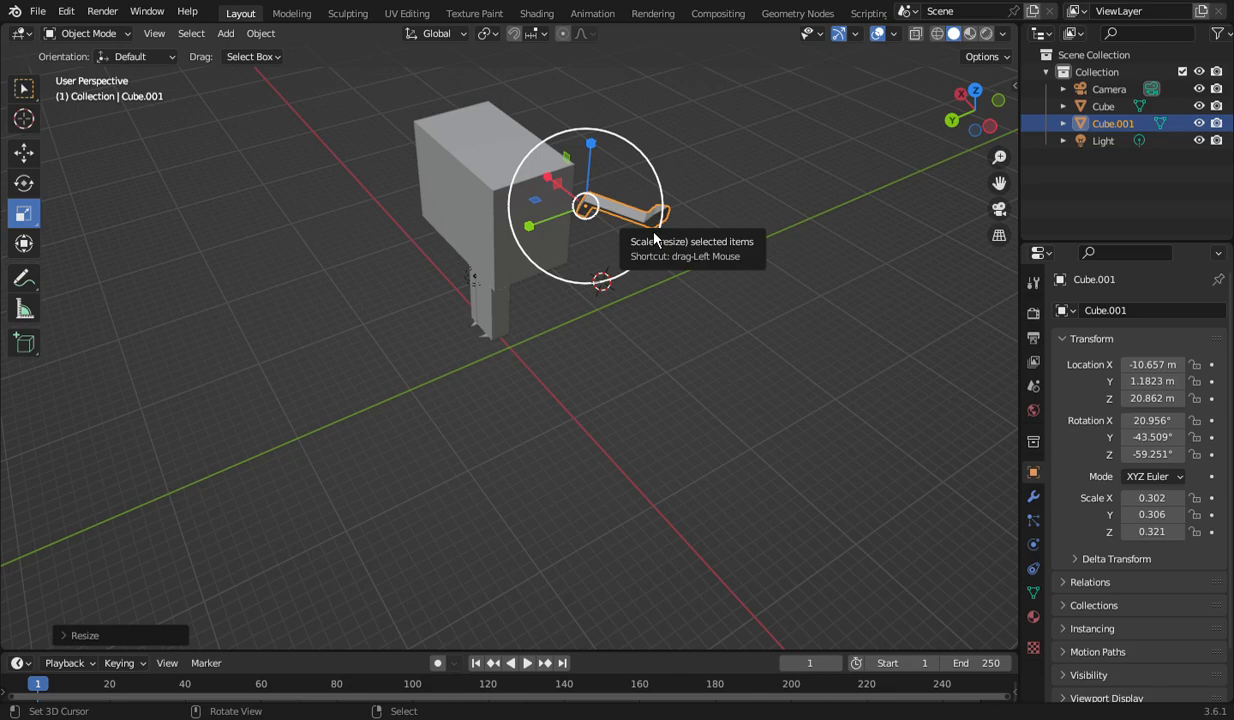
{"action": "key", "text": "shift+d"}
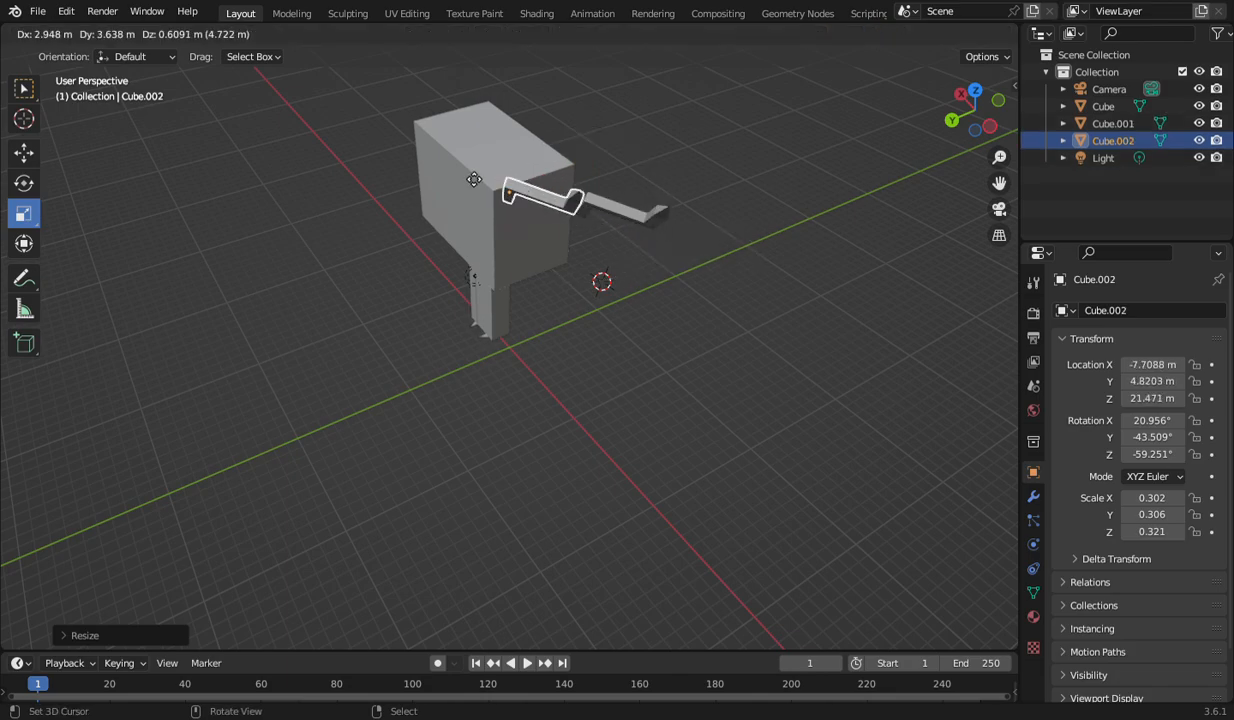
{"action": "left_click", "coordinate": [408, 164]}
{"action": "left_click", "coordinate": [604, 222]}
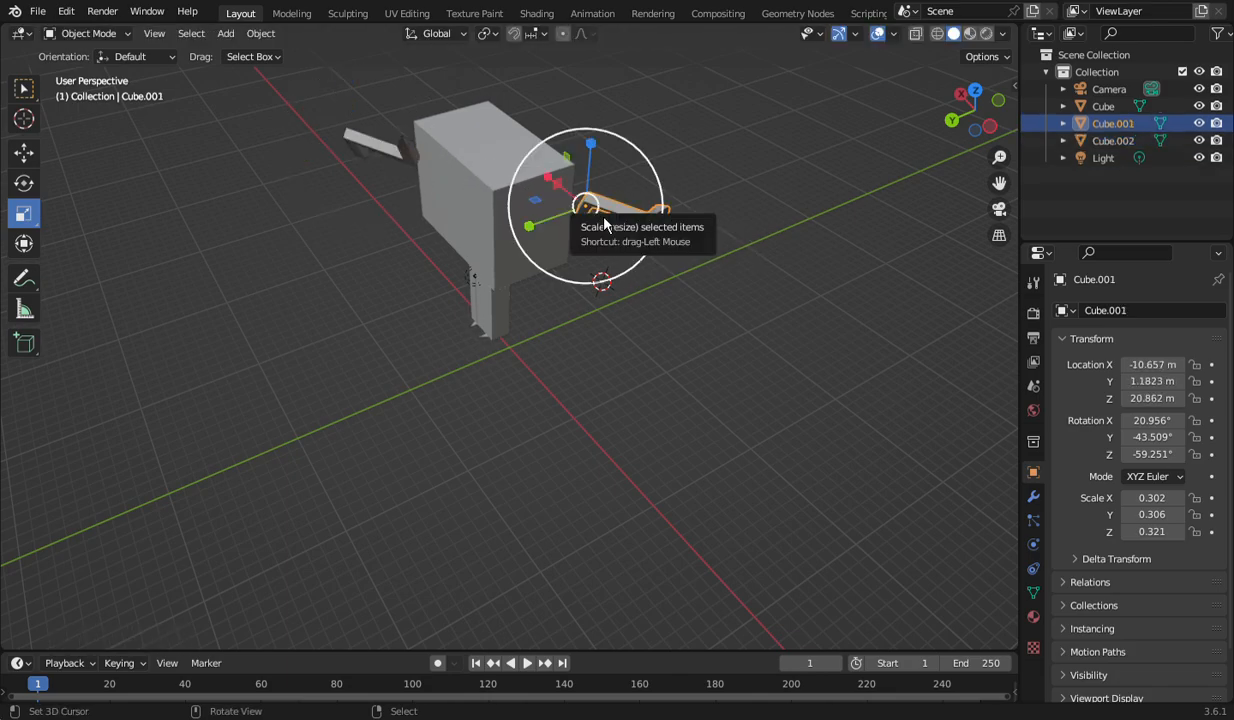
{"action": "key", "text": "shift+d"}
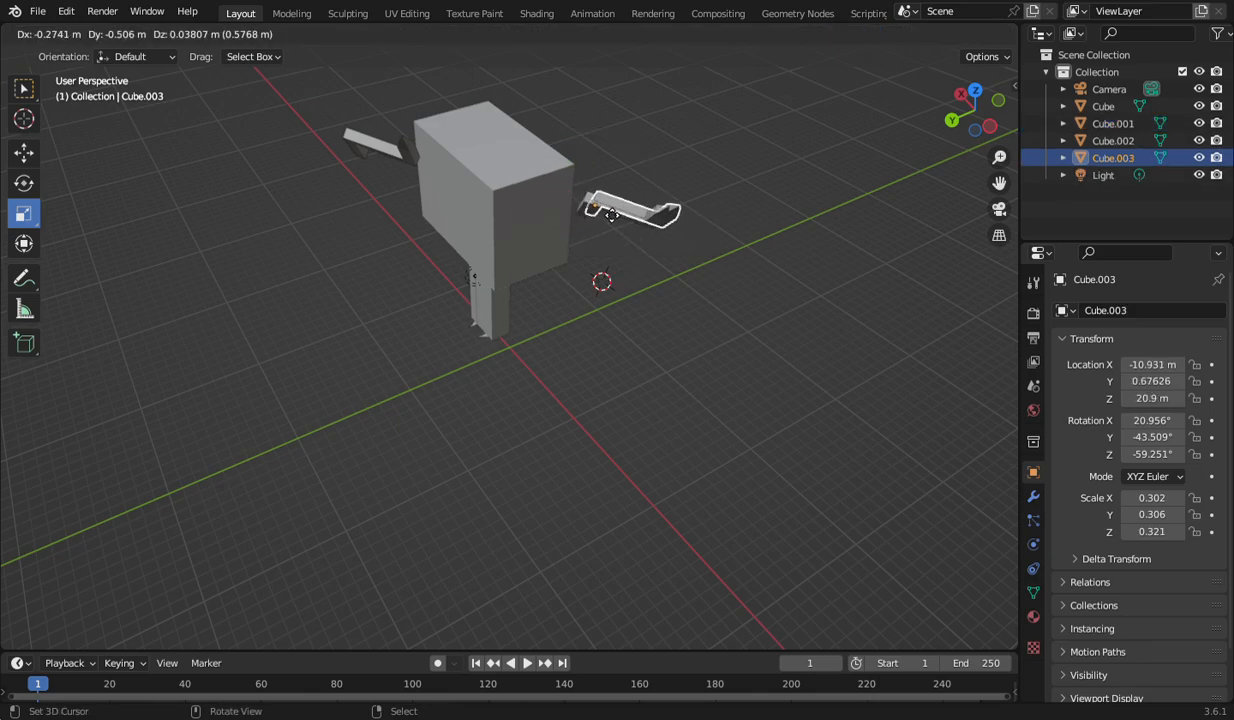
{"action": "left_click", "coordinate": [462, 266]}
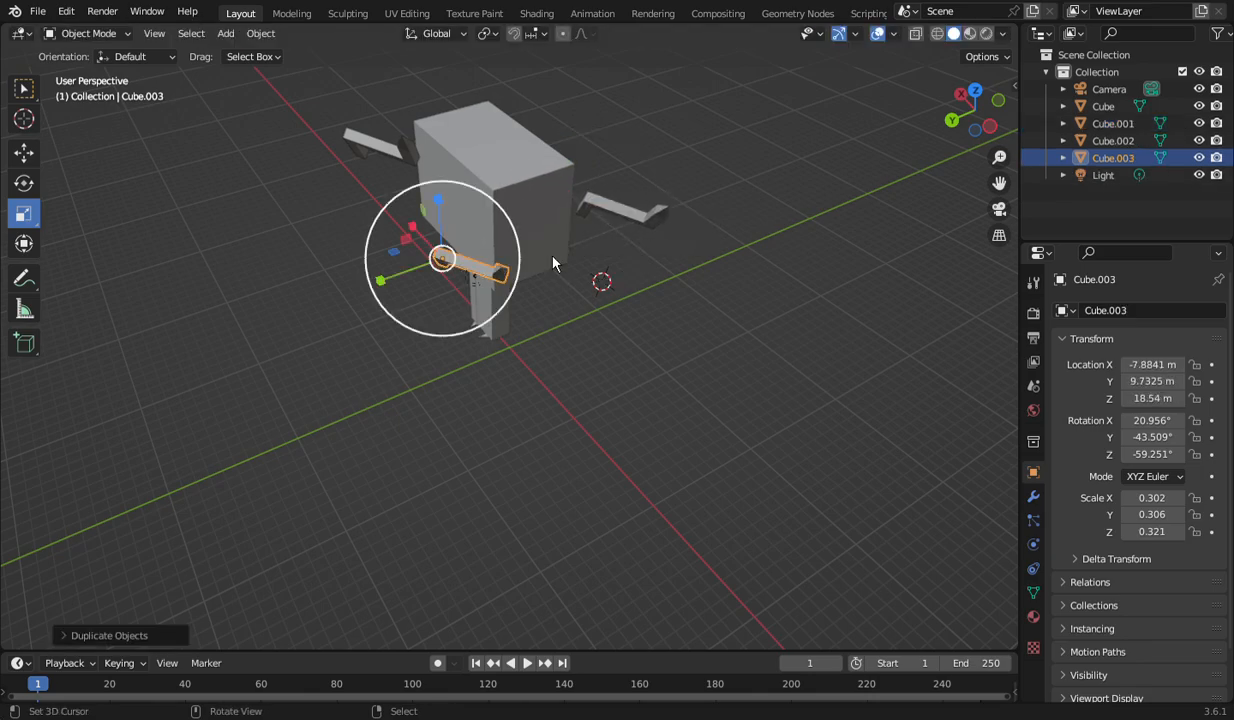
Duplicate the original zigzag again and place this copy just above it, at about X -9.5, Y -0.5, Z 22.9 m.
{"action": "left_click", "coordinate": [655, 232]}
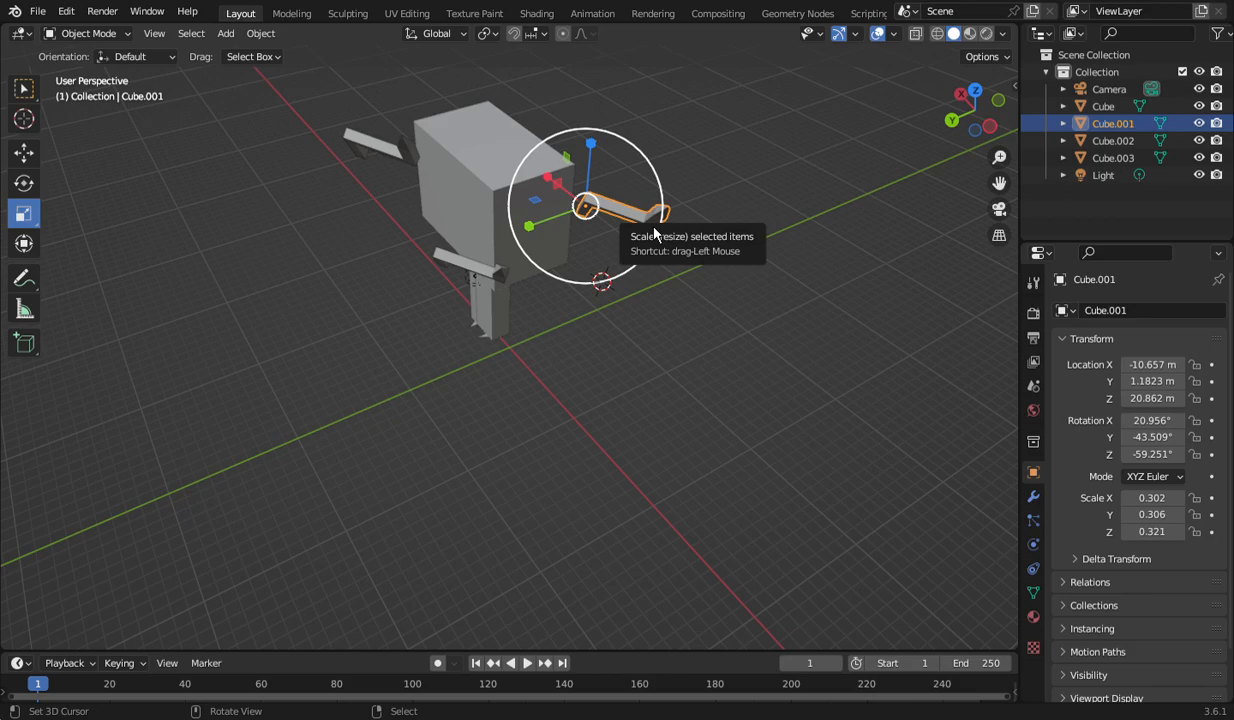
{"action": "key", "text": "shift+d"}
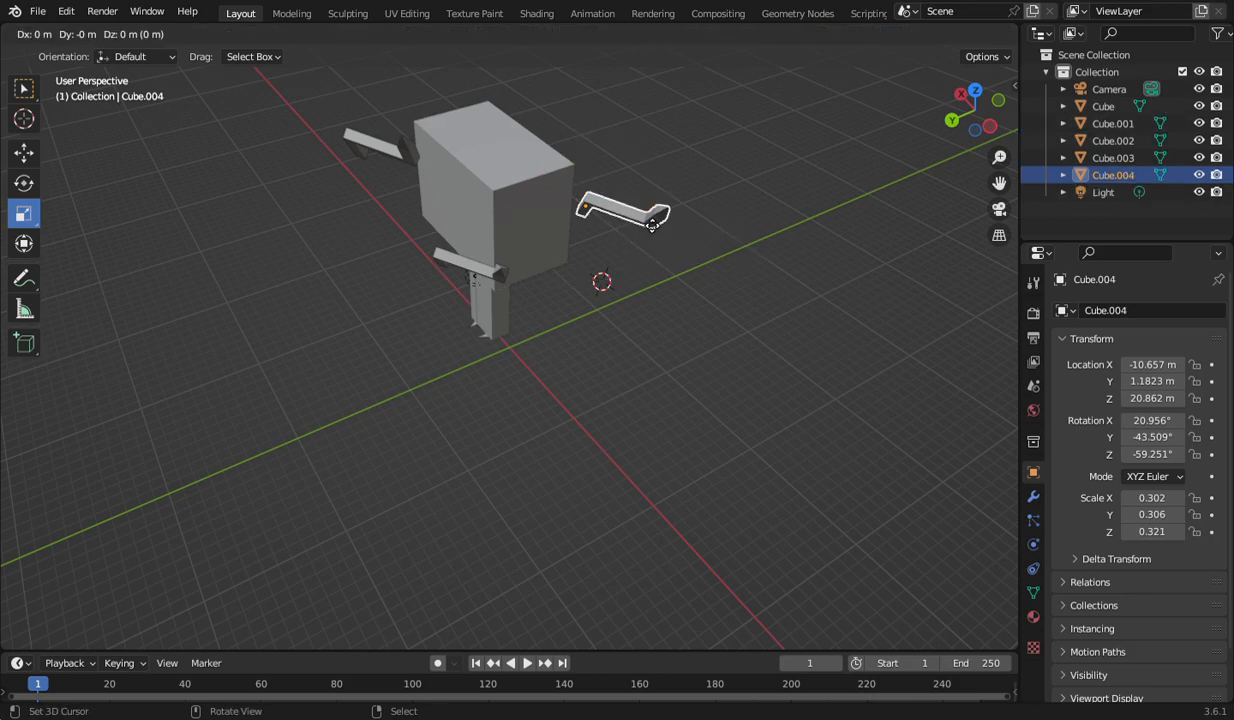
{"action": "left_click", "coordinate": [666, 178]}
Move the first zigzag copy, Cube.002, to the hammer head's +X side, at about X 18.4, Y -6.7, Z 16.8 m.
{"action": "left_click_drag", "start_coordinate": [965, 112], "coordinate": [836, 152]}
{"action": "scroll", "coordinate": [523, 232], "scroll_direction": "down", "scroll_amount": 2}
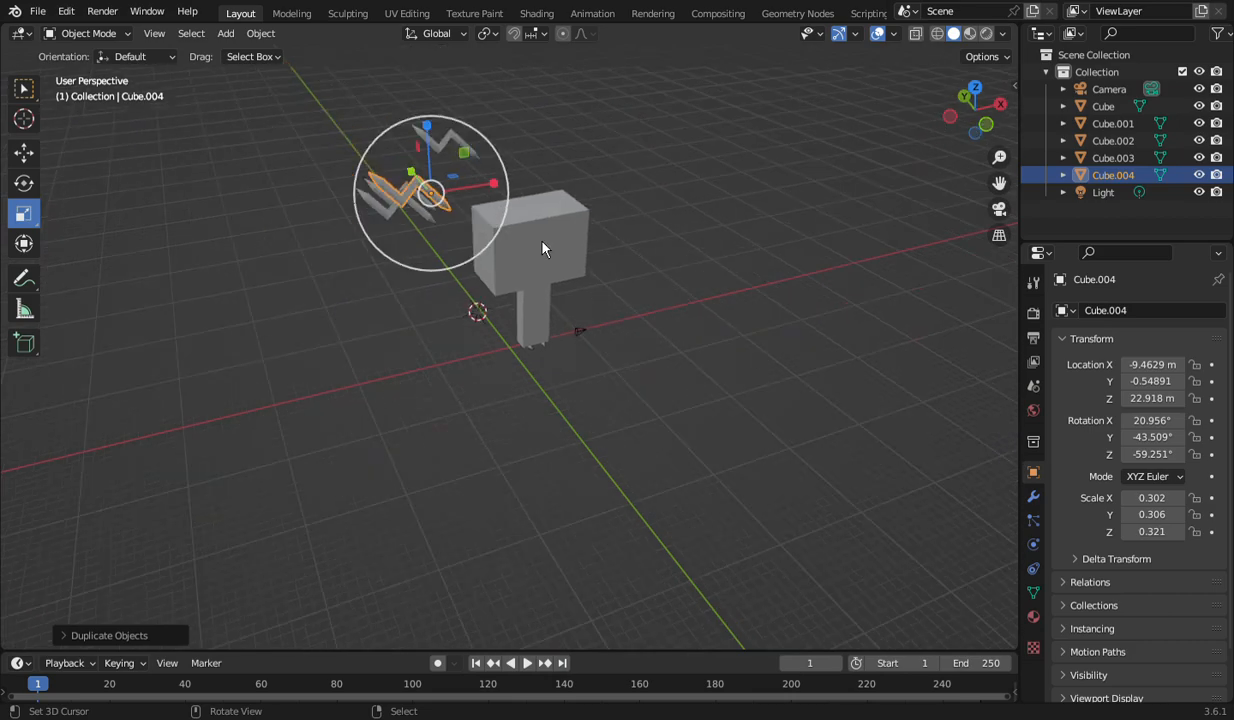
{"action": "left_click", "coordinate": [478, 155]}
{"action": "left_click", "coordinate": [30, 153]}
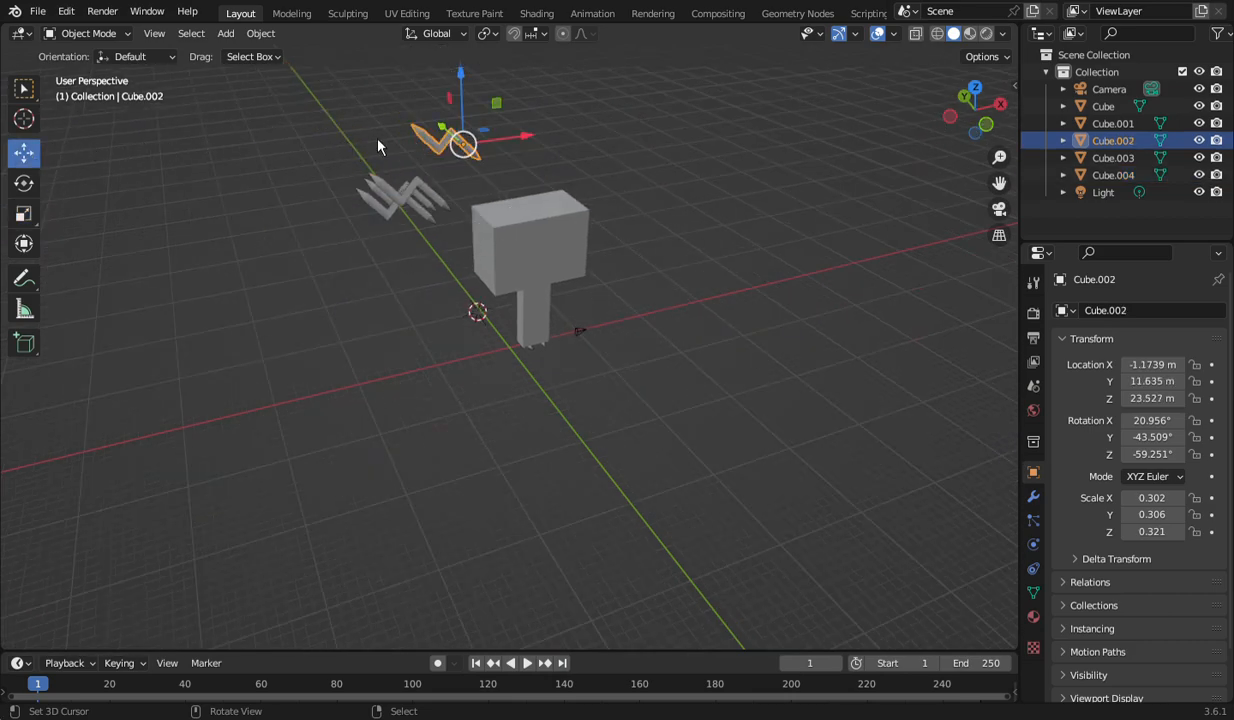
{"action": "left_click_drag", "start_coordinate": [489, 148], "coordinate": [725, 185]}
{"action": "left_click_drag", "start_coordinate": [680, 79], "coordinate": [700, 189]}
{"action": "left_click_drag", "start_coordinate": [975, 110], "coordinate": [747, 188]}
{"action": "scroll", "coordinate": [722, 230], "scroll_direction": "up", "scroll_amount": 2}
{"action": "left_click_drag", "start_coordinate": [720, 240], "coordinate": [530, 220]}
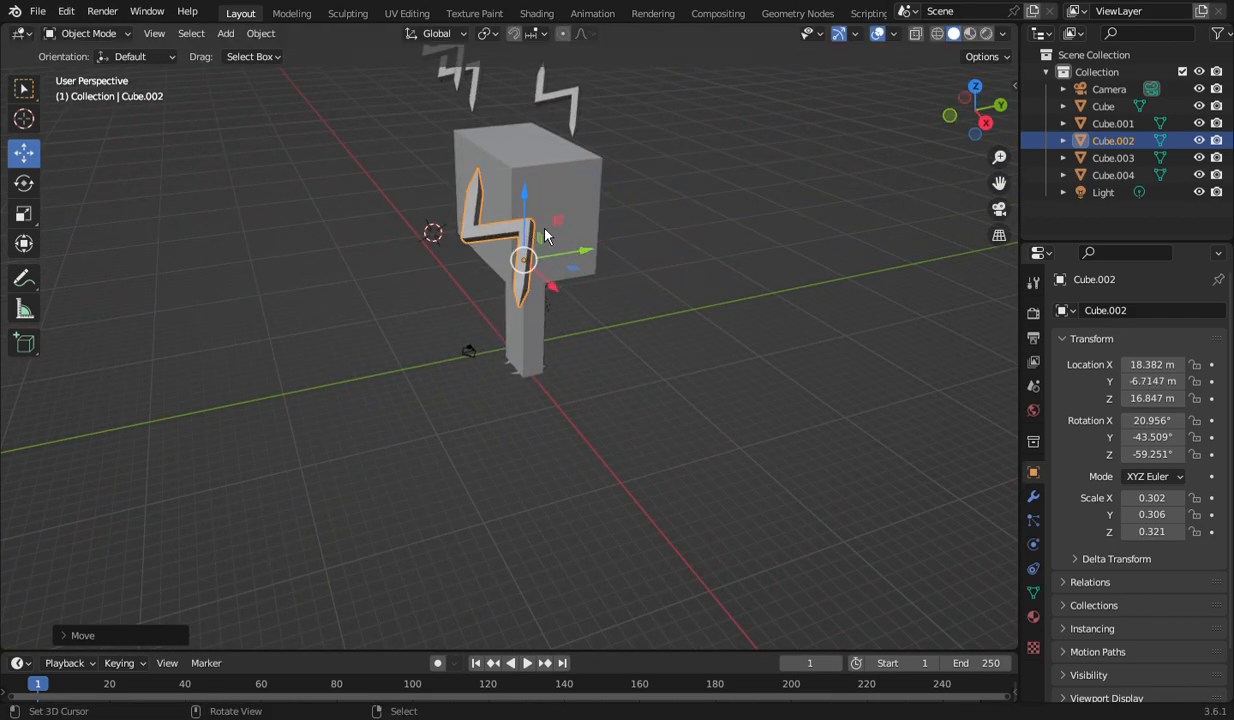
Move Cube.002 closer to the hammer head and higher, to about X 15.3 m and Z 20.4 m.
{"action": "left_click_drag", "start_coordinate": [1011, 121], "coordinate": [1069, 115]}
{"action": "left_click_drag", "start_coordinate": [968, 113], "coordinate": [1000, 115]}
{"action": "left_click", "coordinate": [716, 233]}
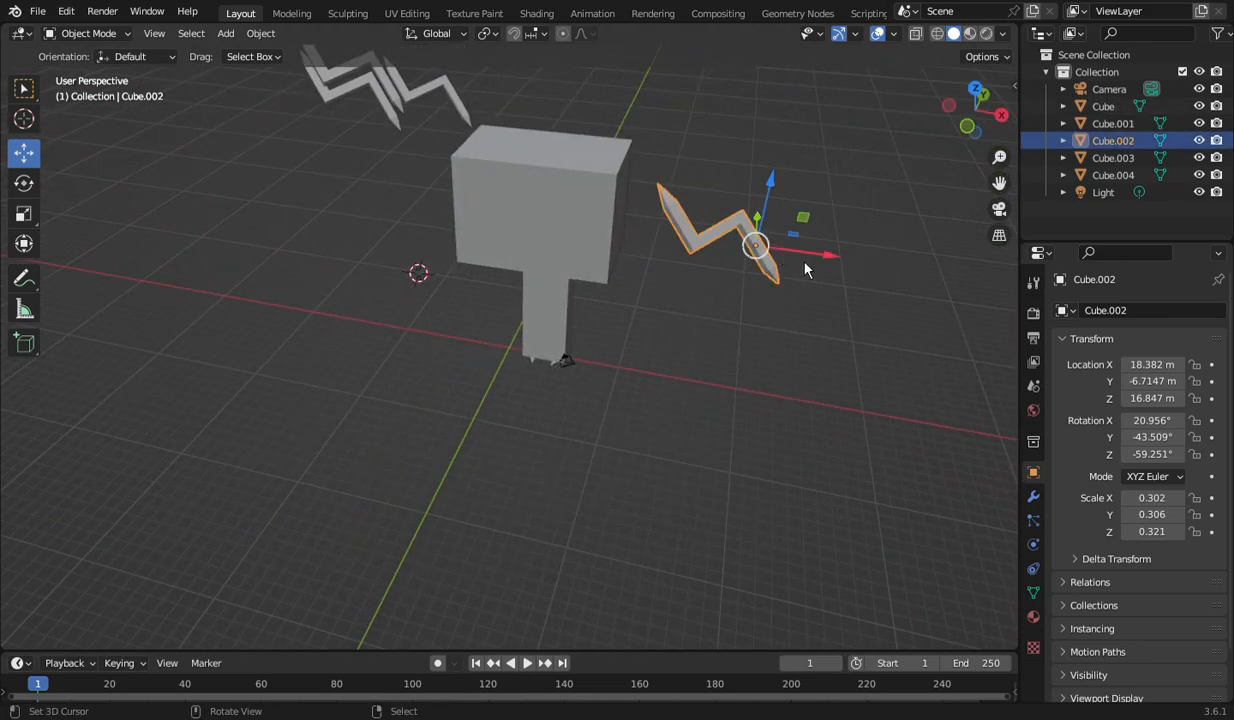
{"action": "left_click_drag", "start_coordinate": [815, 256], "coordinate": [700, 232]}
{"action": "left_click_drag", "start_coordinate": [698, 186], "coordinate": [727, 142]}
Rotate Cube.002 beside the hammer head to about X 118°, Y -35°, Z -130.5°.
{"action": "scroll", "coordinate": [897, 216], "scroll_direction": "up", "scroll_amount": 3}
{"action": "left_click_drag", "start_coordinate": [975, 120], "coordinate": [950, 143]}
{"action": "scroll", "coordinate": [850, 210], "scroll_direction": "down", "scroll_amount": 1}
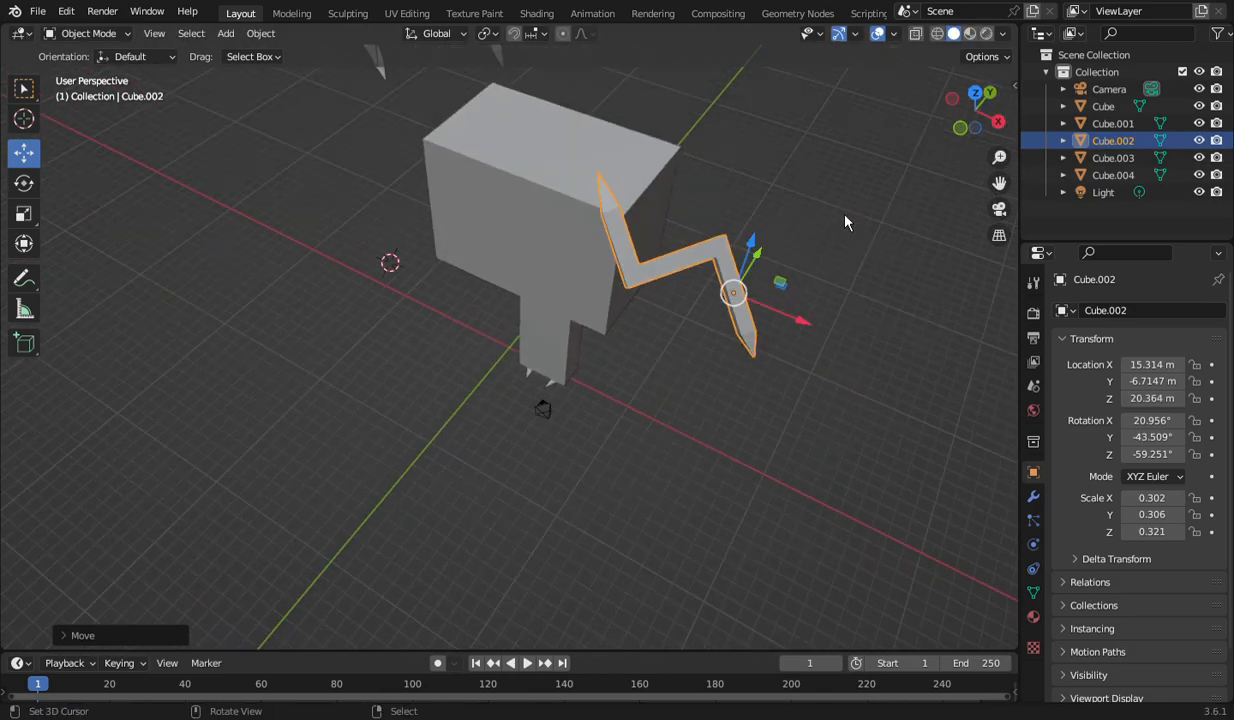
{"action": "left_click", "coordinate": [31, 189]}
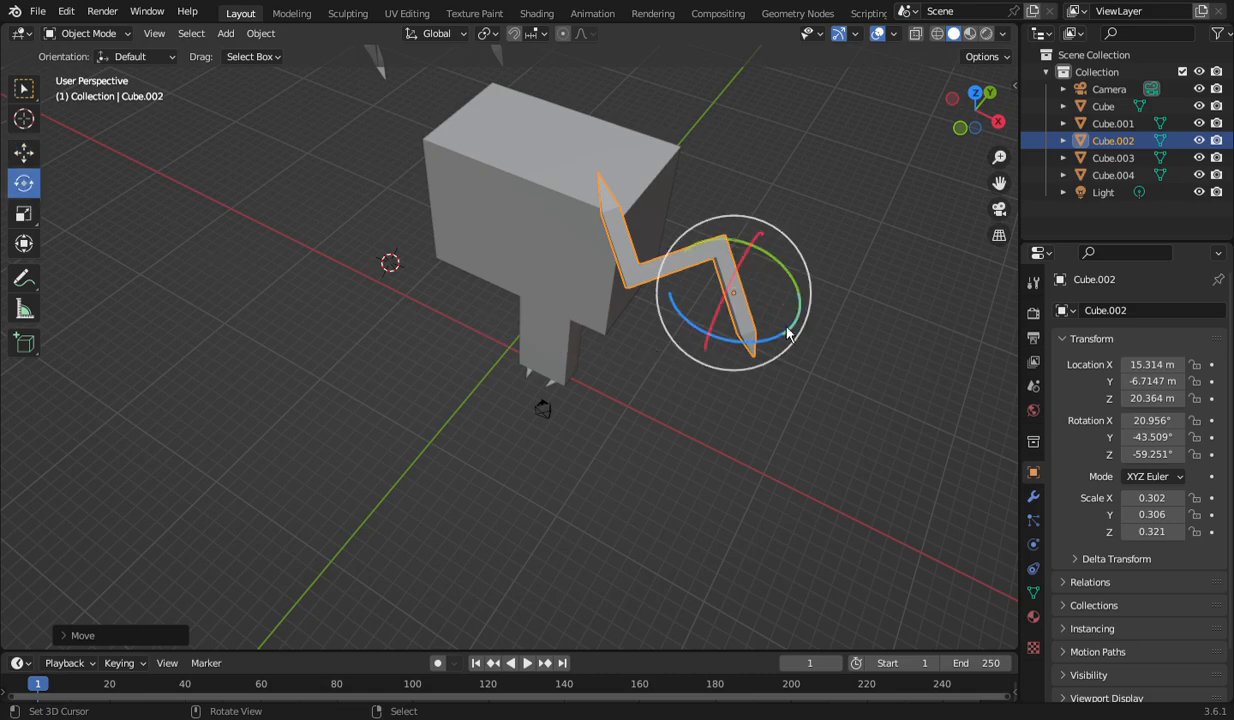
{"action": "left_click_drag", "start_coordinate": [806, 302], "coordinate": [735, 238]}
Move Cube.002 along the hammer head's +X end face to about X 14.0, Y 2.4, Z 19.9 m.
{"action": "left_click_drag", "start_coordinate": [965, 128], "coordinate": [583, 266]}
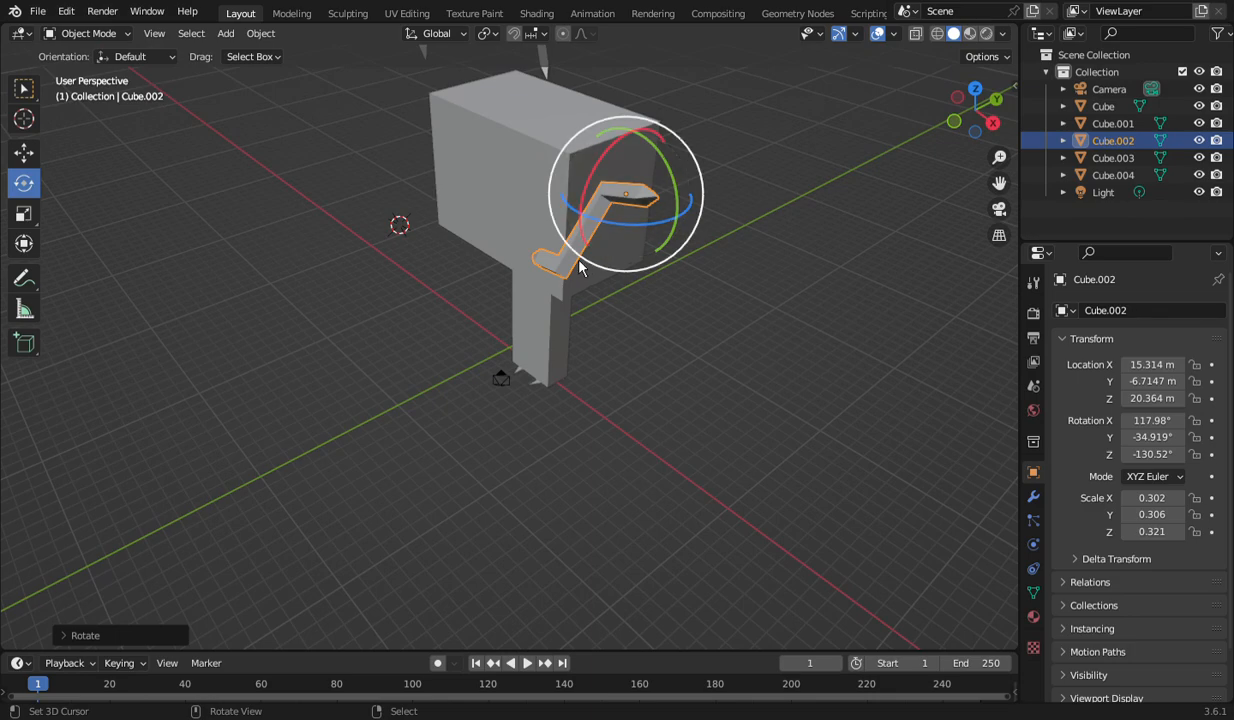
{"action": "left_click", "coordinate": [24, 152]}
{"action": "left_click_drag", "start_coordinate": [660, 177], "coordinate": [760, 135]}
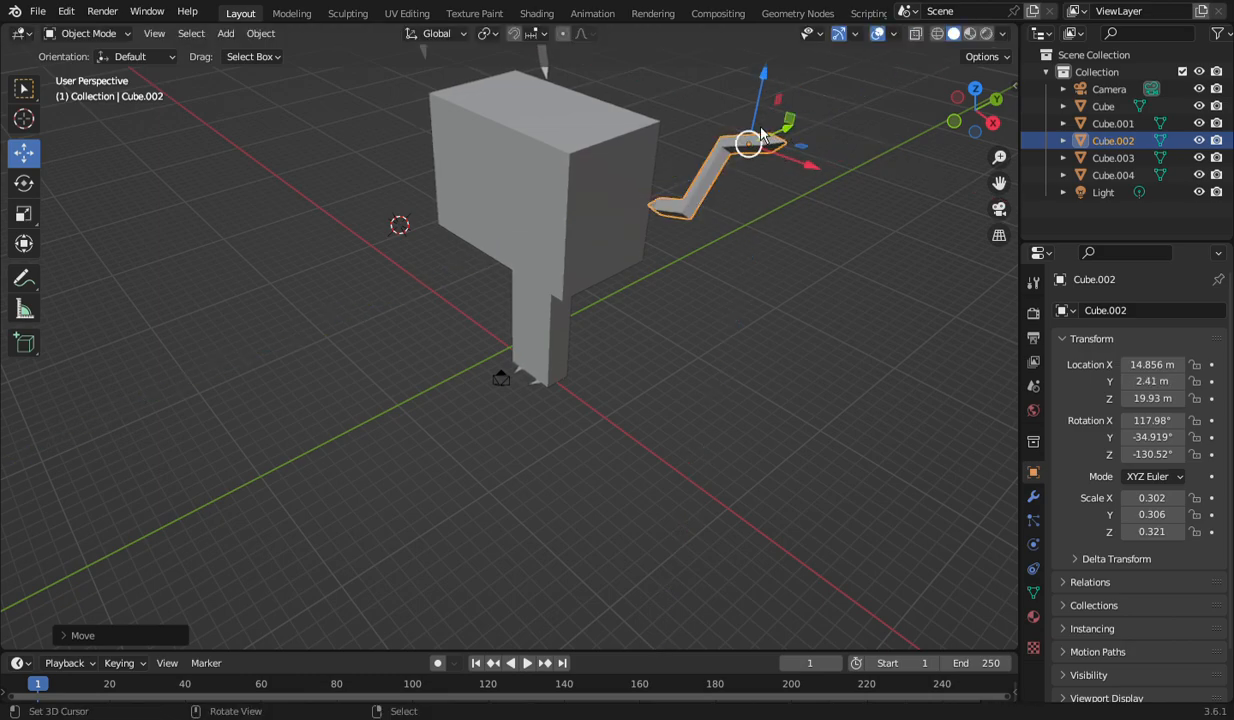
{"action": "mouse_move", "coordinate": [811, 178]}
{"action": "left_mouse_down"}
{"action": "mouse_move", "coordinate": [750, 130]}
{"action": "mouse_move", "coordinate": [794, 164]}
{"action": "left_mouse_up"}
Reposition Cube.002 at the upper part of the head's +X end, at about X 14.9, Y -0.2, Z 21.1 m.
{"action": "left_click_drag", "start_coordinate": [956, 112], "coordinate": [675, 125]}
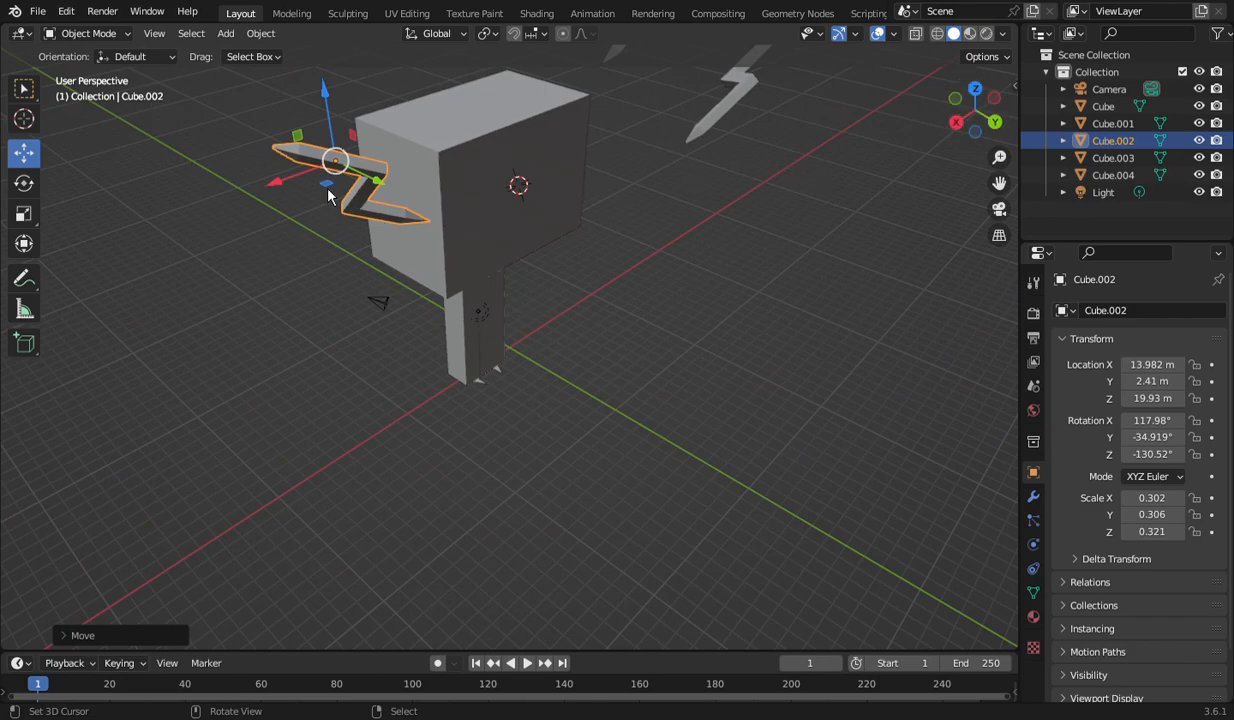
{"action": "left_click_drag", "start_coordinate": [385, 186], "coordinate": [322, 108]}
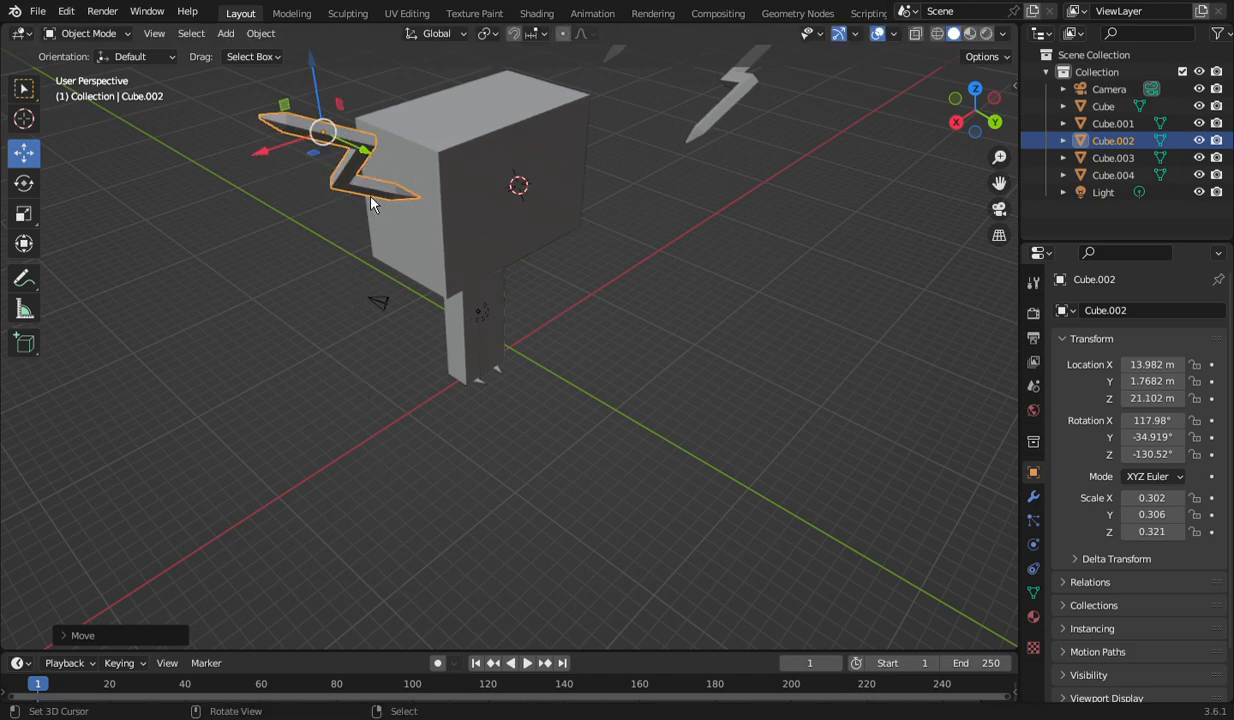
{"action": "left_click_drag", "start_coordinate": [376, 163], "coordinate": [352, 152]}
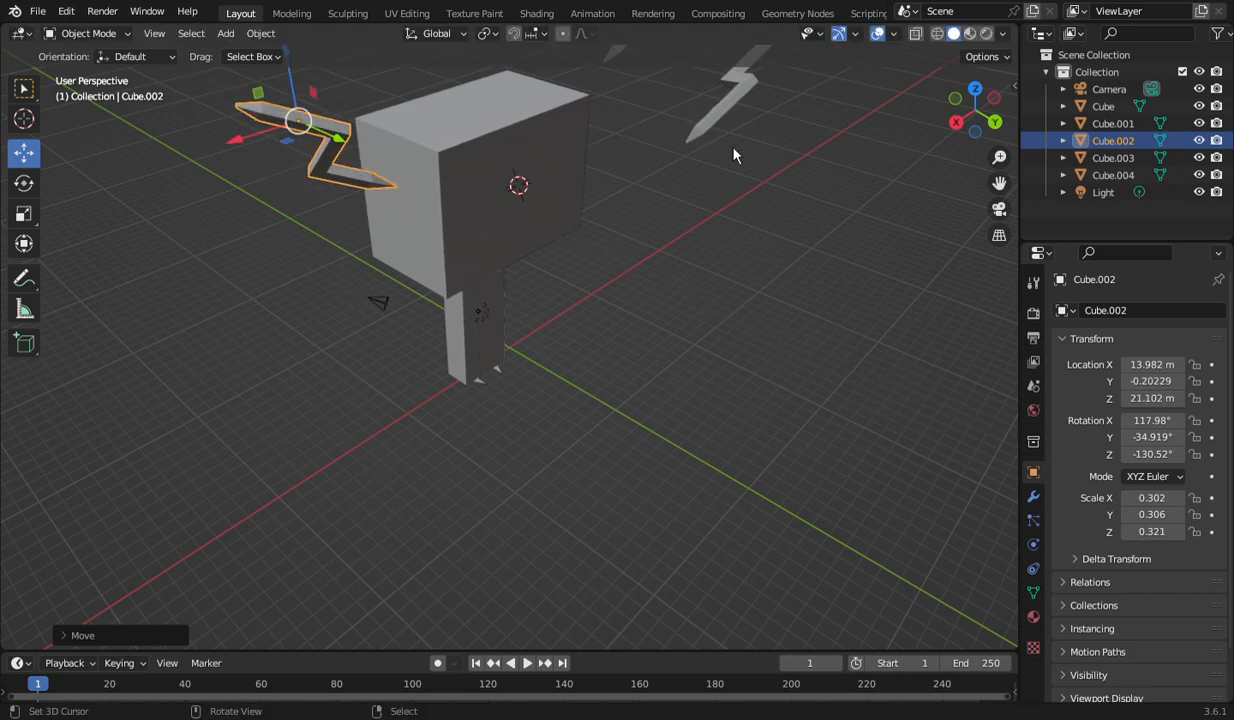
{"action": "left_click_drag", "start_coordinate": [231, 145], "coordinate": [215, 140]}
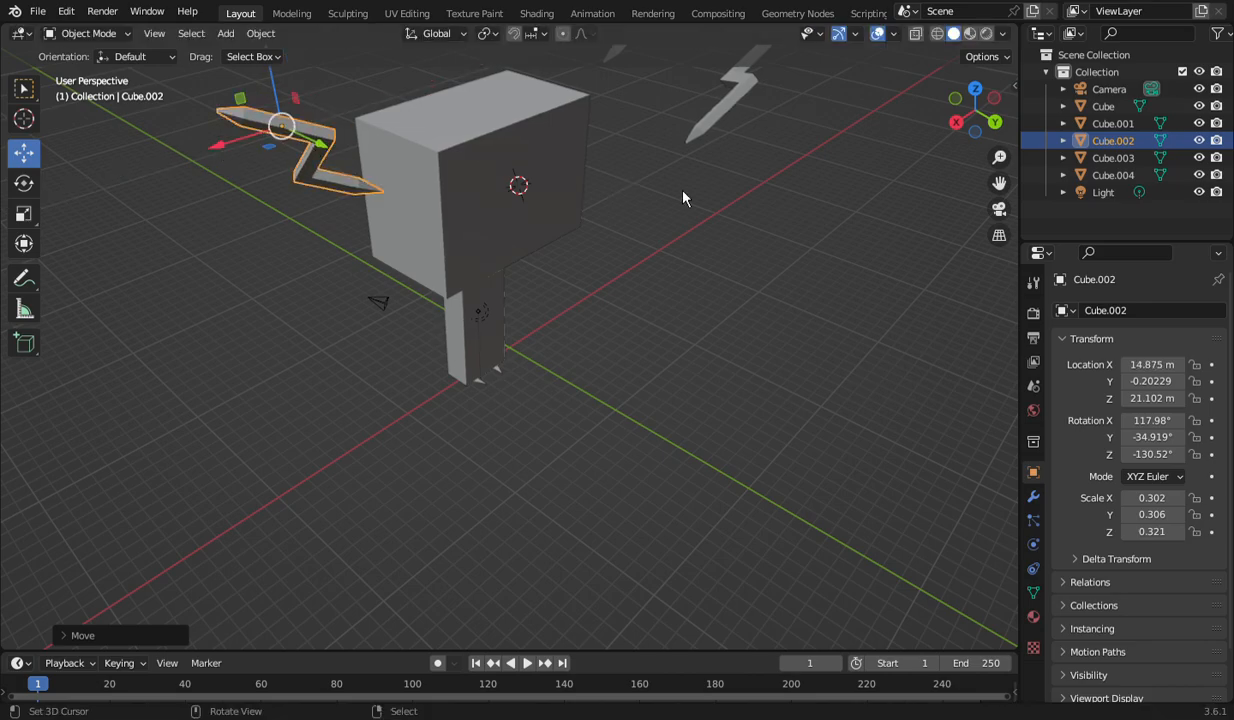
{"action": "left_click_drag", "start_coordinate": [1004, 121], "coordinate": [808, 252]}
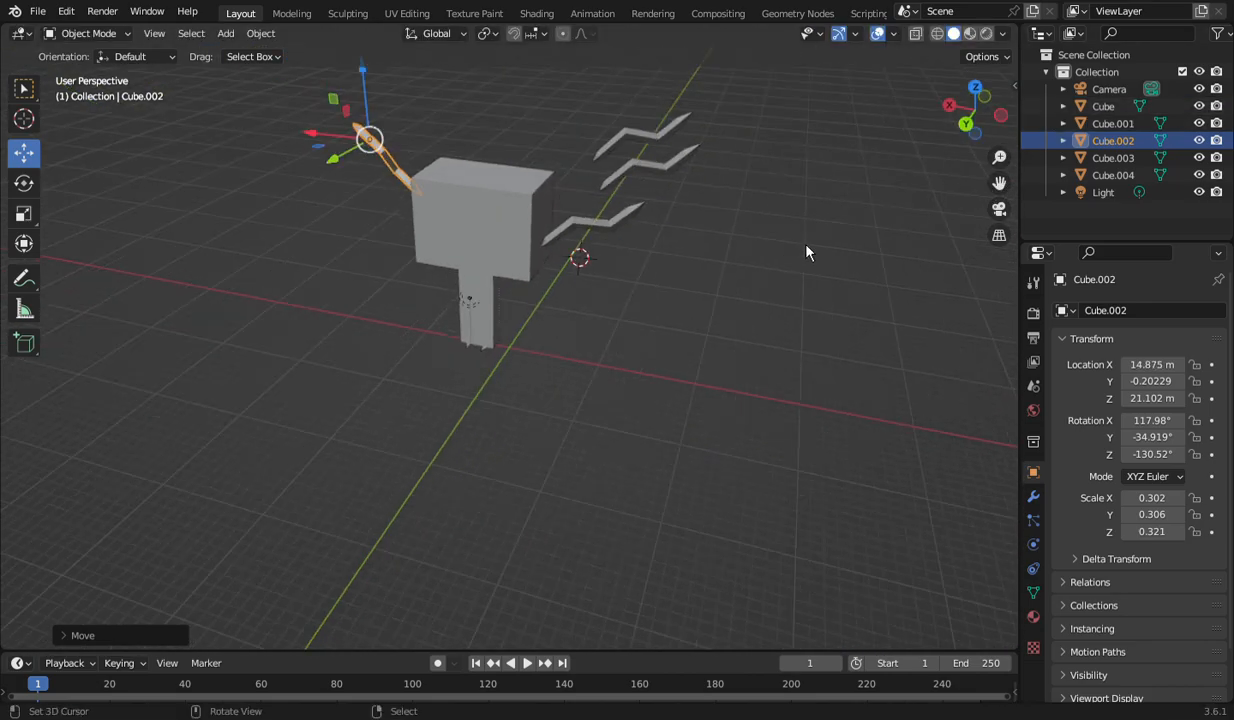
Rotate Cube.003 to about -180° around Z and move it beside the hammer head, to about X 3.9 m and Y 7.4 m.
{"action": "left_click", "coordinate": [618, 228]}
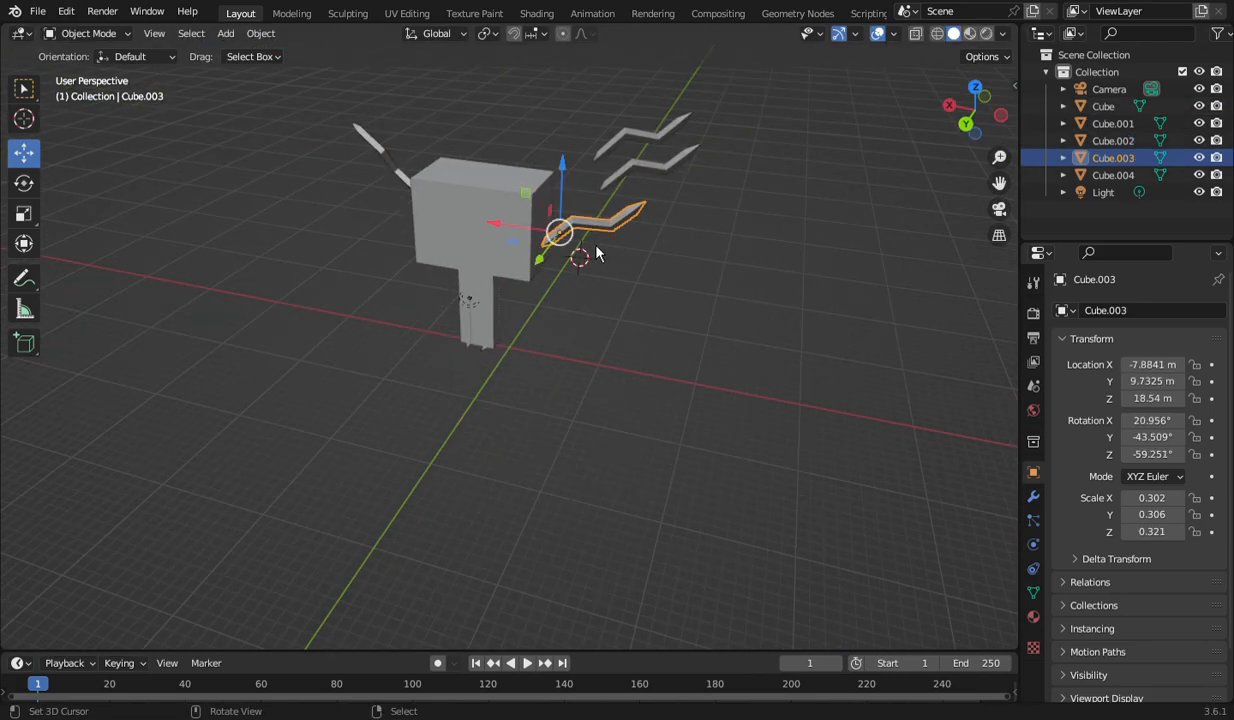
{"action": "left_click_drag", "start_coordinate": [548, 265], "coordinate": [500, 290]}
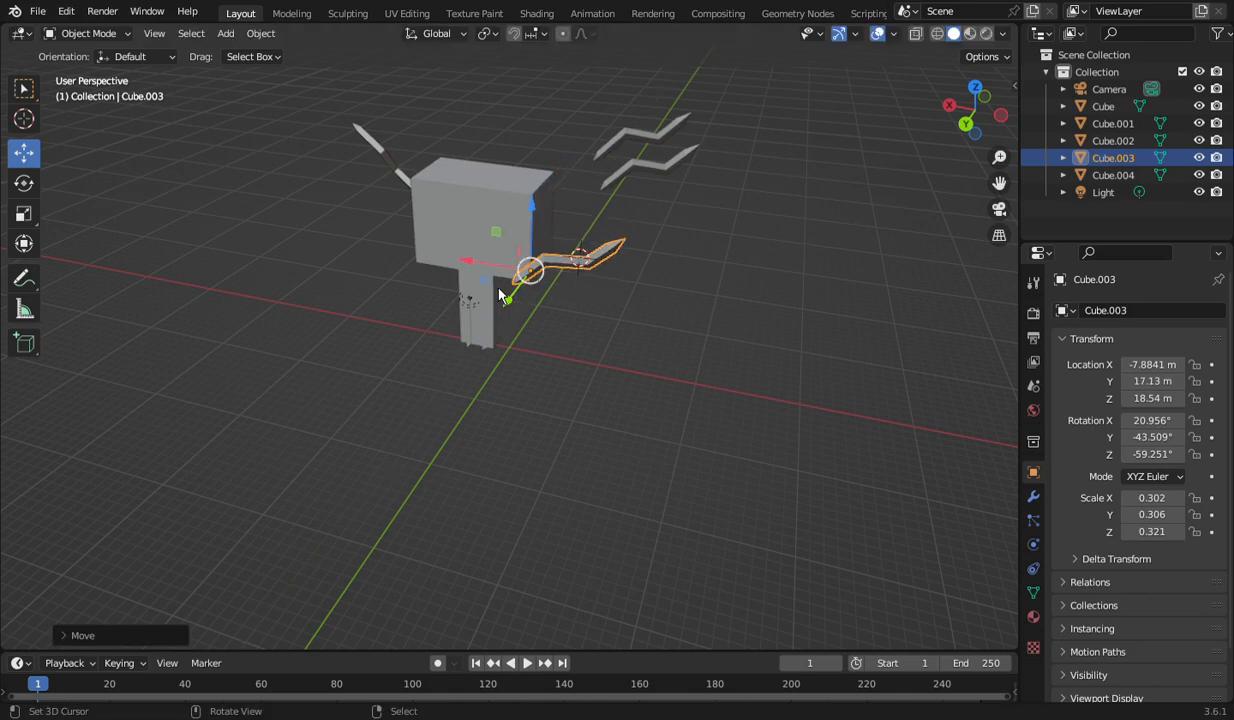
{"action": "left_click", "coordinate": [30, 189]}
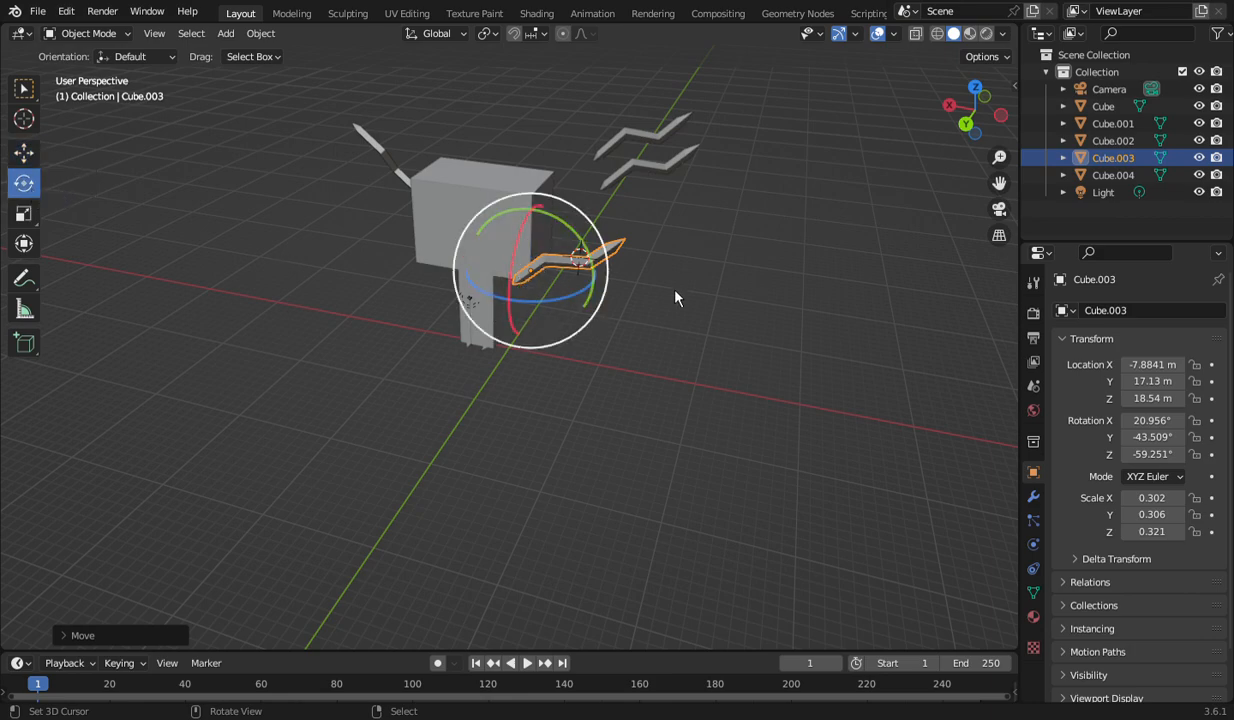
{"action": "left_click_drag", "start_coordinate": [555, 284], "coordinate": [479, 265]}
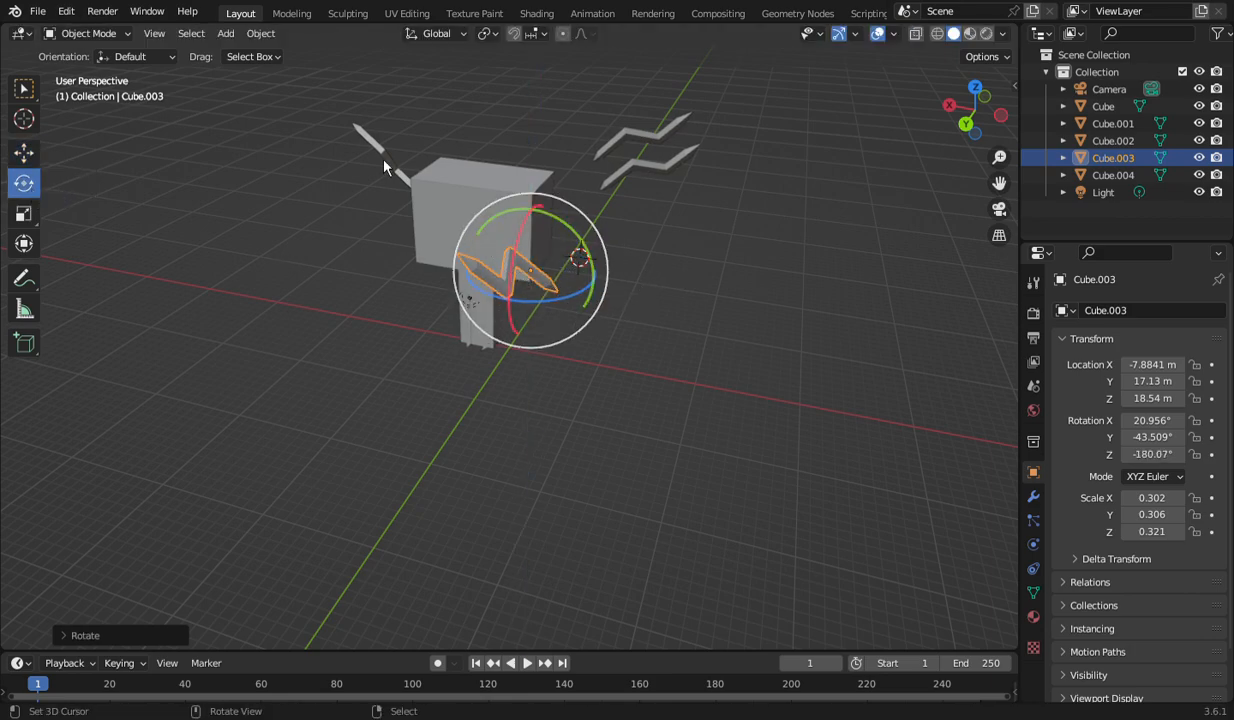
{"action": "left_click", "coordinate": [30, 151]}
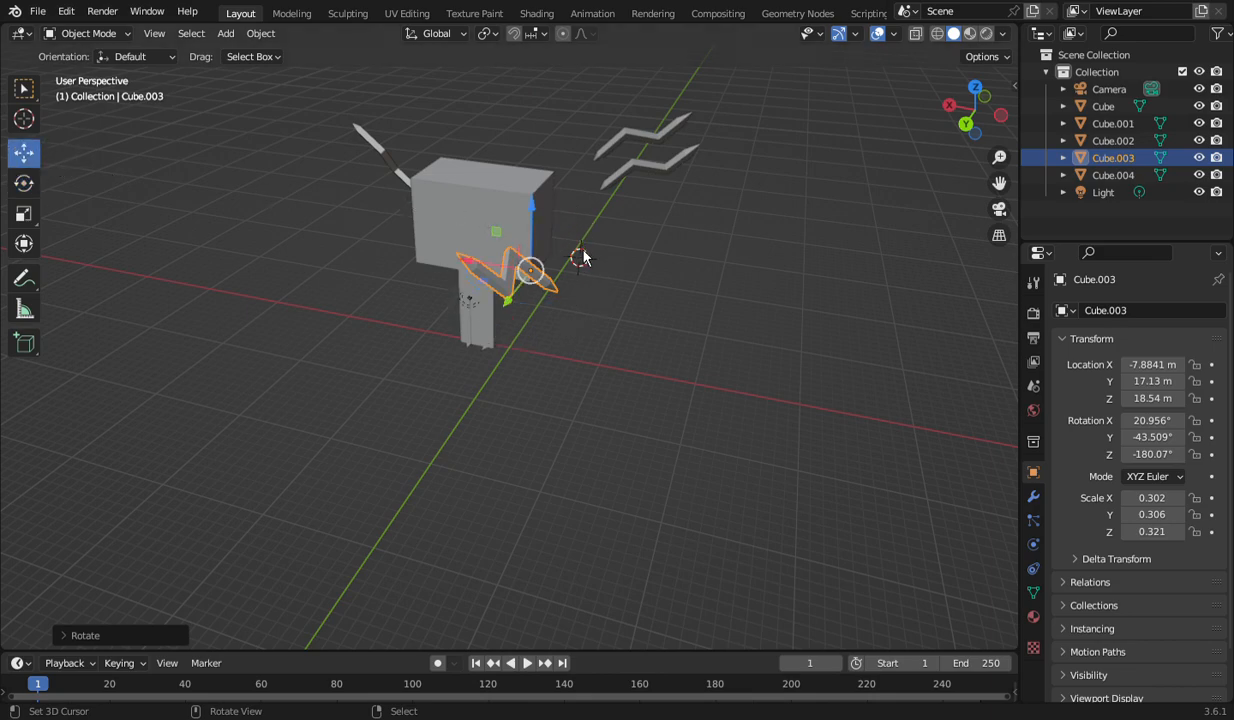
{"action": "left_click_drag", "start_coordinate": [519, 278], "coordinate": [441, 240]}
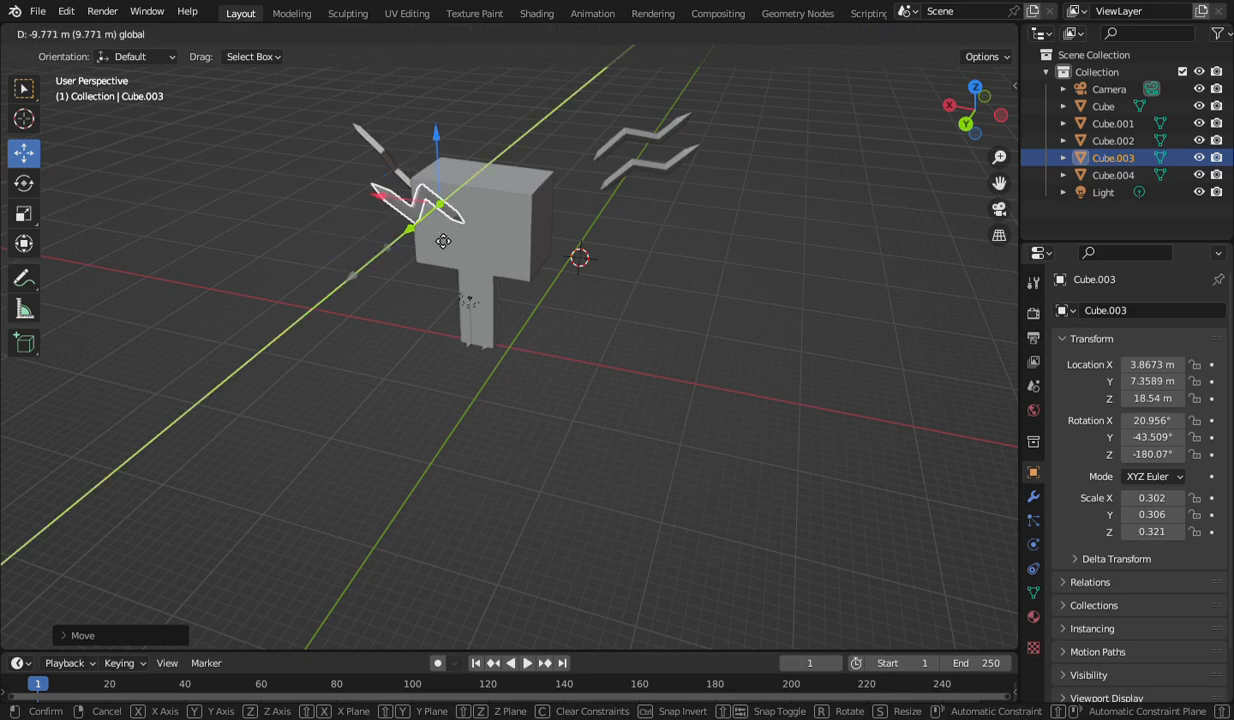
Move Cube.004 down and closer to the hammer head's -X end, to about X -5.9 m and Z 15.4 m.
{"action": "left_click_drag", "start_coordinate": [994, 116], "coordinate": [905, 128]}
{"action": "left_click_drag", "start_coordinate": [825, 142], "coordinate": [610, 150]}
{"action": "left_click", "coordinate": [390, 166]}
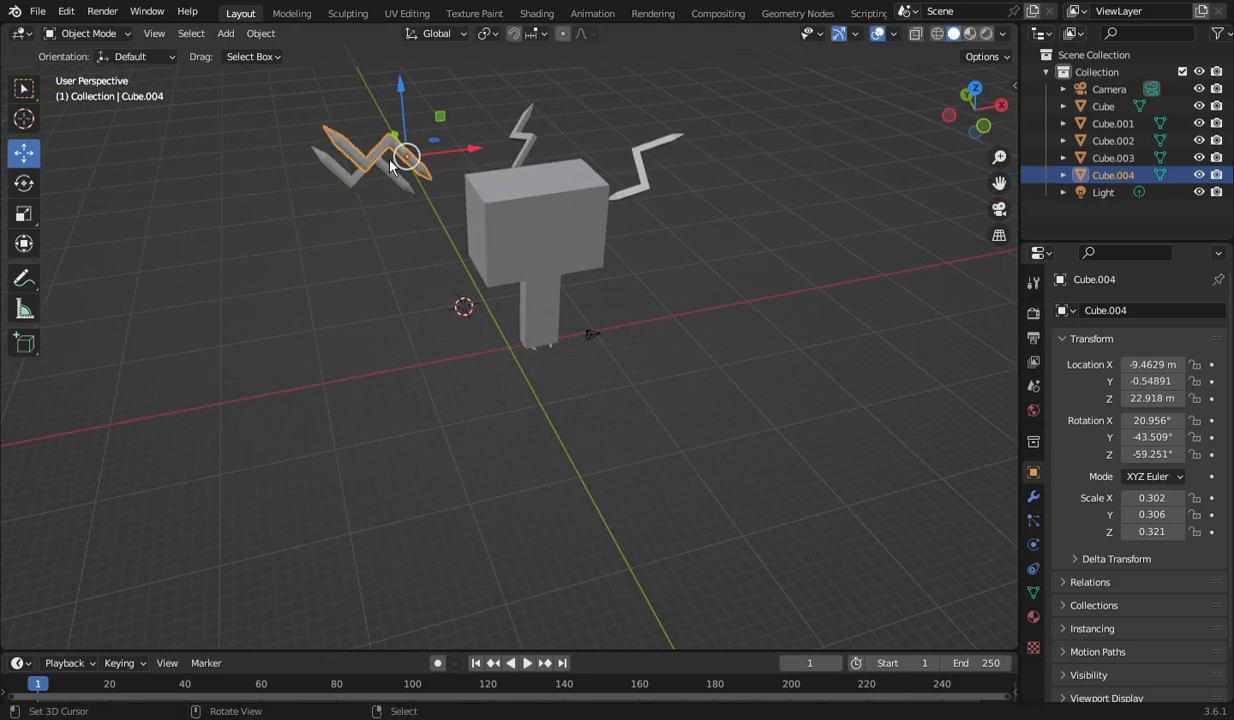
{"action": "left_click_drag", "start_coordinate": [468, 150], "coordinate": [474, 188]}
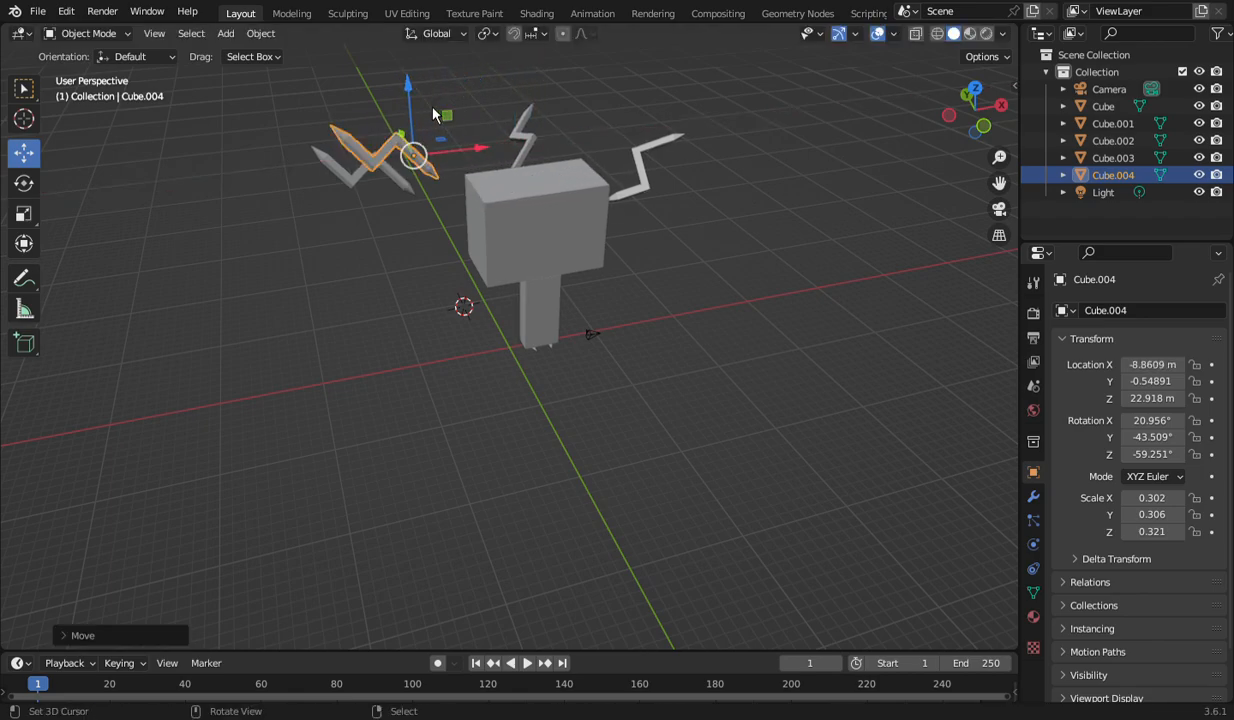
{"action": "left_click_drag", "start_coordinate": [410, 112], "coordinate": [418, 190]}
{"action": "left_click_drag", "start_coordinate": [488, 236], "coordinate": [506, 229]}
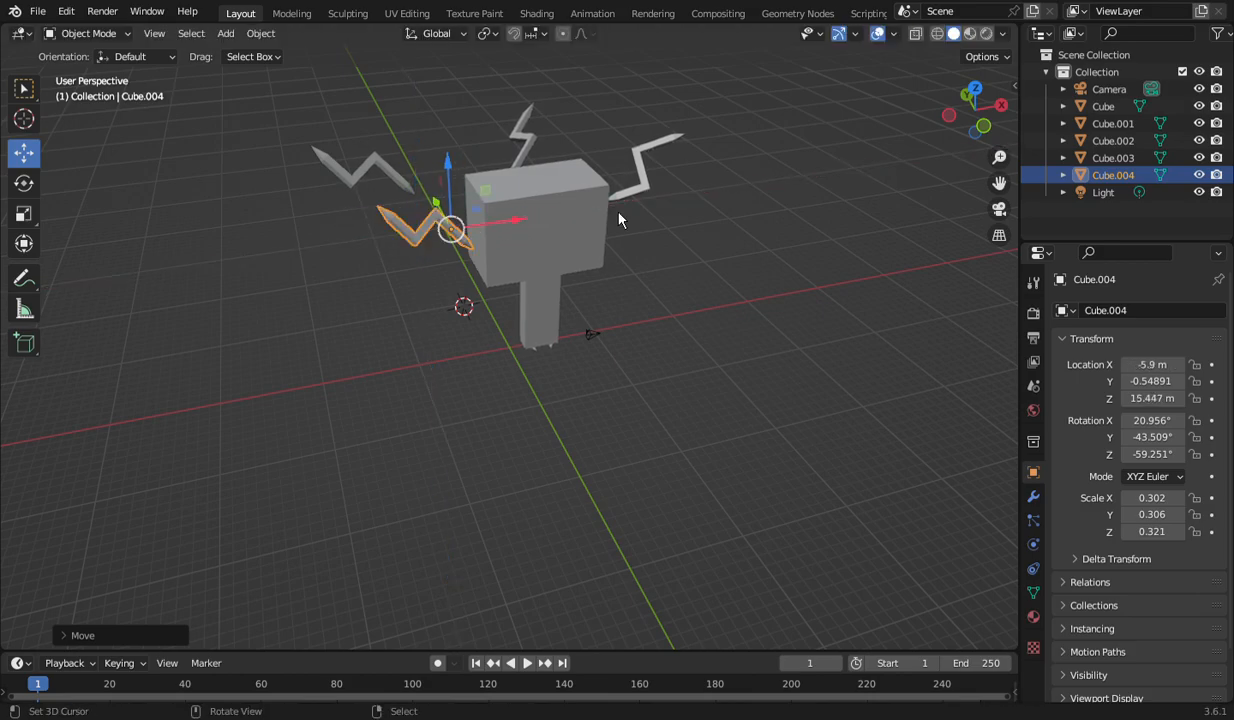
Move Cube.001 closer to the hammer head, to about X -5.3 m and Y 10.1 m, and lower it slightly.
{"action": "mouse_move", "coordinate": [988, 138]}
{"action": "left_mouse_down"}
{"action": "mouse_move", "coordinate": [930, 142]}
{"action": "mouse_move", "coordinate": [992, 145]}
{"action": "left_mouse_up"}
{"action": "left_click", "coordinate": [626, 243]}
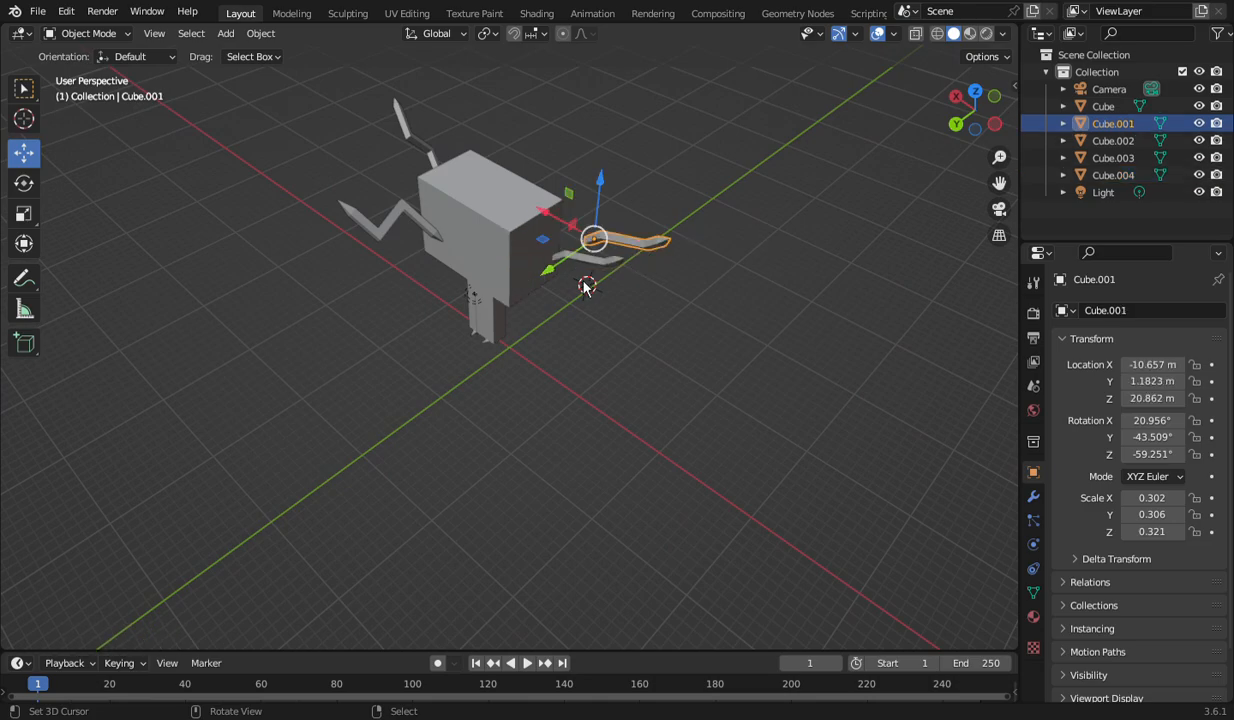
{"action": "left_click_drag", "start_coordinate": [555, 272], "coordinate": [453, 256]}
{"action": "left_click_drag", "start_coordinate": [983, 123], "coordinate": [600, 108]}
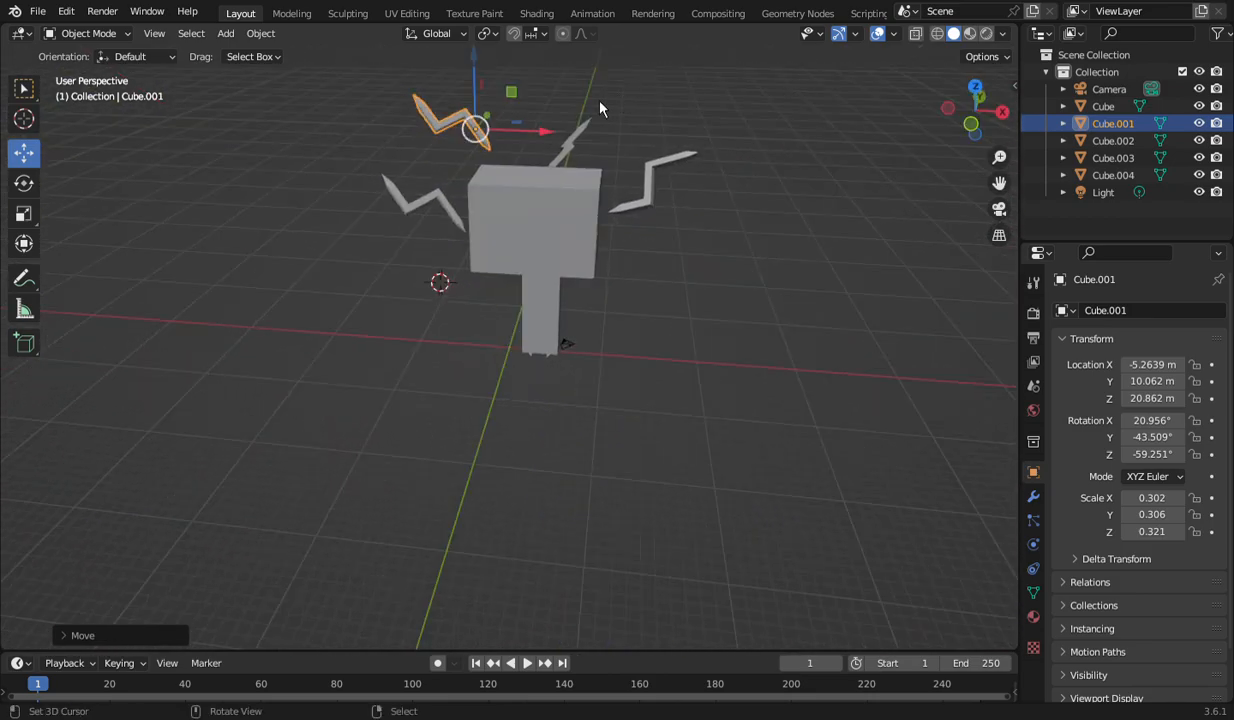
{"action": "left_click_drag", "start_coordinate": [480, 100], "coordinate": [463, 128]}
Adjust the bolt heights above the hammer head, placing Cube.003 at about Z 21.1 m and Cube.001 at about Z 20.0 m.
{"action": "left_click", "coordinate": [588, 131]}
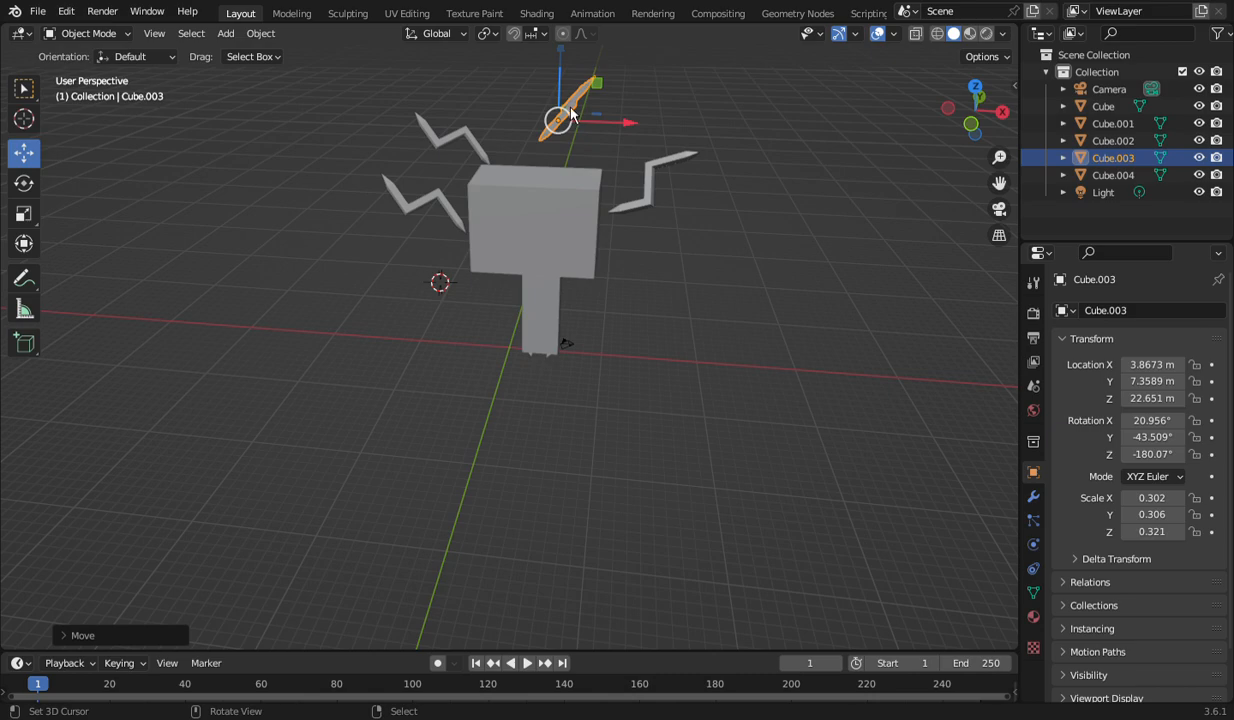
{"action": "left_click_drag", "start_coordinate": [572, 102], "coordinate": [568, 116]}
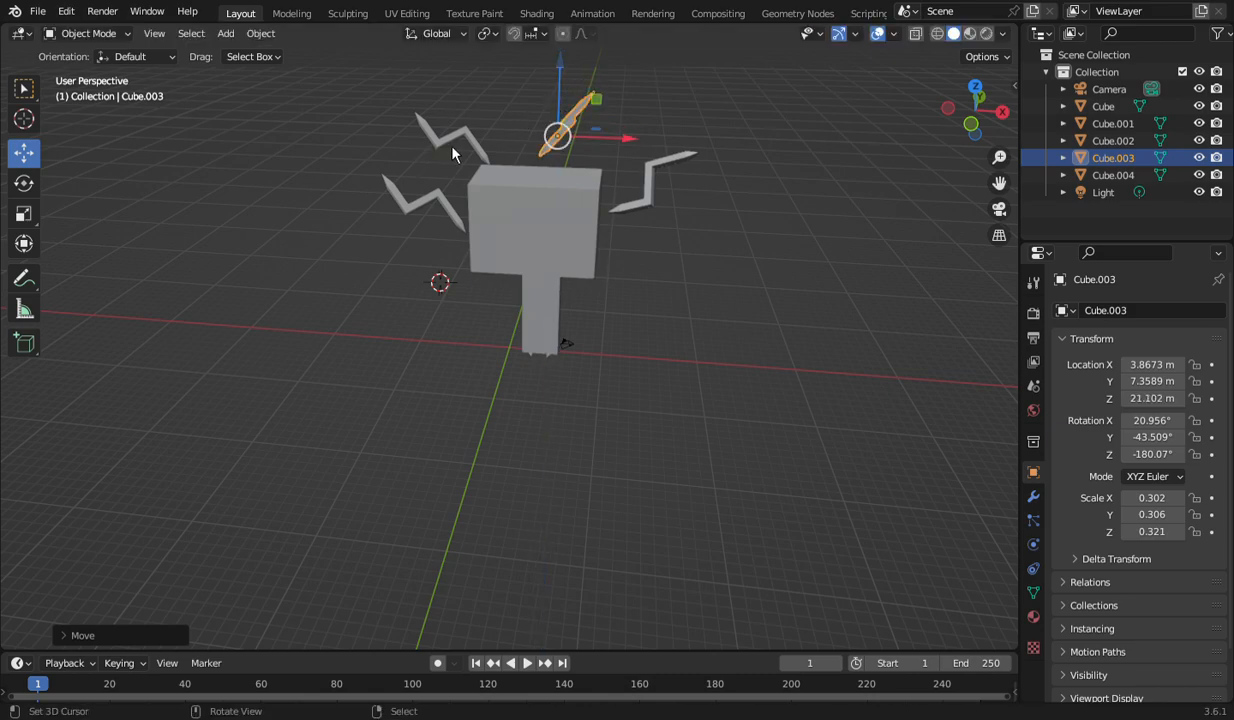
{"action": "left_click", "coordinate": [477, 137]}
{"action": "left_click_drag", "start_coordinate": [476, 116], "coordinate": [479, 103]}
Select all four lightning bolts together and switch the viewport to Material Preview shading.
{"action": "scroll", "coordinate": [728, 296], "scroll_direction": "down", "scroll_amount": 2}
{"action": "scroll", "coordinate": [728, 296], "scroll_direction": "up", "scroll_amount": 2}
{"action": "left_click_drag", "start_coordinate": [1005, 133], "coordinate": [829, 141]}
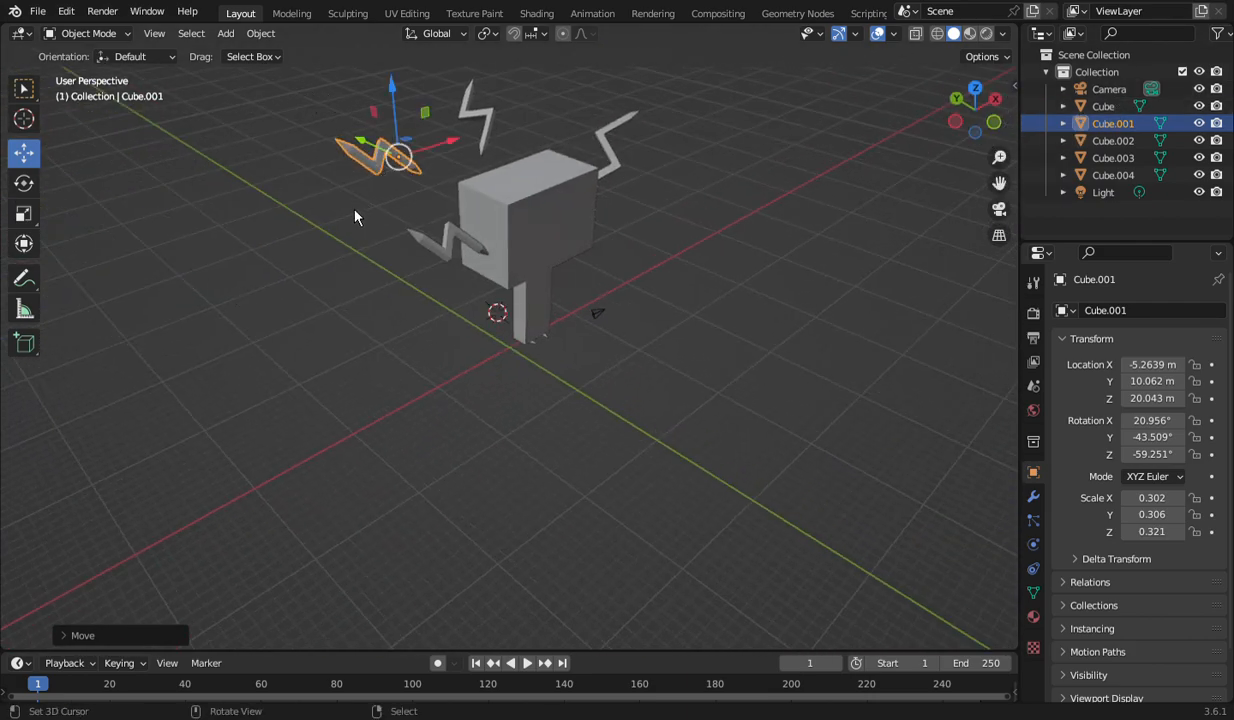
{"action": "left_click", "coordinate": [463, 123], "text": "shift"}
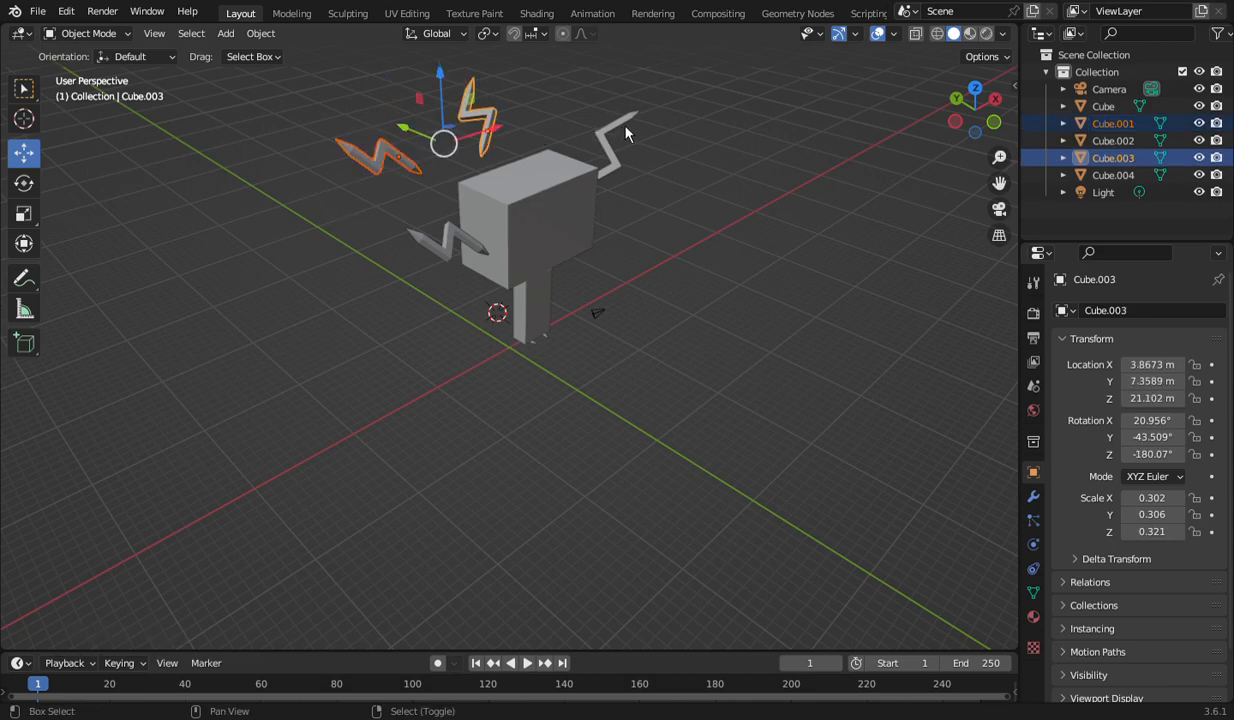
{"action": "left_click", "coordinate": [604, 124], "text": "shift"}
{"action": "left_click", "coordinate": [448, 248], "text": "shift"}
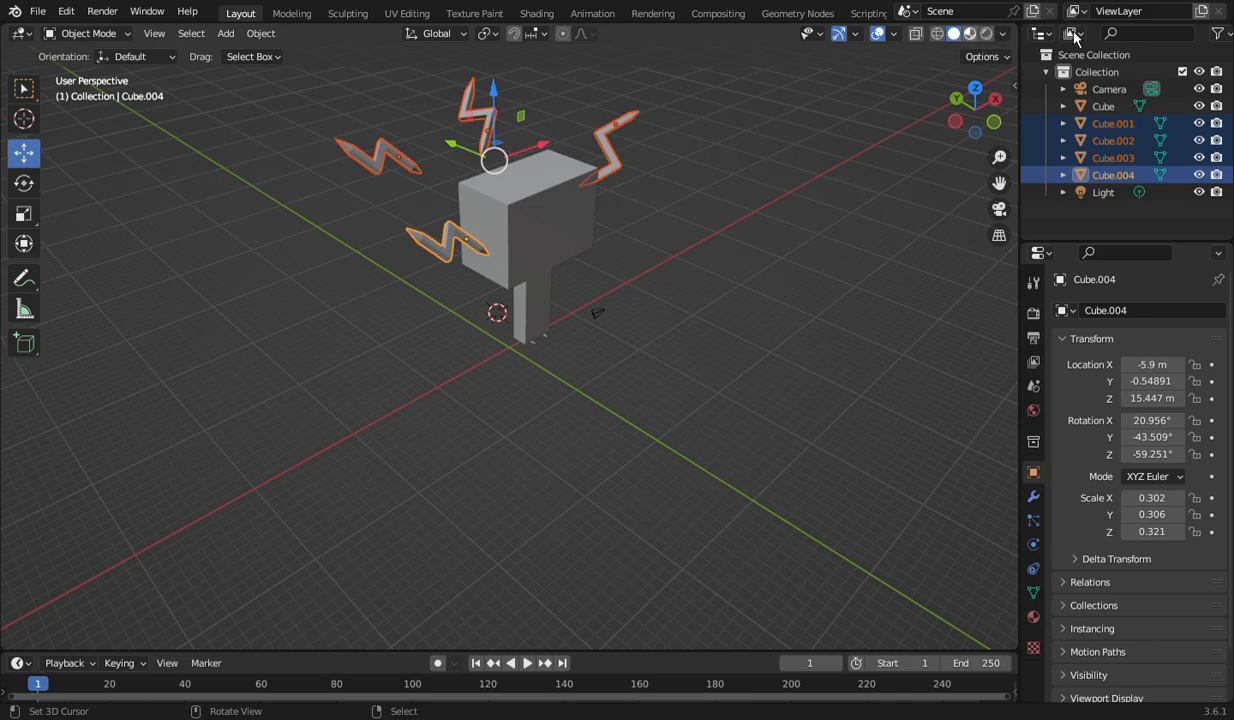
{"action": "left_click", "coordinate": [970, 33]}
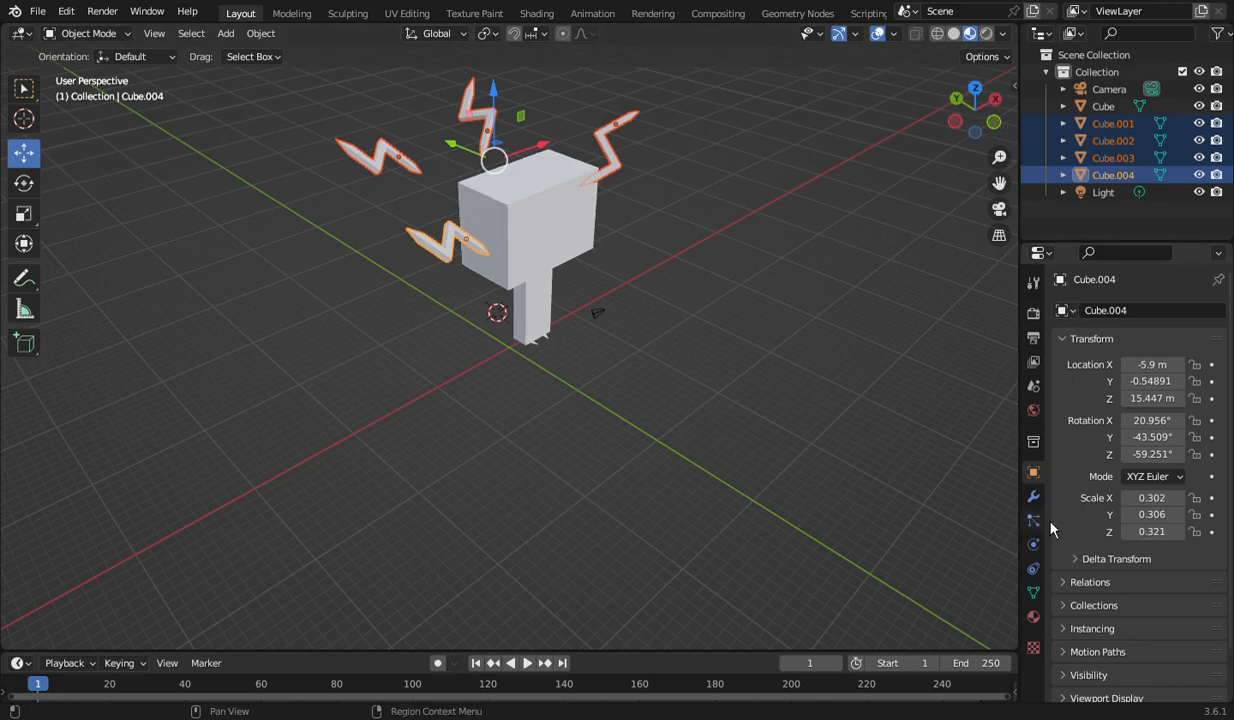
Give Cube.004 a new material with a blue base color of about hue 0.659 and saturation 0.965.
{"action": "left_click", "coordinate": [1033, 496]}
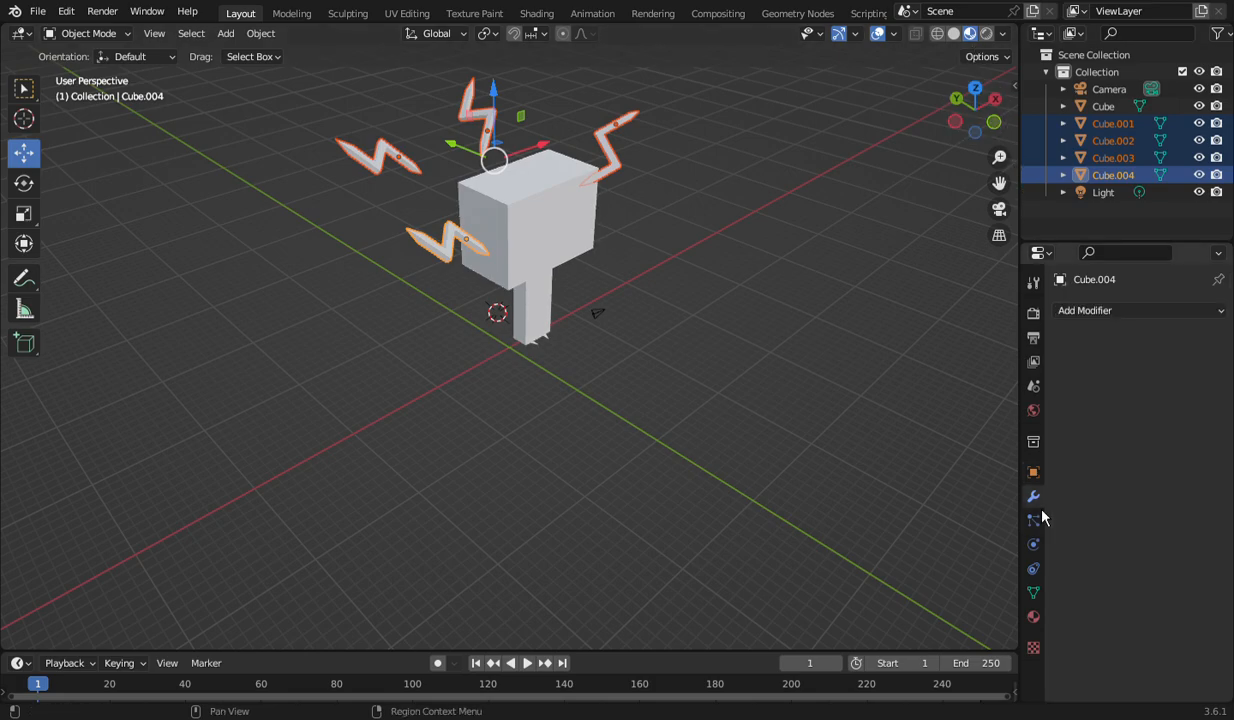
{"action": "left_click", "coordinate": [1033, 616]}
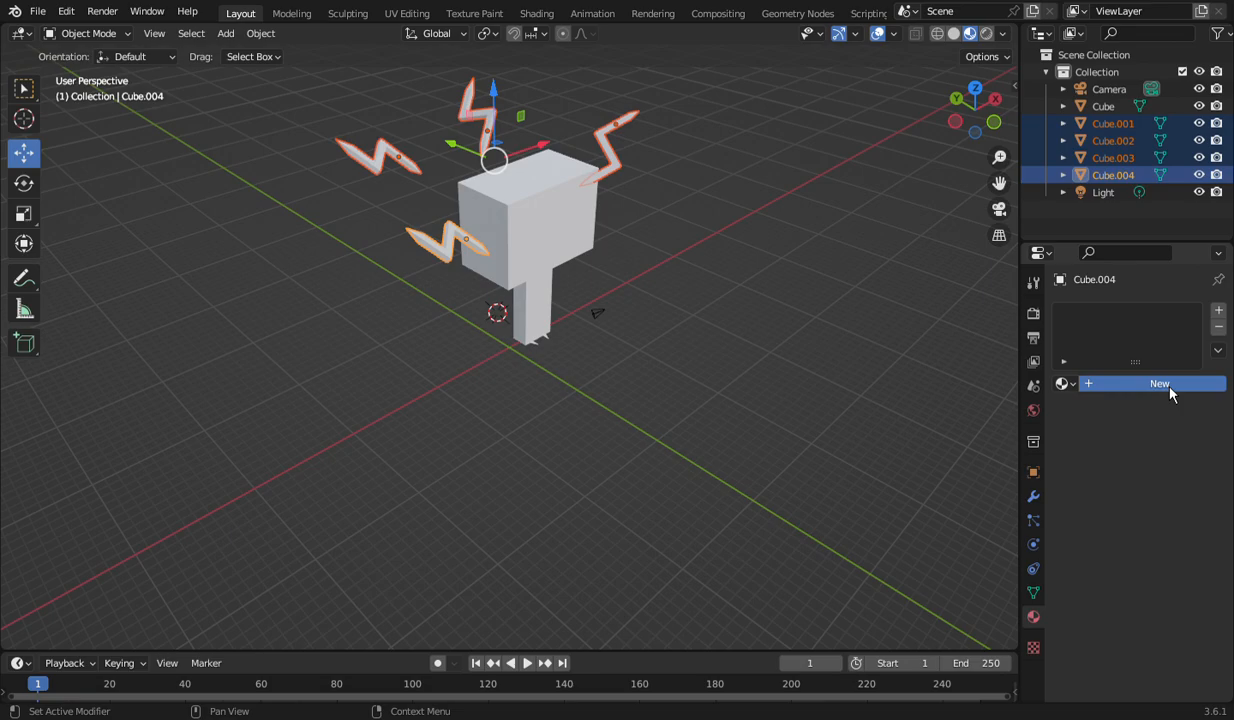
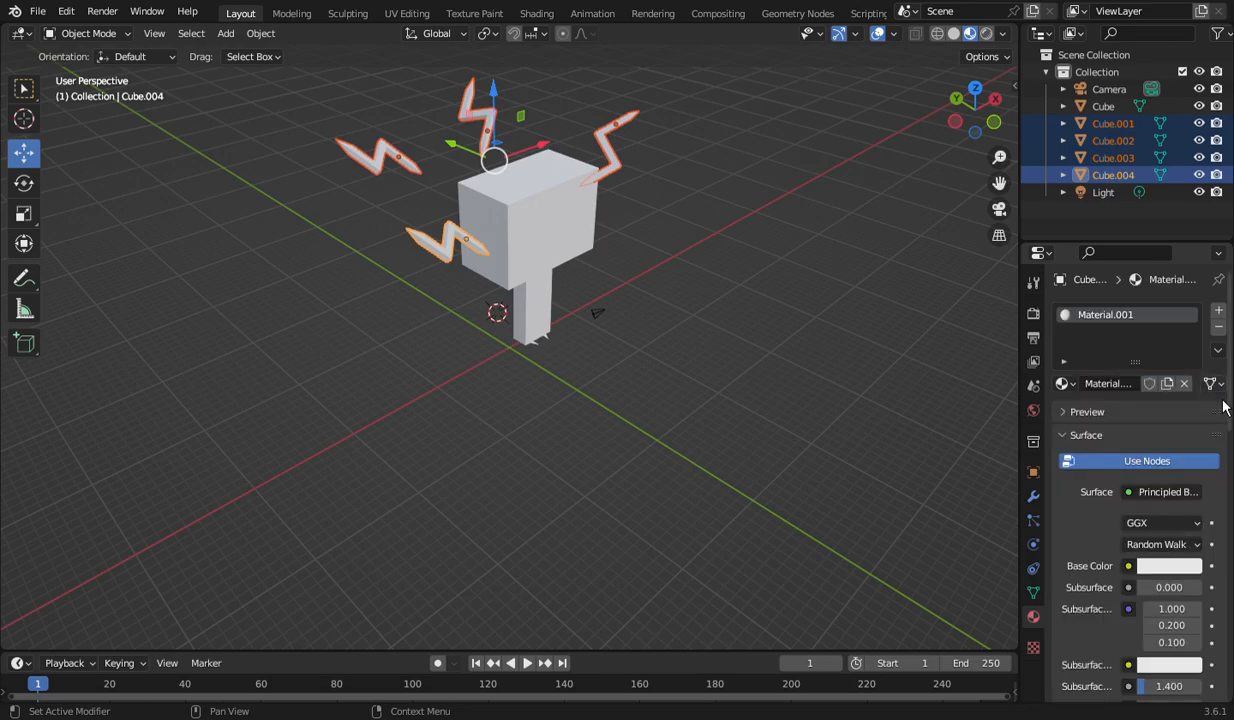
{"action": "left_click", "coordinate": [1168, 566]}
{"action": "left_click_drag", "start_coordinate": [1120, 400], "coordinate": [1153, 349]}
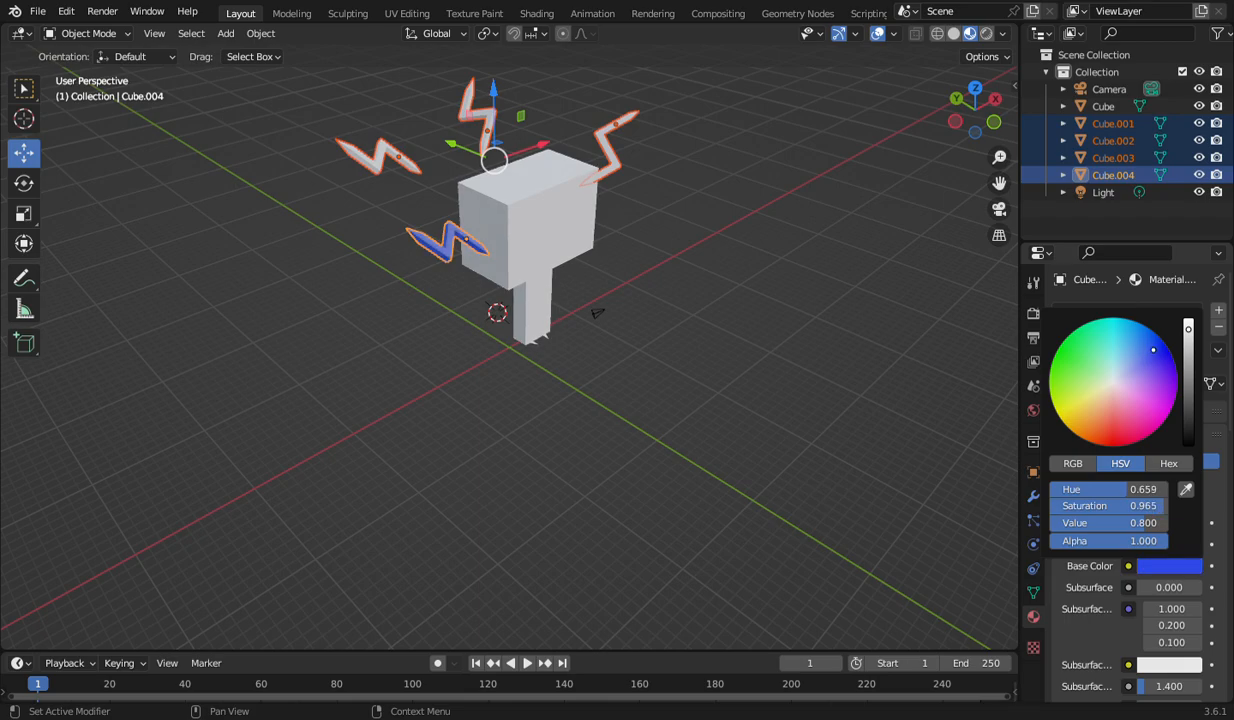
Give Cube.001 a new material with a deep blue base color of about hue 0.667 and saturation 1.000.
{"action": "left_click", "coordinate": [408, 168]}
{"action": "left_click", "coordinate": [1150, 384]}
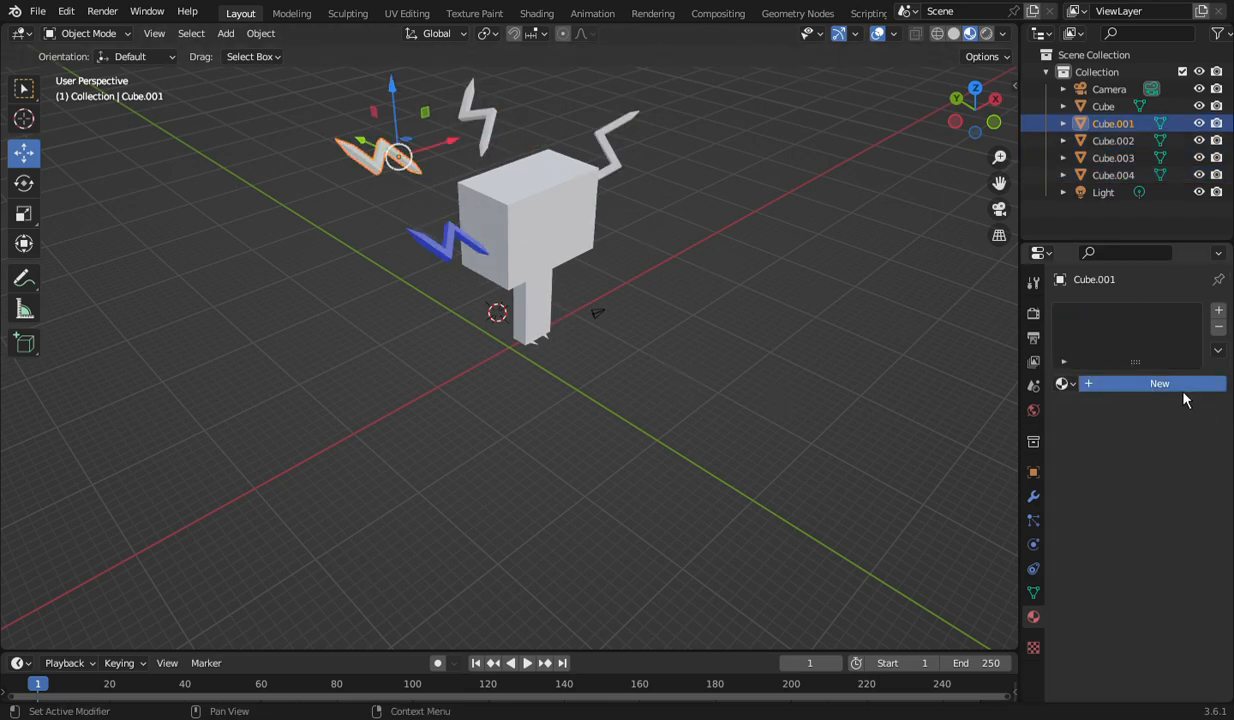
{"action": "left_click", "coordinate": [1184, 567]}
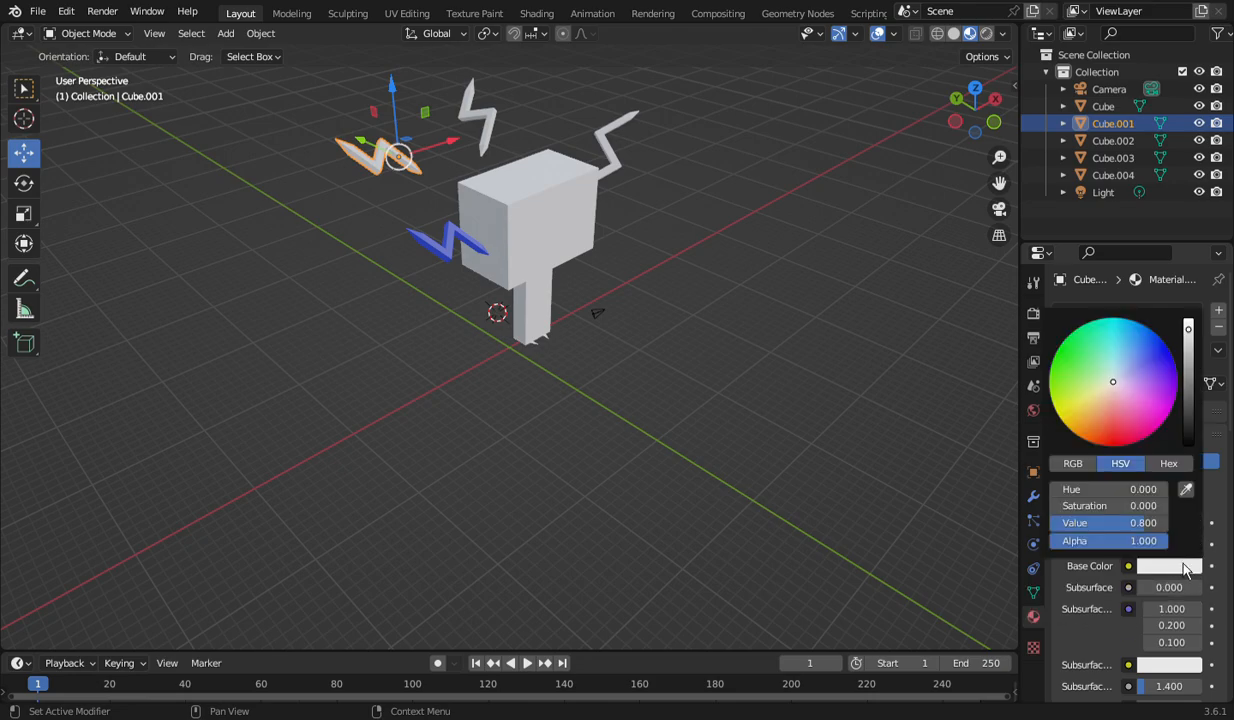
{"action": "left_click_drag", "start_coordinate": [1136, 389], "coordinate": [1170, 351]}
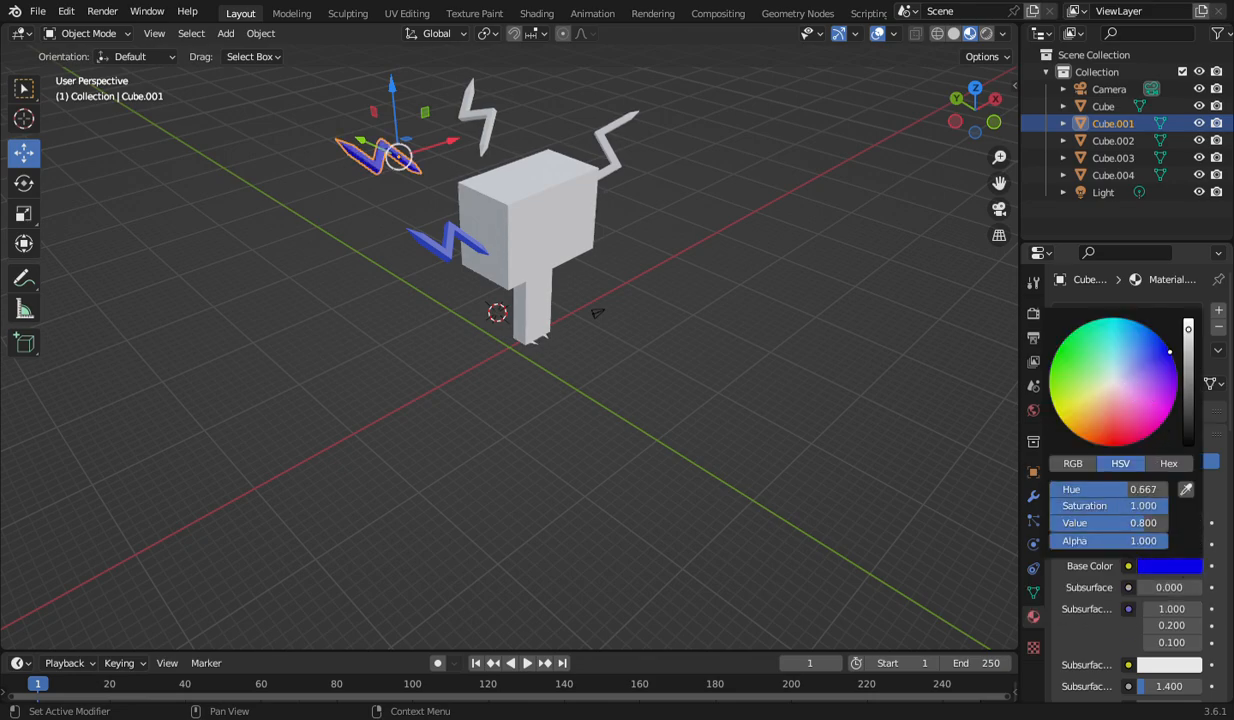
Give Cube.003 a new material with a blue base color of about hue 0.665 and saturation 0.942.
{"action": "left_click", "coordinate": [493, 128]}
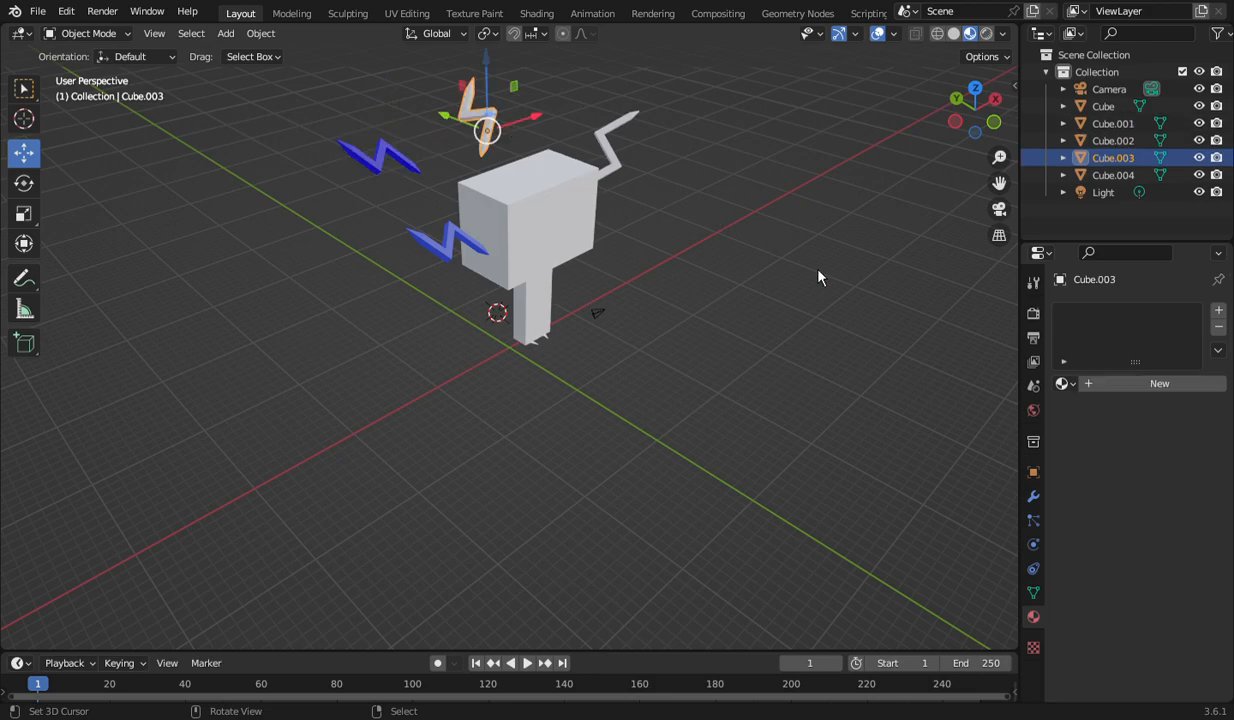
{"action": "left_click", "coordinate": [1158, 388]}
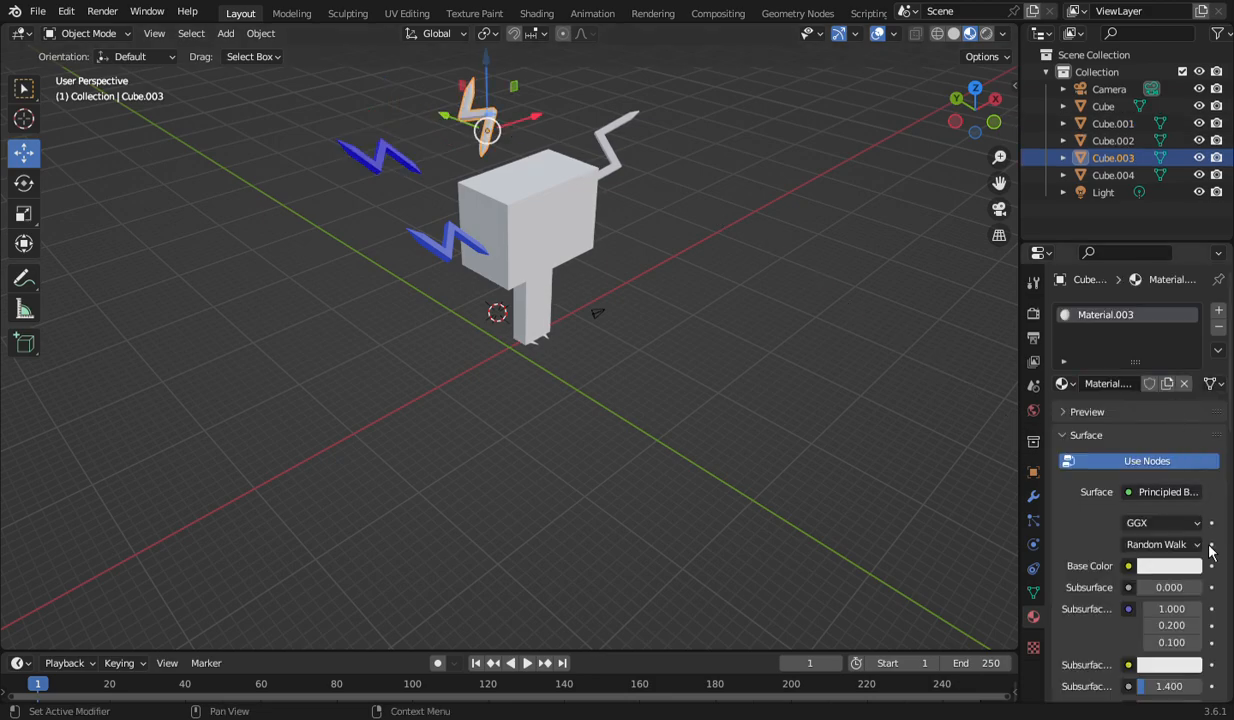
{"action": "left_click", "coordinate": [1180, 566]}
{"action": "left_click_drag", "start_coordinate": [1122, 398], "coordinate": [1148, 359]}
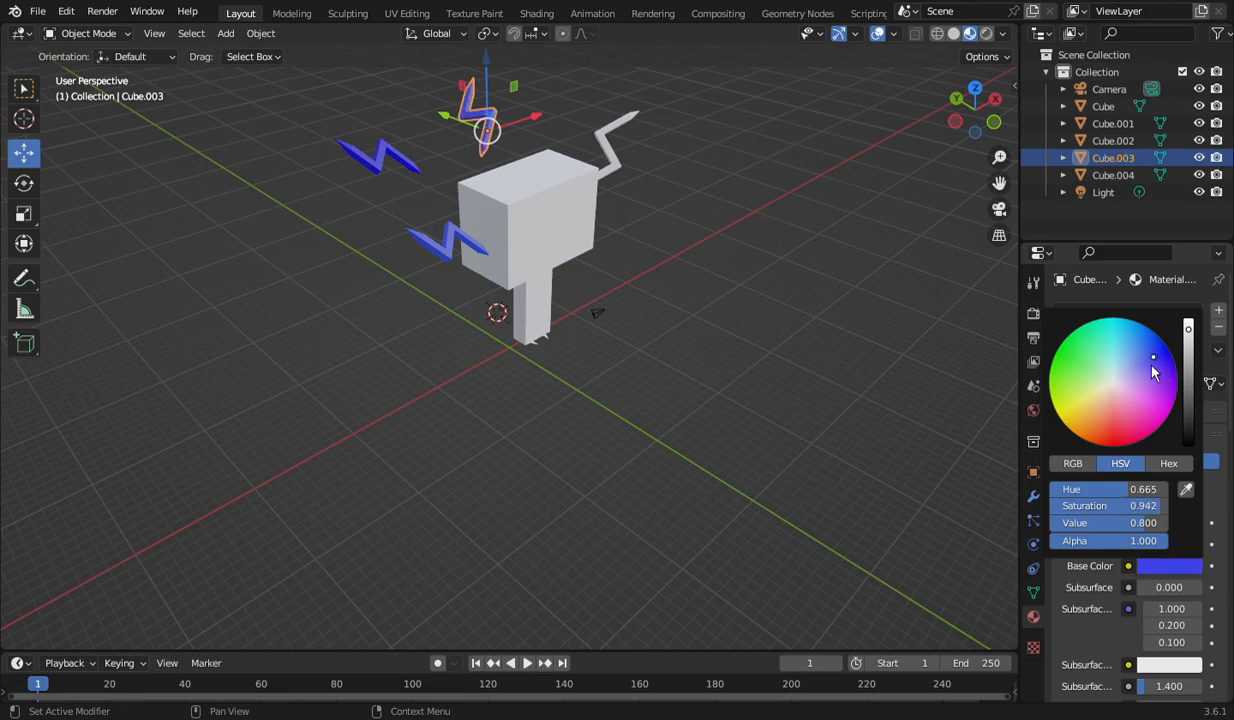
Give Cube.002 a new material with a blue-violet base color.
{"action": "left_click", "coordinate": [619, 119]}
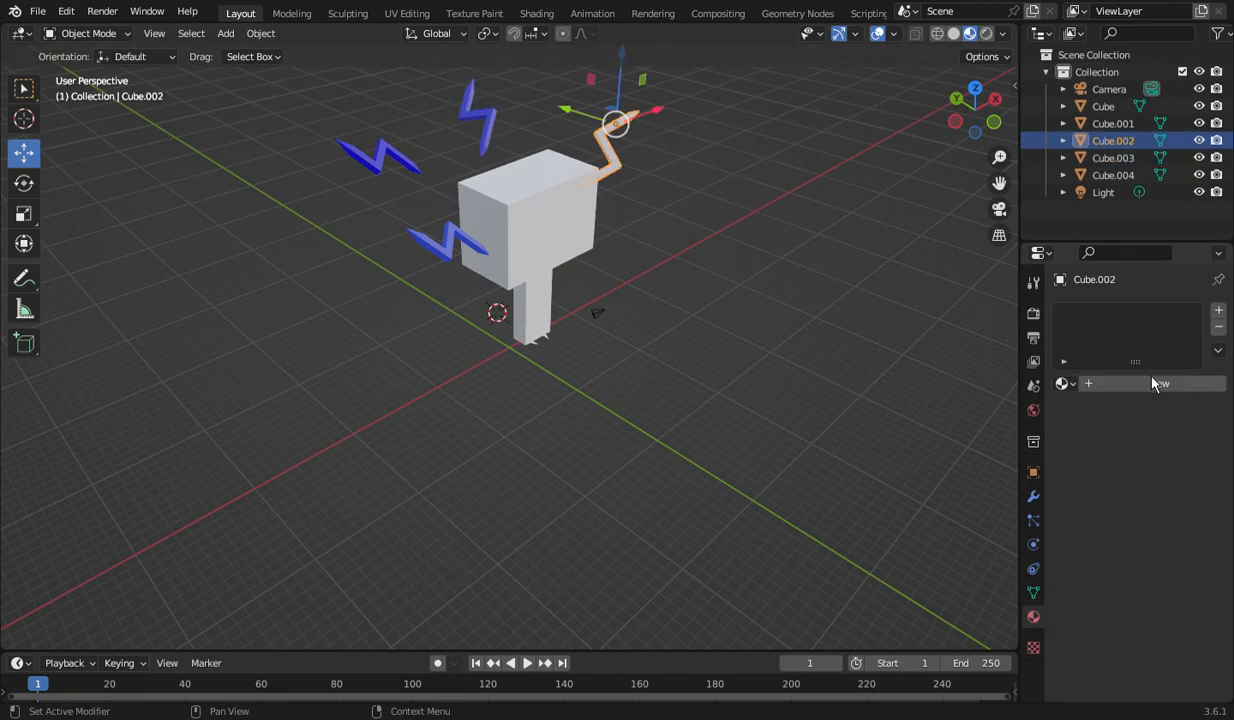
{"action": "left_click", "coordinate": [1113, 383]}
{"action": "left_click", "coordinate": [1190, 567]}
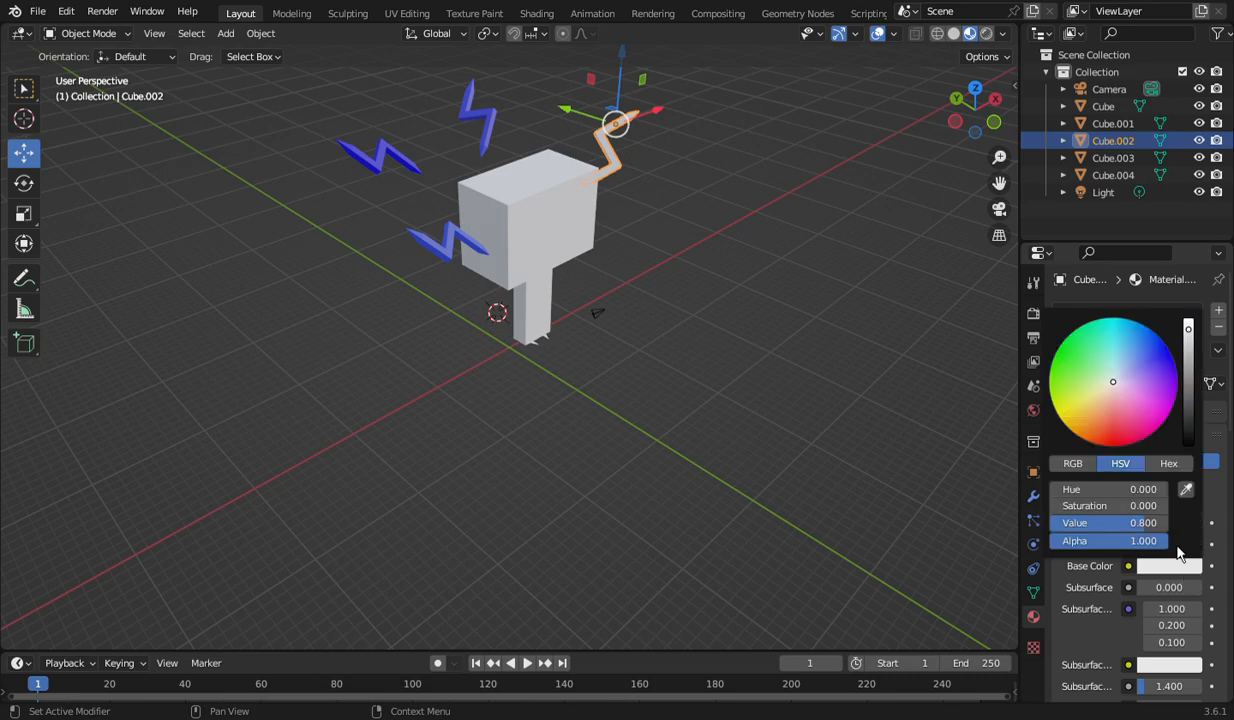
{"action": "left_click_drag", "start_coordinate": [1111, 378], "coordinate": [1162, 366]}
{"action": "right_click", "coordinate": [724, 420]}
{"action": "left_click_drag", "start_coordinate": [986, 130], "coordinate": [915, 112]}
{"action": "scroll", "coordinate": [608, 318], "scroll_direction": "up", "scroll_amount": 2}
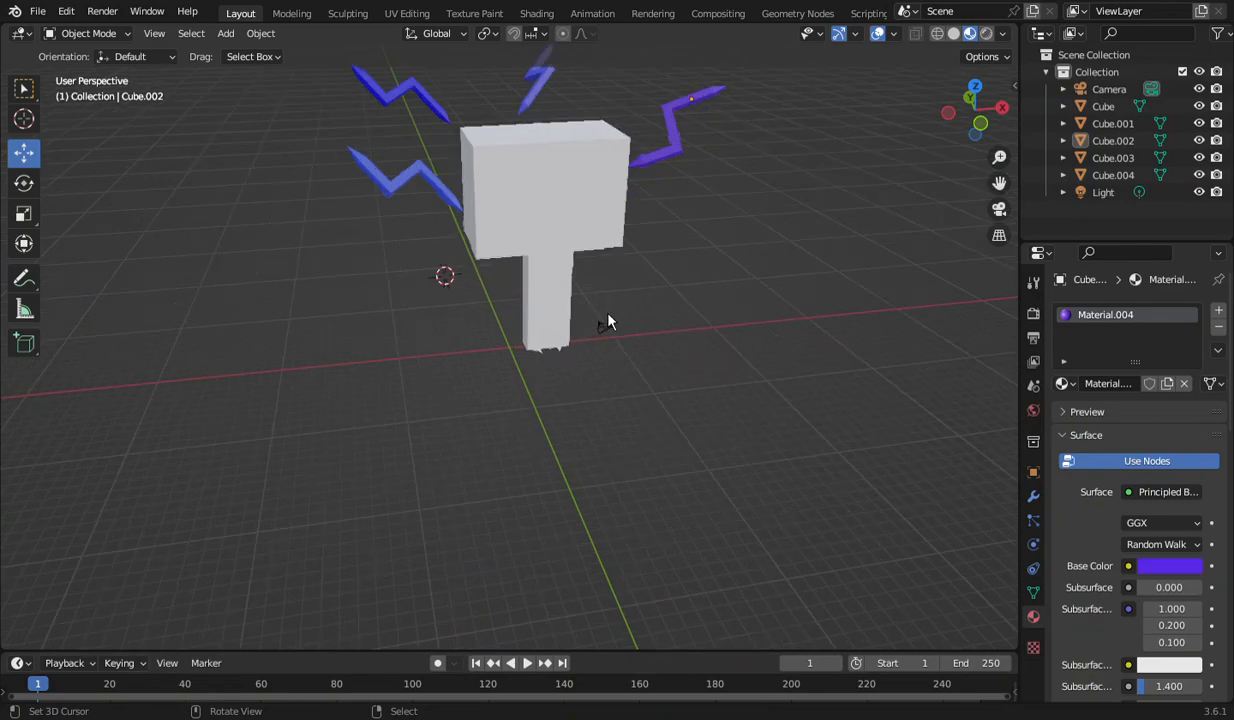
{"action": "left_click", "coordinate": [92, 33]}
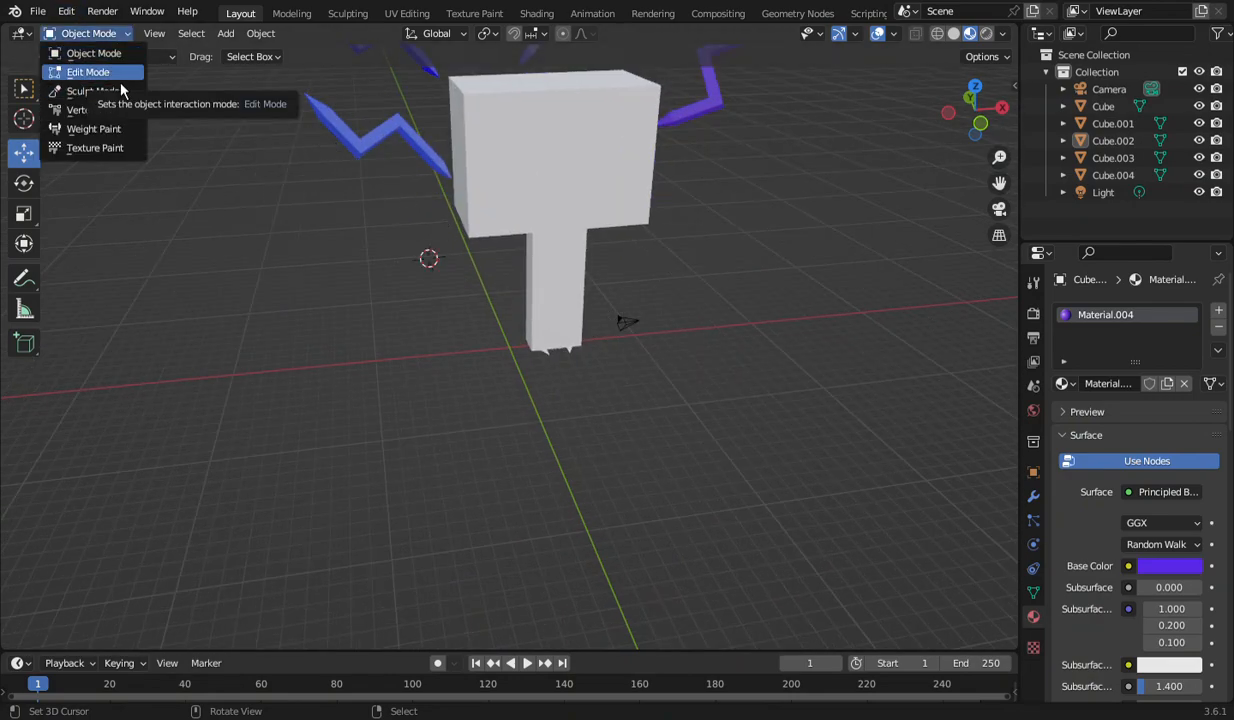
{"action": "left_click", "coordinate": [118, 78]}
{"action": "scroll", "coordinate": [658, 266], "scroll_direction": "down", "scroll_amount": 1}
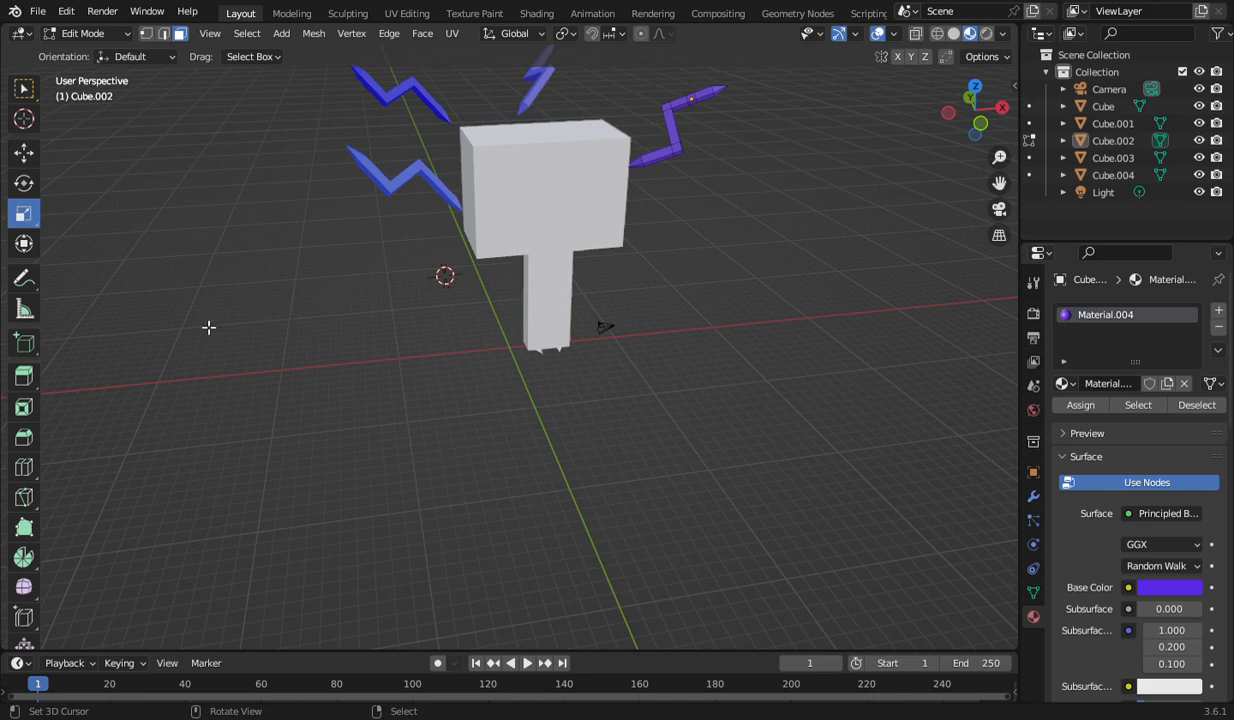
{"action": "left_click", "coordinate": [24, 497]}
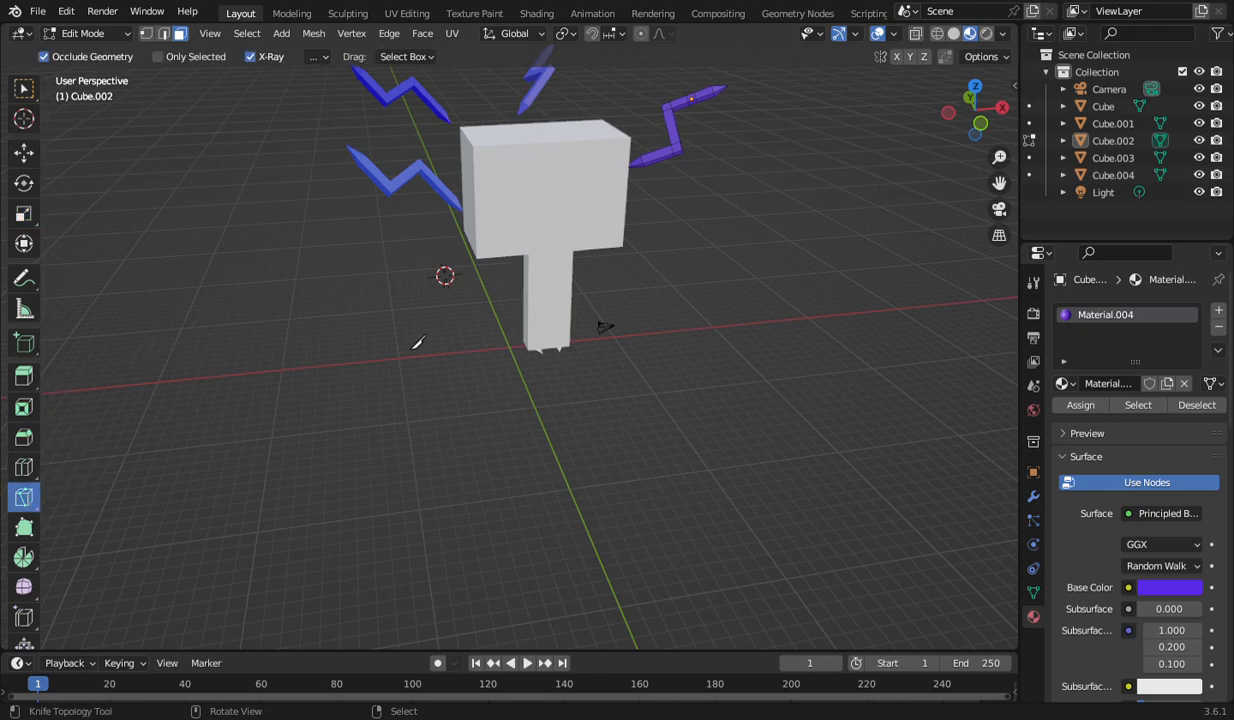
{"action": "left_click", "coordinate": [478, 148]}
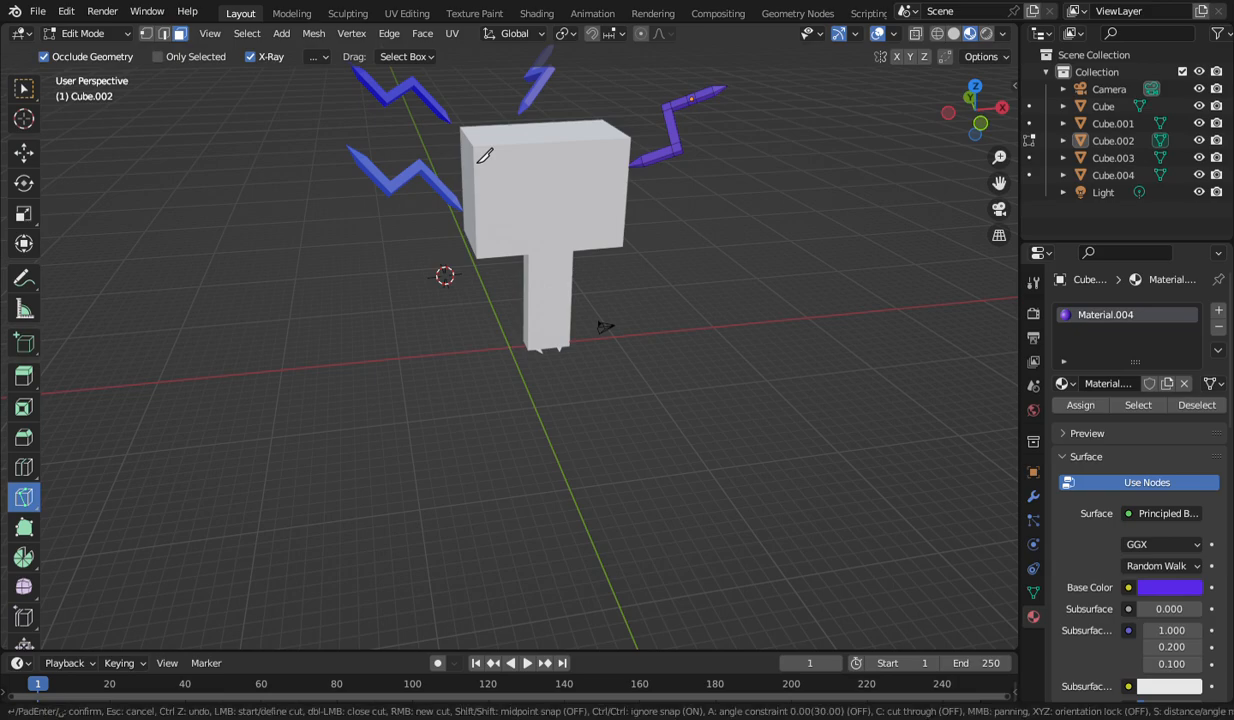
{"action": "left_click", "coordinate": [521, 196]}
{"action": "left_click", "coordinate": [577, 191]}
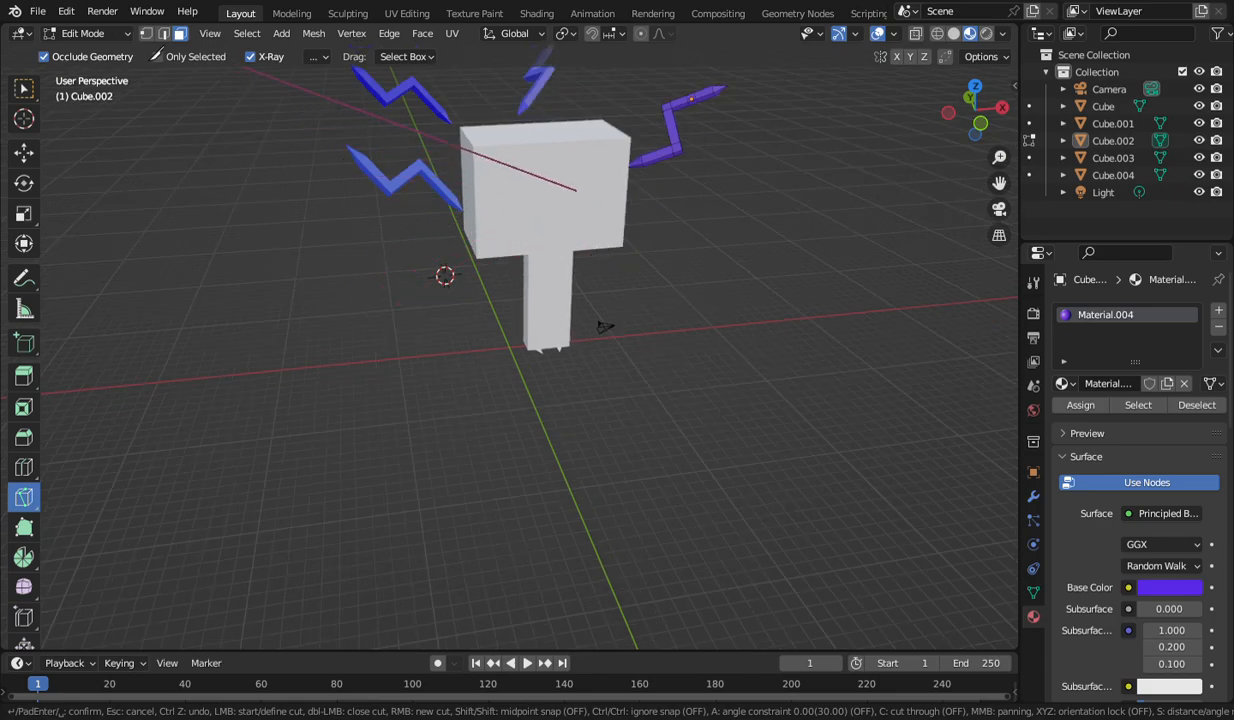
{"action": "right_click", "coordinate": [621, 347]}
{"action": "key", "text": "Return"}
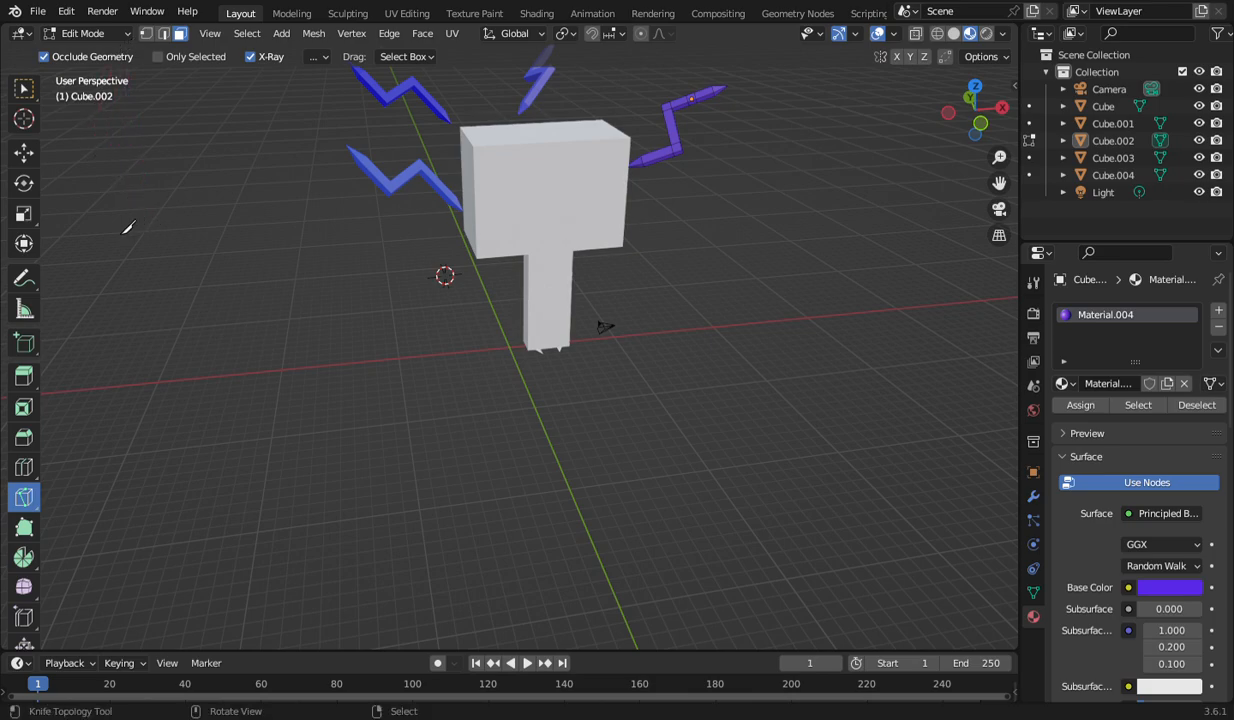
{"action": "left_click", "coordinate": [34, 89]}
{"action": "left_click", "coordinate": [122, 33]}
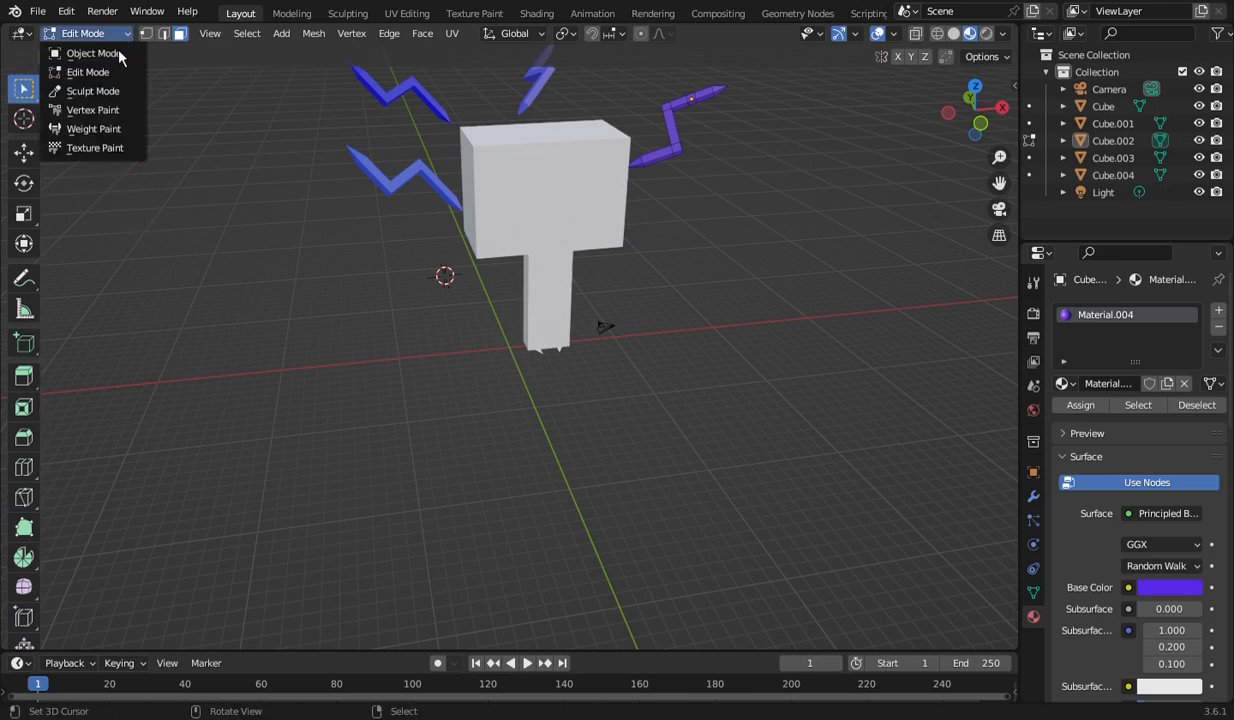
{"action": "left_click", "coordinate": [114, 53]}
Select the hammer (Cube), enter Edit Mode and start a zigzag Knife cut across the broad front face of its head.
{"action": "left_click", "coordinate": [575, 193]}
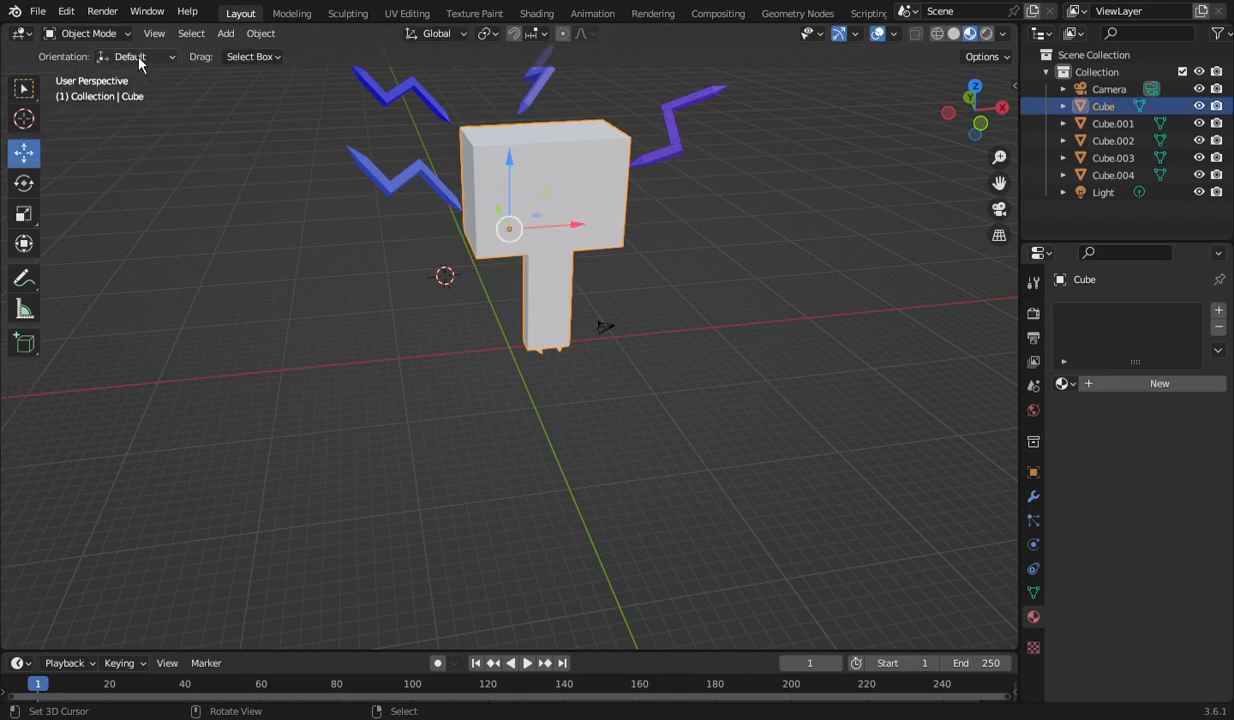
{"action": "left_click", "coordinate": [88, 33]}
{"action": "left_click", "coordinate": [90, 71]}
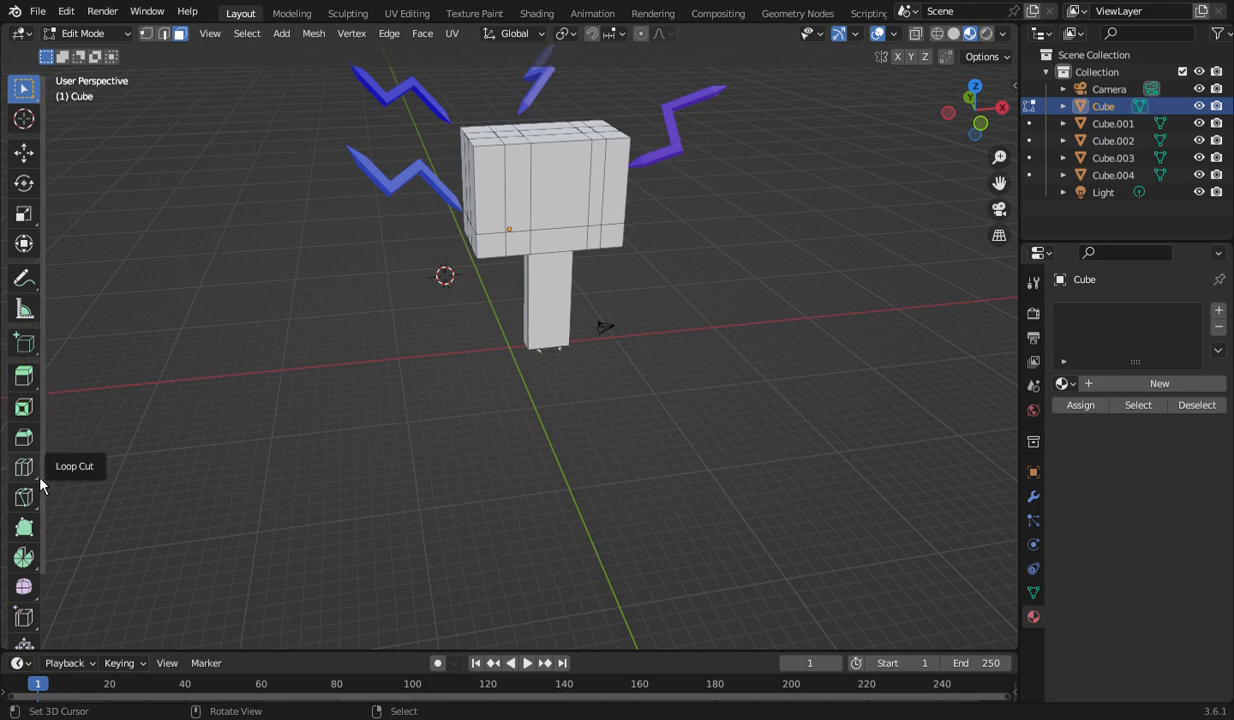
{"action": "left_click", "coordinate": [34, 506]}
{"action": "left_click", "coordinate": [474, 180]}
{"action": "left_click", "coordinate": [505, 192]}
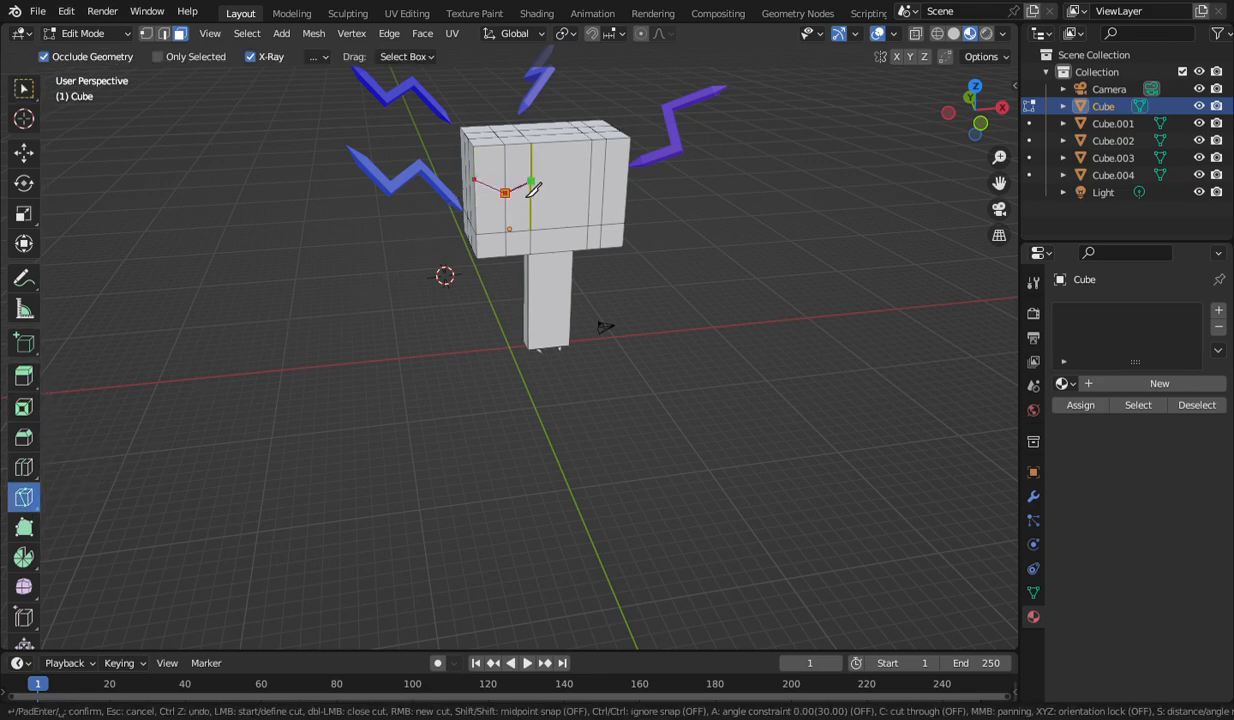
{"action": "left_click", "coordinate": [531, 181]}
{"action": "left_click", "coordinate": [591, 168]}
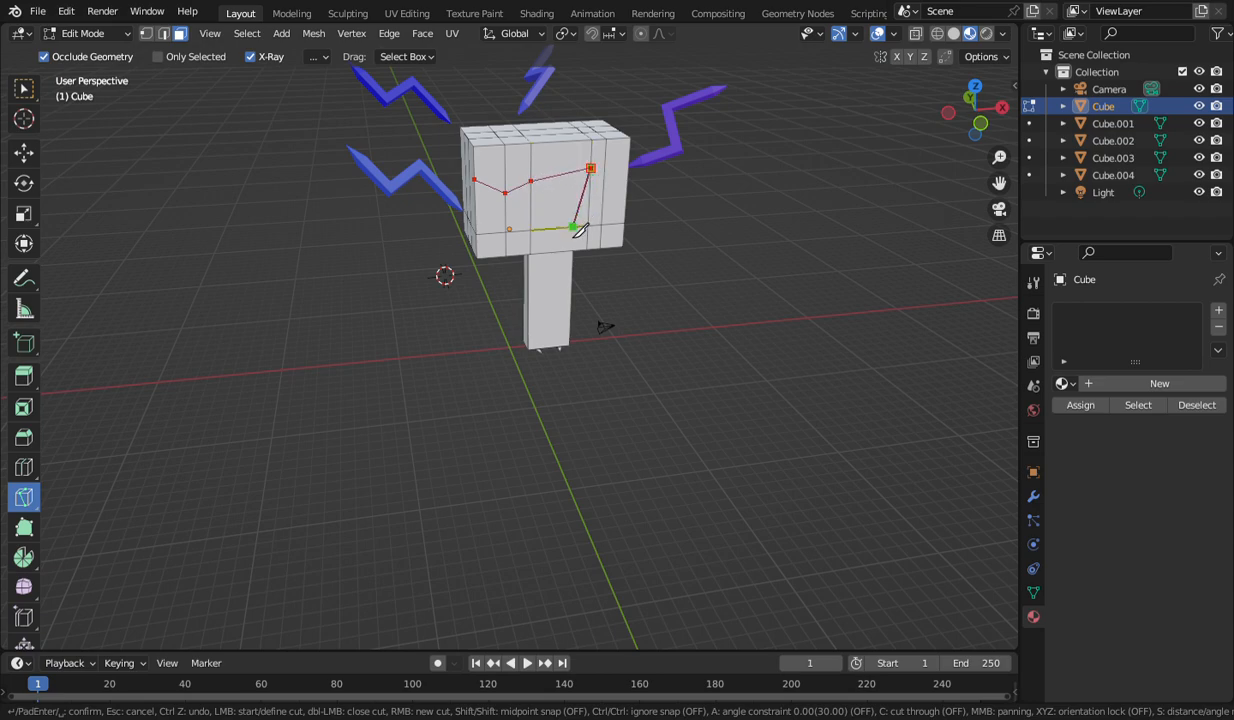
{"action": "left_click", "coordinate": [573, 226]}
{"action": "left_click", "coordinate": [625, 202]}
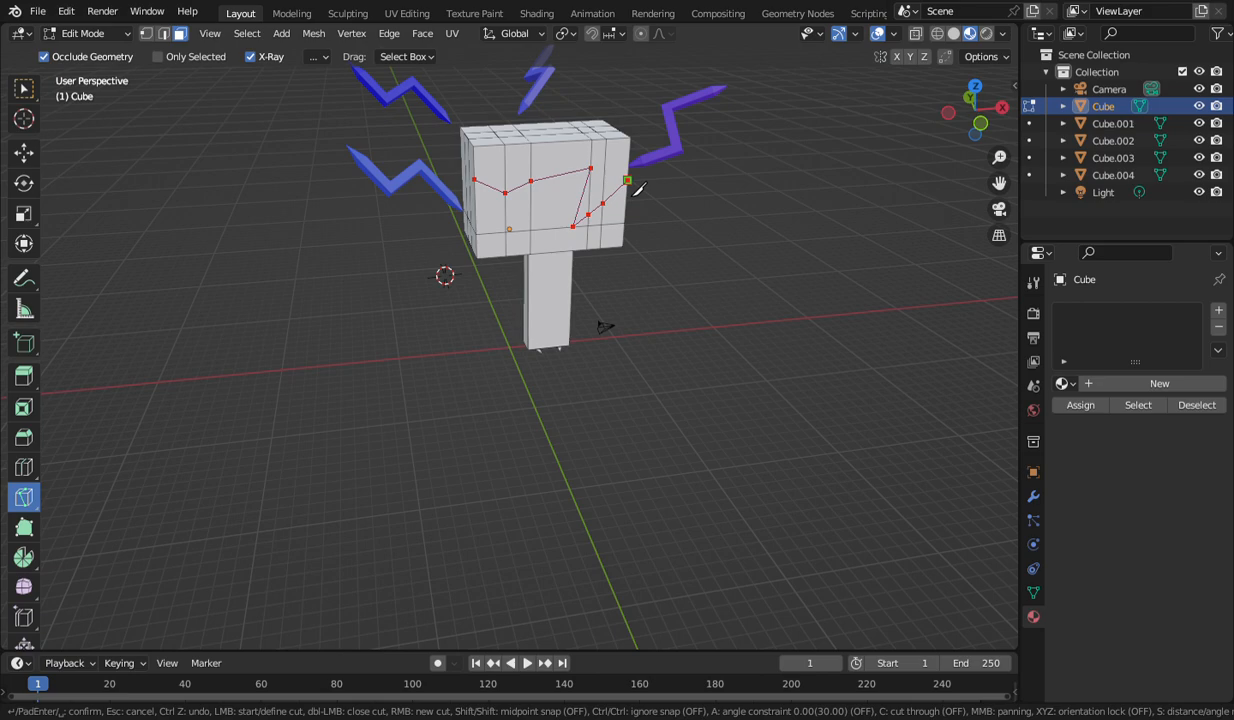
Continue the zigzag Knife cut across the end face of the hammer head beside the purple bolt.
{"action": "middle_click_drag", "start_coordinate": [637, 190], "coordinate": [497, 210]}
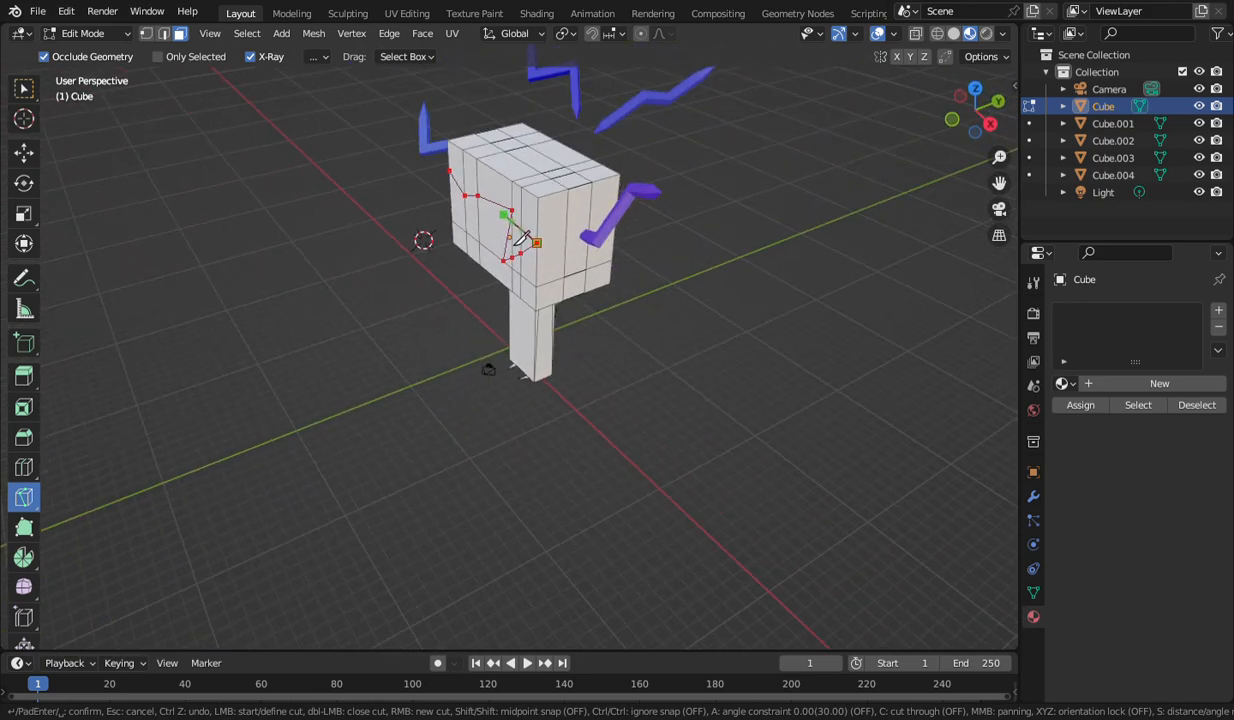
{"action": "left_click", "coordinate": [564, 242]}
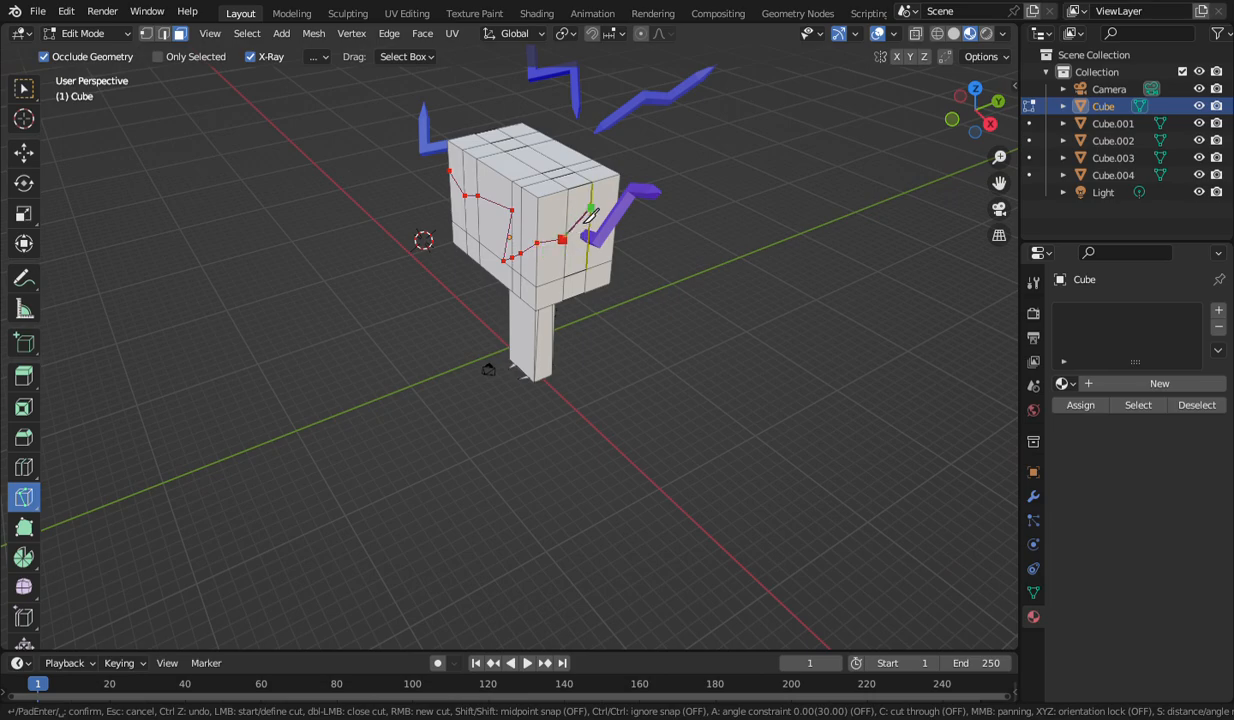
{"action": "left_click", "coordinate": [592, 202]}
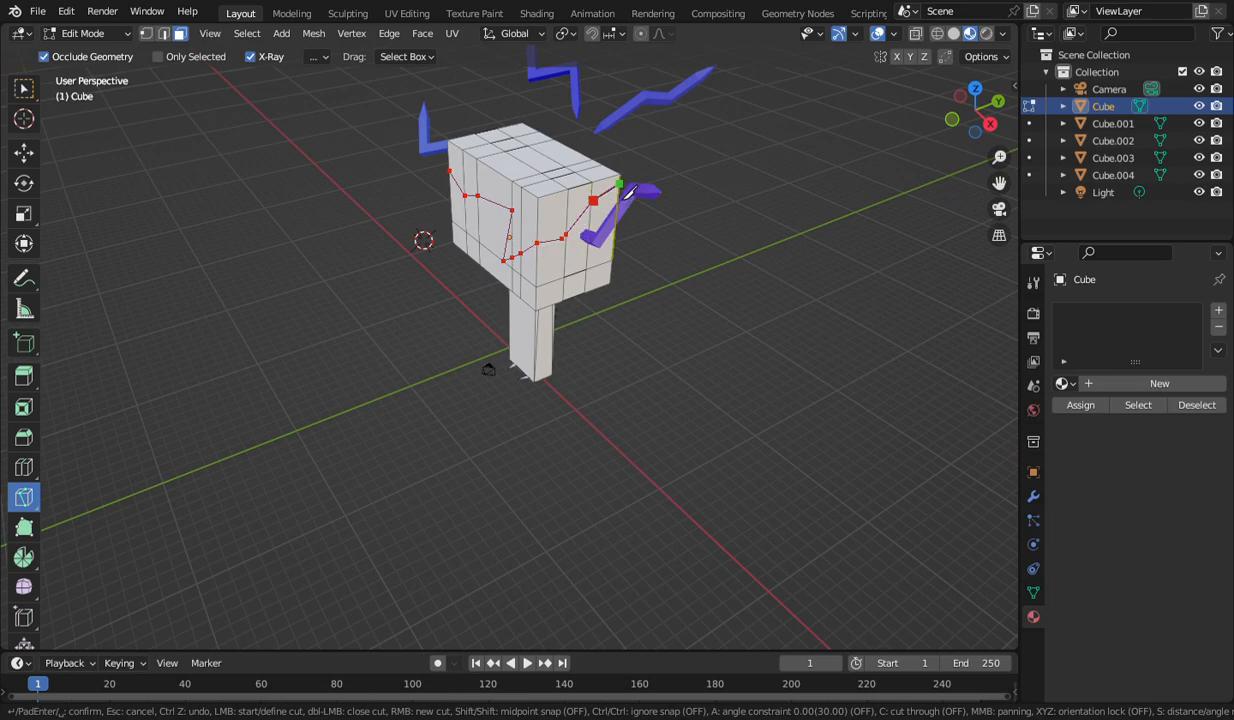
{"action": "left_click", "coordinate": [619, 189]}
Continue the zigzag Knife cut around the head's back and remaining end face, then apply it and leave the Knife tool.
{"action": "middle_click_drag", "start_coordinate": [588, 190], "coordinate": [475, 200]}
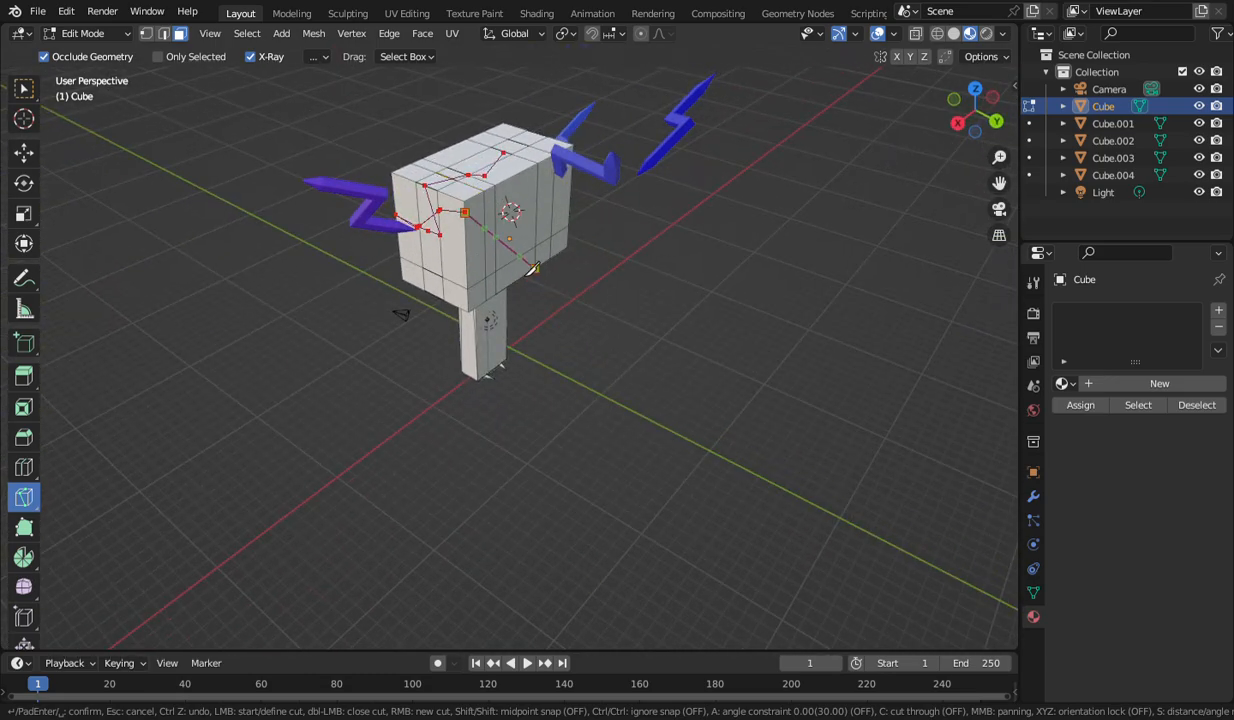
{"action": "left_click", "coordinate": [495, 214]}
{"action": "left_click", "coordinate": [523, 255]}
{"action": "middle_click_drag", "start_coordinate": [558, 208], "coordinate": [370, 178]}
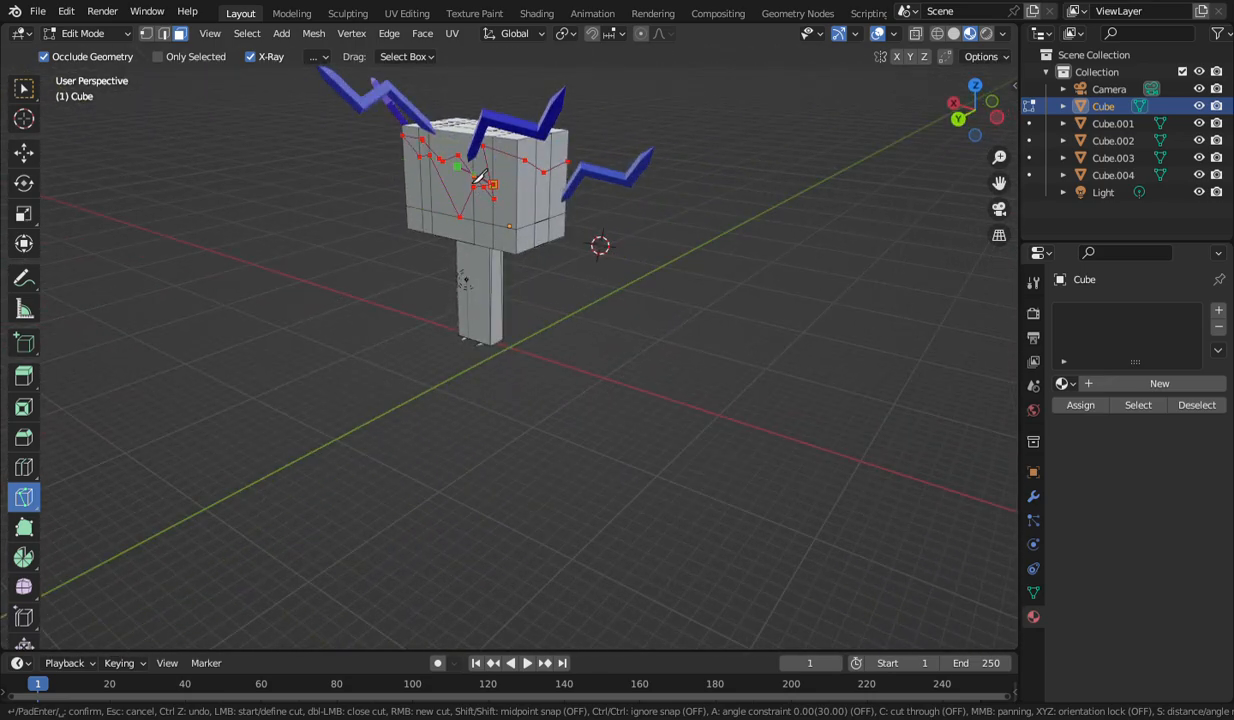
{"action": "left_click", "coordinate": [516, 177]}
{"action": "middle_click_drag", "start_coordinate": [557, 173], "coordinate": [400, 180]}
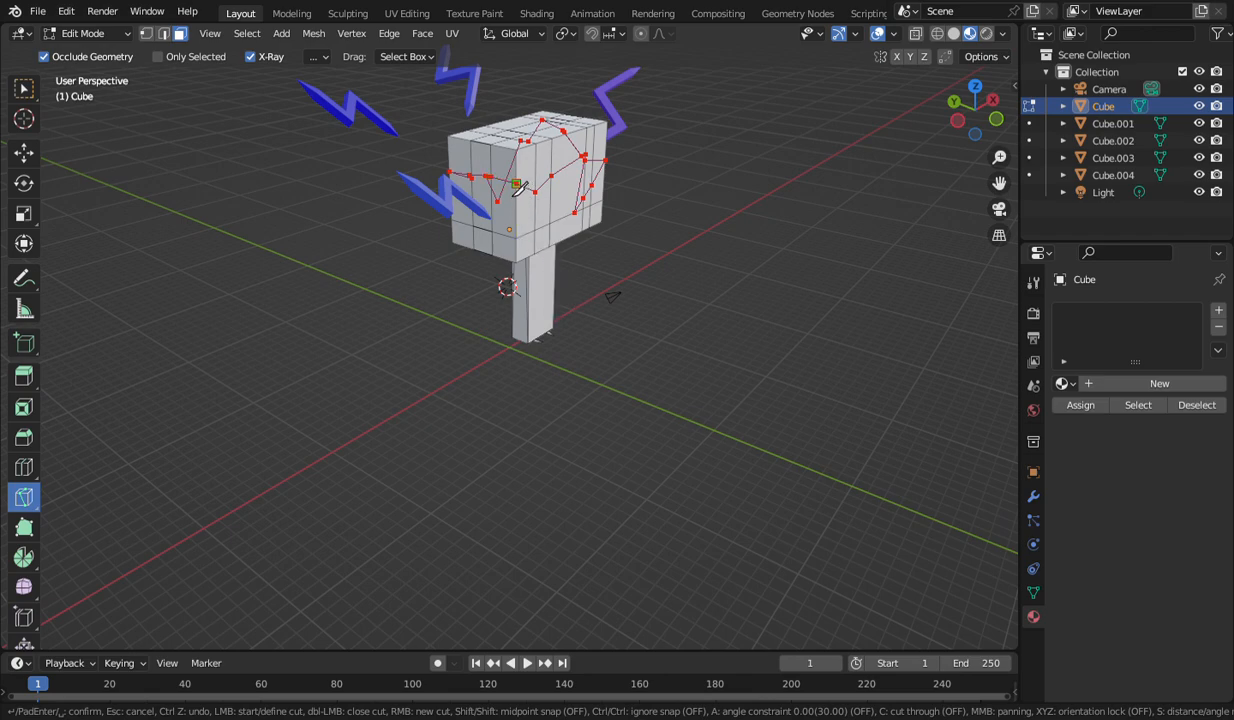
{"action": "key", "text": "Return"}
{"action": "left_click", "coordinate": [938, 143]}
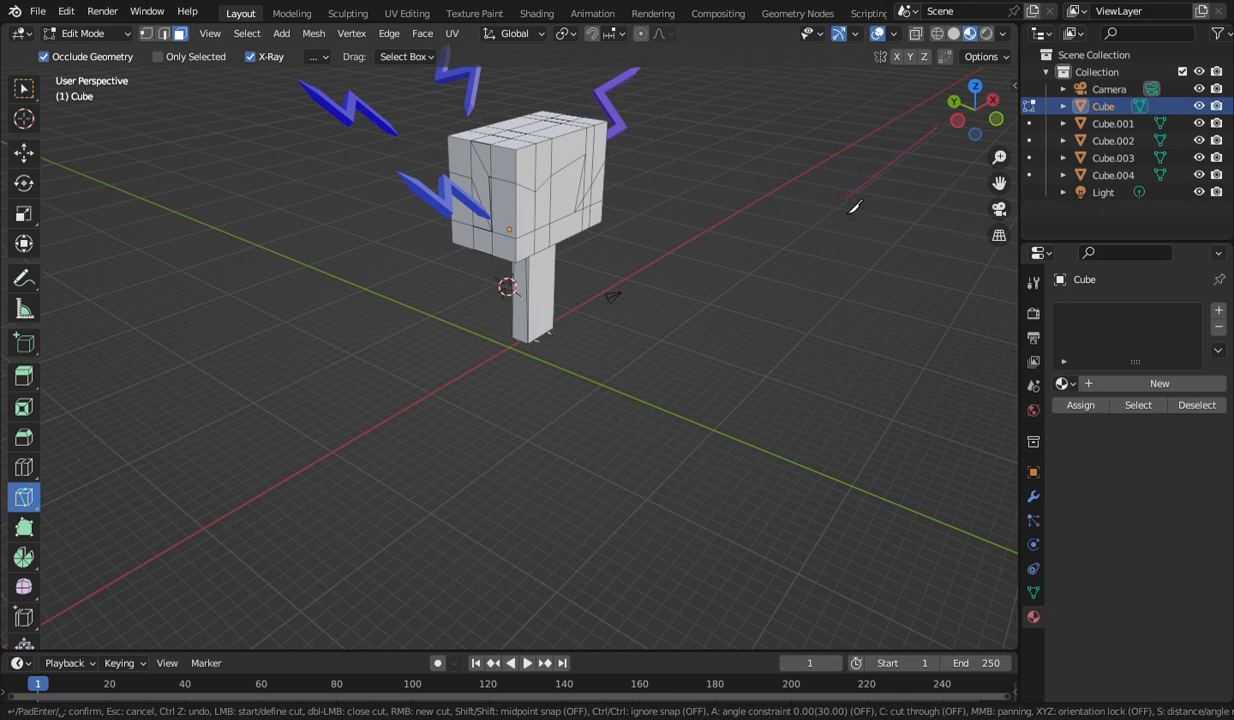
{"action": "key", "text": "Escape"}
{"action": "left_click", "coordinate": [24, 89]}
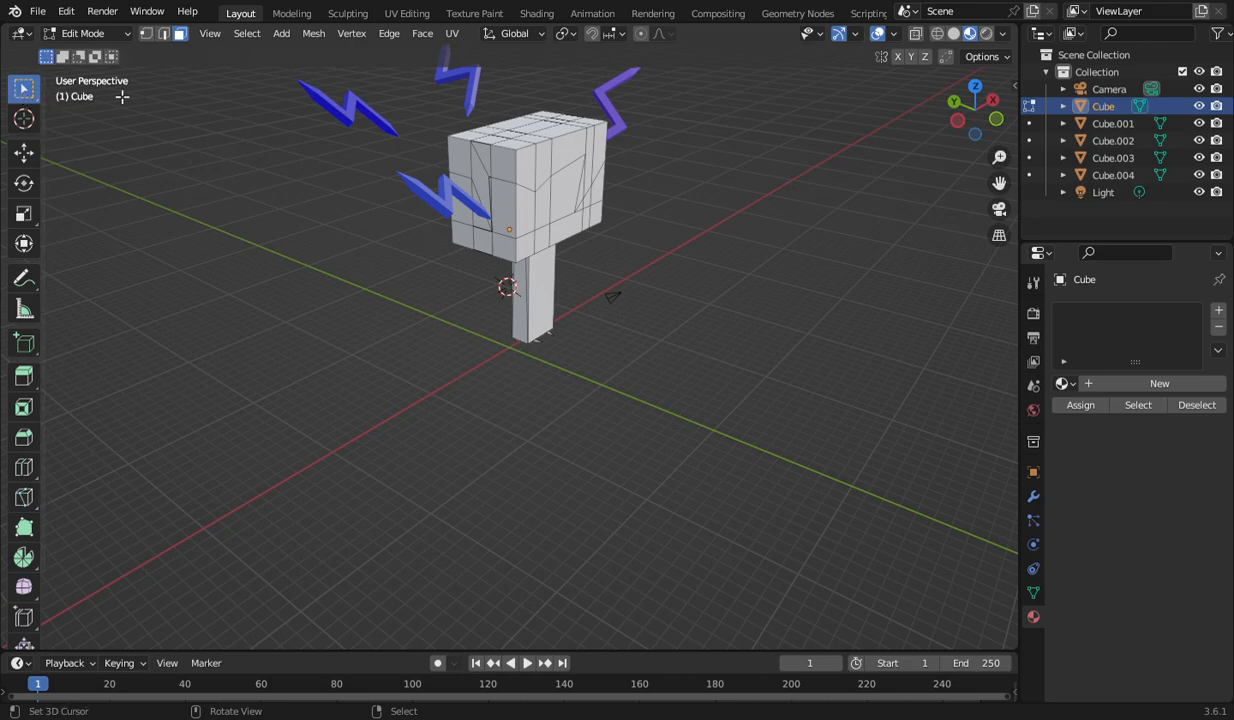
Give the hammer a new material with a light blue base color of about hue 0.541 and saturation 0.673.
{"action": "left_click_drag", "start_coordinate": [928, 122], "coordinate": [1000, 154]}
{"action": "scroll", "coordinate": [621, 224], "scroll_direction": "down", "scroll_amount": 2}
{"action": "scroll", "coordinate": [621, 224], "scroll_direction": "up", "scroll_amount": 2}
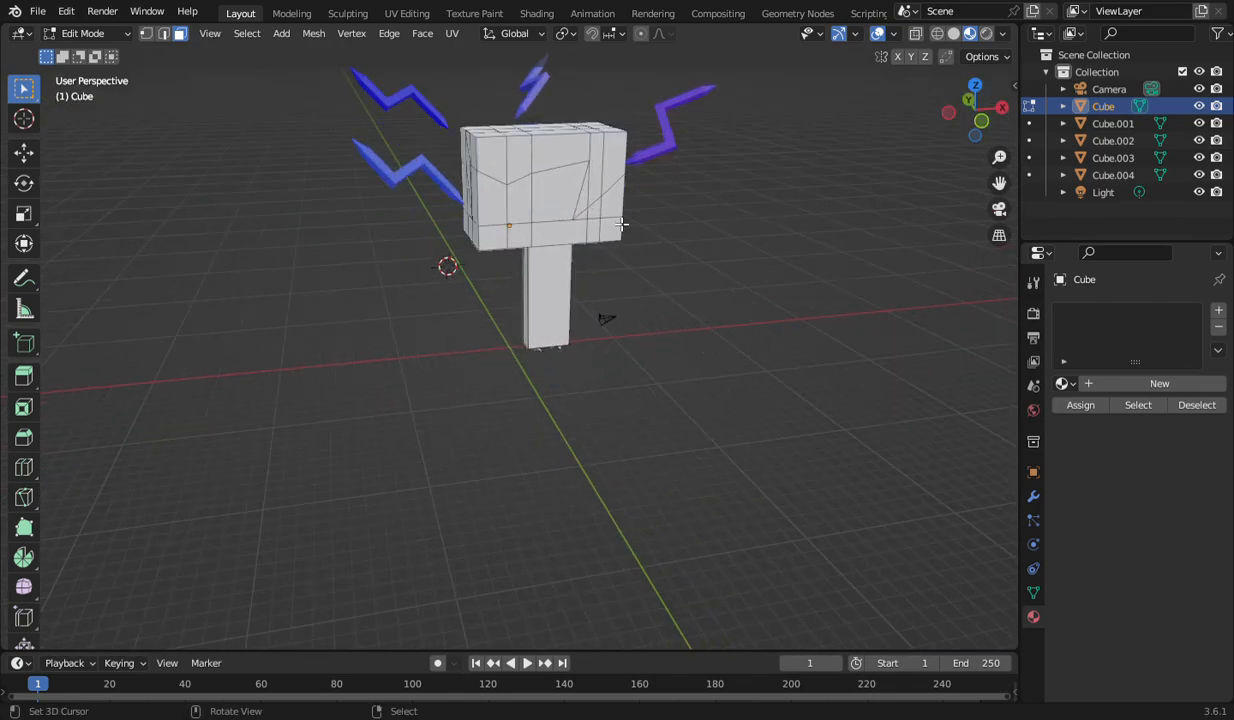
{"action": "scroll", "coordinate": [621, 224], "scroll_direction": "down", "scroll_amount": 1}
{"action": "left_click", "coordinate": [1160, 386]}
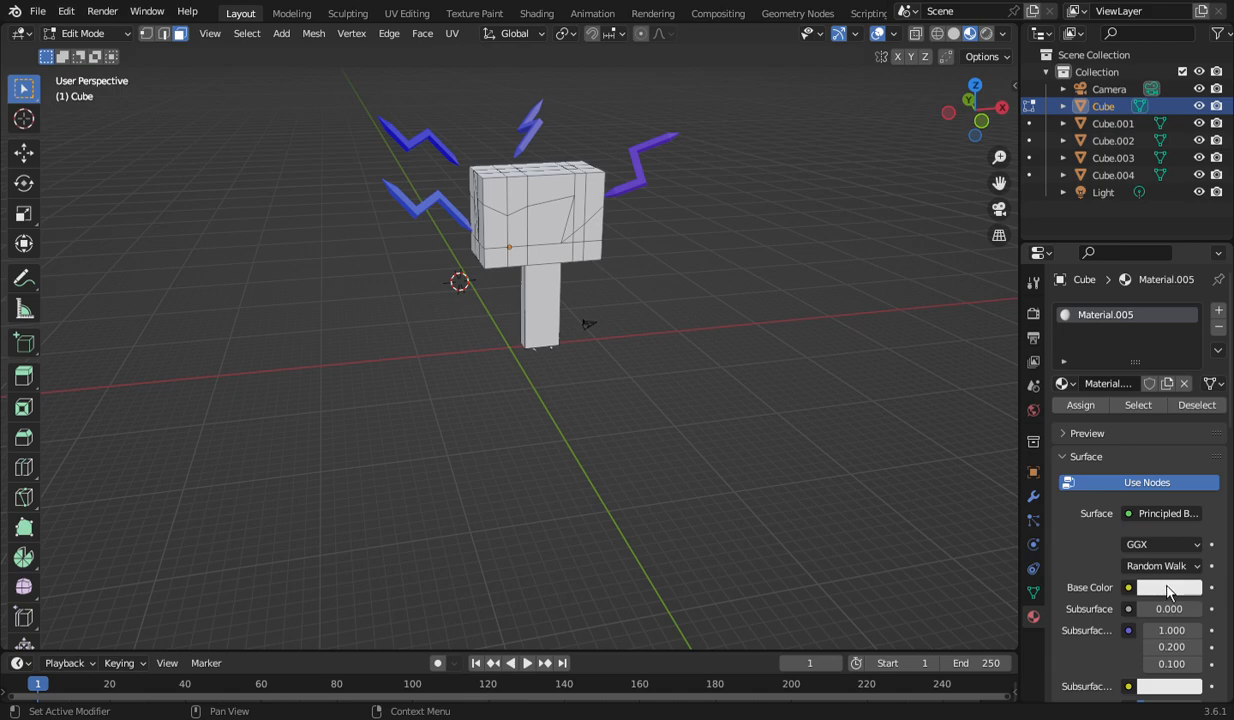
{"action": "left_click", "coordinate": [1168, 588]}
{"action": "mouse_move", "coordinate": [1122, 410]}
{"action": "left_mouse_down"}
{"action": "mouse_move", "coordinate": [1047, 411]}
{"action": "mouse_move", "coordinate": [1114, 410]}
{"action": "mouse_move", "coordinate": [1118, 382]}
{"action": "left_mouse_up"}
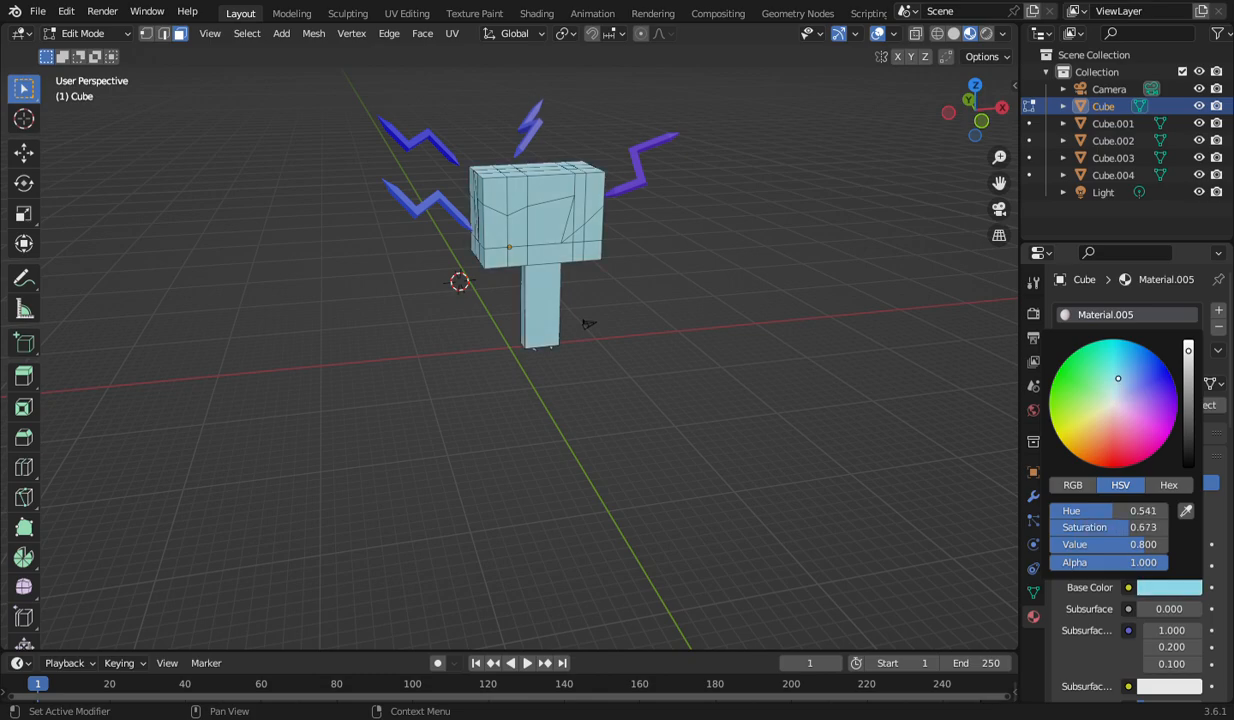
Return the hammer to Object Mode and activate the Select Box tool.
{"action": "left_click", "coordinate": [85, 33]}
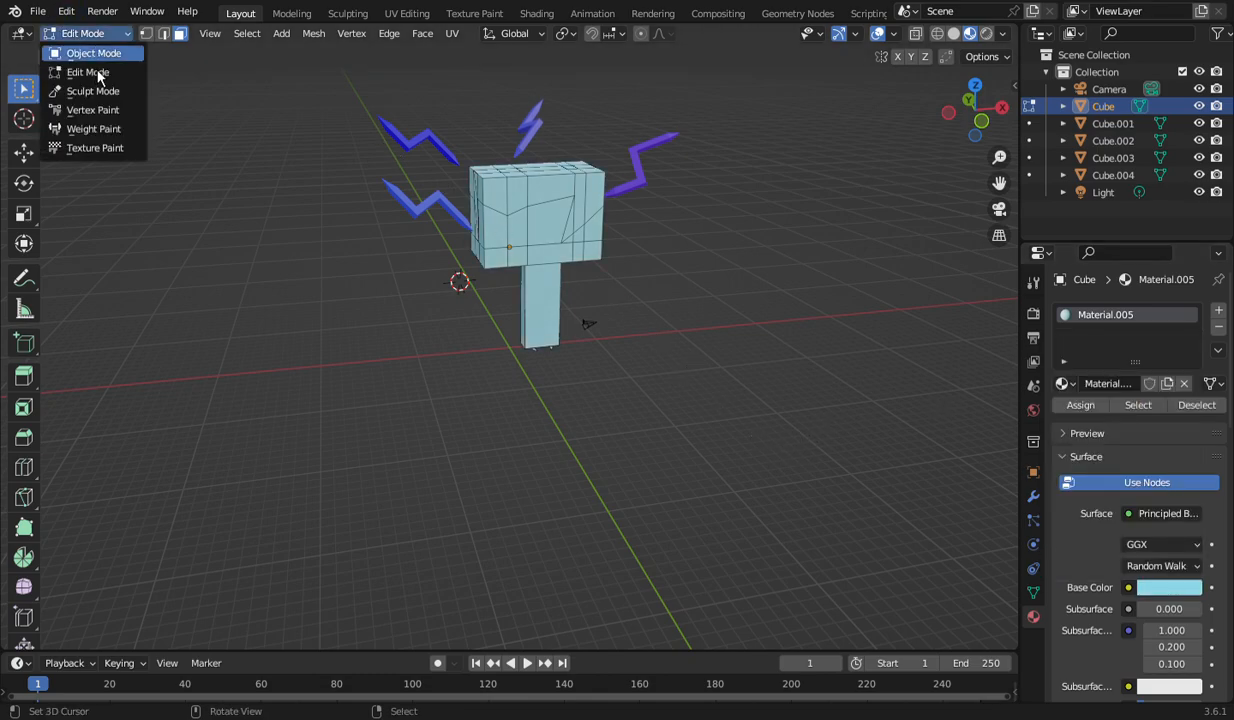
{"action": "left_click", "coordinate": [93, 53]}
{"action": "left_click_drag", "start_coordinate": [974, 131], "coordinate": [906, 136]}
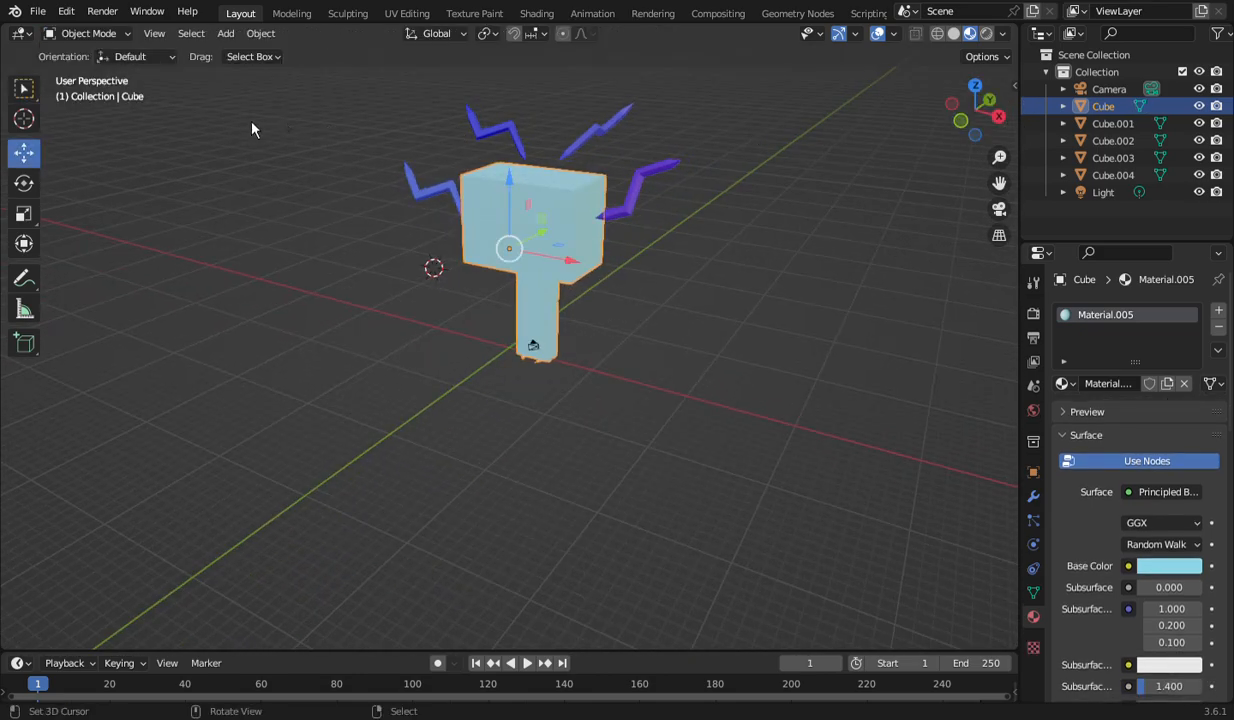
{"action": "left_click", "coordinate": [22, 90]}
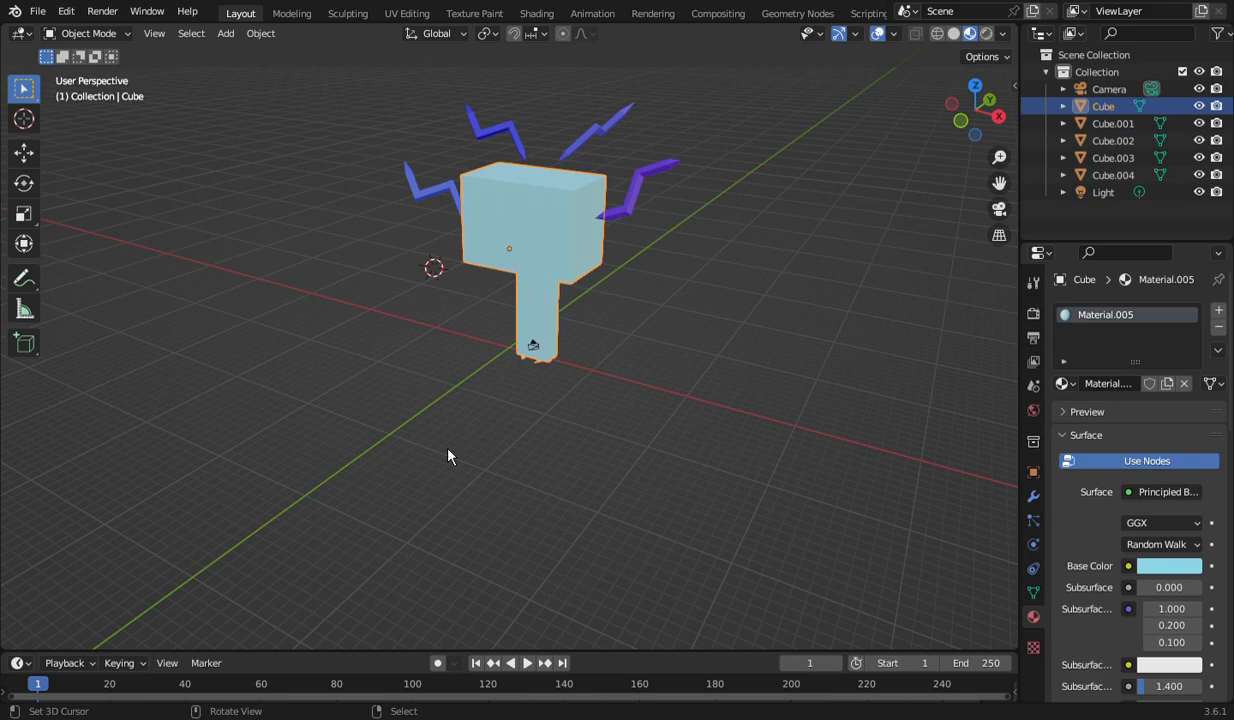